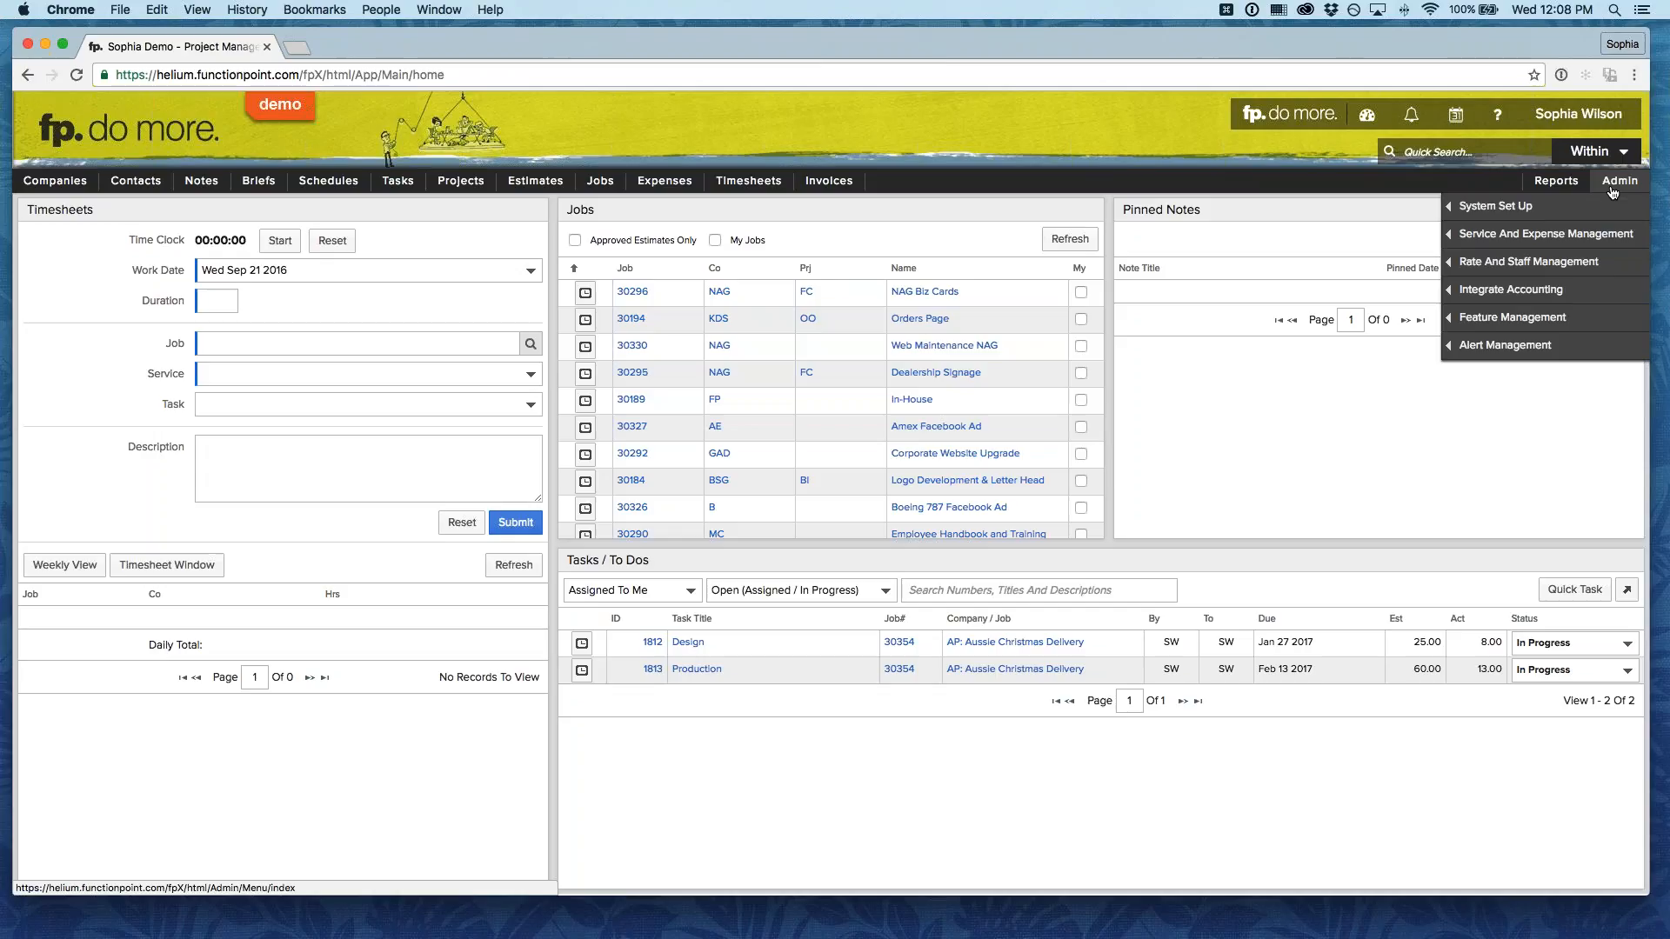
# Open the permissions of the Account Executive last logged in Sep 21 2016 from the admin staff list.
pyautogui.moveTo(1503, 272)
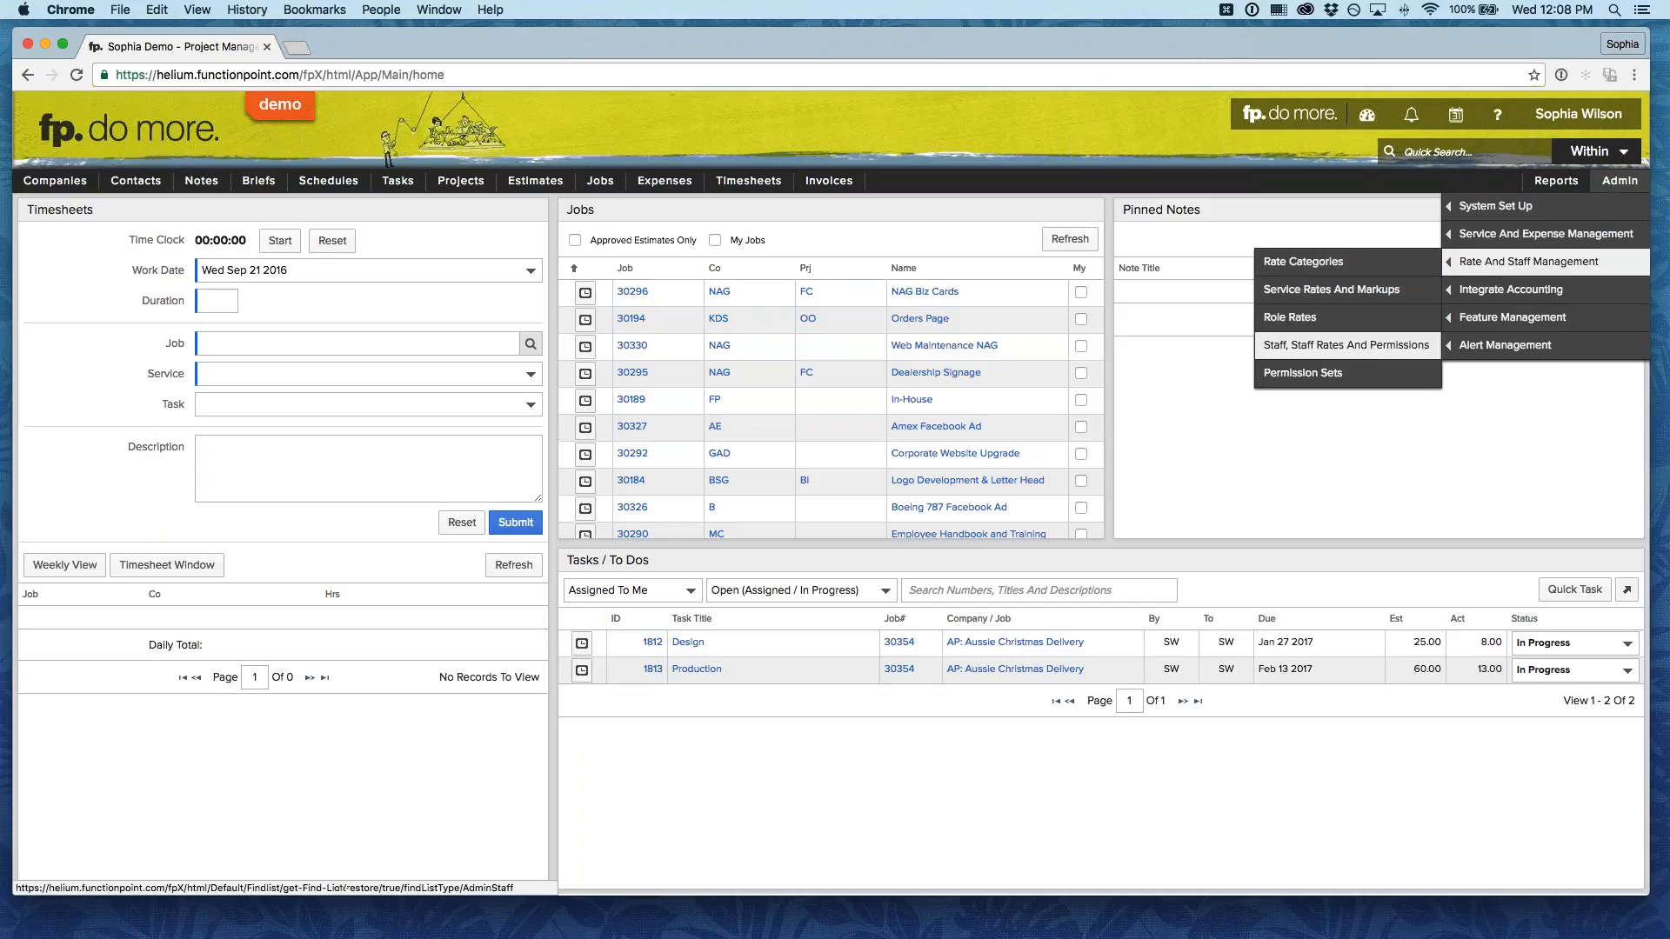
pyautogui.click(1346, 346)
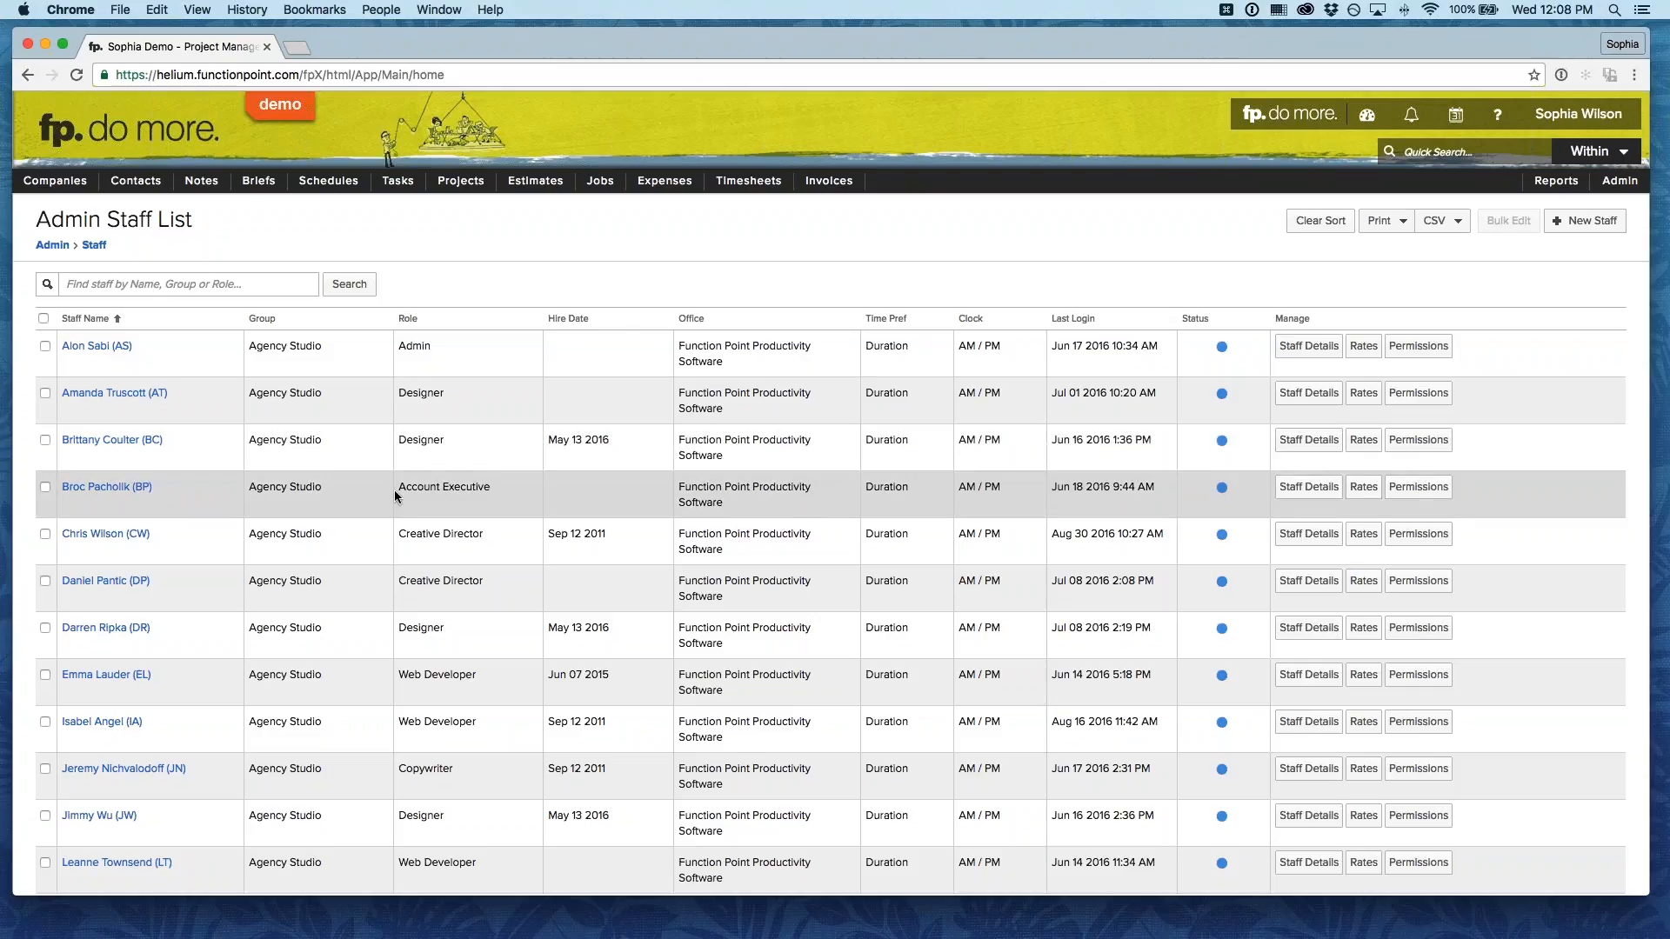
pyautogui.scroll(-1, 395, 497)
pyautogui.scroll(-8, 394, 496)
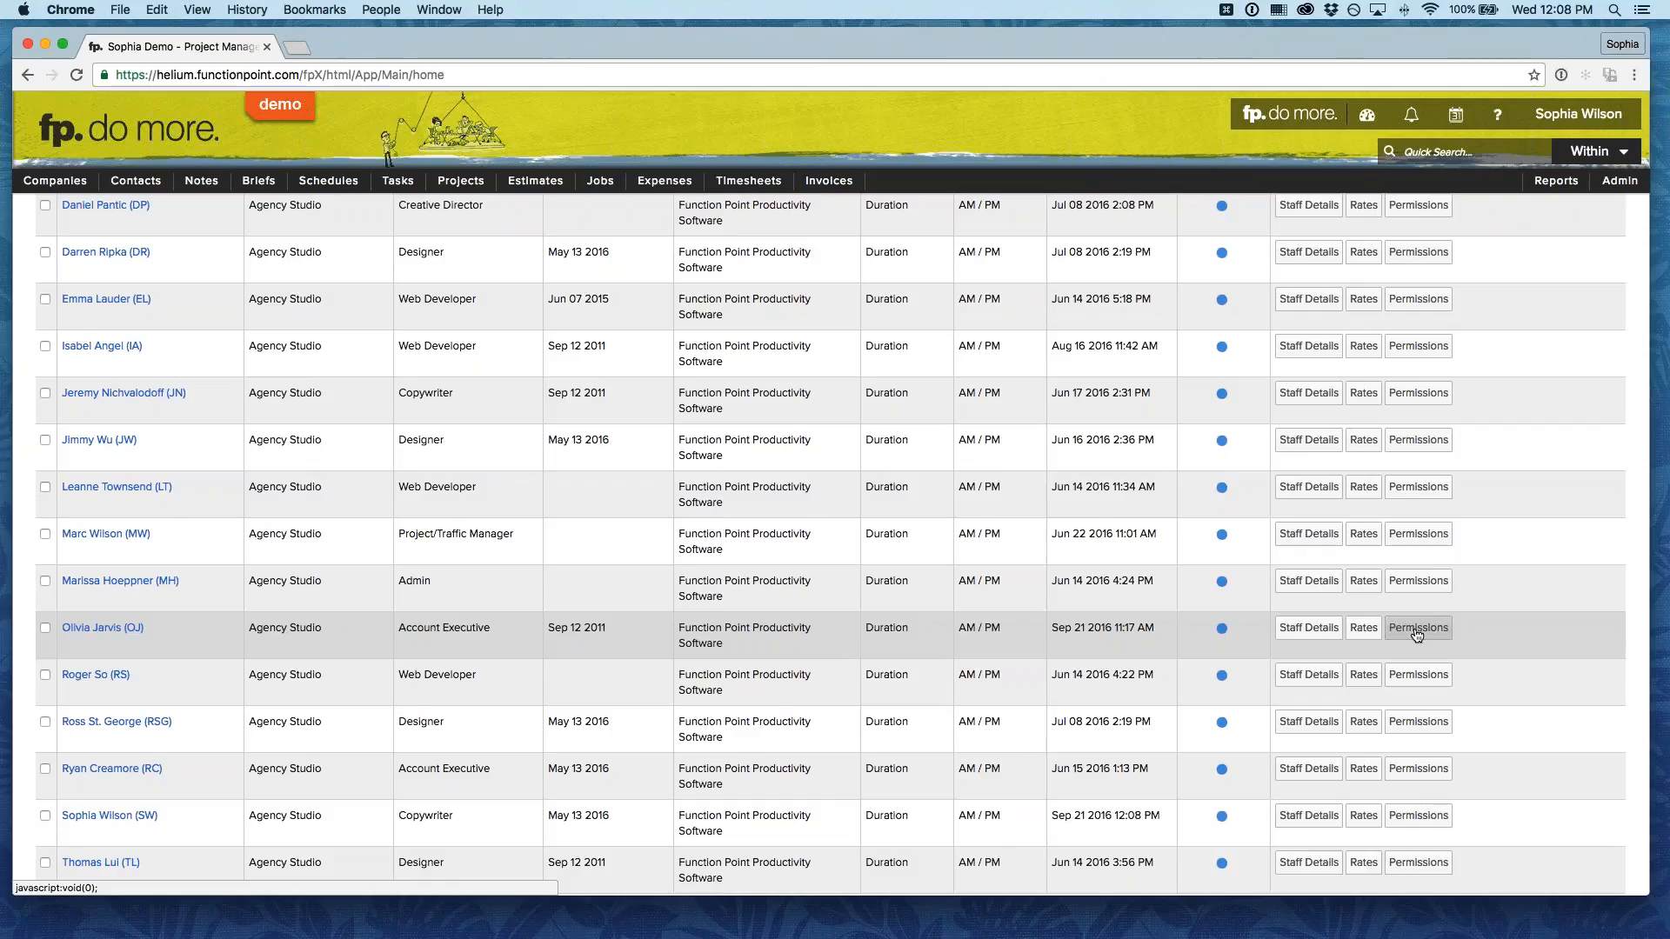
pyautogui.click(1418, 630)
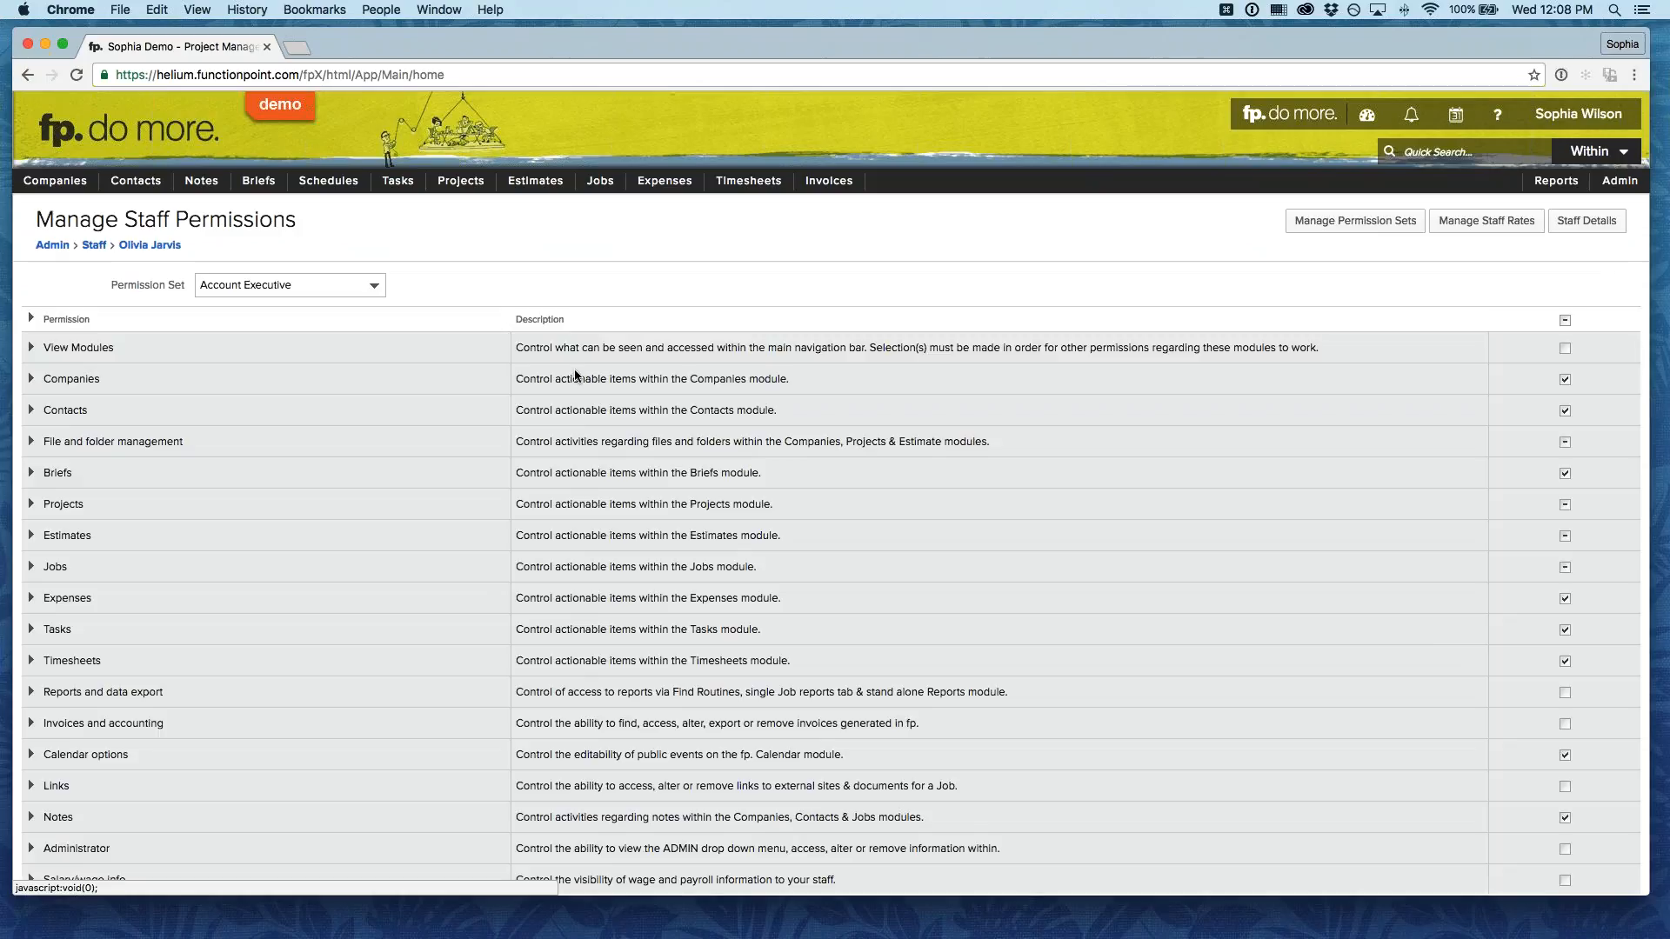
# Examine the available permission sets and the individual permissions in the Companies group for this staff member.
pyautogui.click(289, 285)
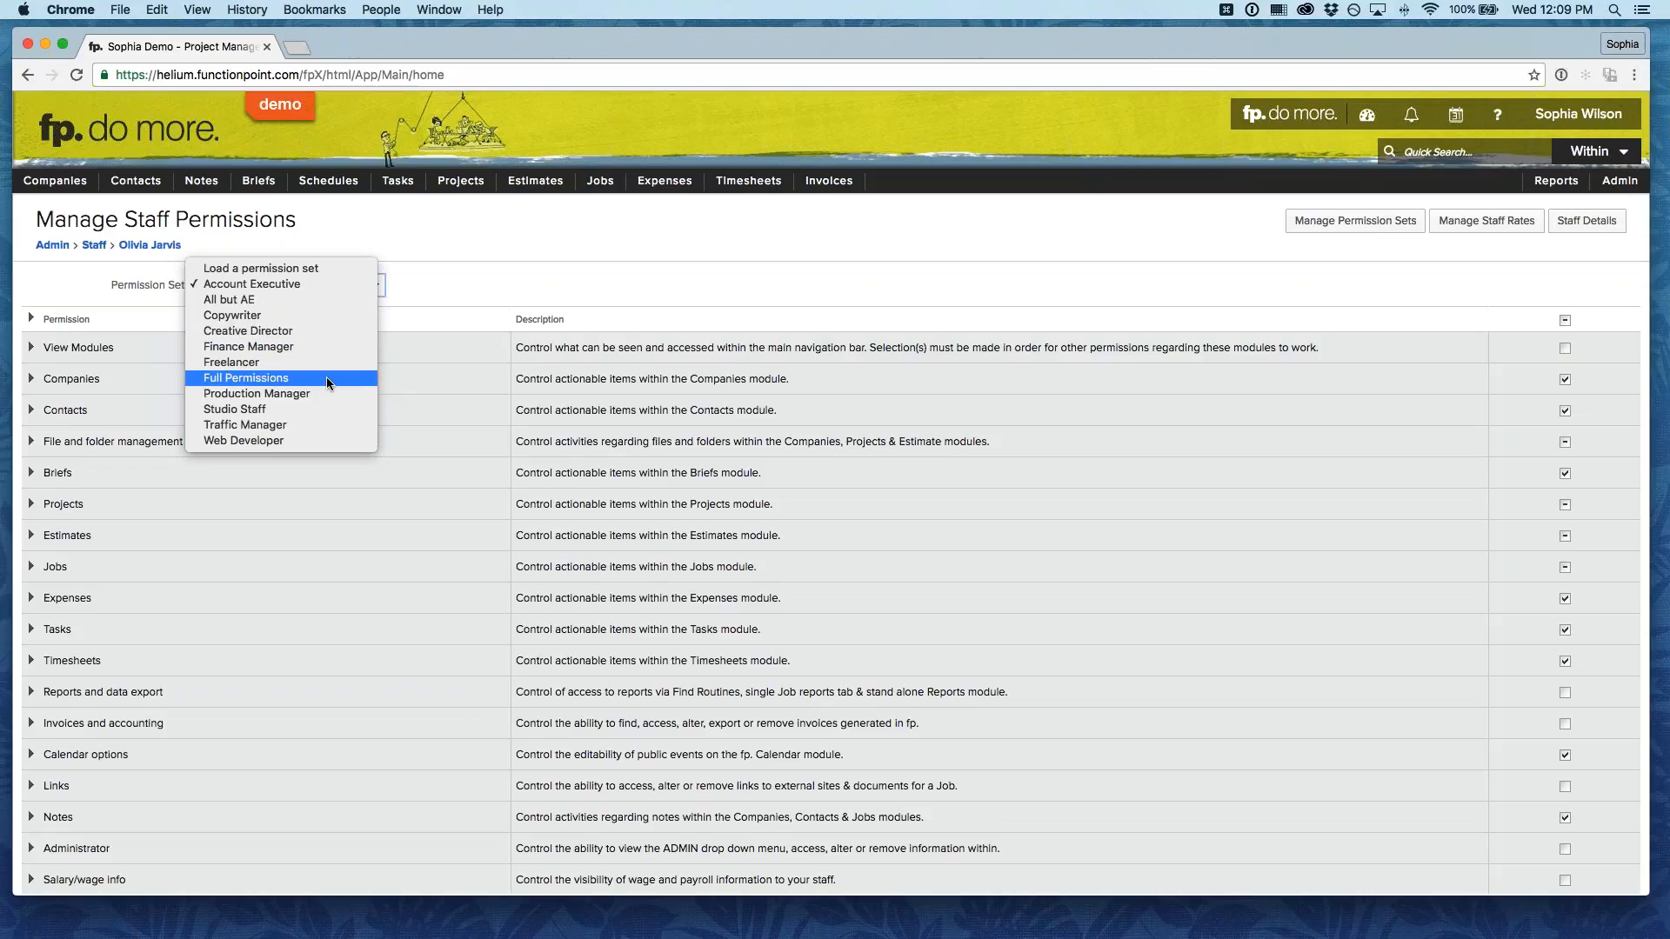
pyautogui.click(514, 280)
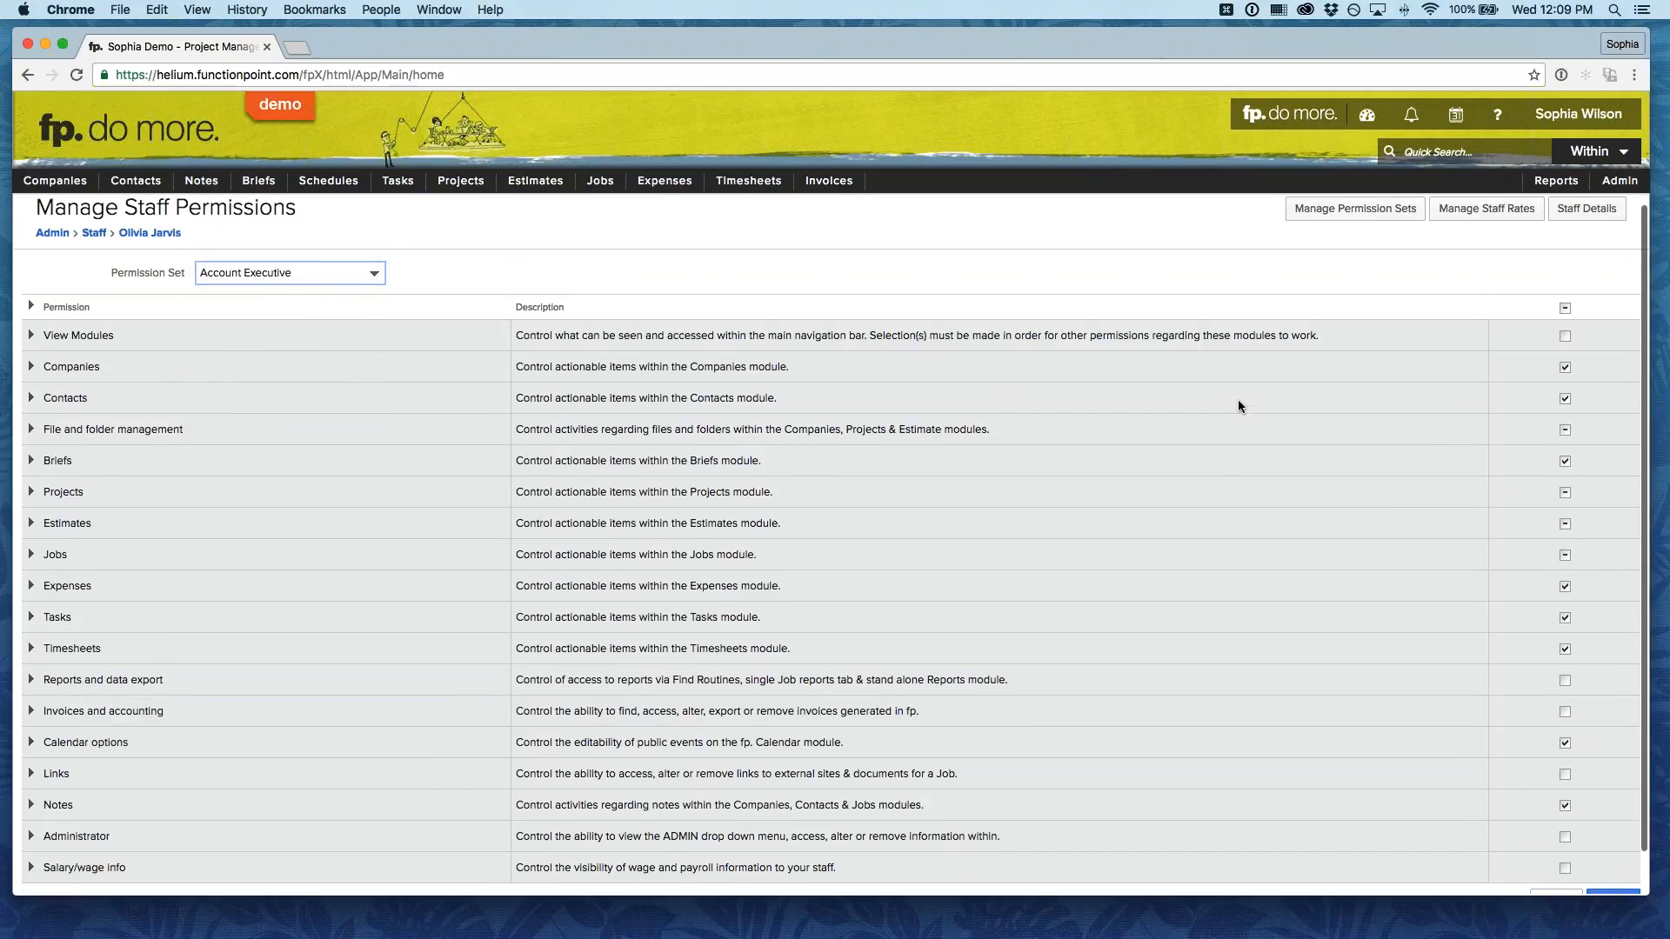
pyautogui.scroll(-2, 1238, 399)
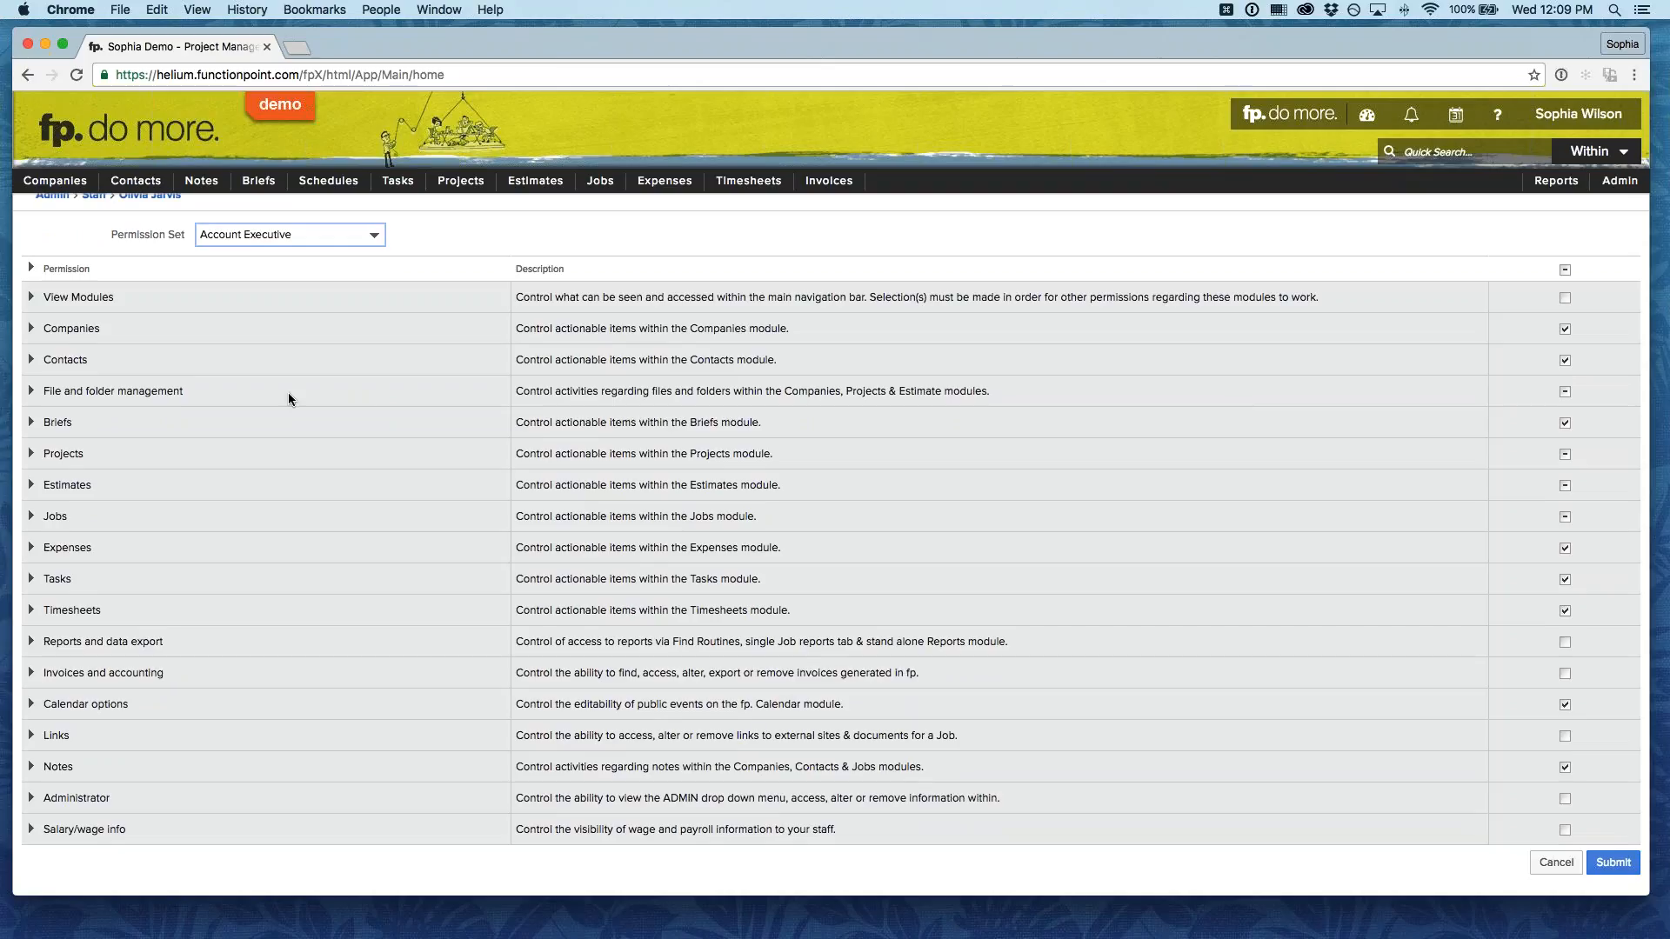
pyautogui.click(32, 329)
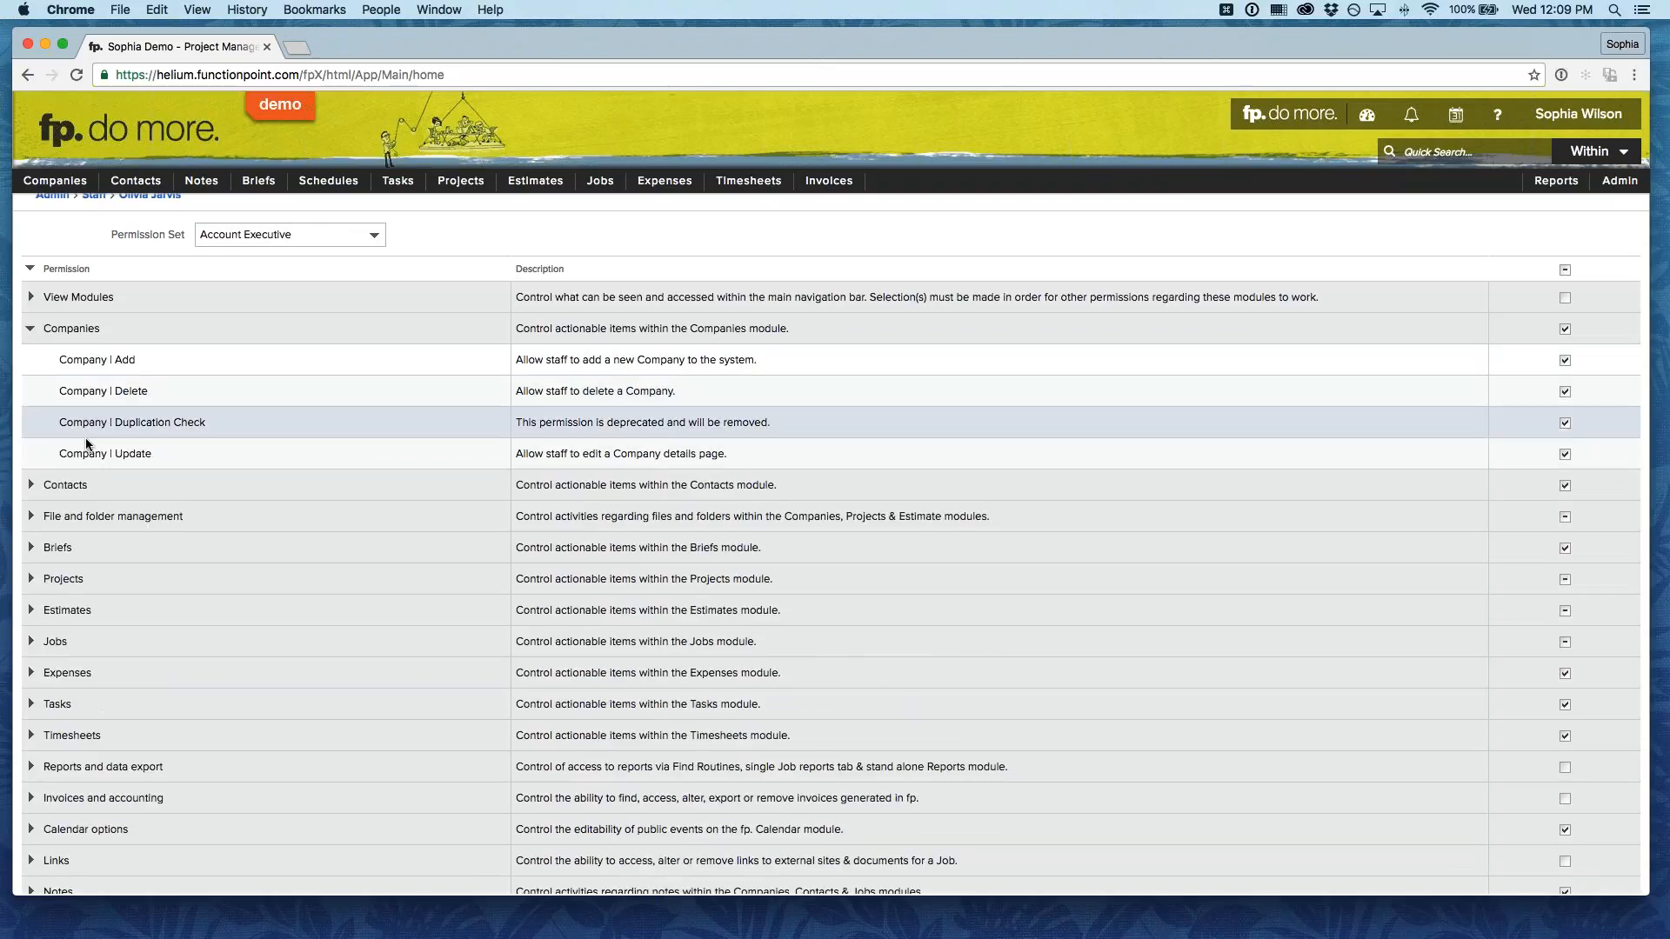
pyautogui.click(31, 331)
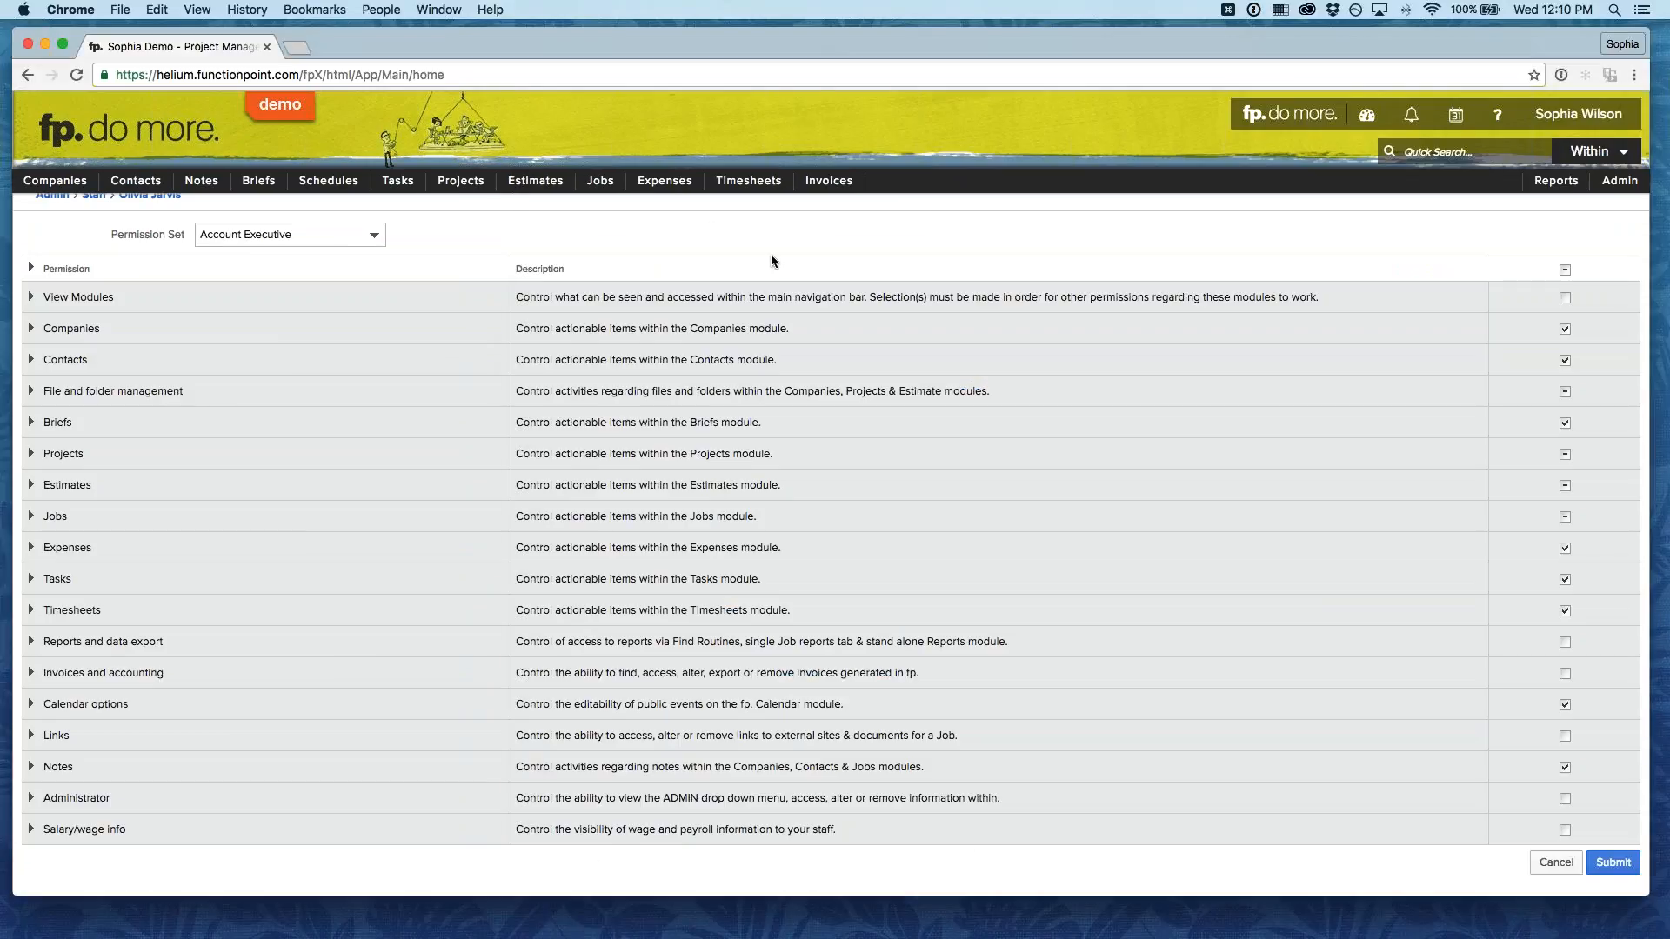
pyautogui.scroll(1, 770, 256)
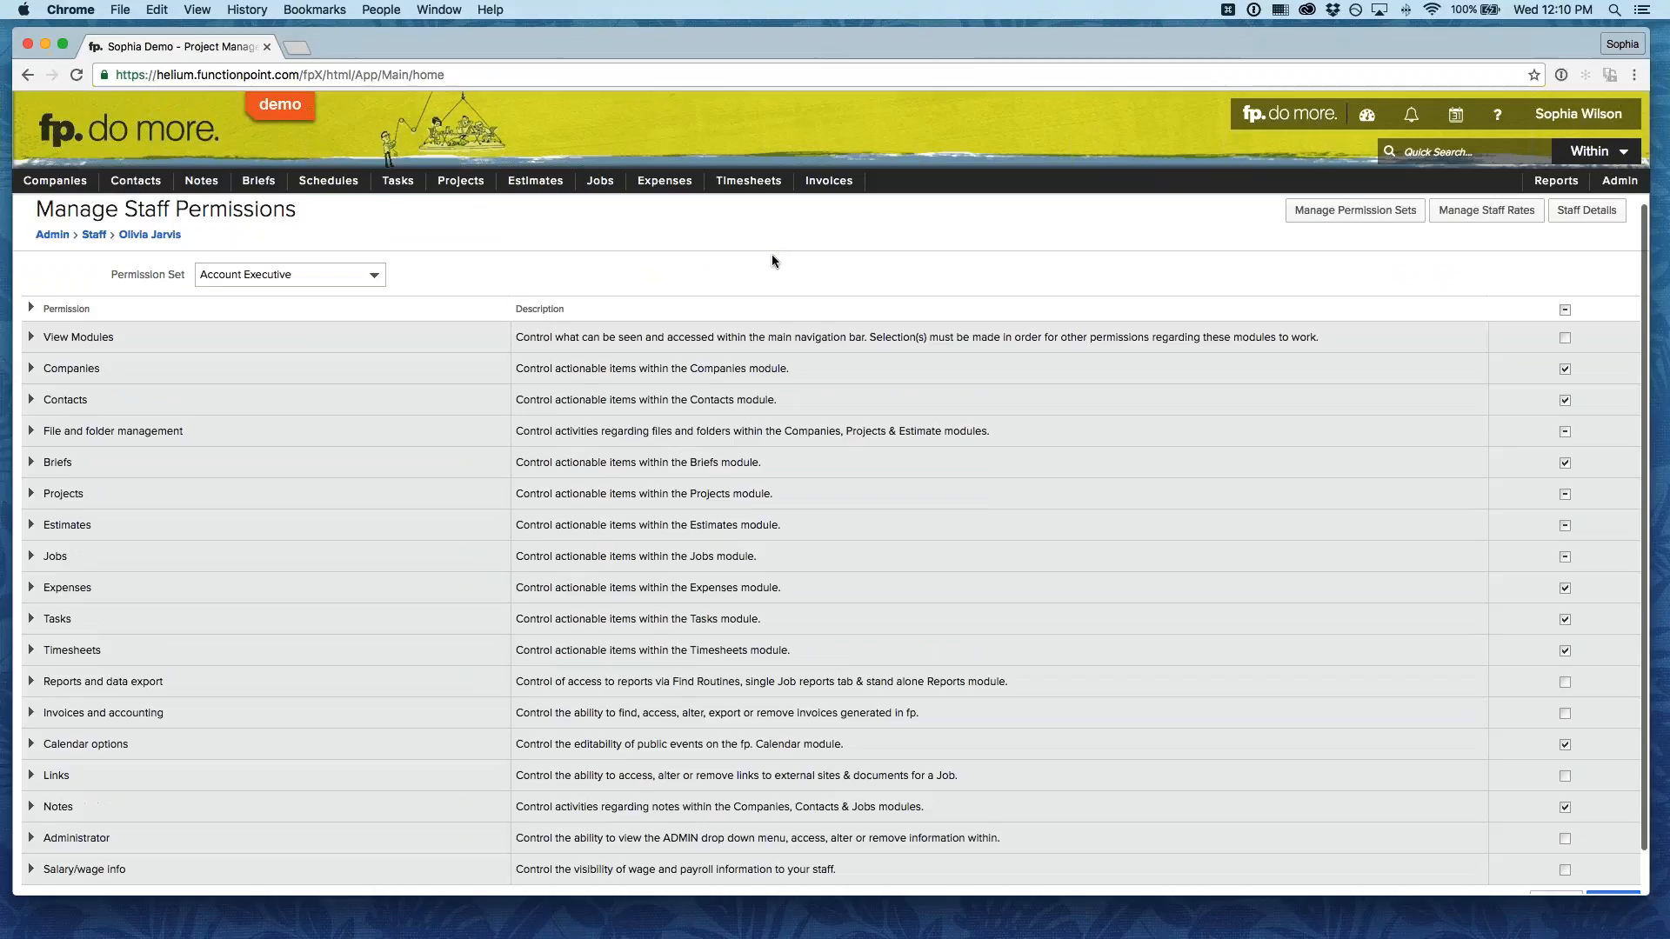
pyautogui.scroll(1, 770, 260)
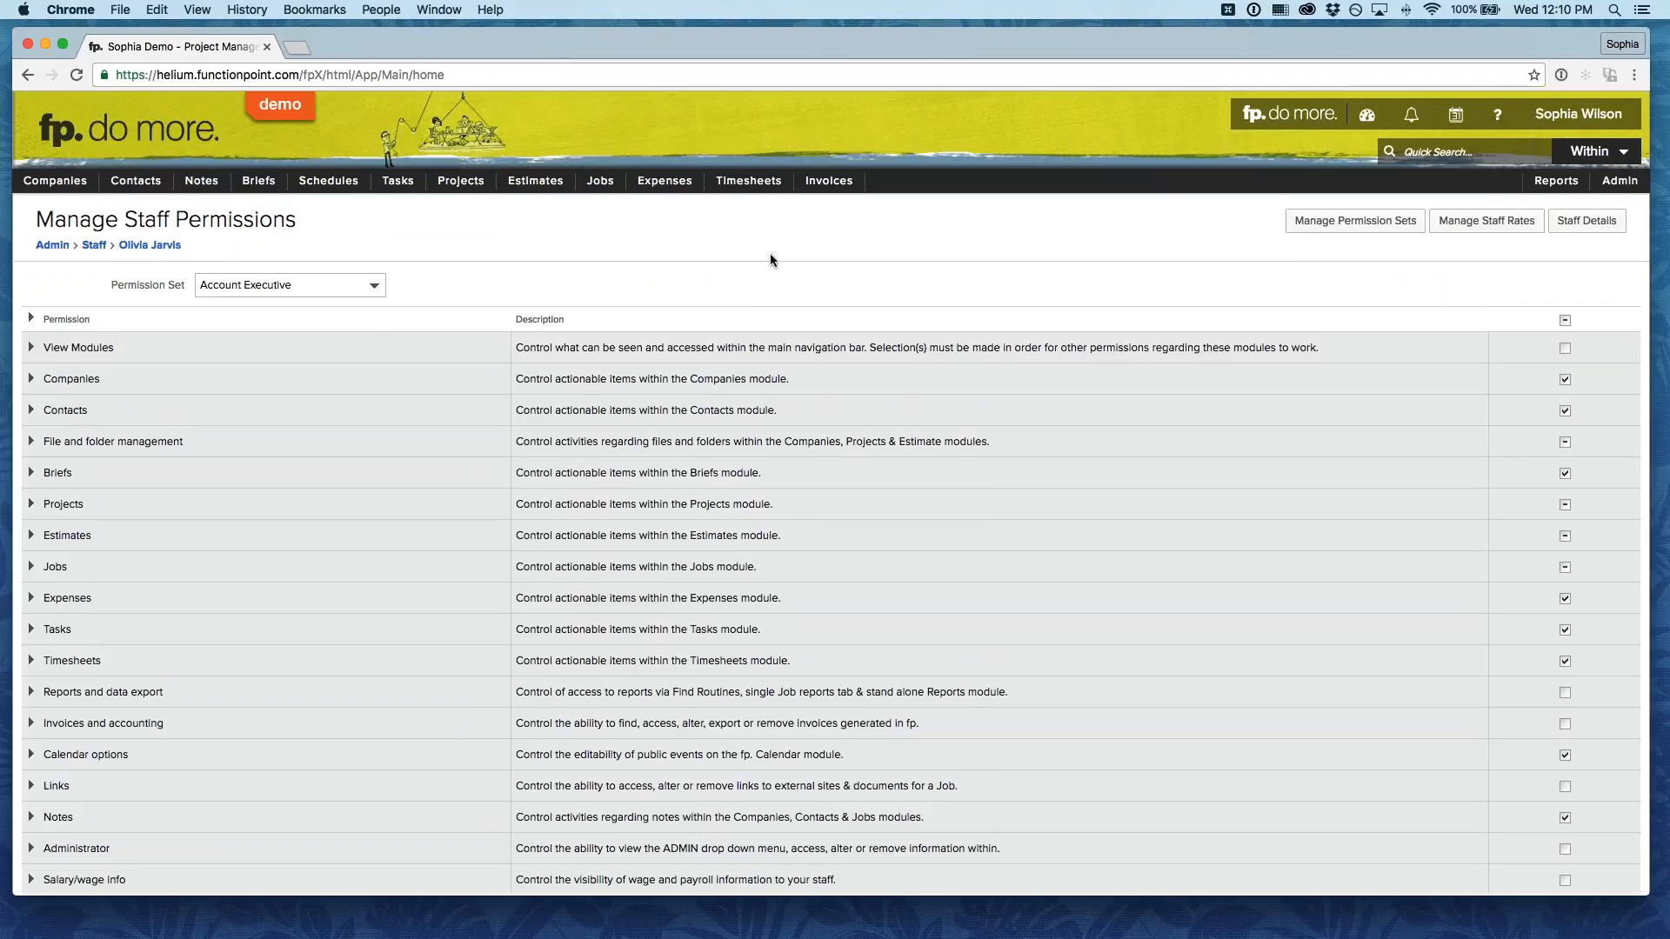
# Try to grant this staff member individual Brief | View and Company | View permissions, backing out of the submission.
pyautogui.click(31, 349)
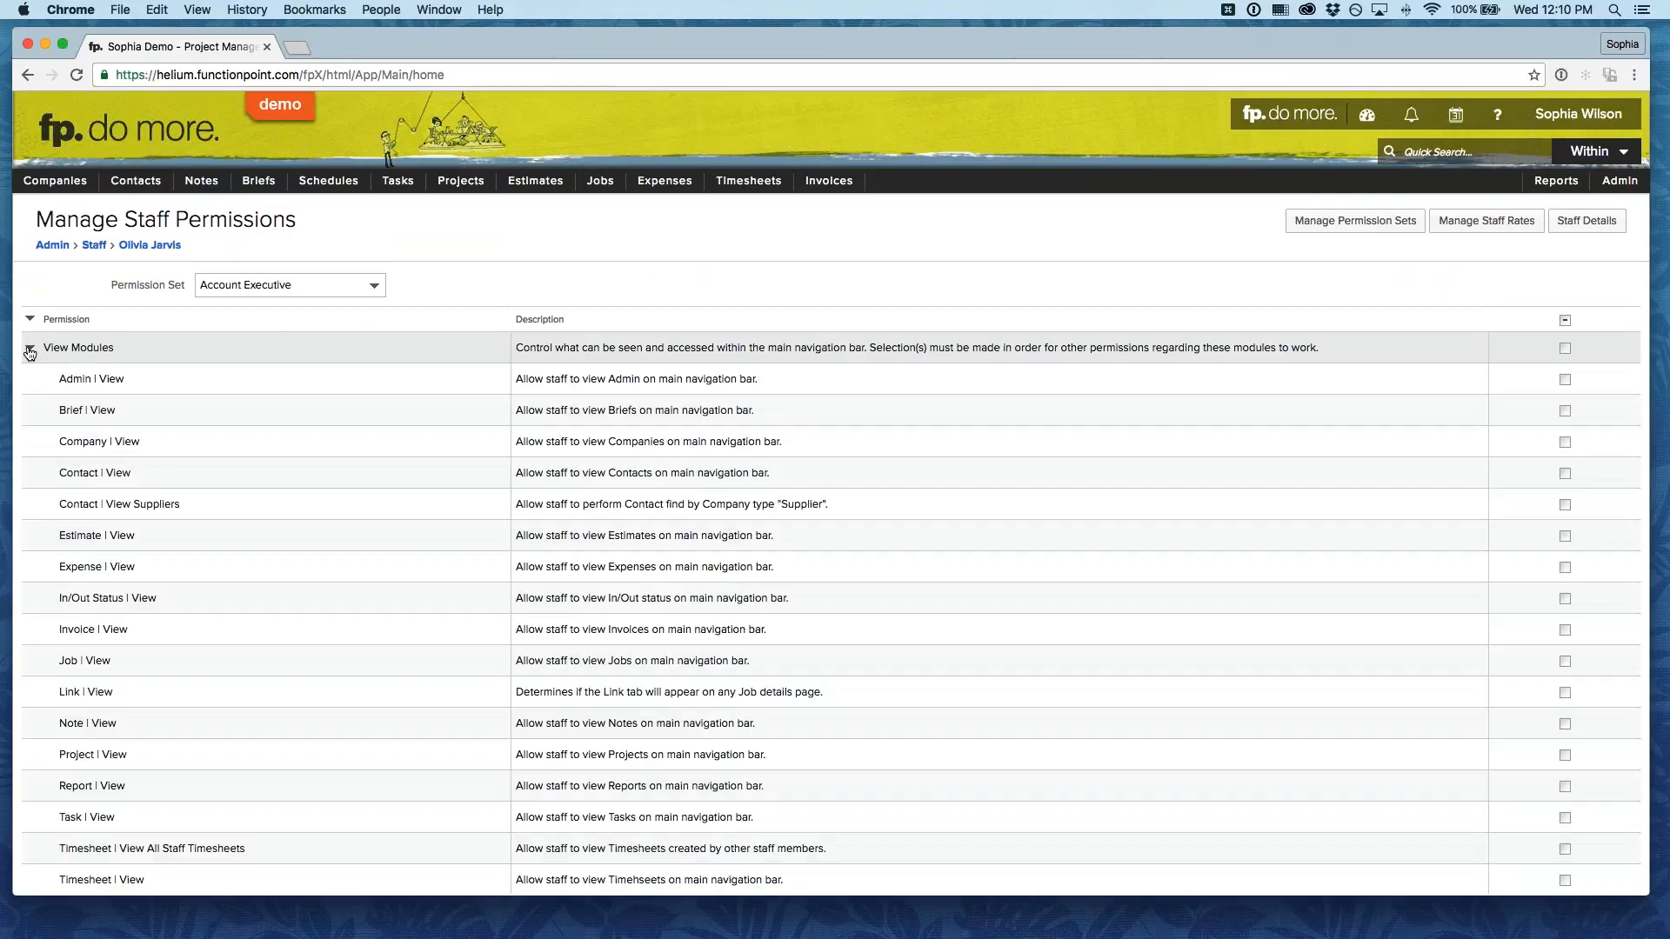
pyautogui.click(1565, 411)
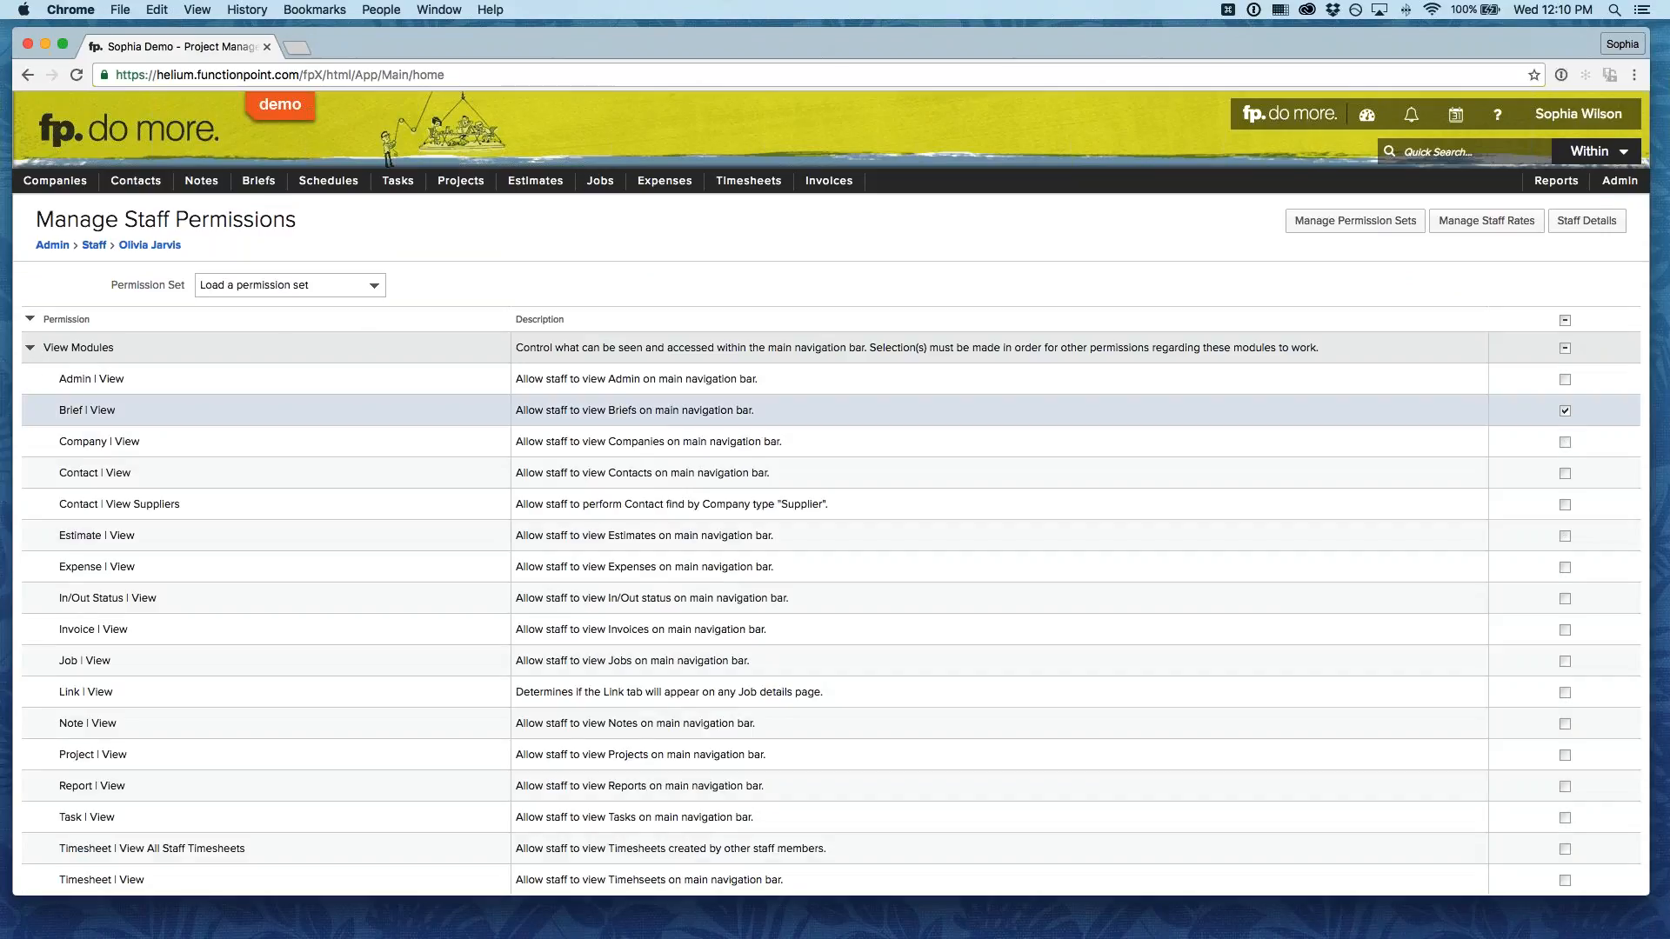
pyautogui.click(1505, 443)
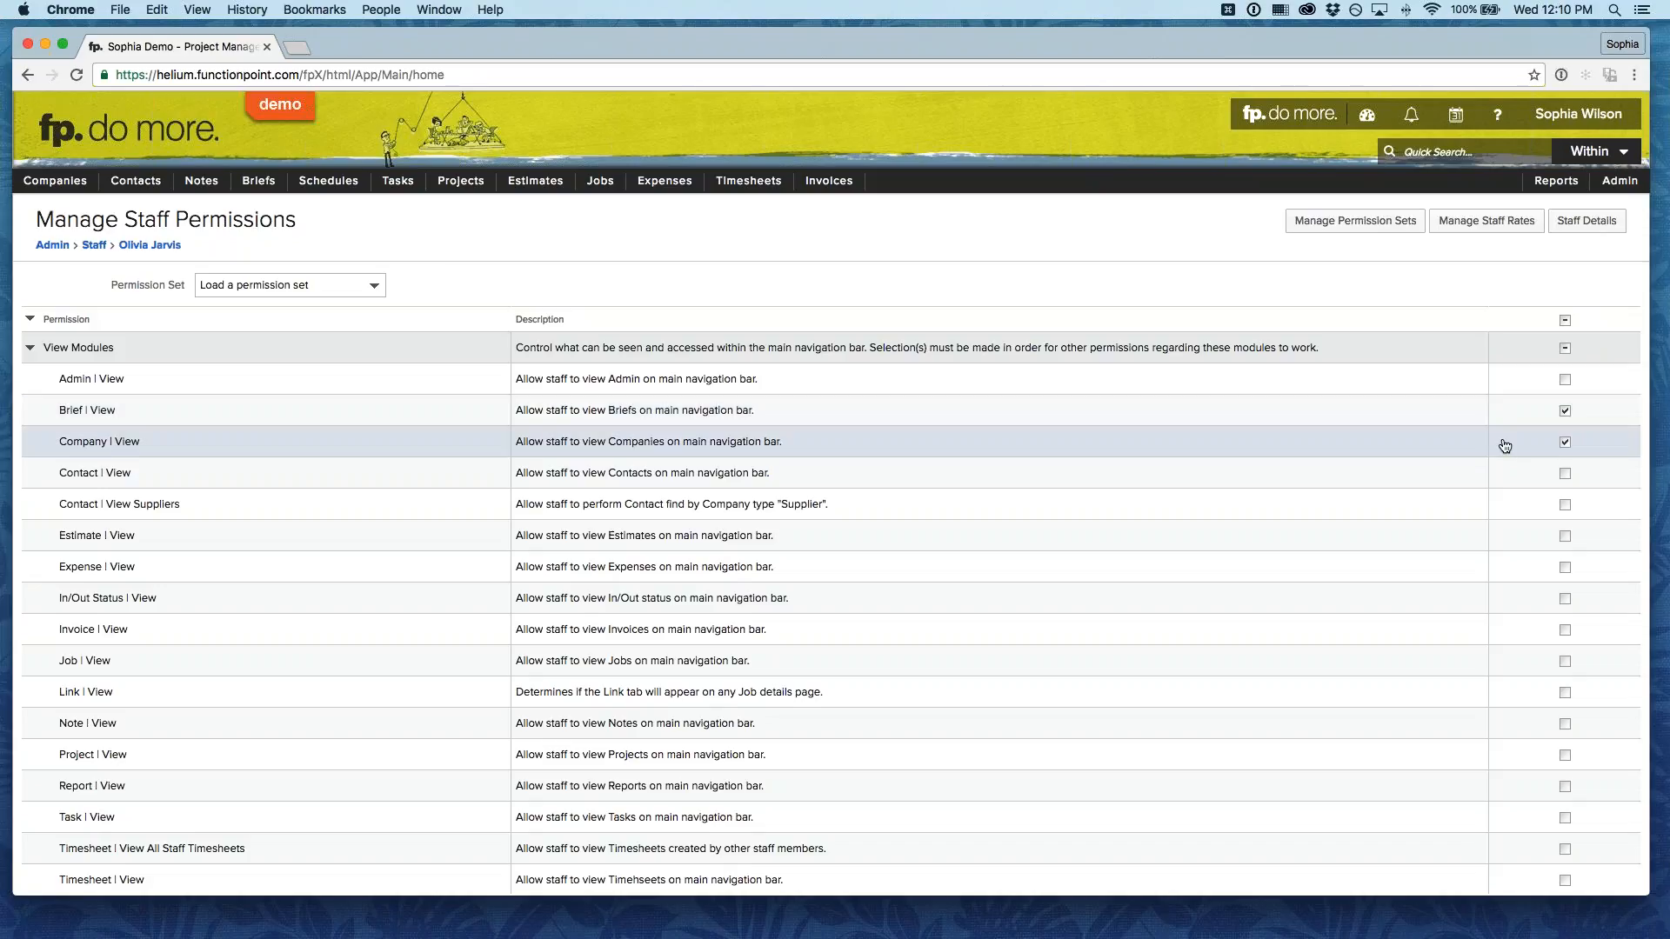
pyautogui.scroll(-10, 1504, 446)
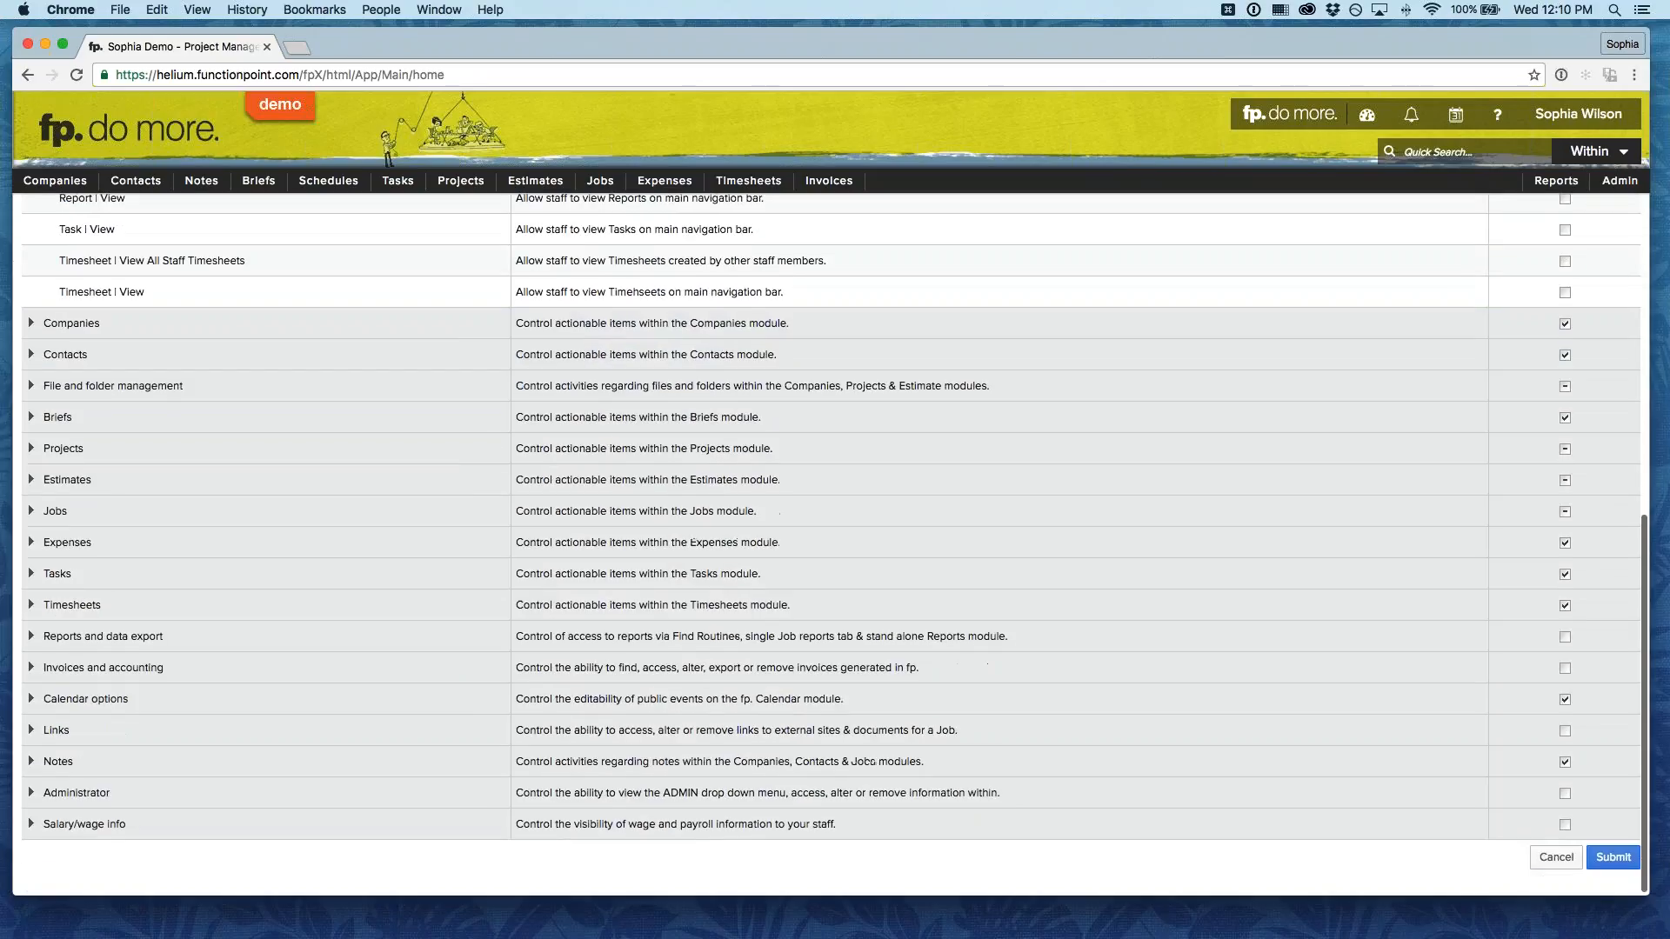
pyautogui.click(1613, 857)
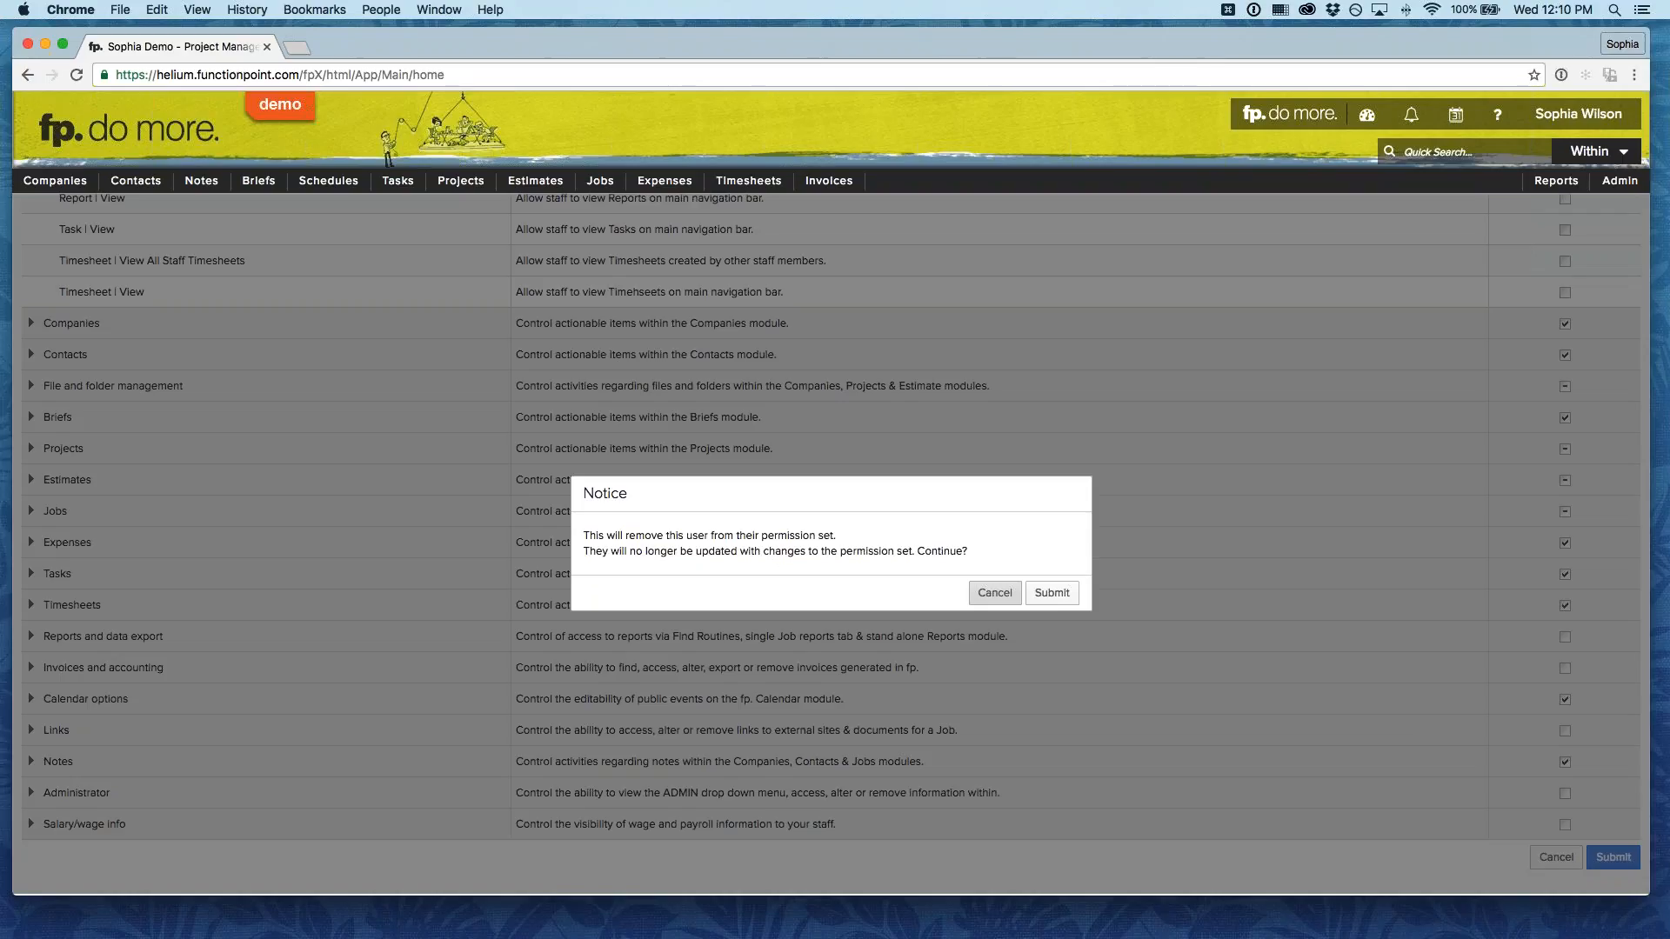
pyautogui.click(992, 595)
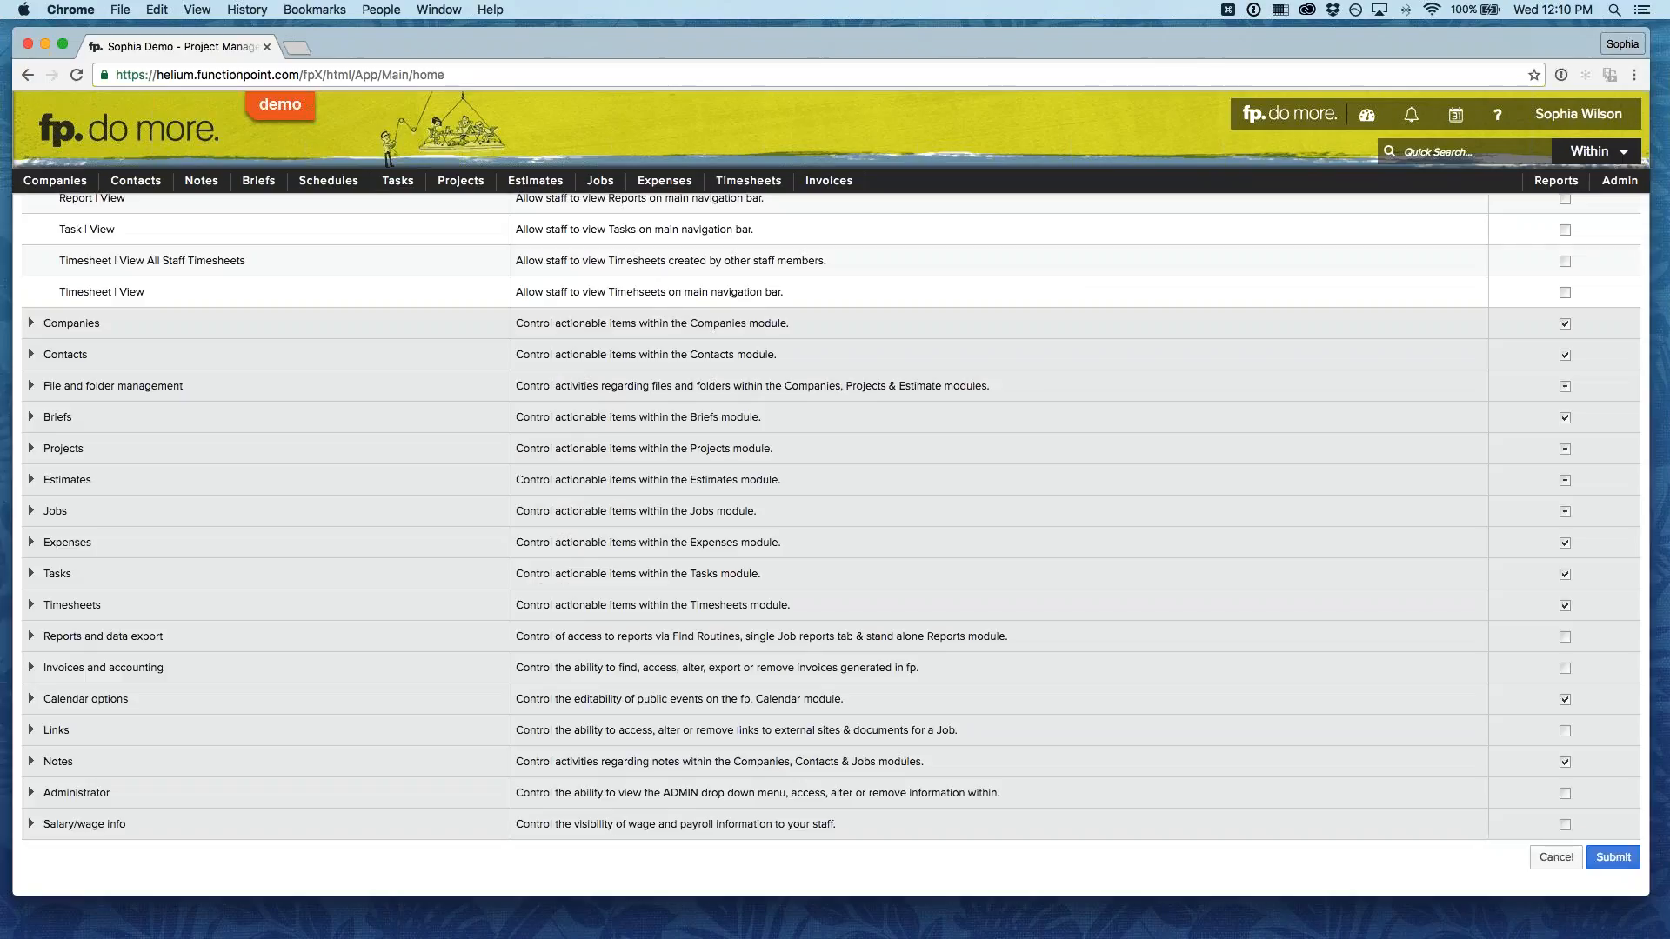
pyautogui.scroll(1, 980, 565)
pyautogui.scroll(10, 979, 565)
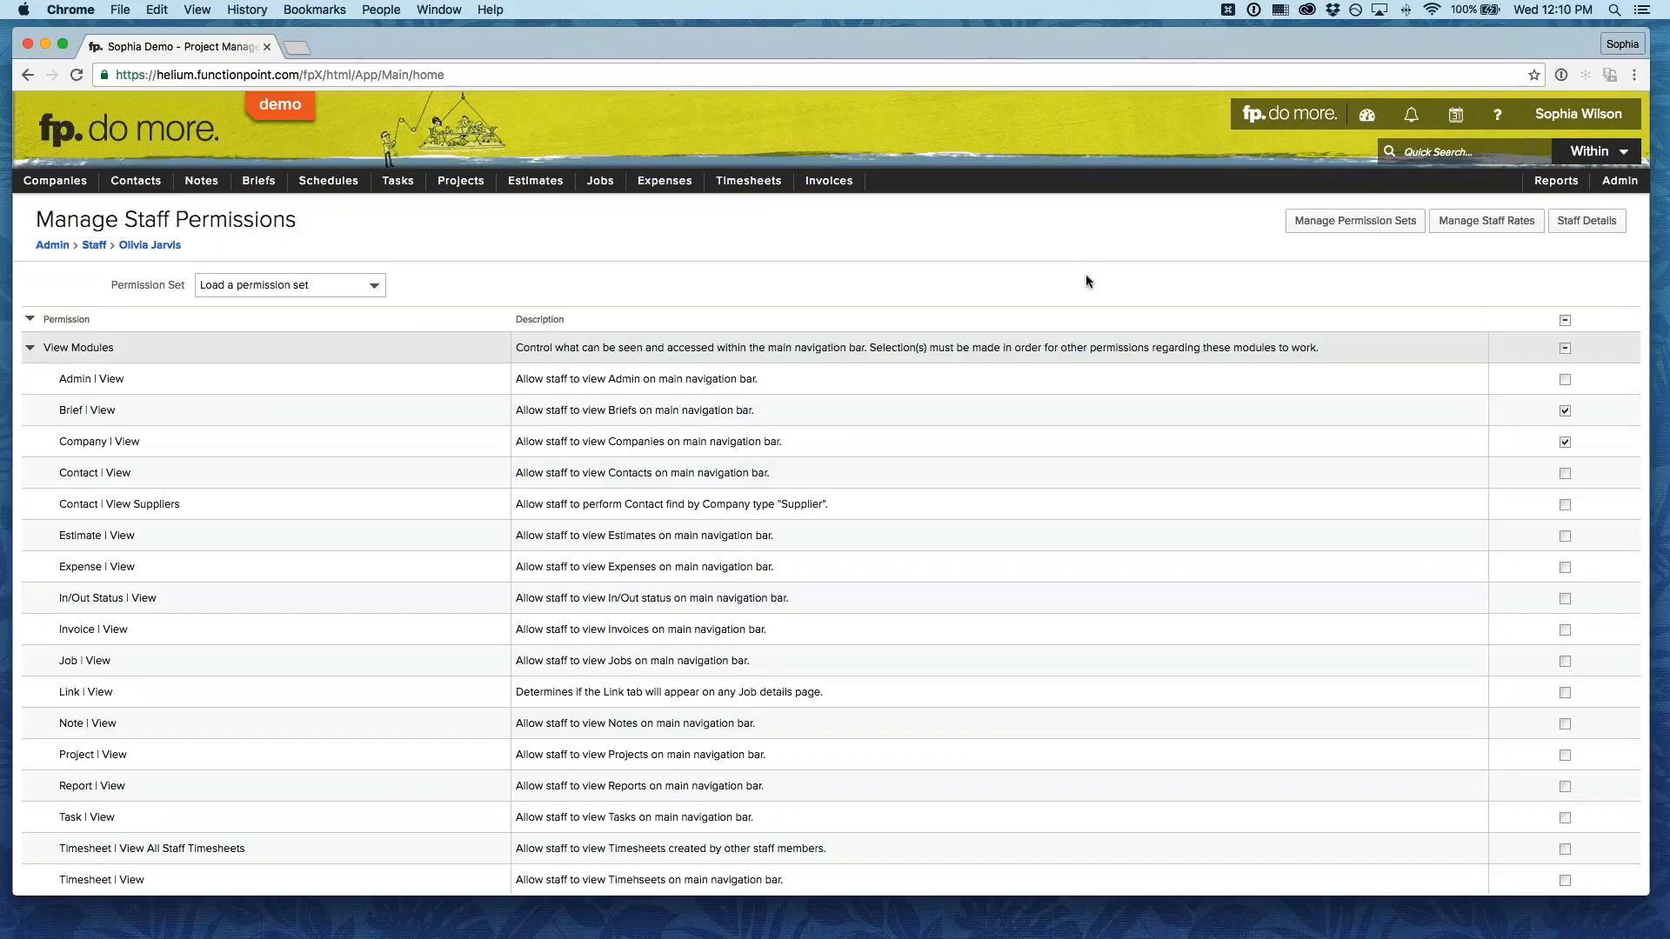
# Load the Account Executive set in Manage Permission Sets and expand its View Modules permissions.
pyautogui.moveTo(1618, 180)
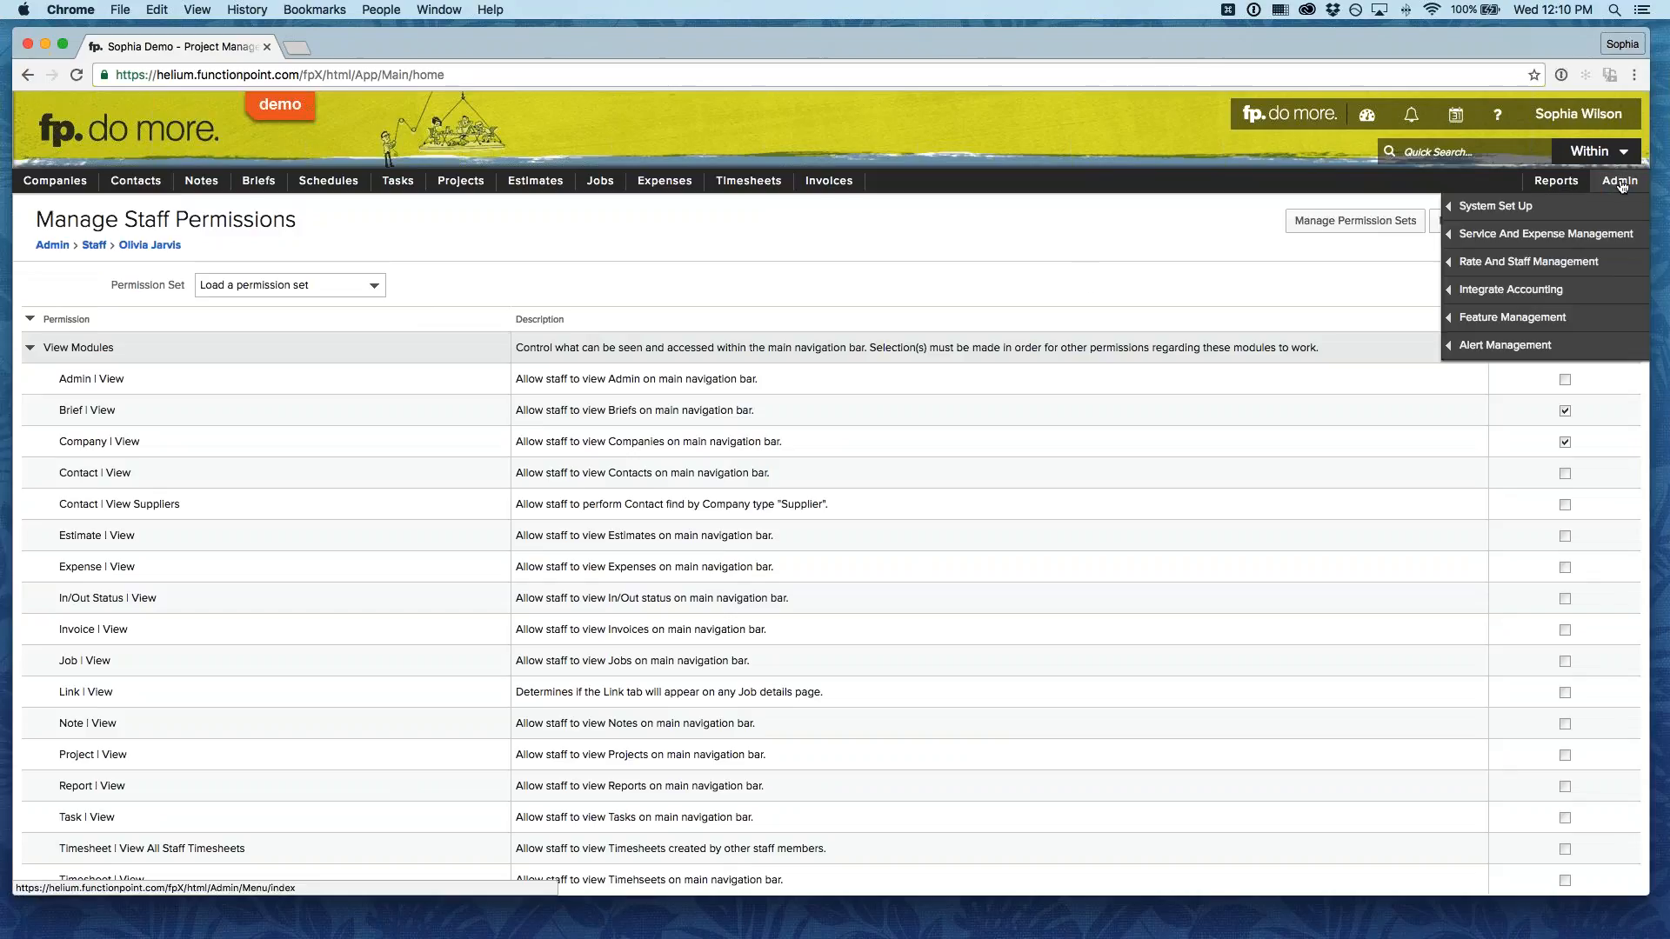
pyautogui.moveTo(1560, 266)
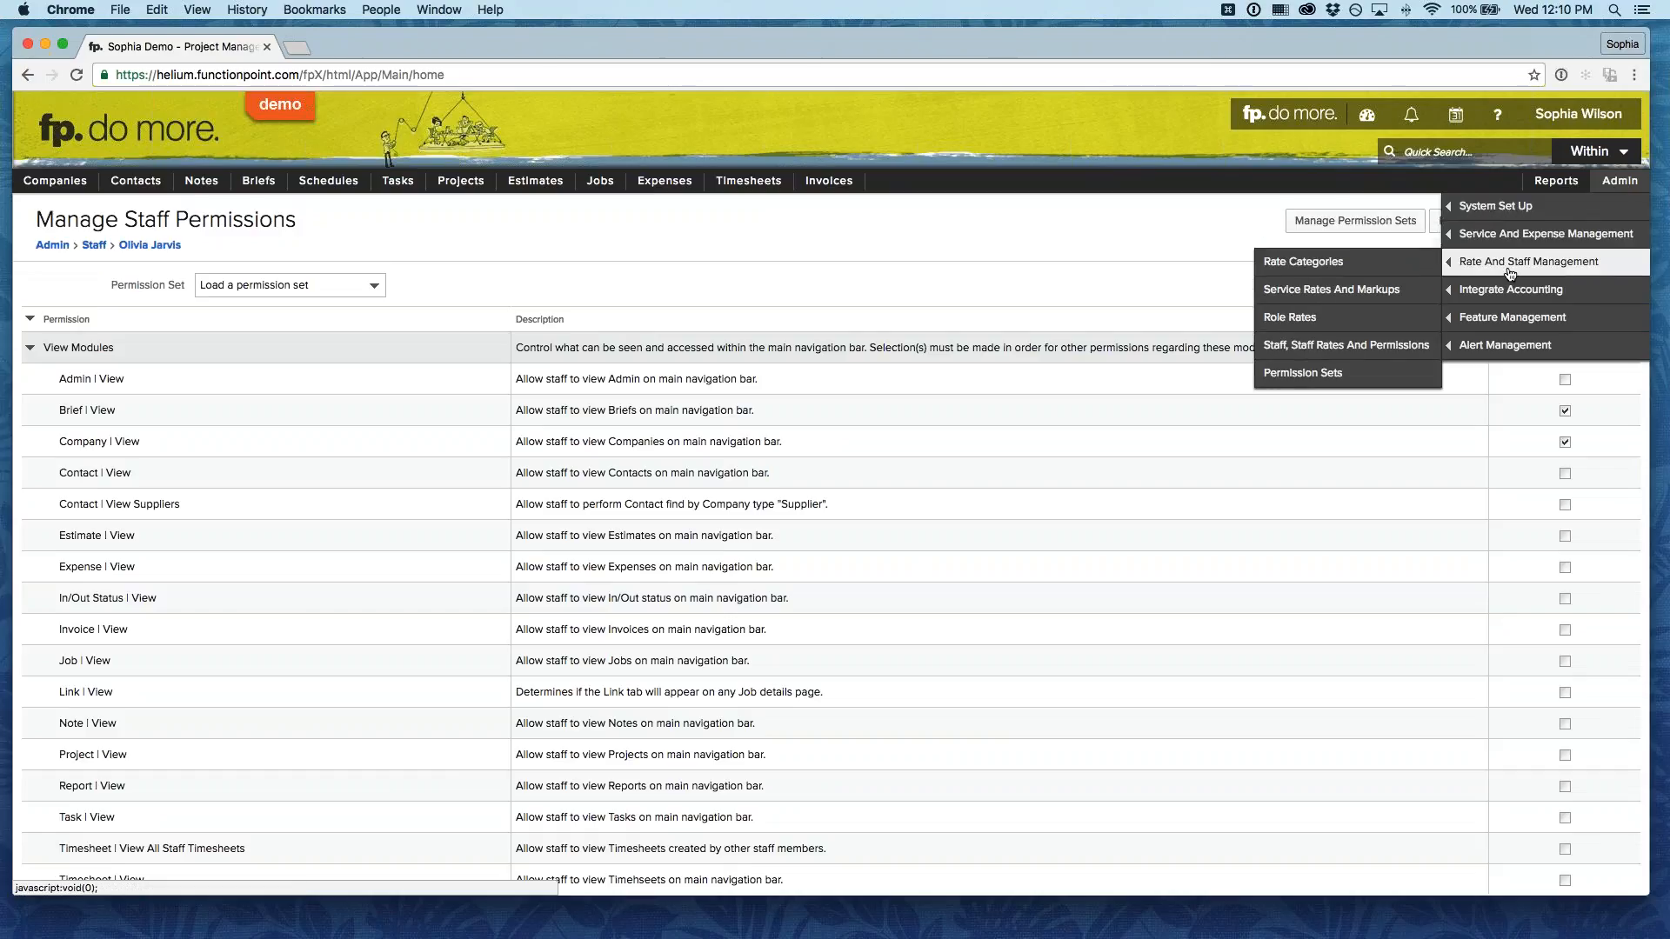
pyautogui.click(1312, 374)
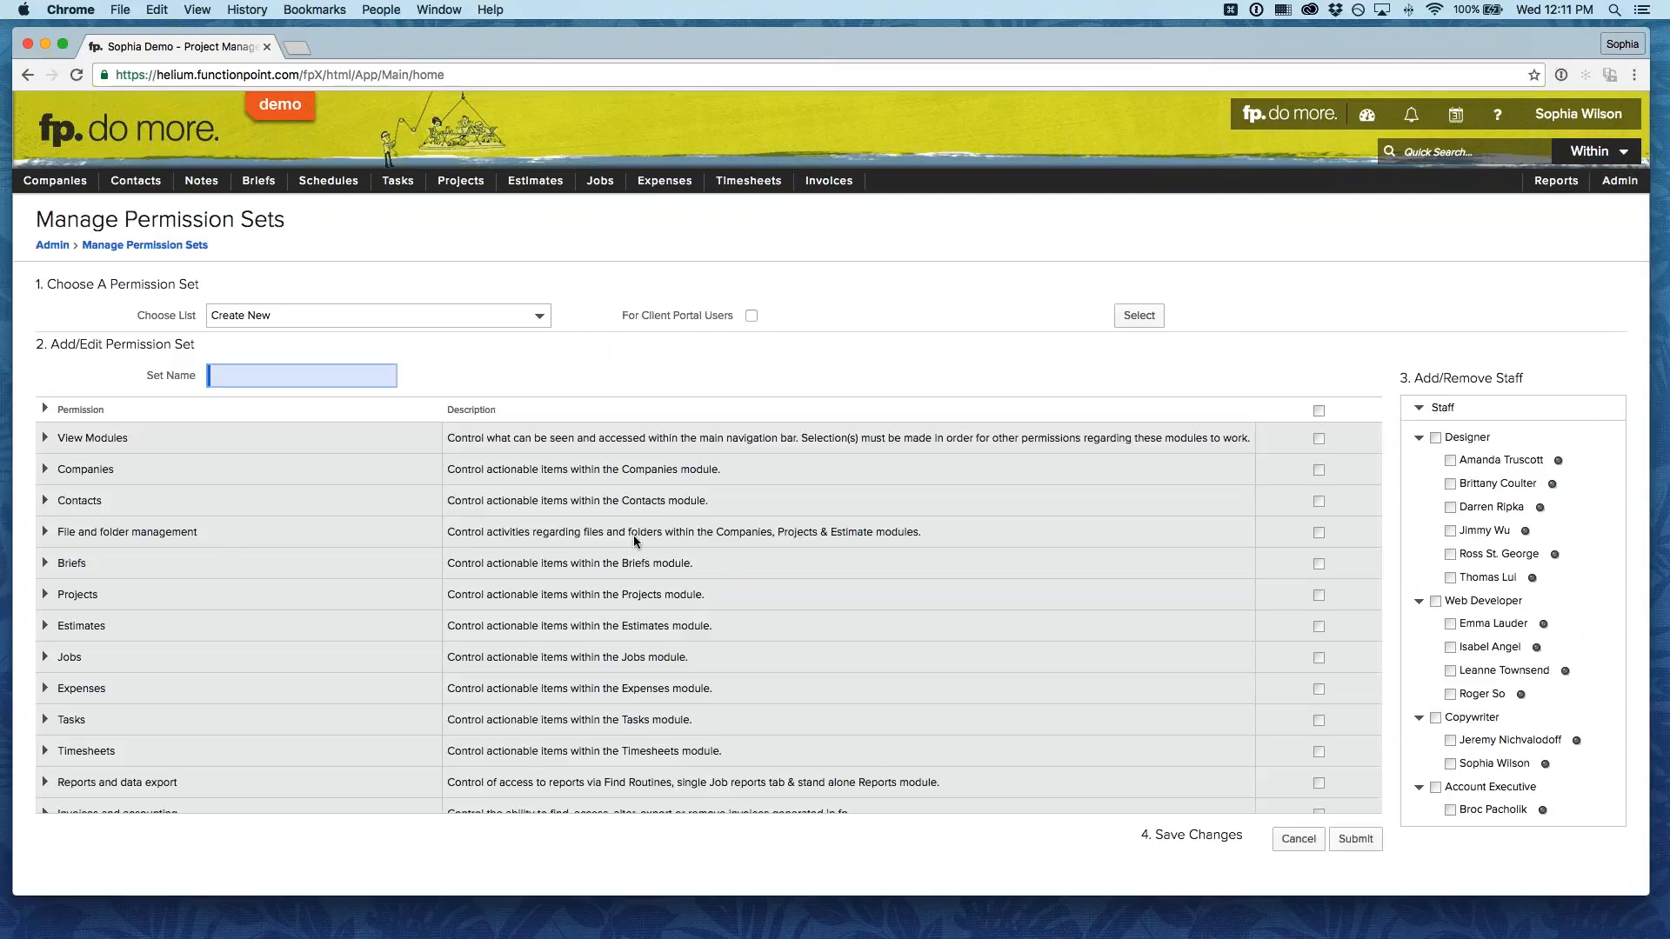
pyautogui.click(532, 318)
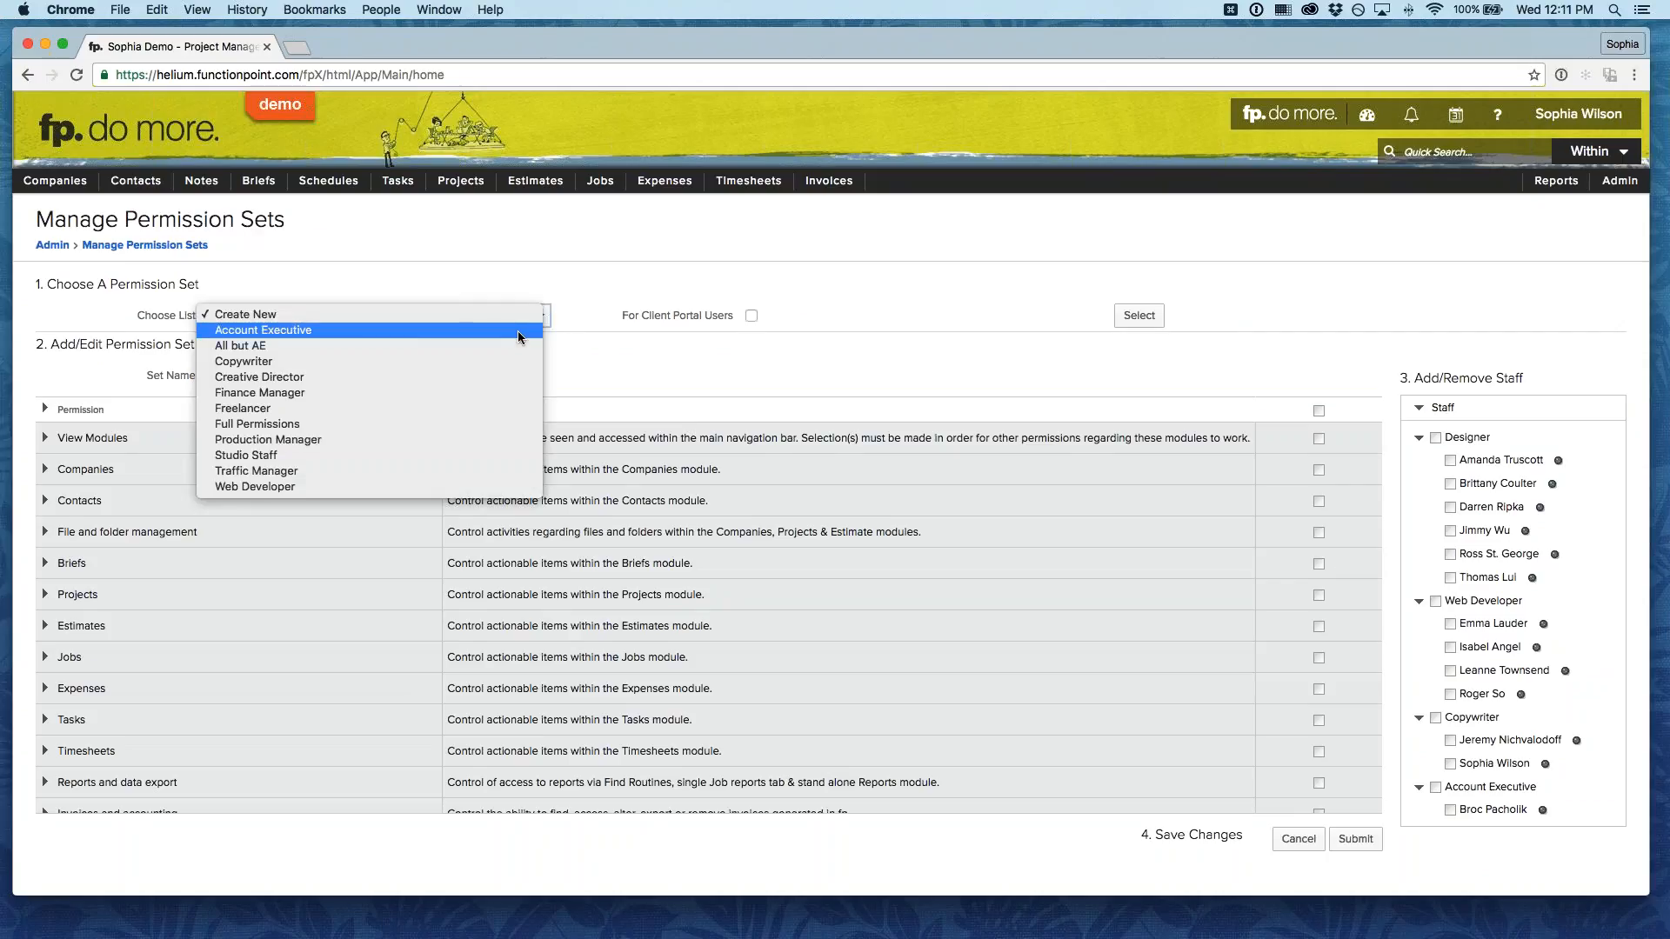
pyautogui.click(518, 330)
pyautogui.click(586, 317)
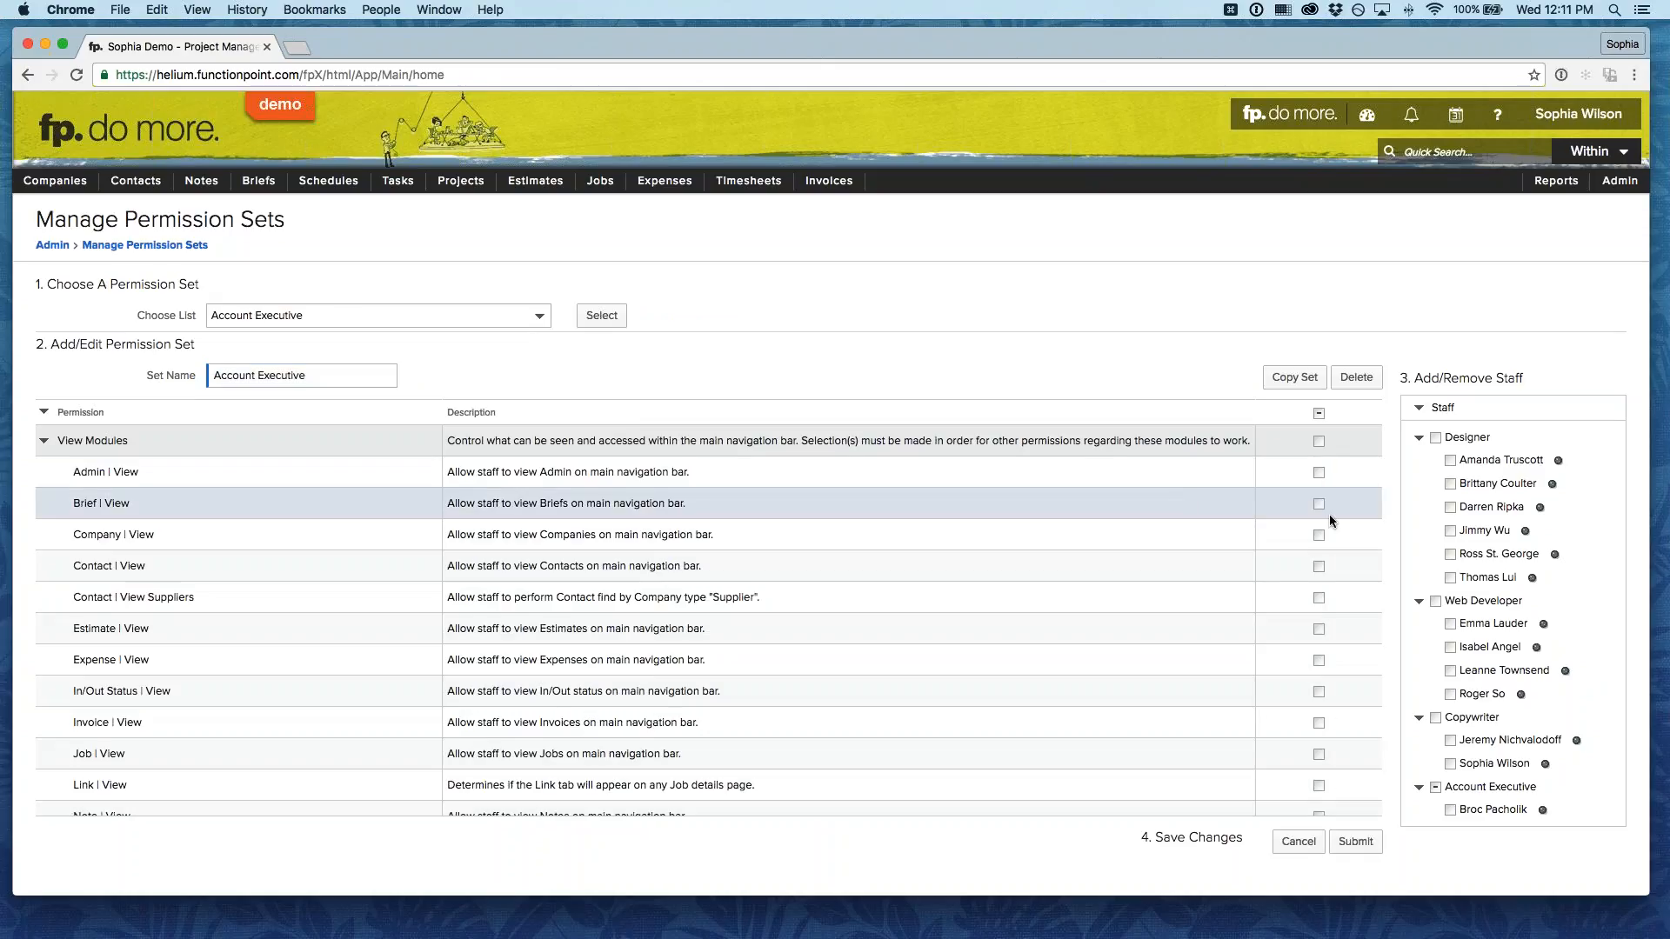
# Enable viewing of Briefs, Companies, Contacts, Suppliers, Estimates and Expenses in the Account Executive set.
pyautogui.click(1319, 504)
pyautogui.click(1319, 535)
pyautogui.click(1319, 566)
pyautogui.click(1318, 598)
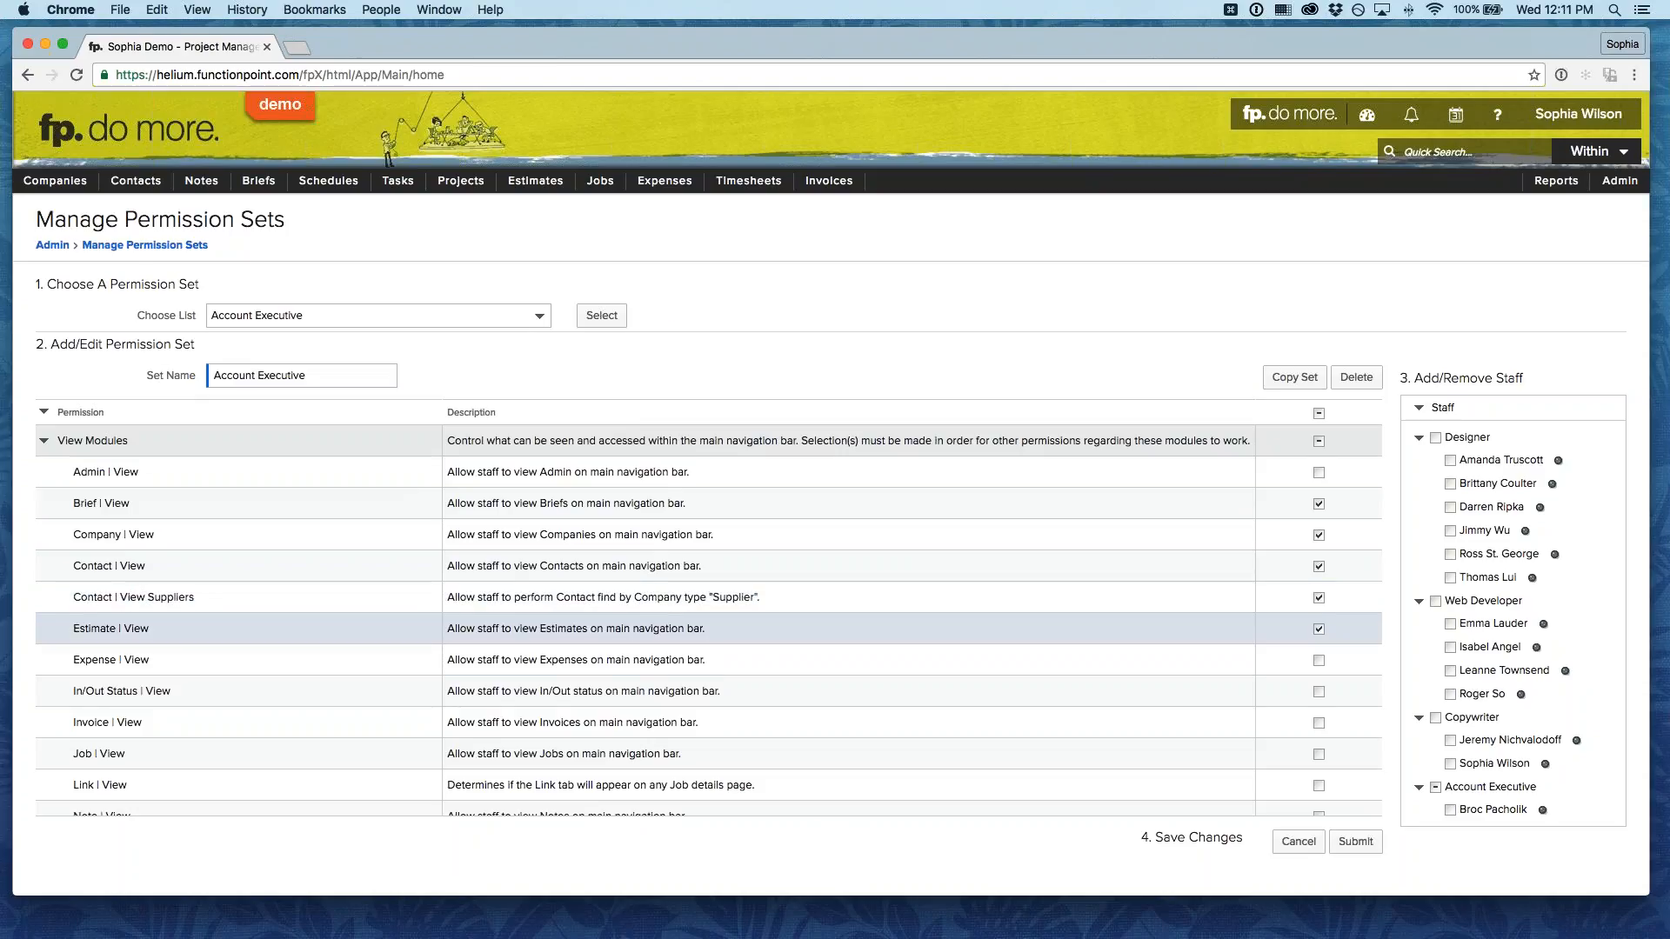
pyautogui.click(1318, 660)
# Enable the Invoice, Job, Link, Note, Project, Task and Timesheet view permissions in the Account Executive set.
pyautogui.scroll(-3, 1318, 661)
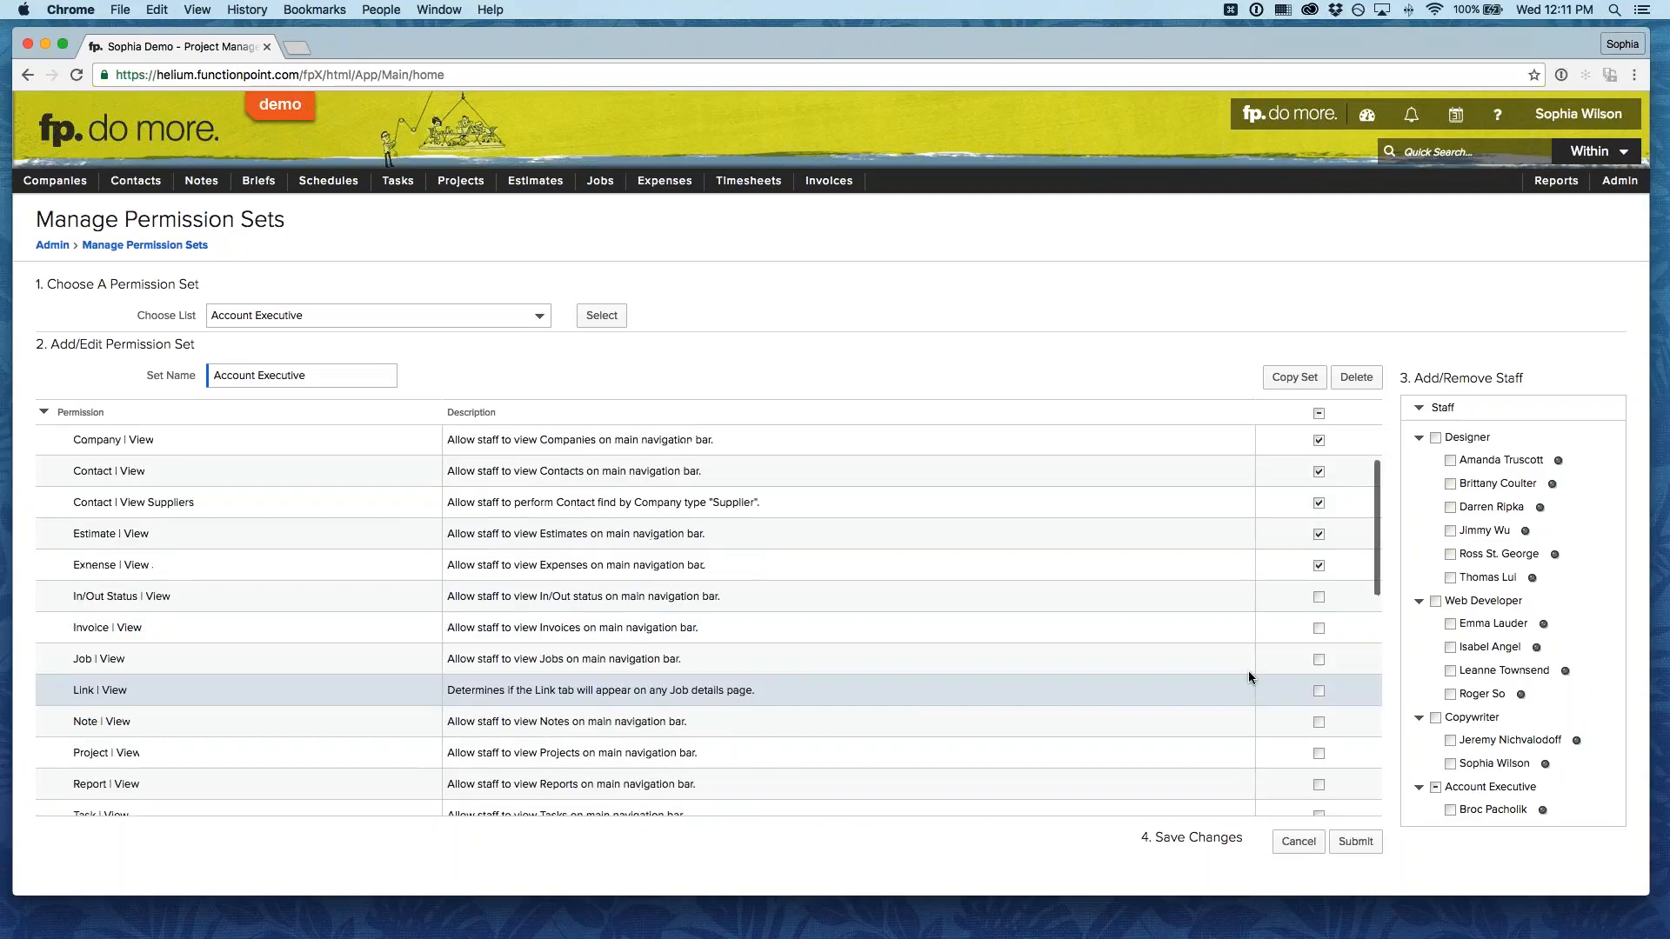
pyautogui.click(1319, 628)
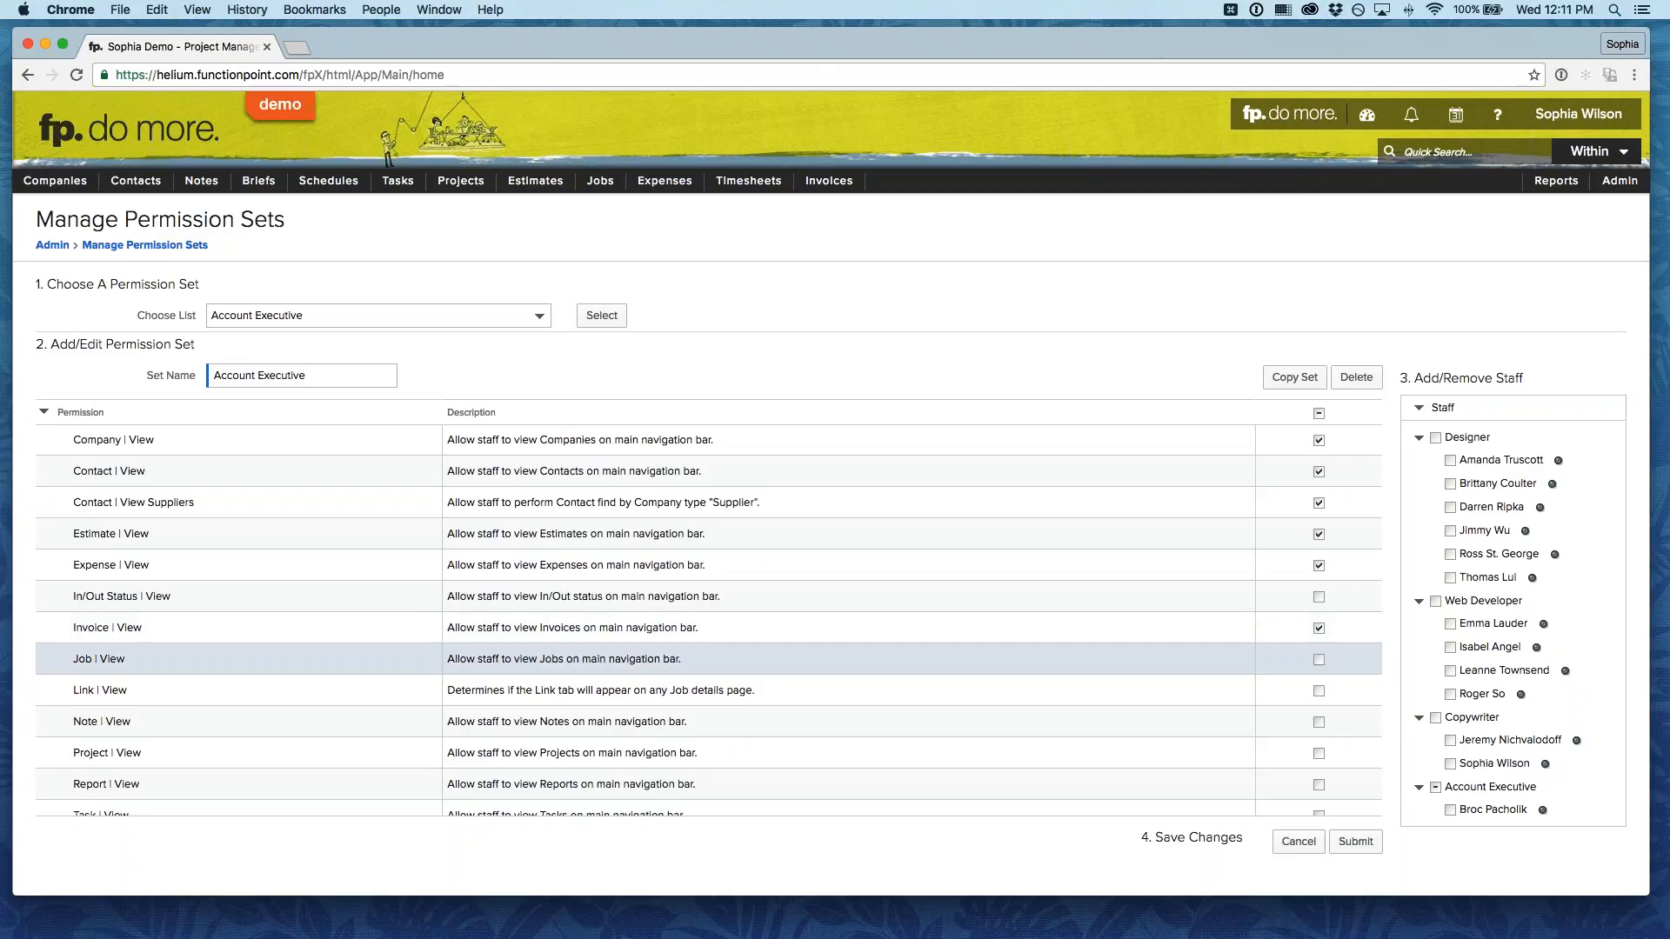
pyautogui.click(1319, 691)
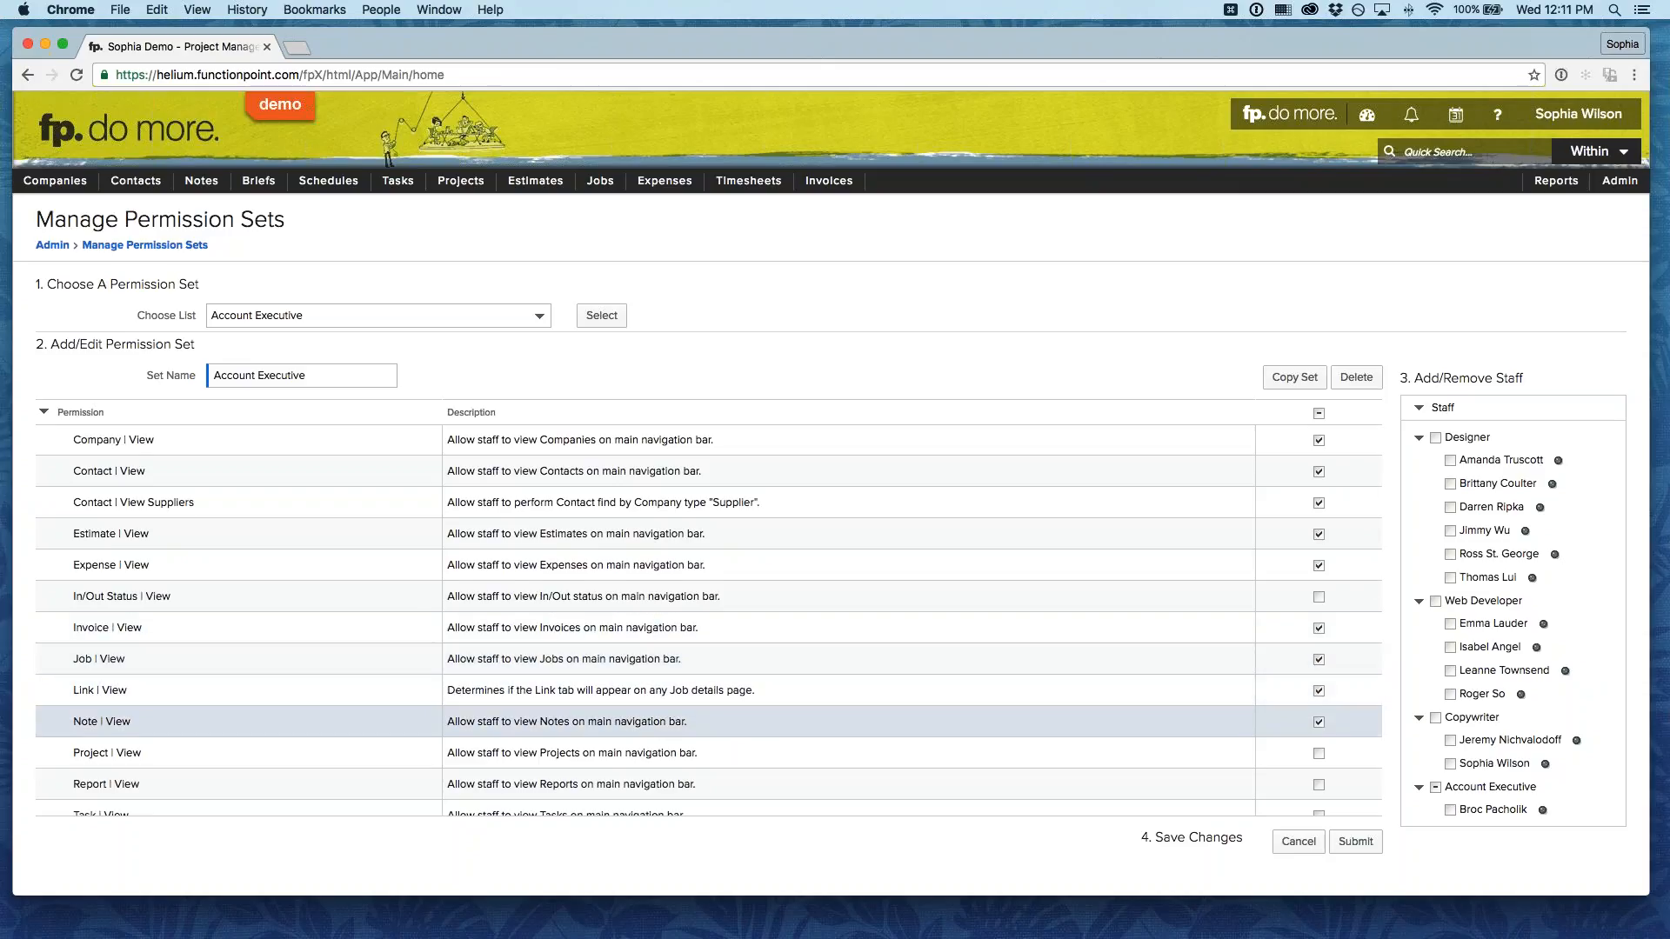
pyautogui.click(1319, 754)
pyautogui.scroll(-3, 1286, 760)
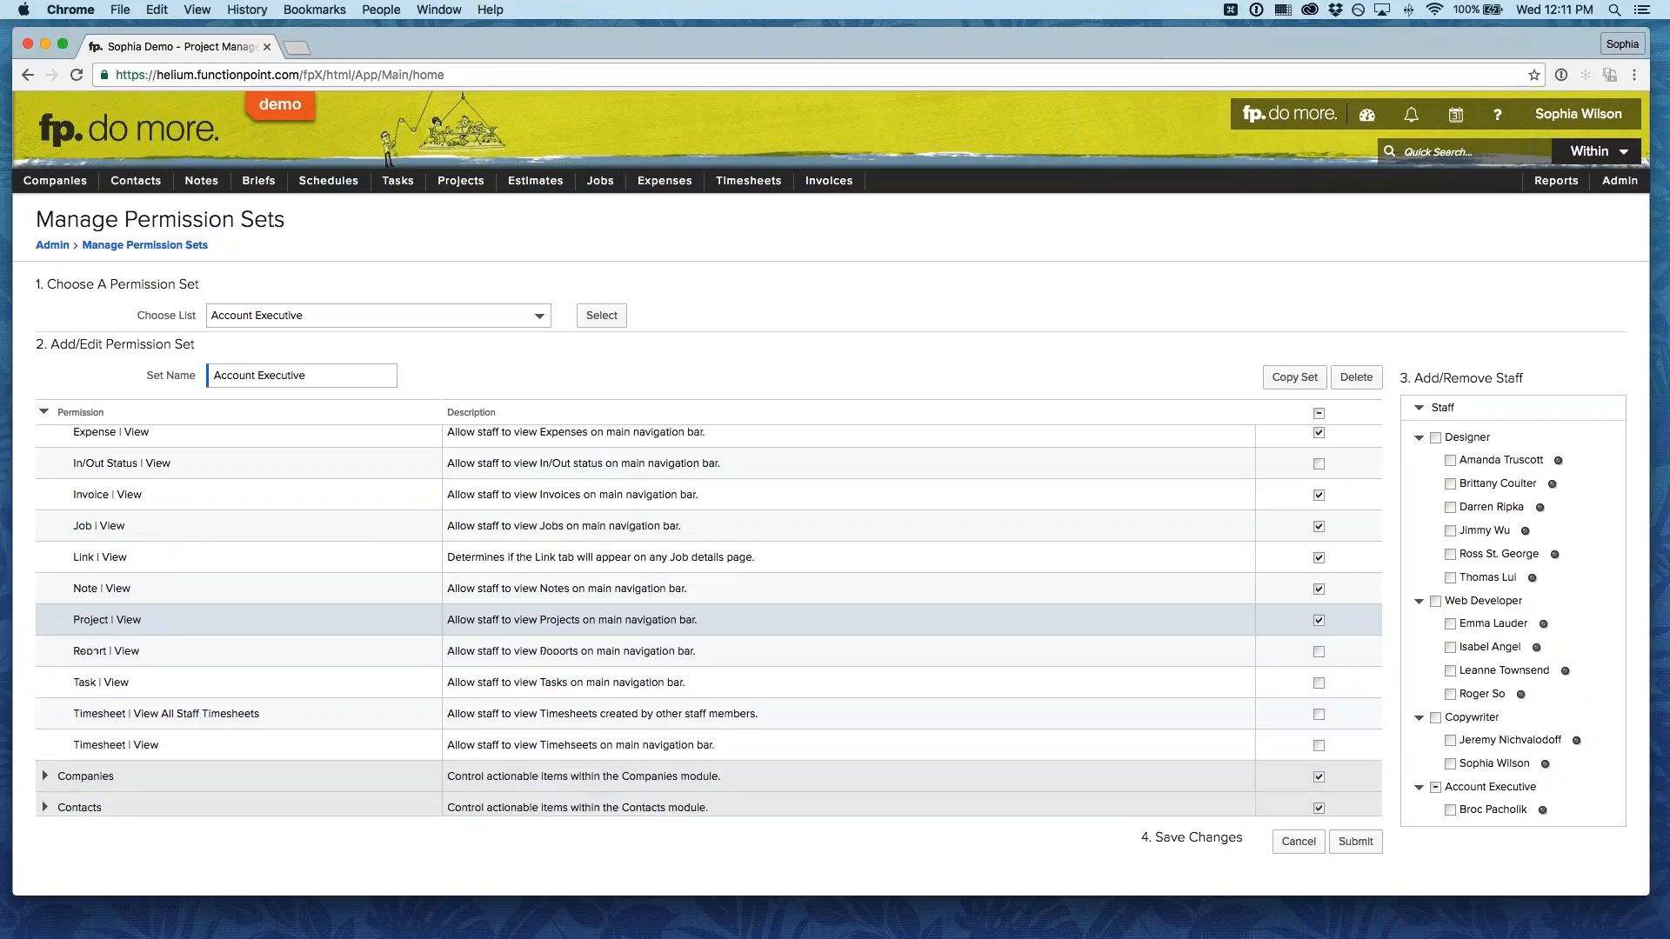
pyautogui.click(1319, 674)
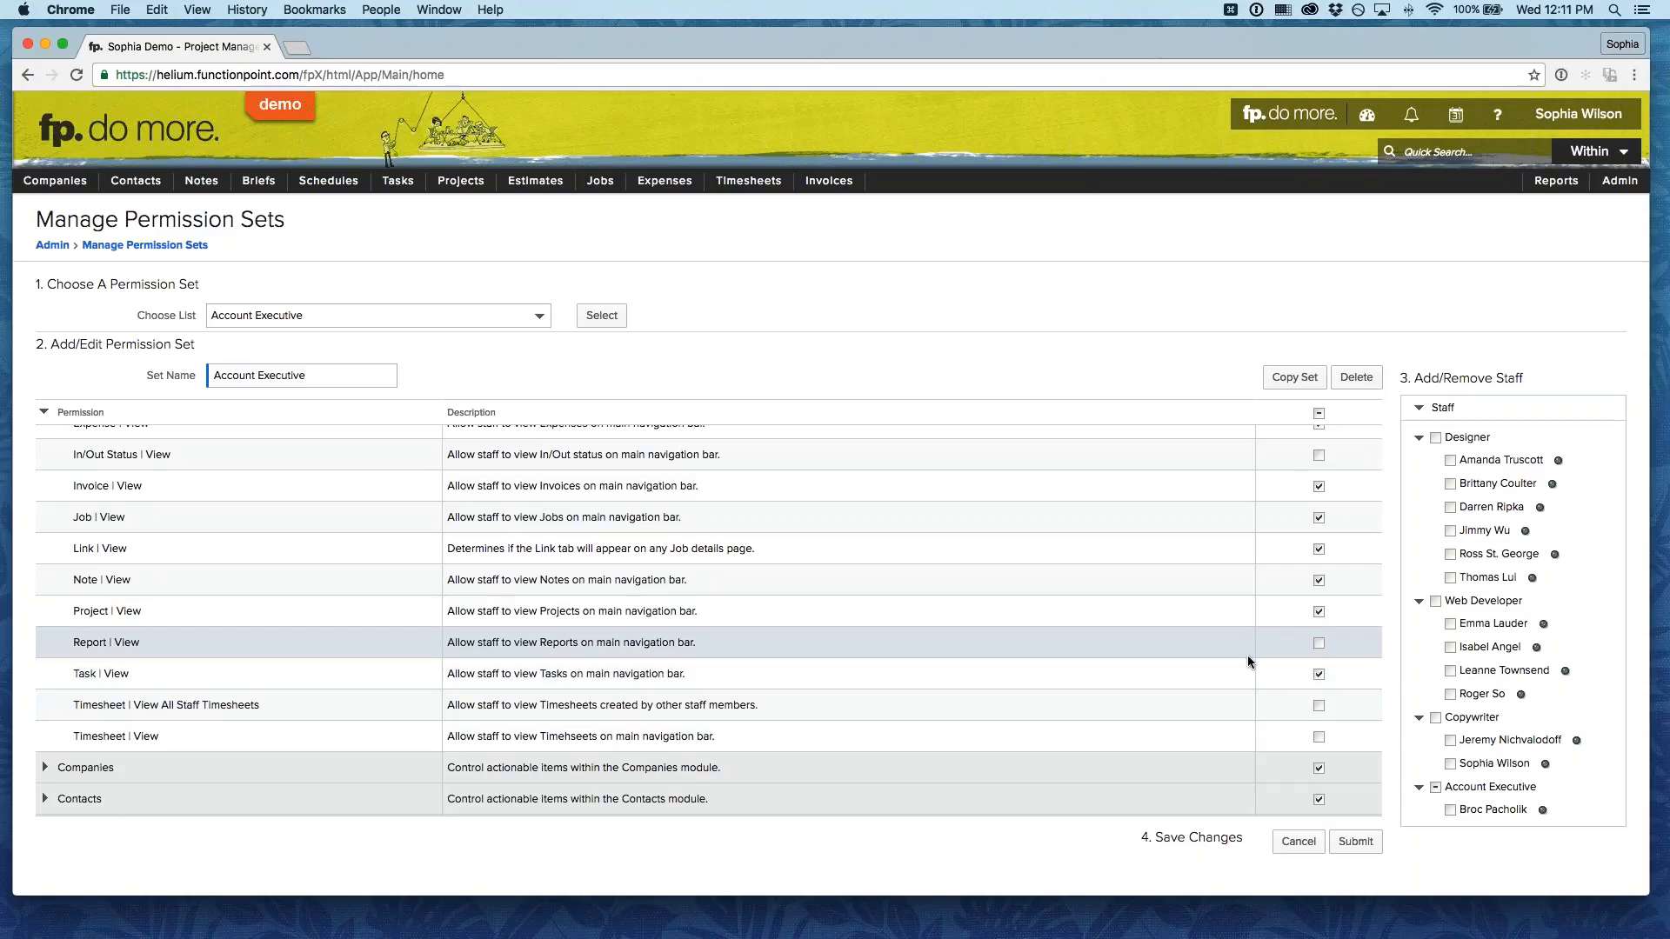
pyautogui.click(1318, 738)
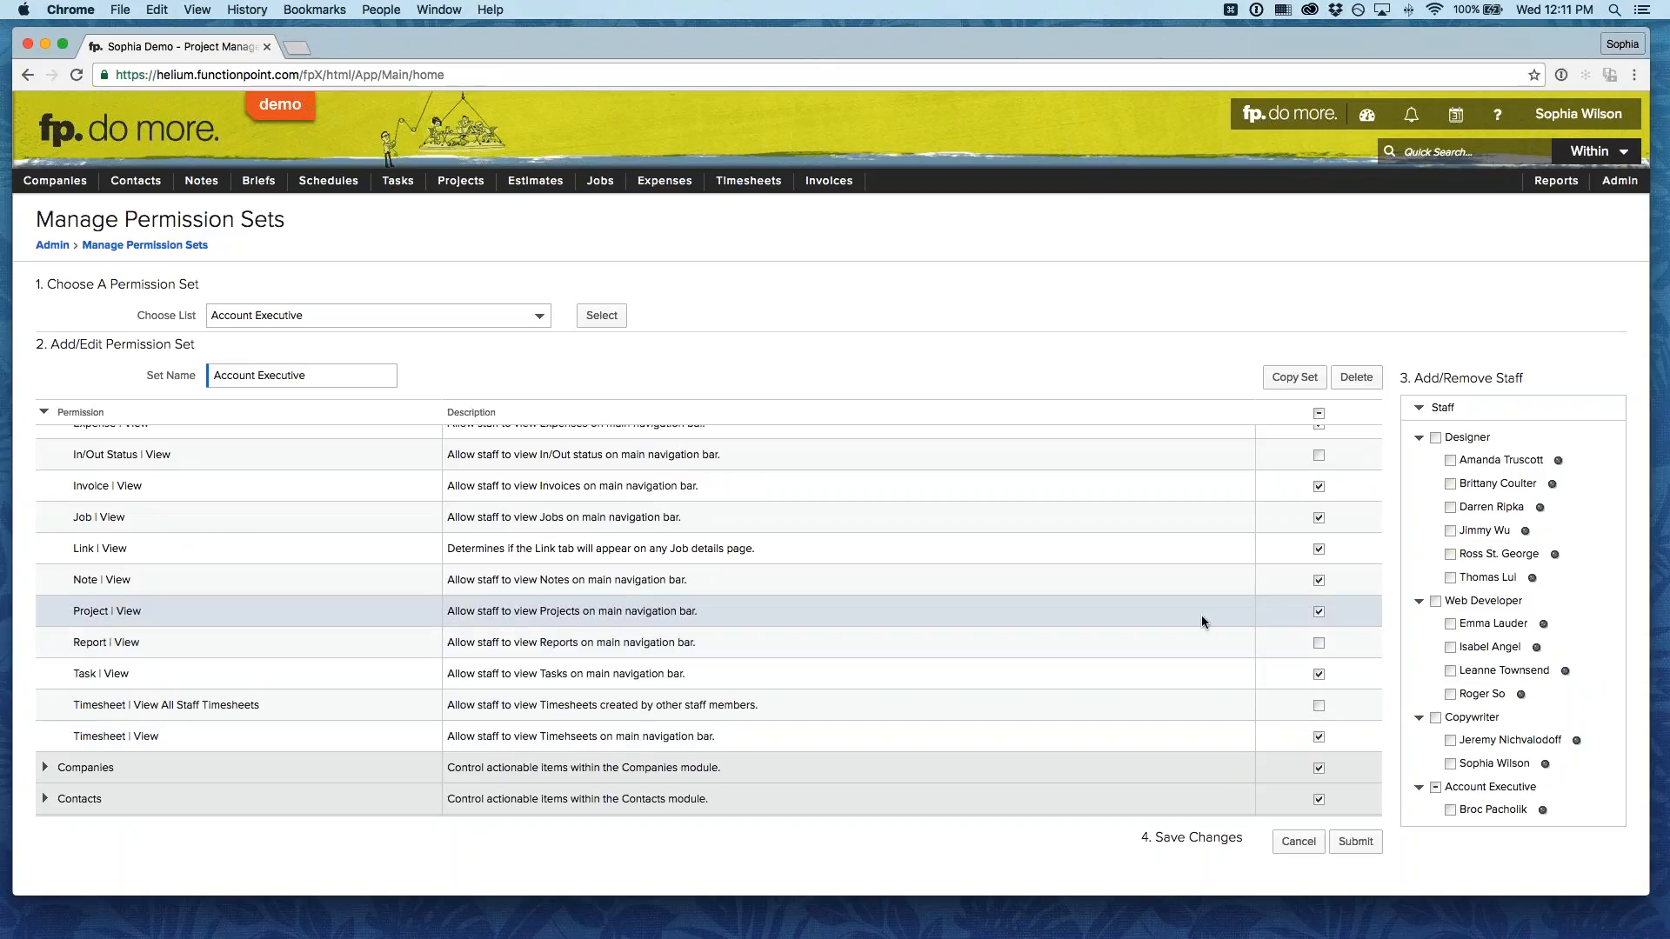
# Review the selected View Modules permissions and submit the Account Executive permission set.
pyautogui.scroll(3, 1202, 615)
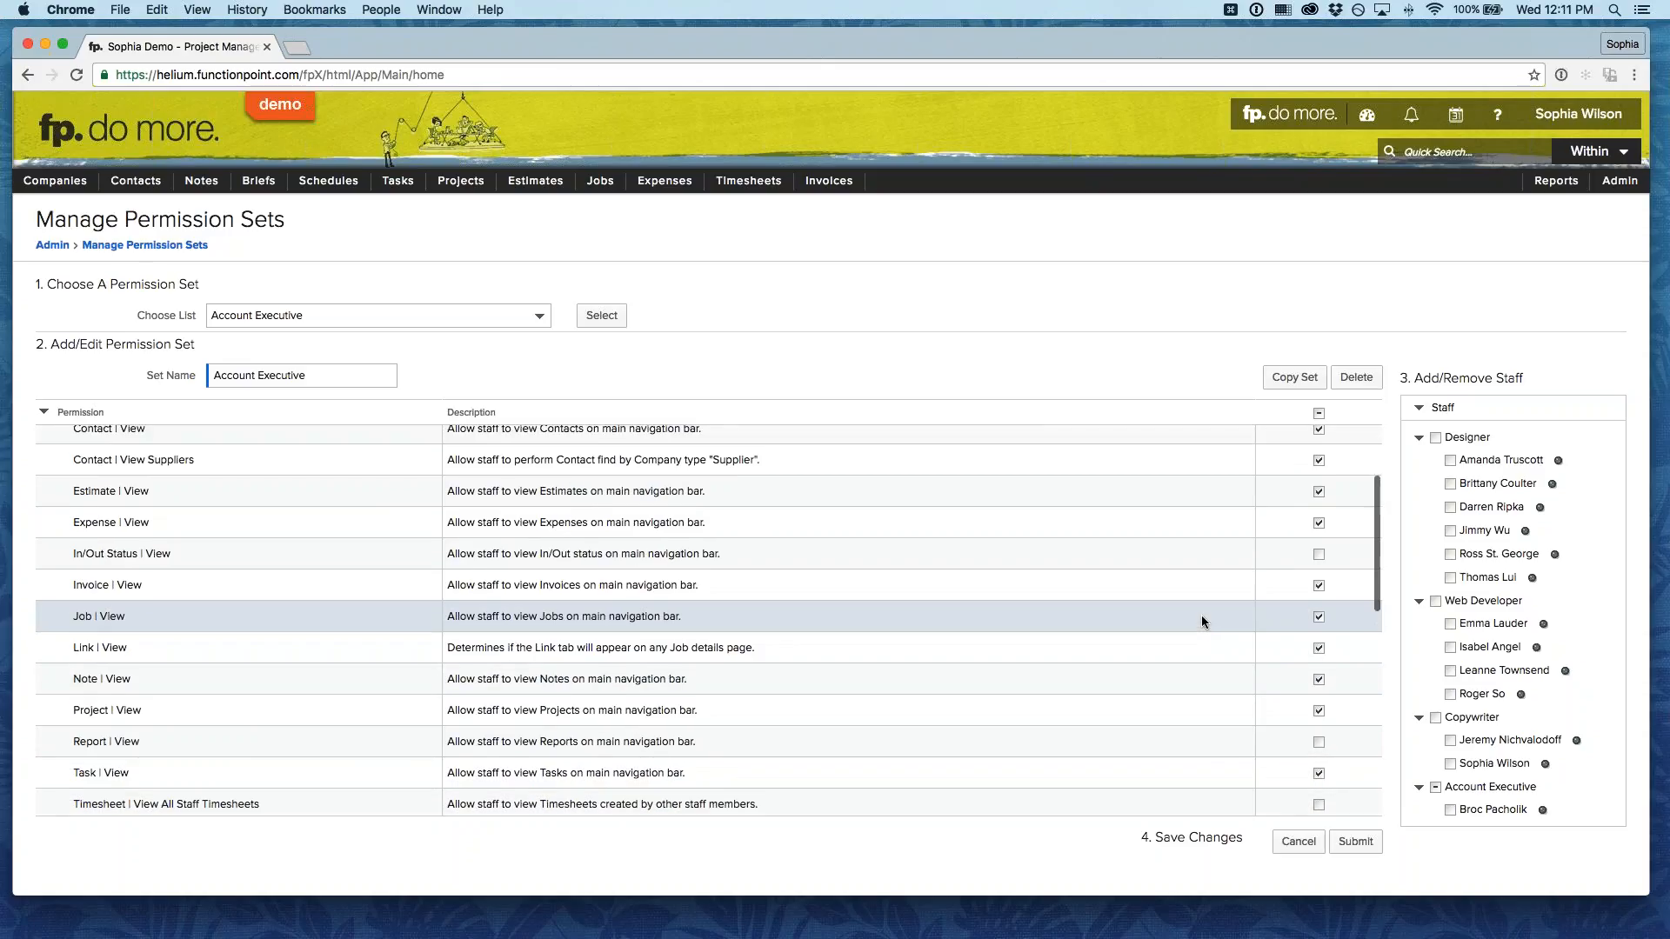
pyautogui.scroll(-3, 1202, 622)
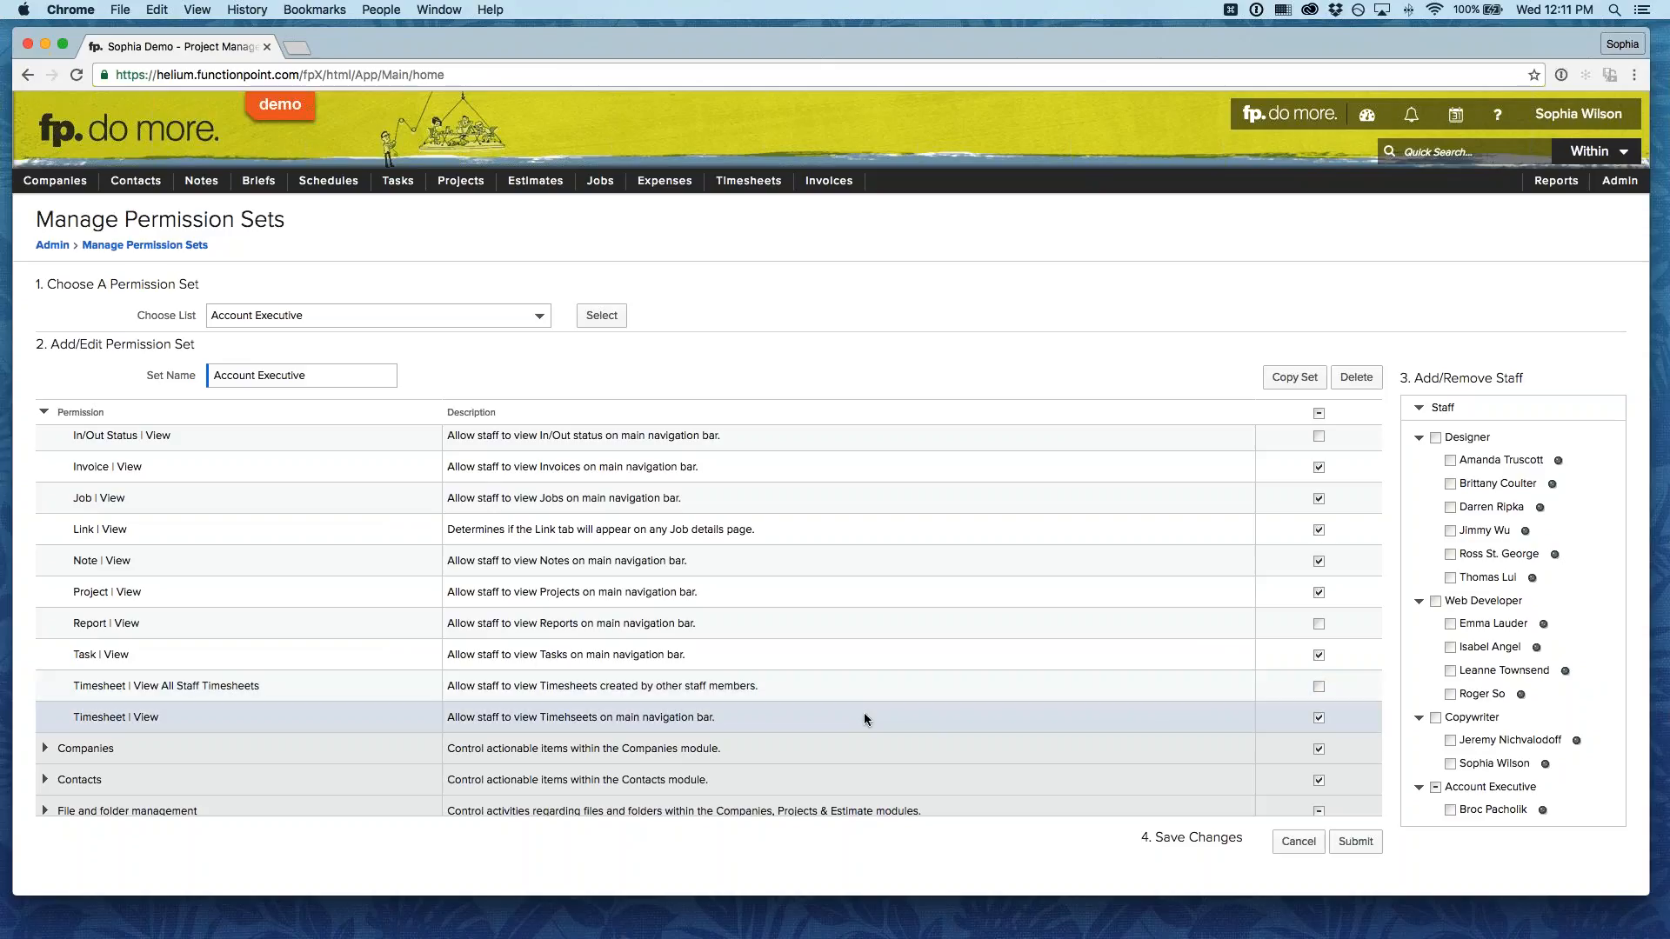
pyautogui.scroll(5, 865, 718)
pyautogui.scroll(2, 864, 715)
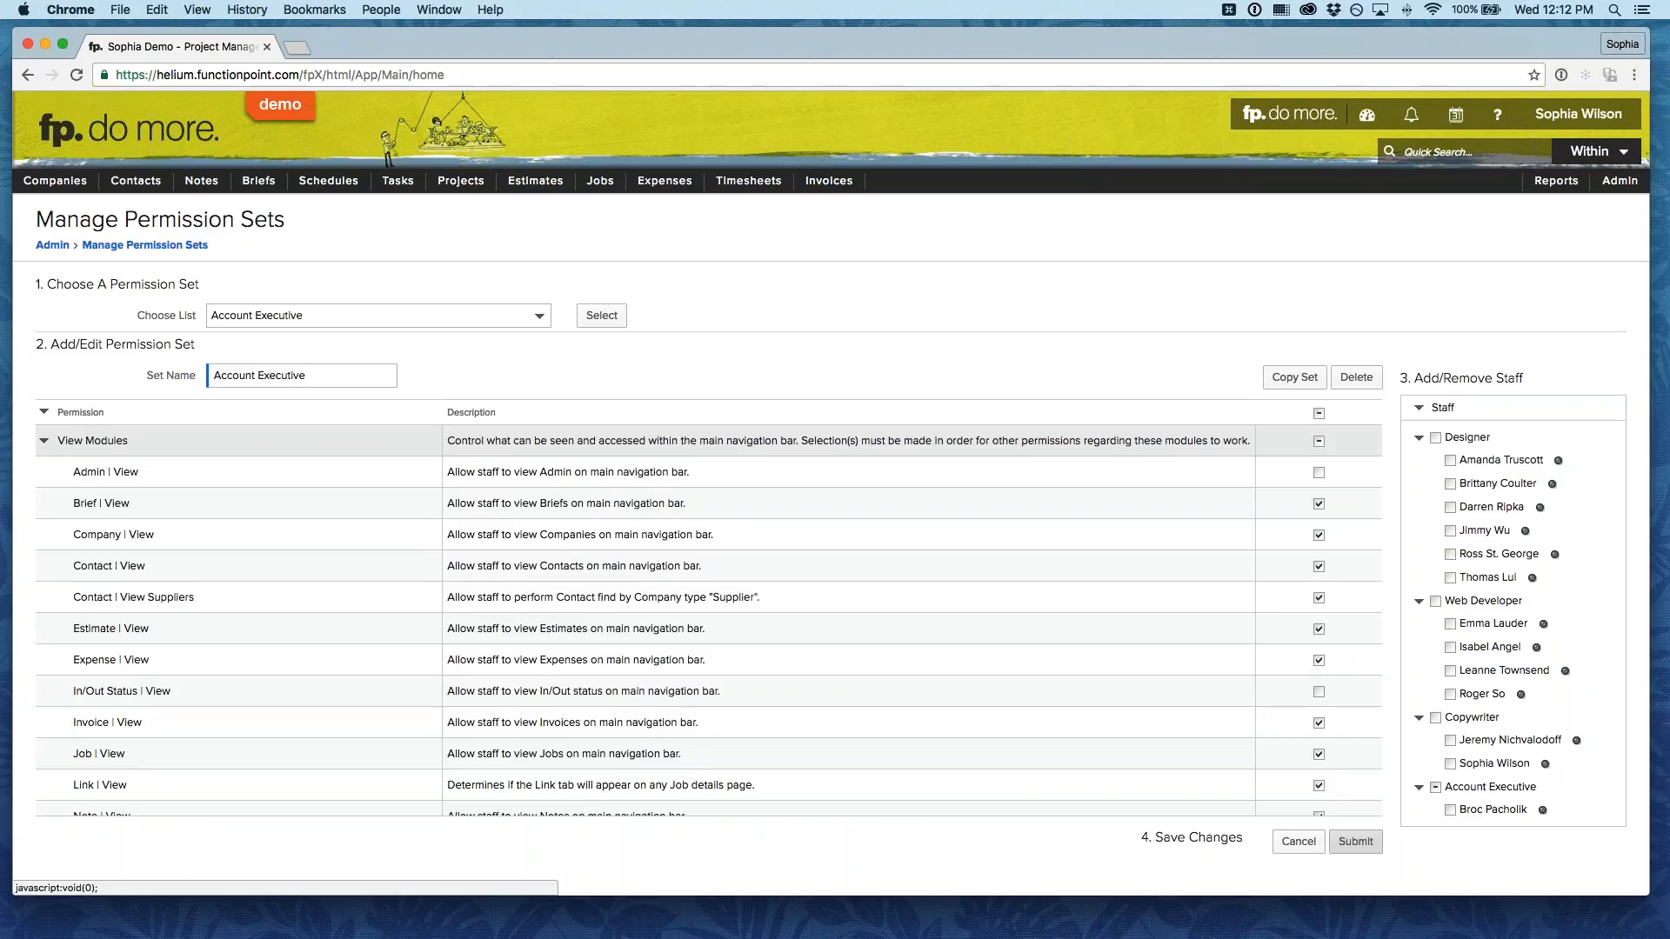
pyautogui.click(1353, 848)
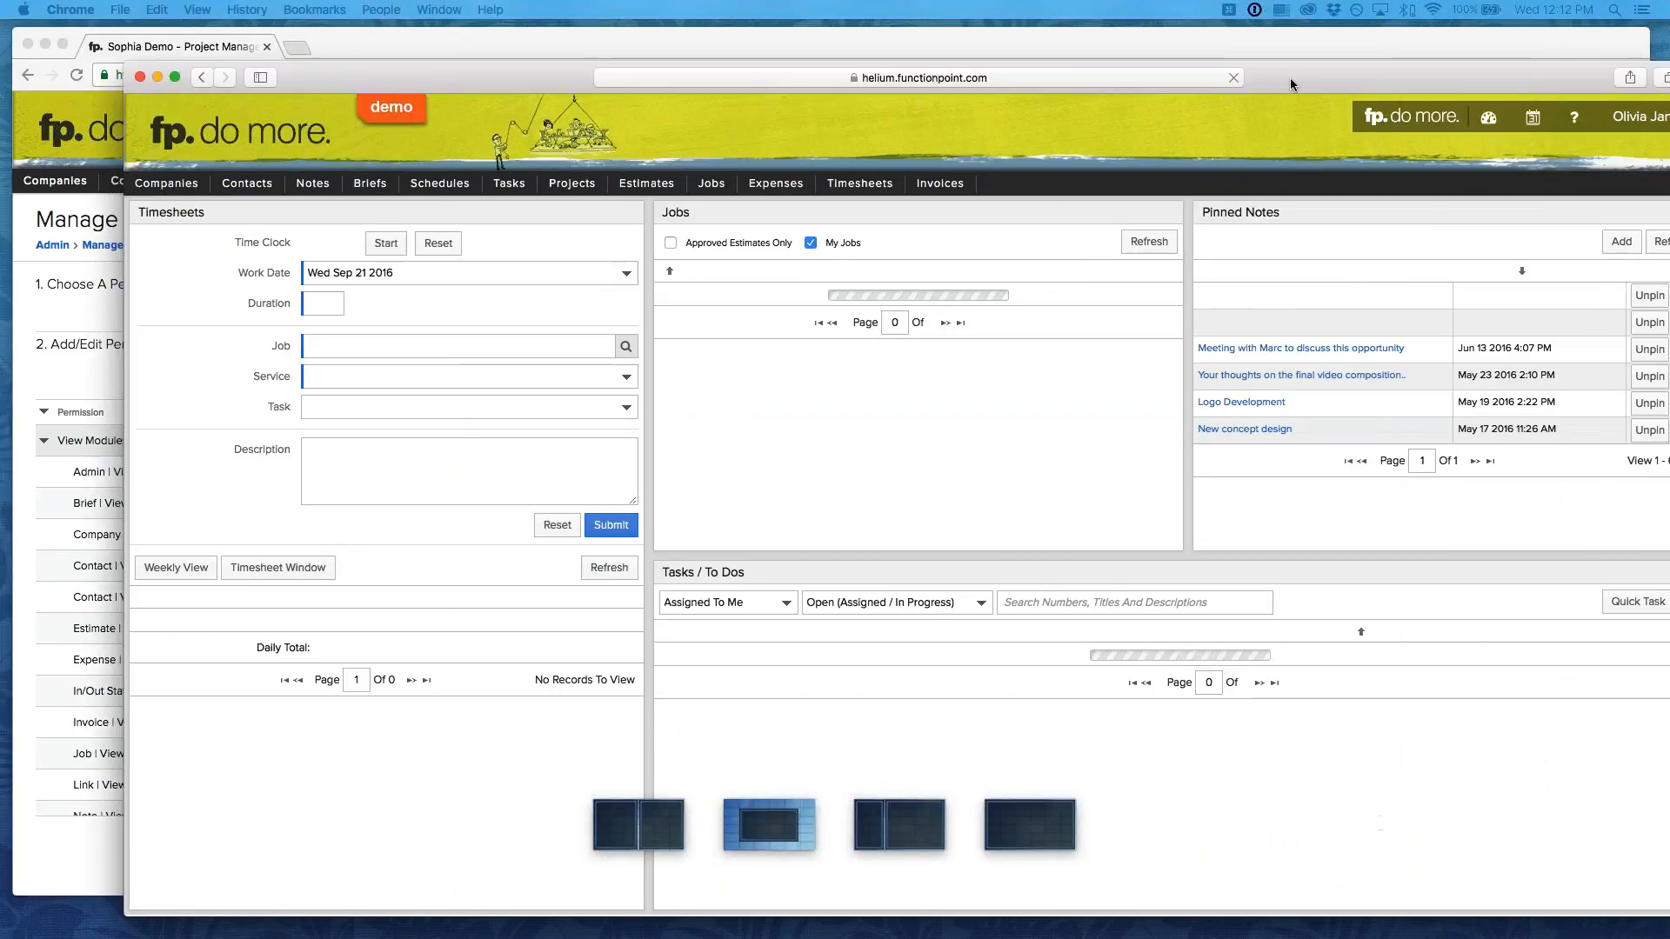
# Review the main navigation modules in the staff member's Safari login and view the Financials of job 30295 Dealership Signage.
pyautogui.moveTo(1291, 80); pyautogui.dragTo(1248, 54)
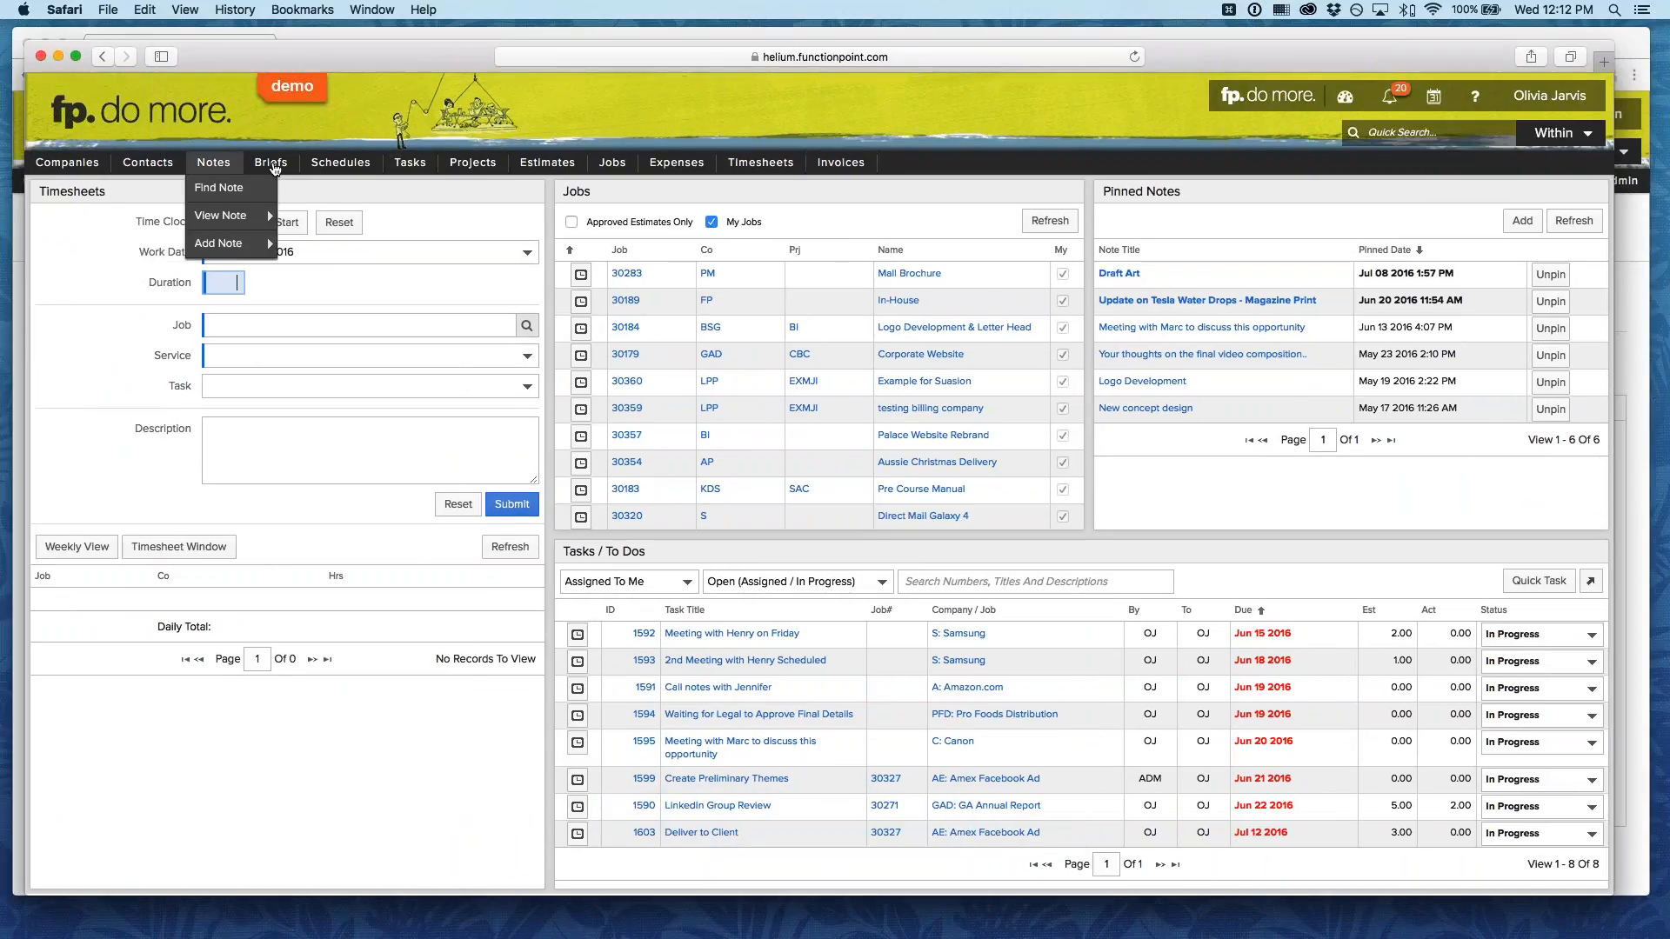
pyautogui.moveTo(865, 167)
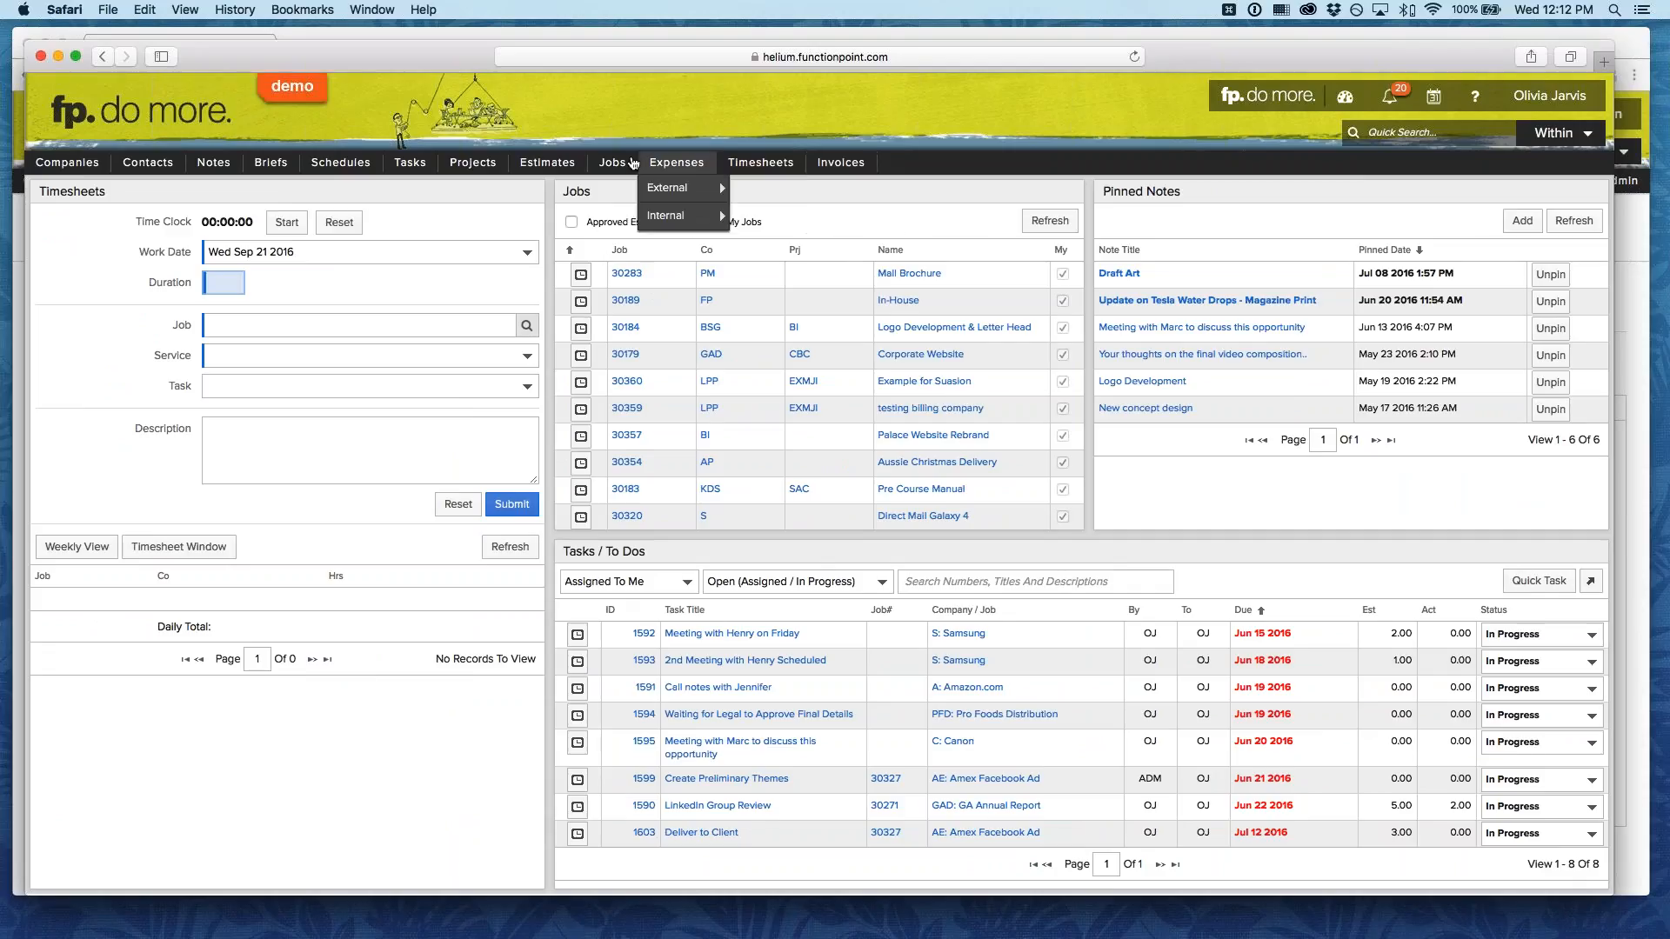
pyautogui.moveTo(620, 165)
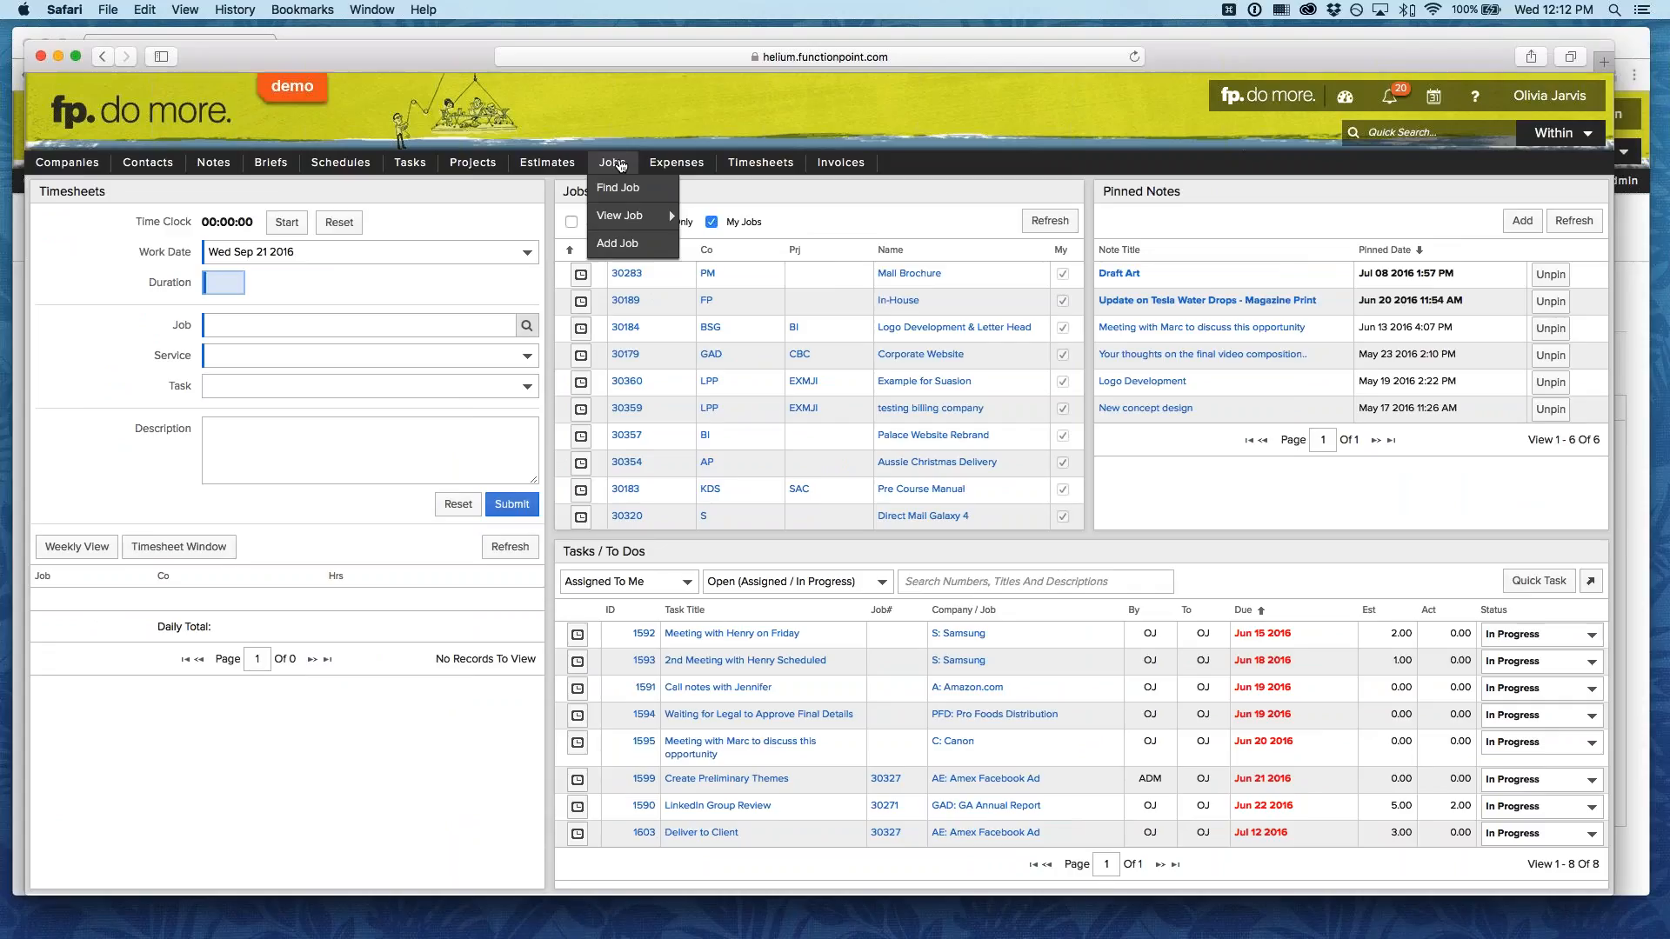
pyautogui.moveTo(611, 219)
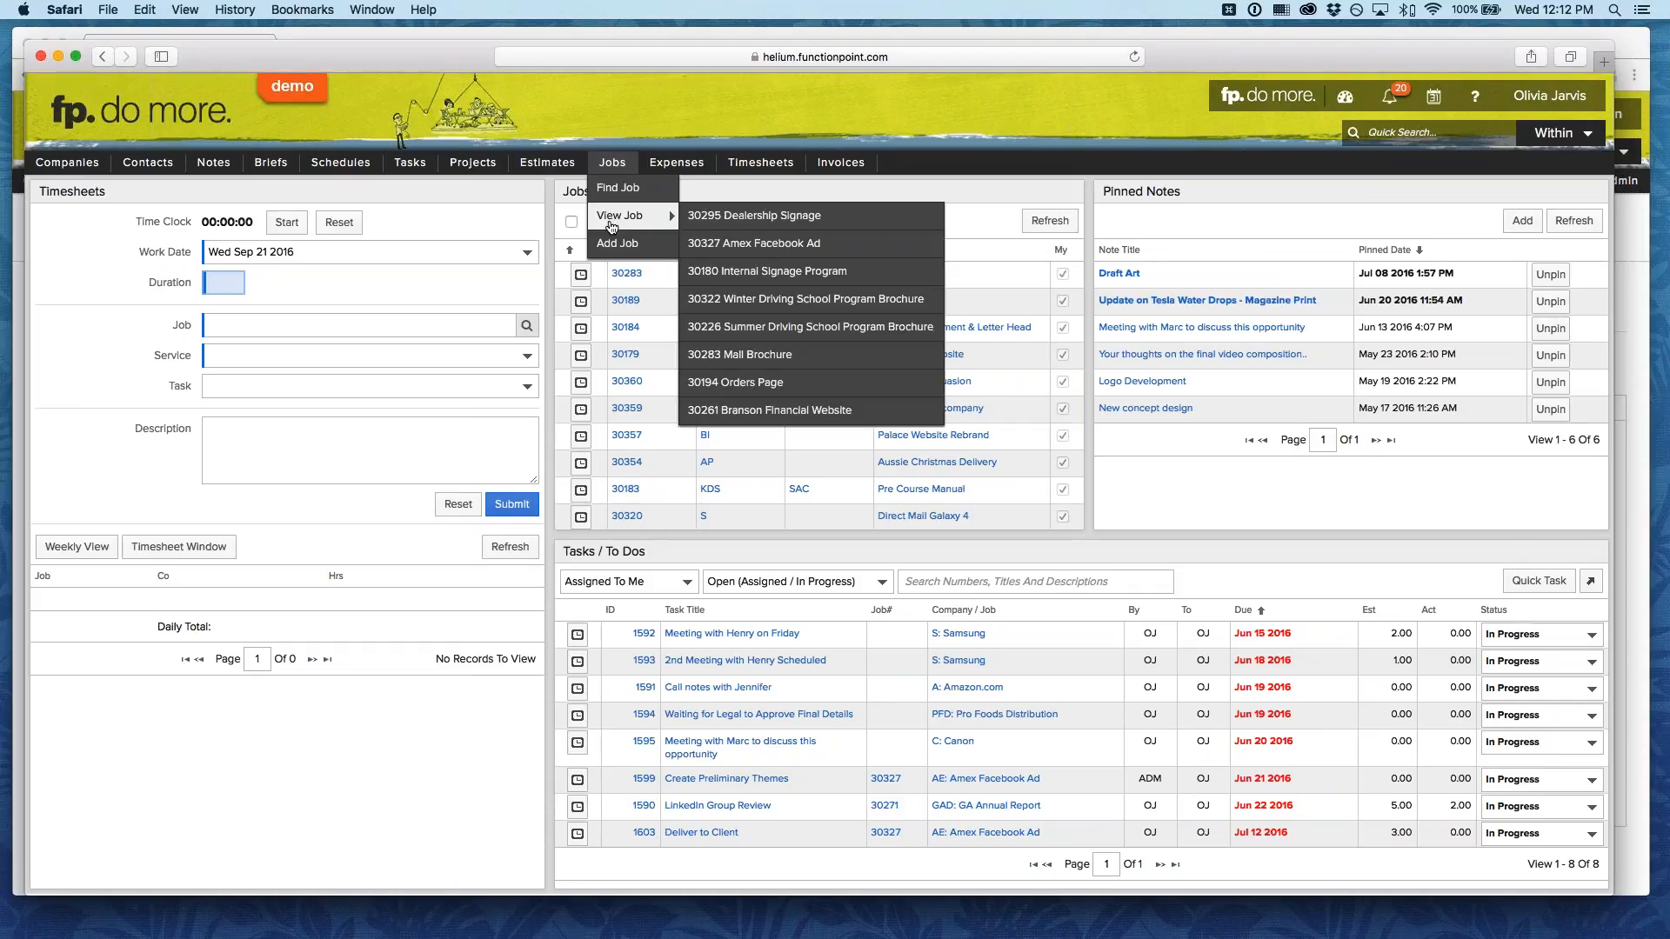
pyautogui.click(809, 224)
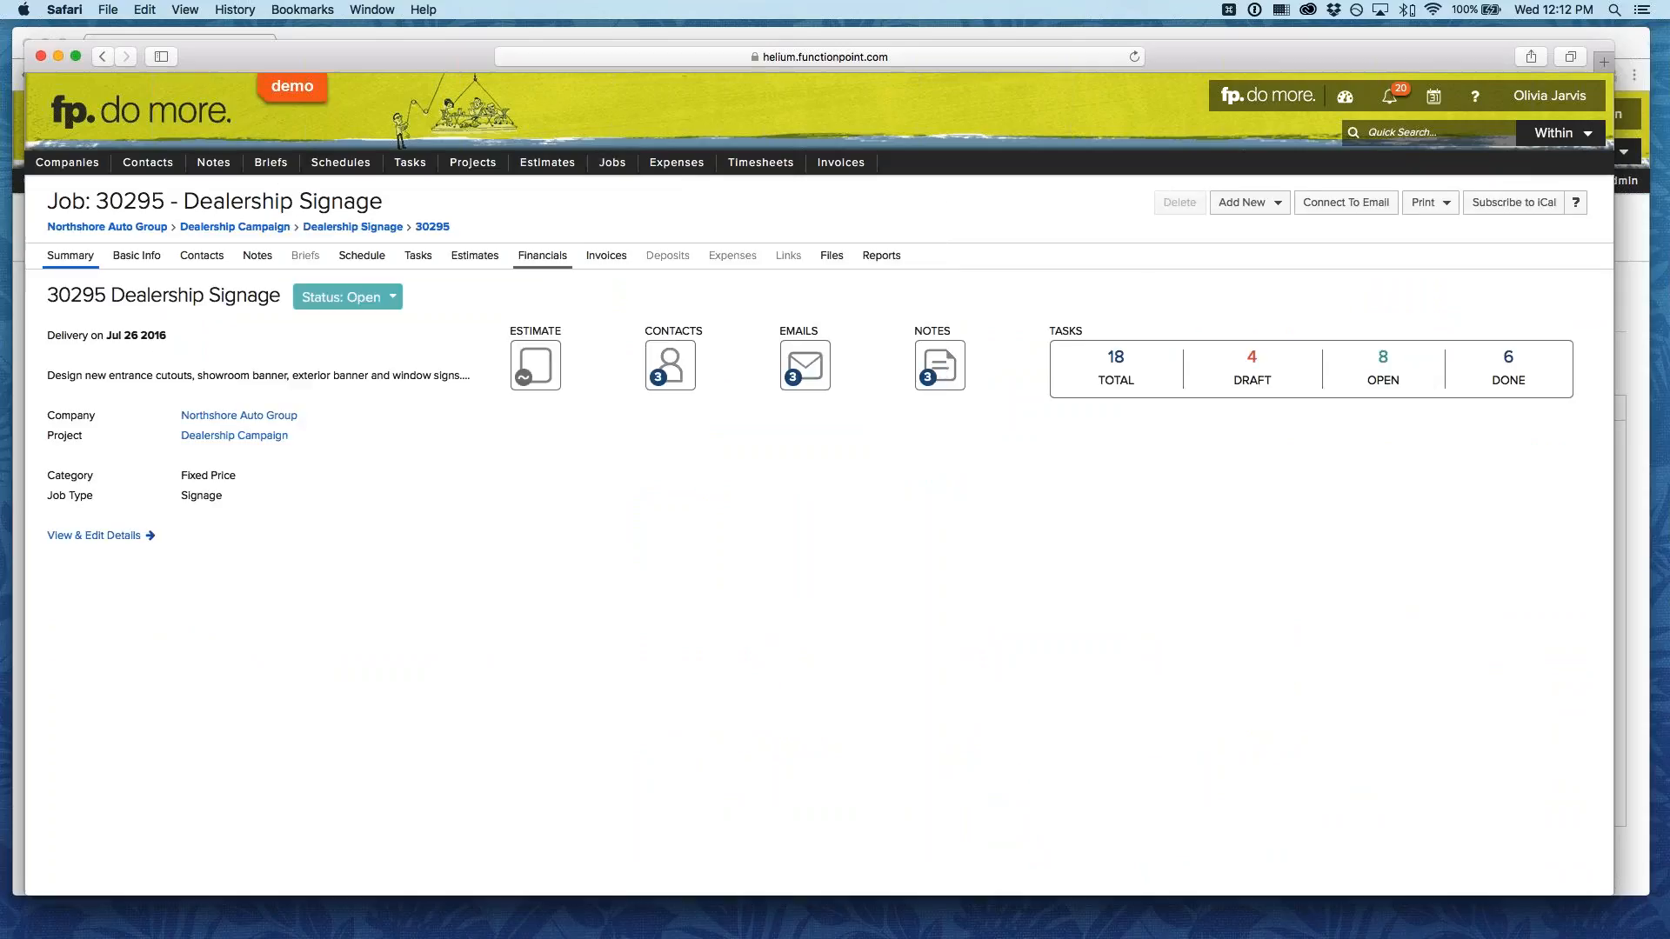
pyautogui.click(542, 255)
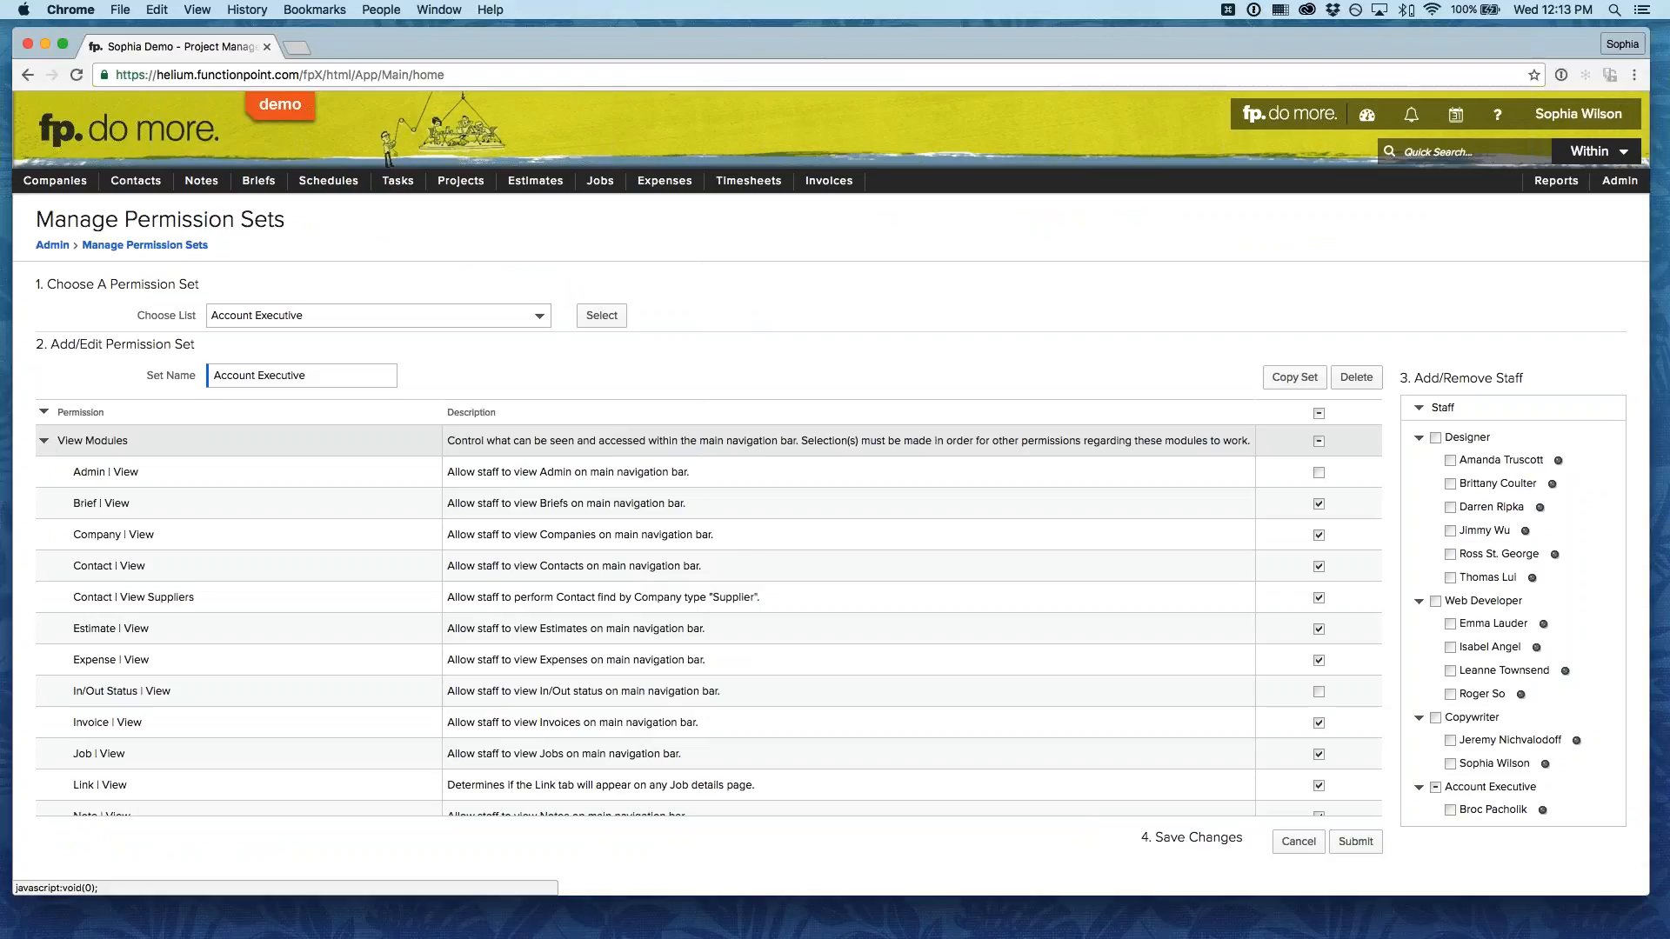
# In Chrome, enable the Administrator permissions Show Actual, Show Estimated, Show Invoices and Show Rates for the Account Executive set and submit it.
pyautogui.click(43, 441)
pyautogui.scroll(-4, 222, 619)
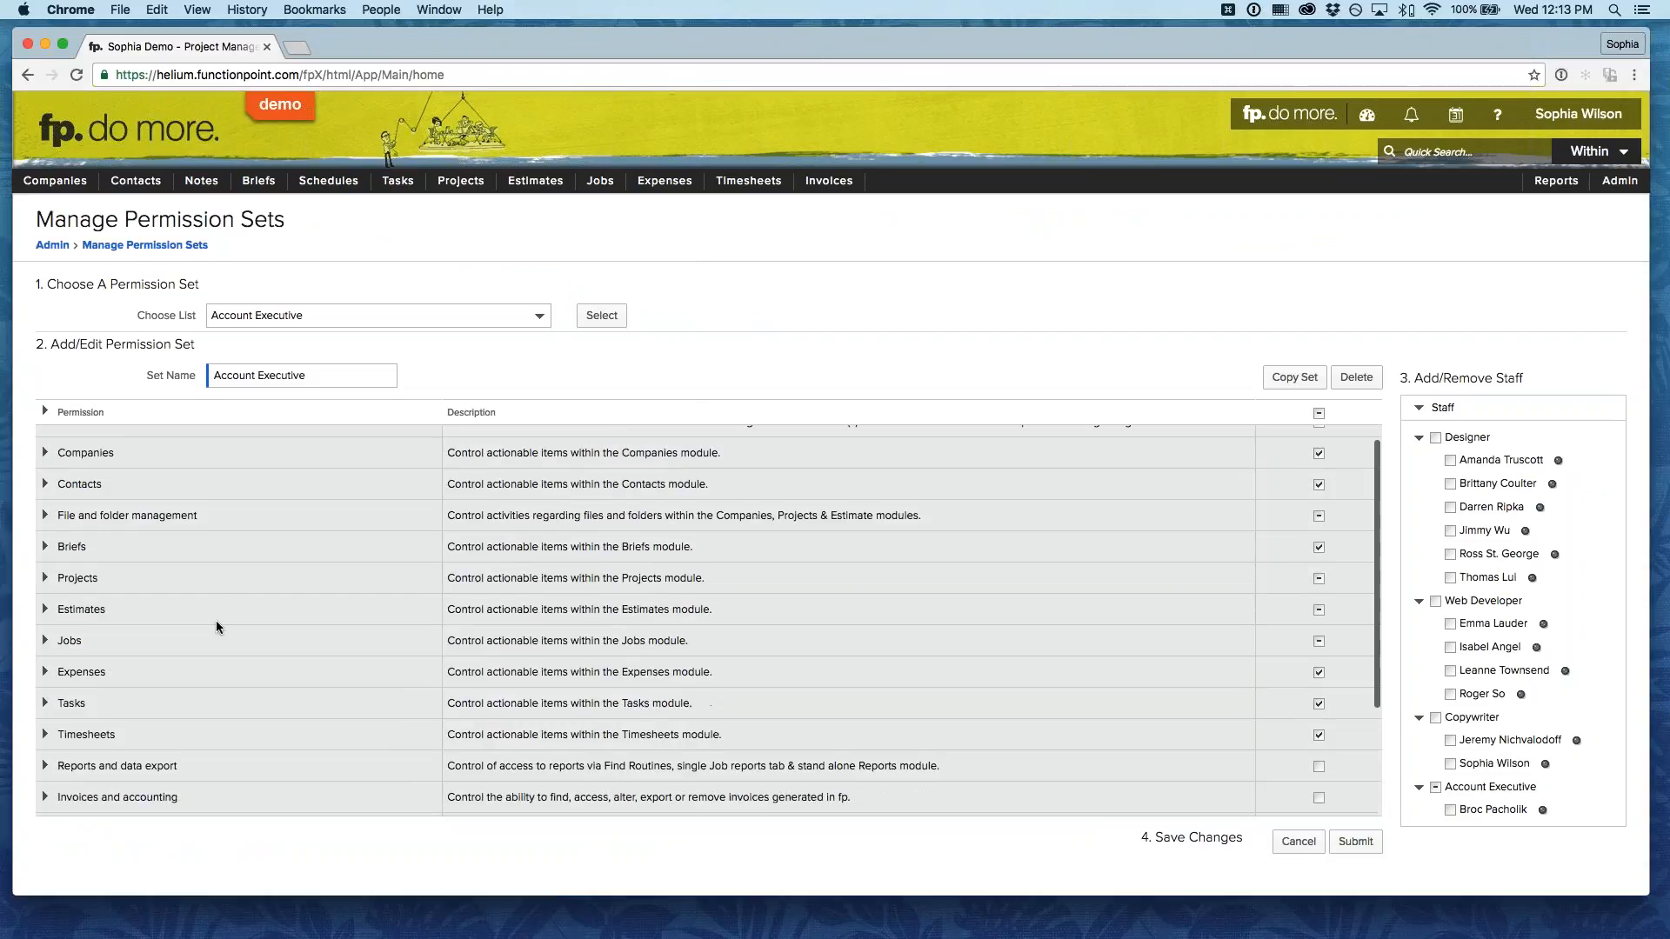
pyautogui.scroll(-1, 215, 619)
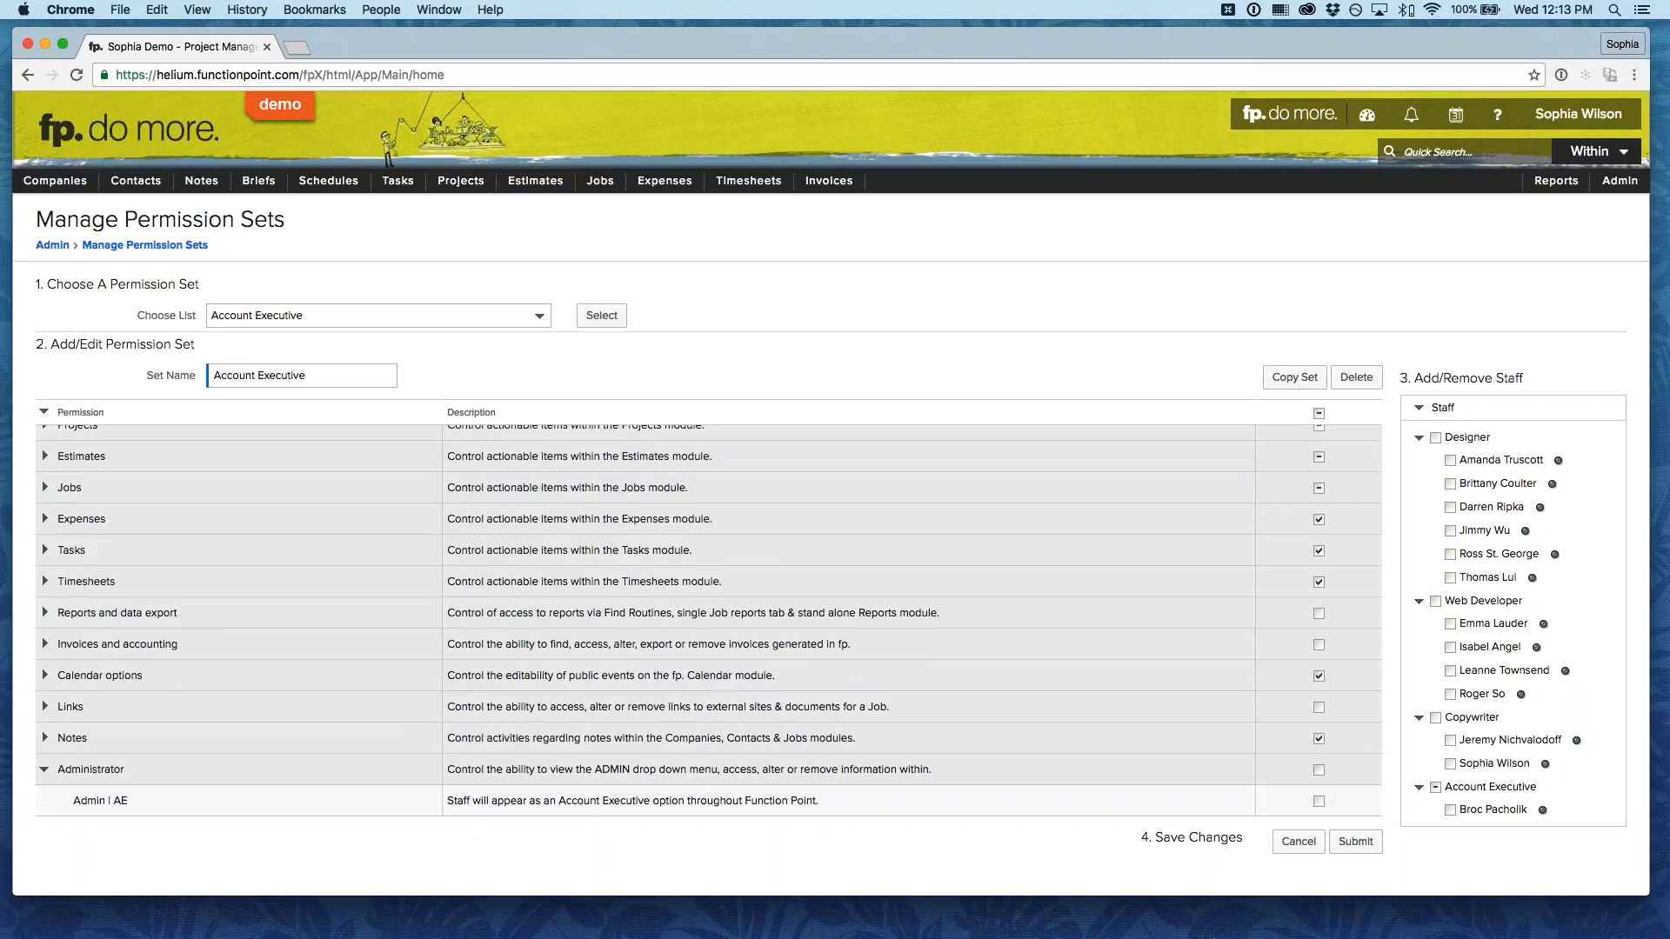
pyautogui.scroll(-6, 332, 657)
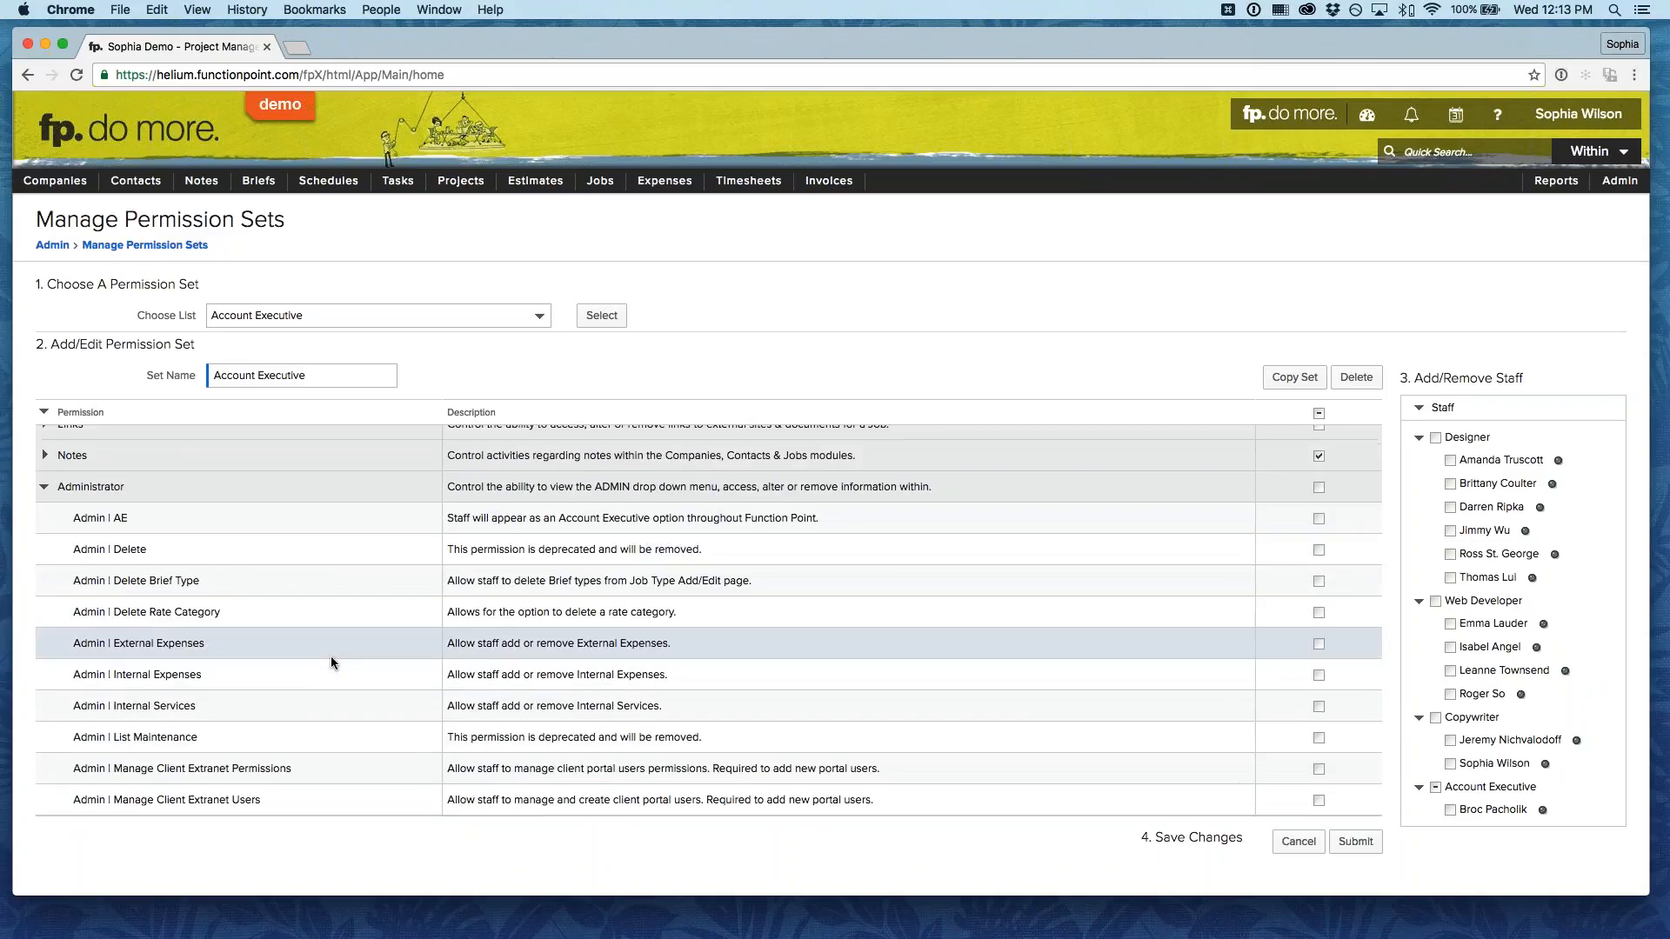
pyautogui.scroll(-1, 331, 663)
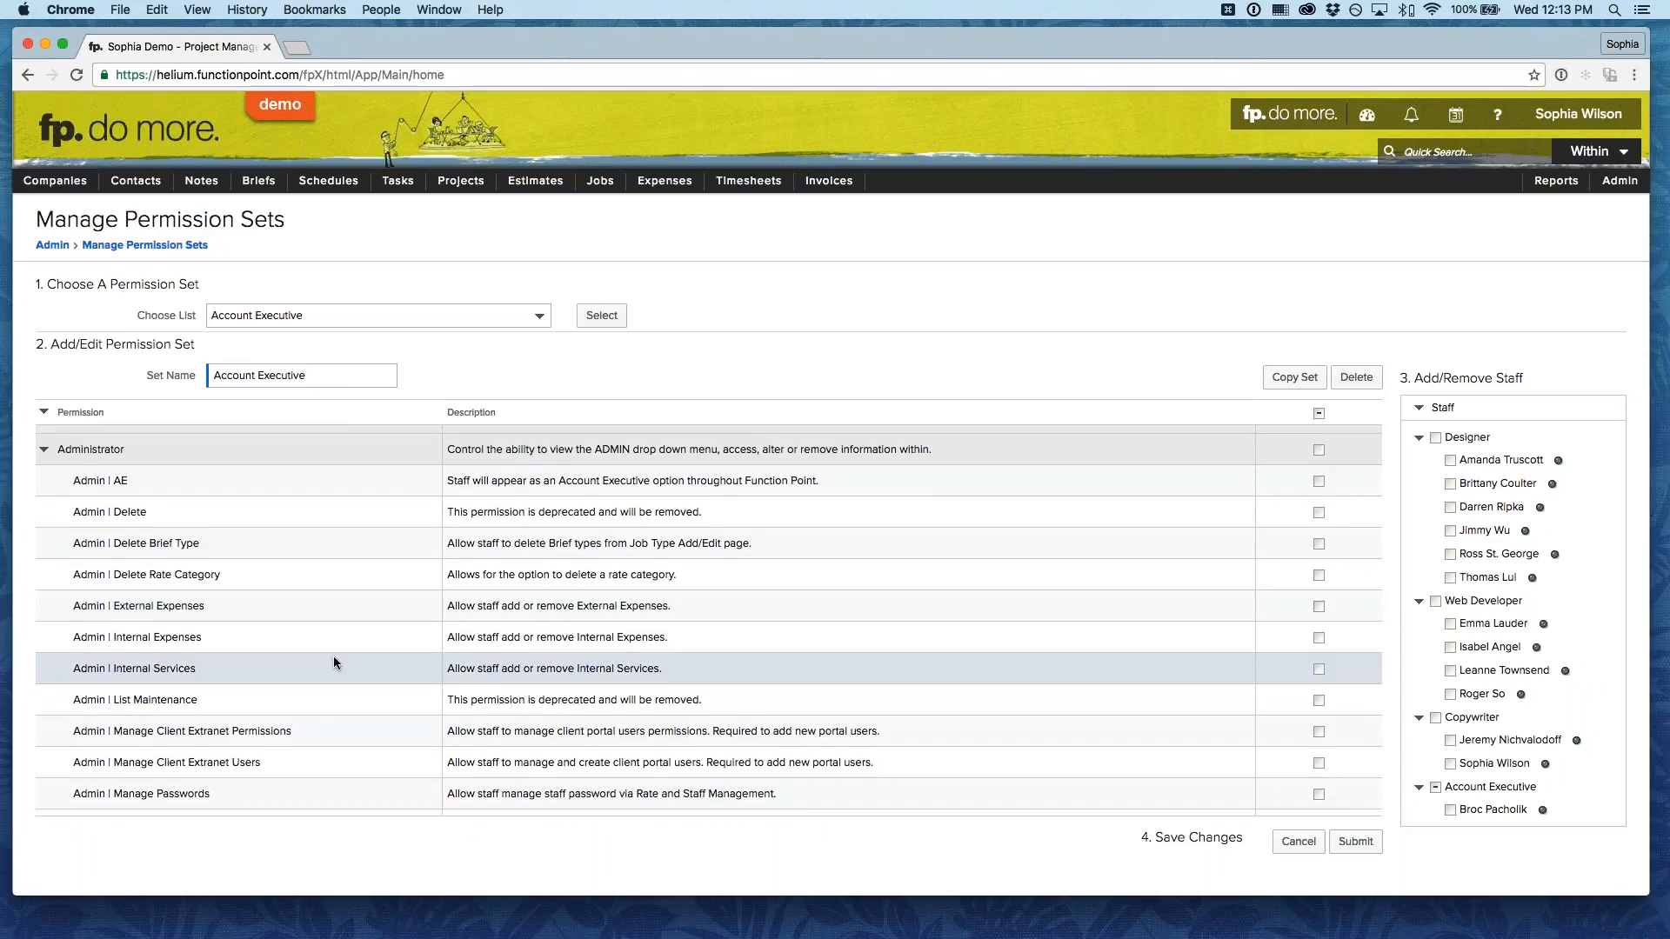
pyautogui.scroll(-8, 332, 662)
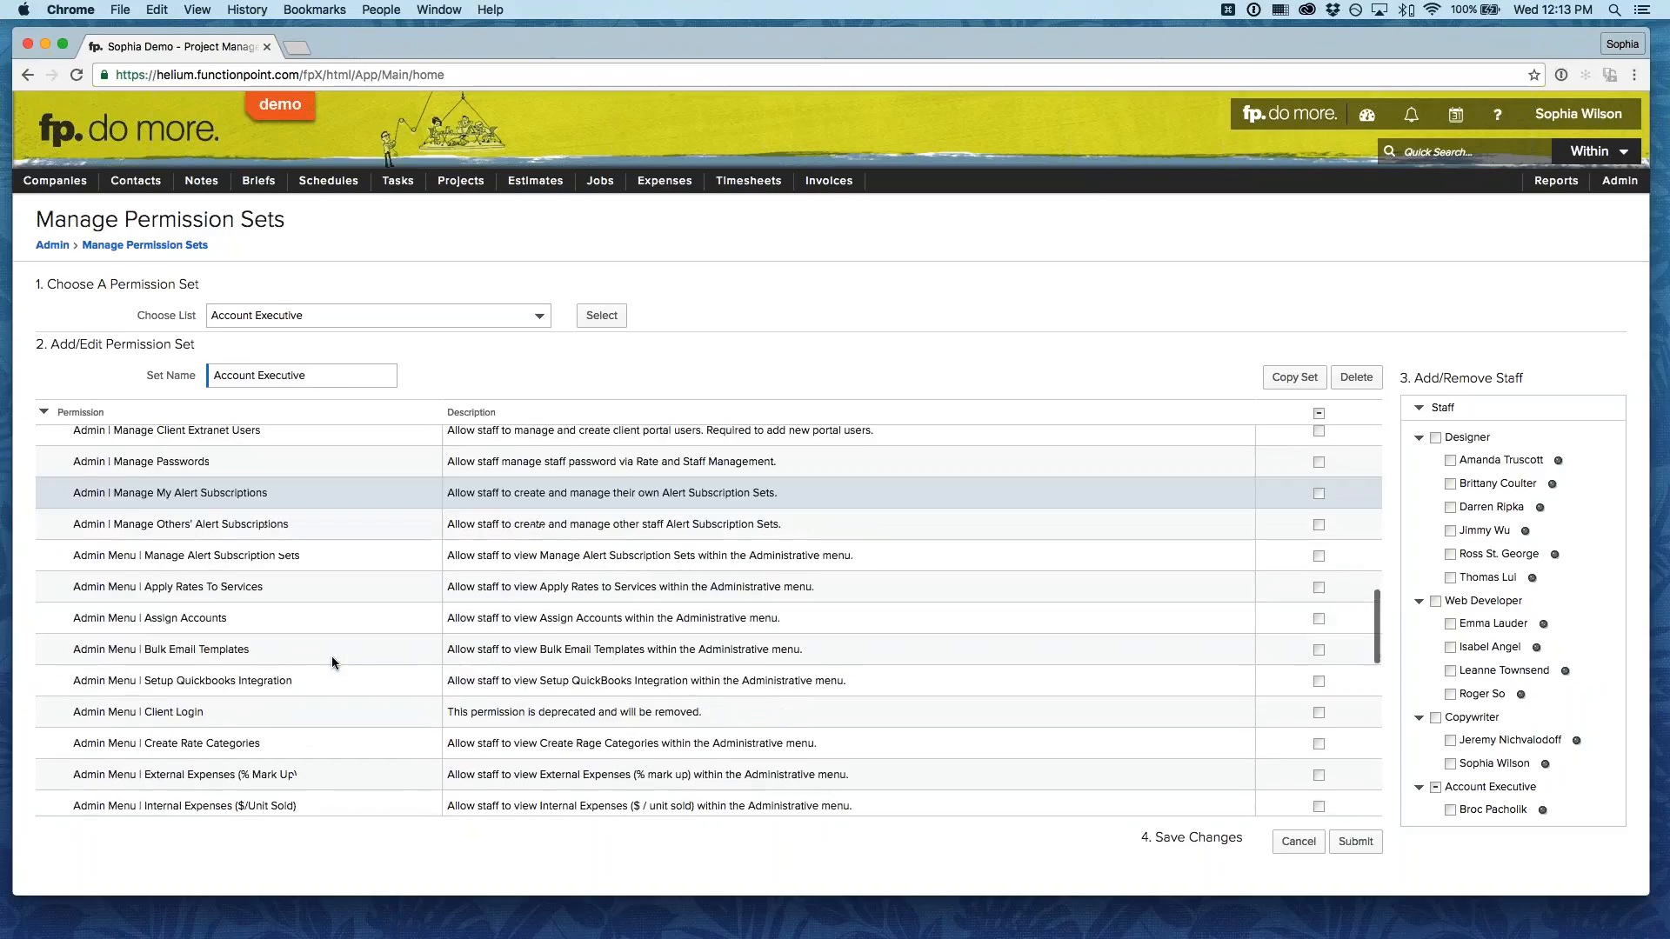
pyautogui.scroll(-10, 332, 662)
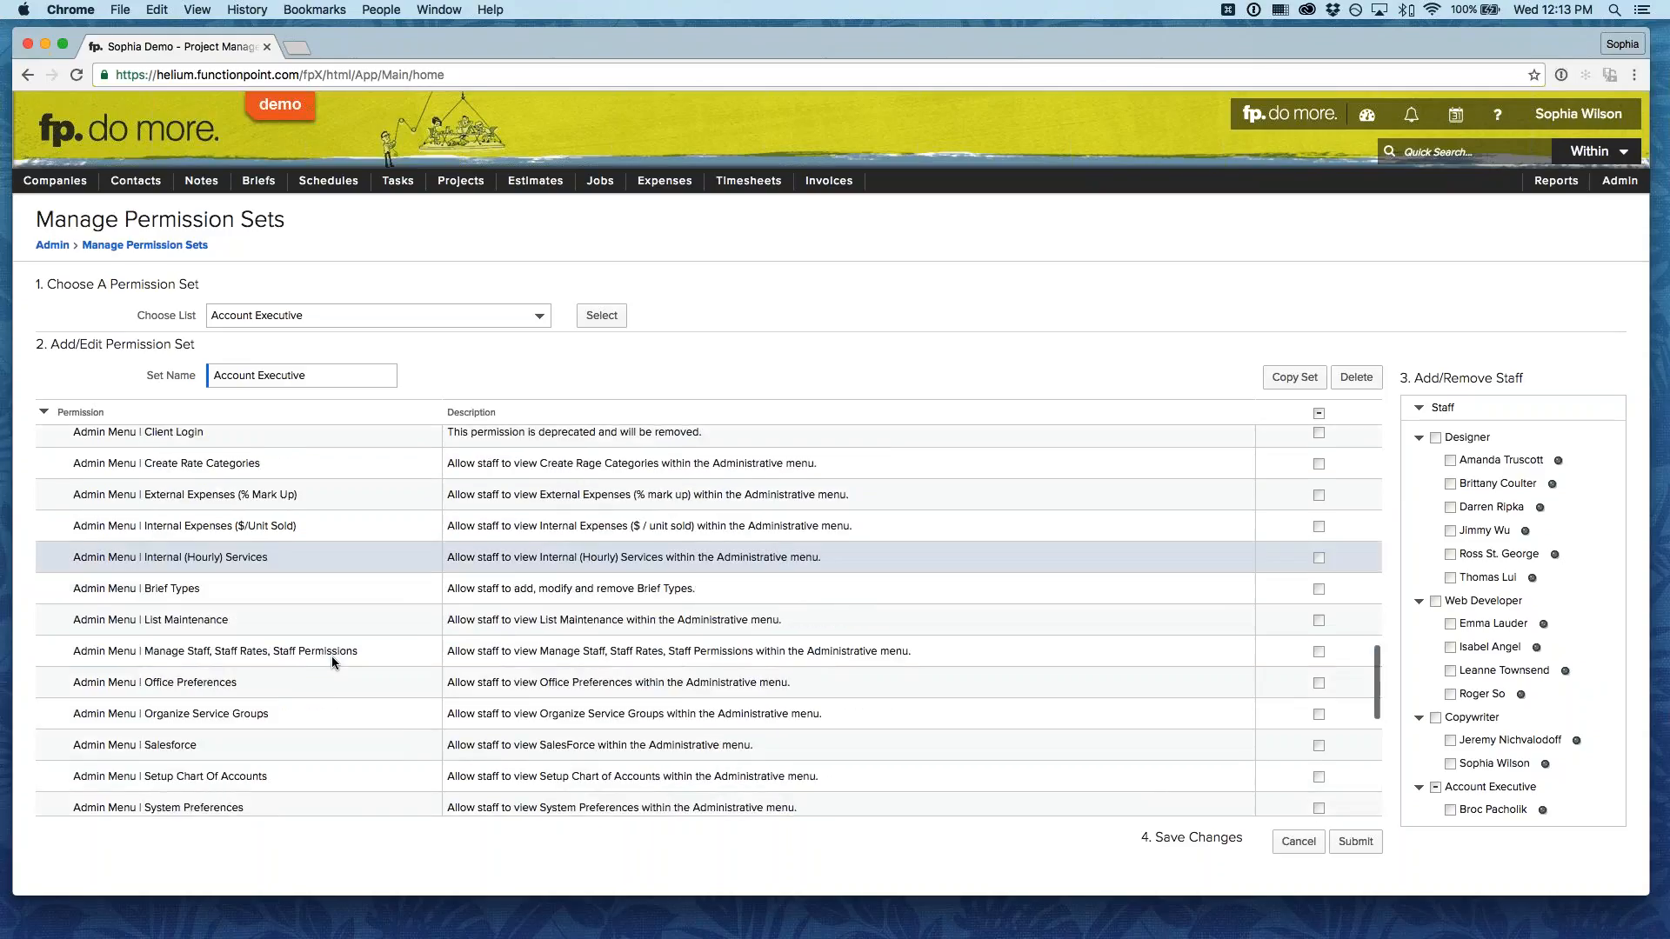
pyautogui.scroll(-8, 332, 663)
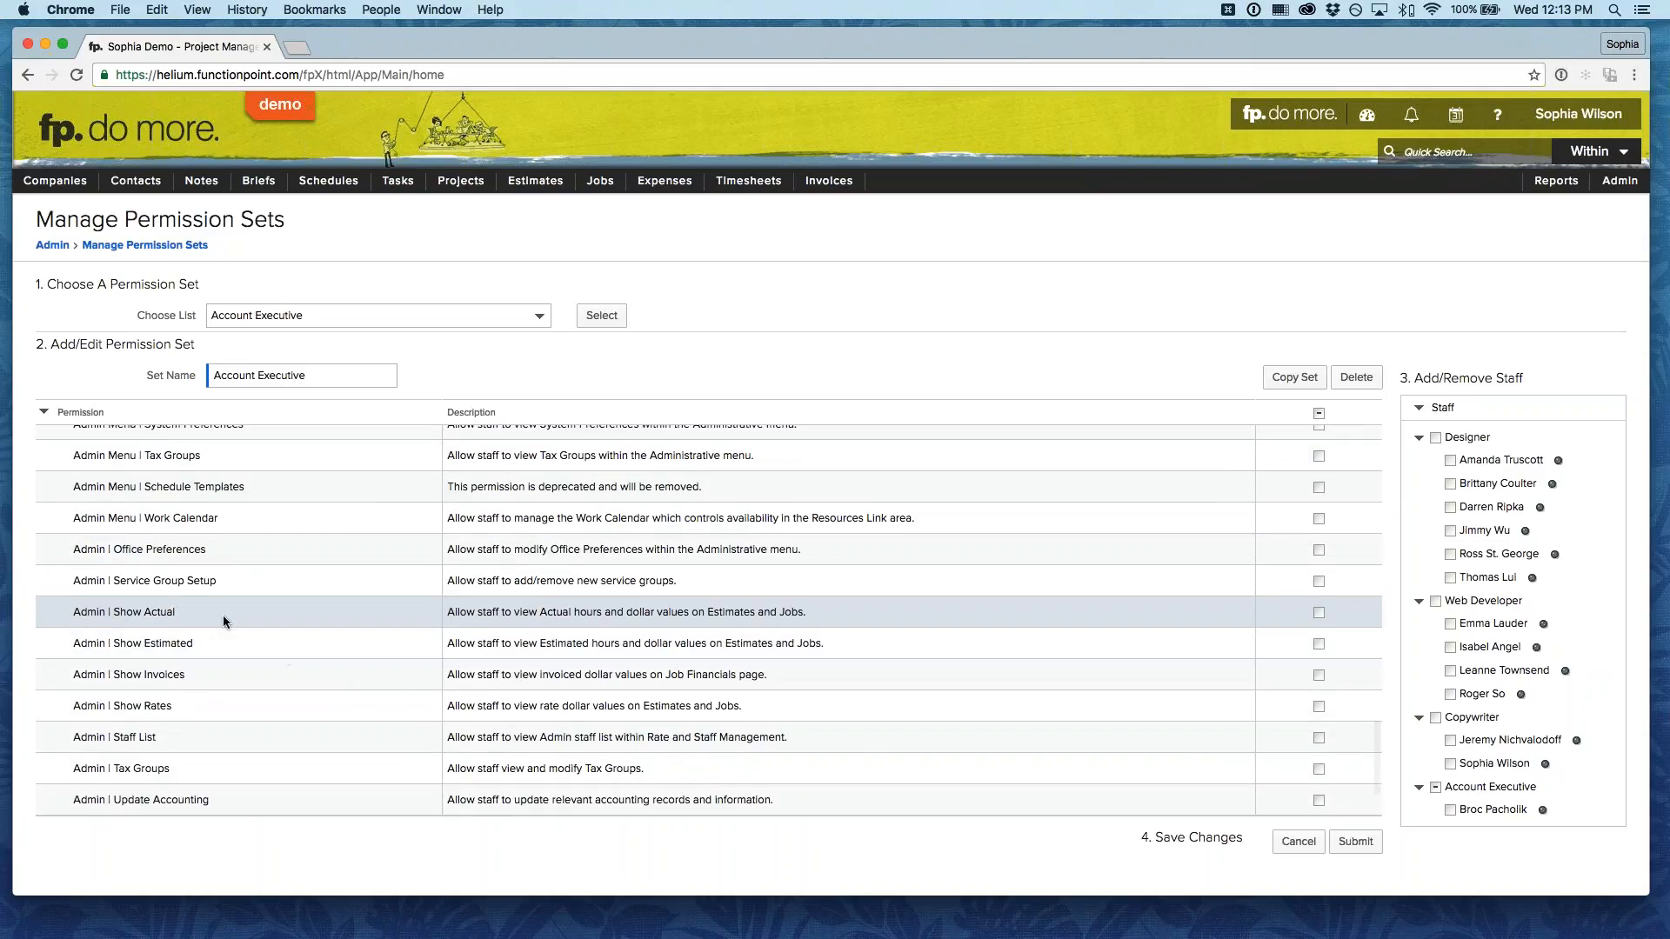
pyautogui.click(1318, 612)
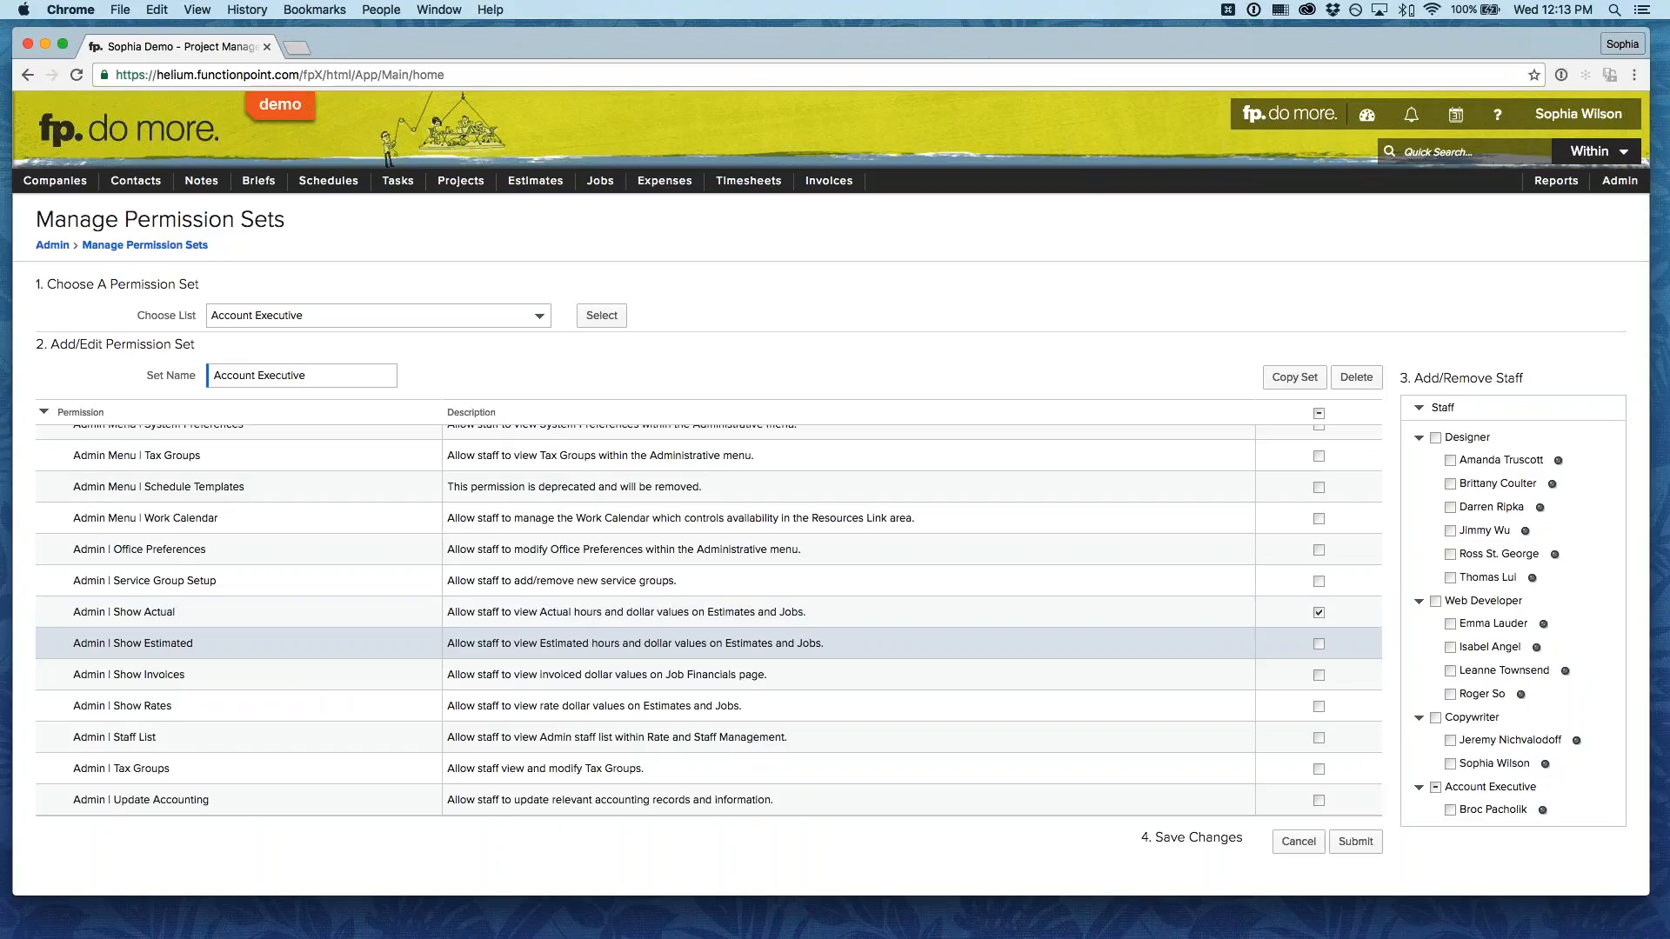
pyautogui.click(1318, 643)
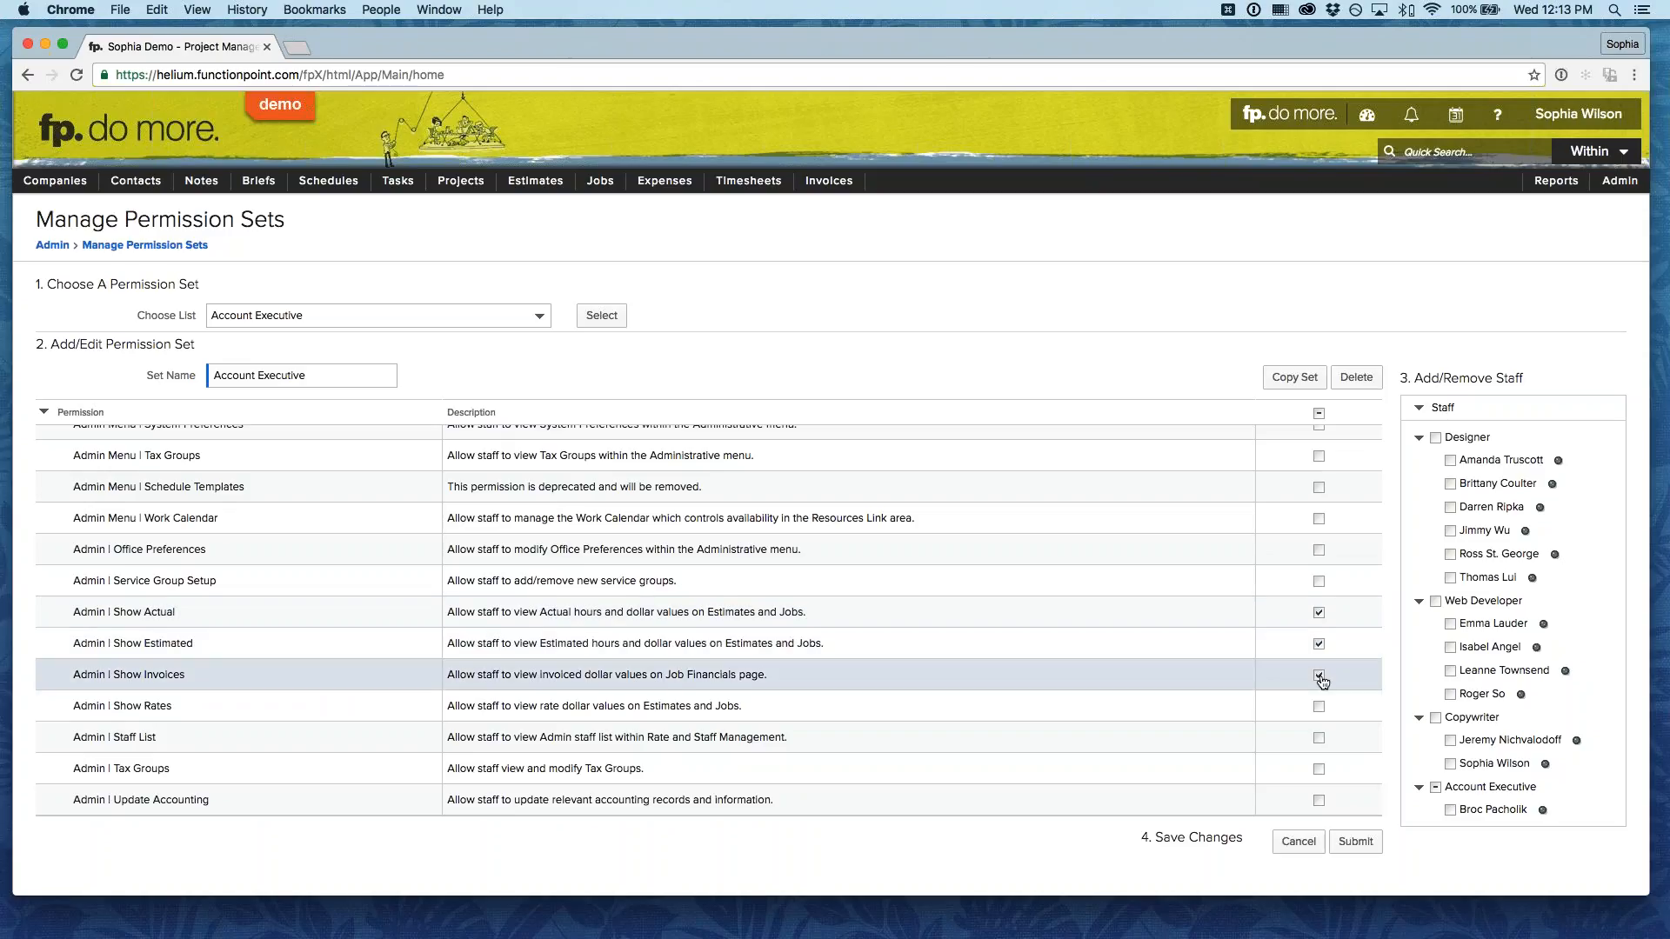
pyautogui.click(1318, 676)
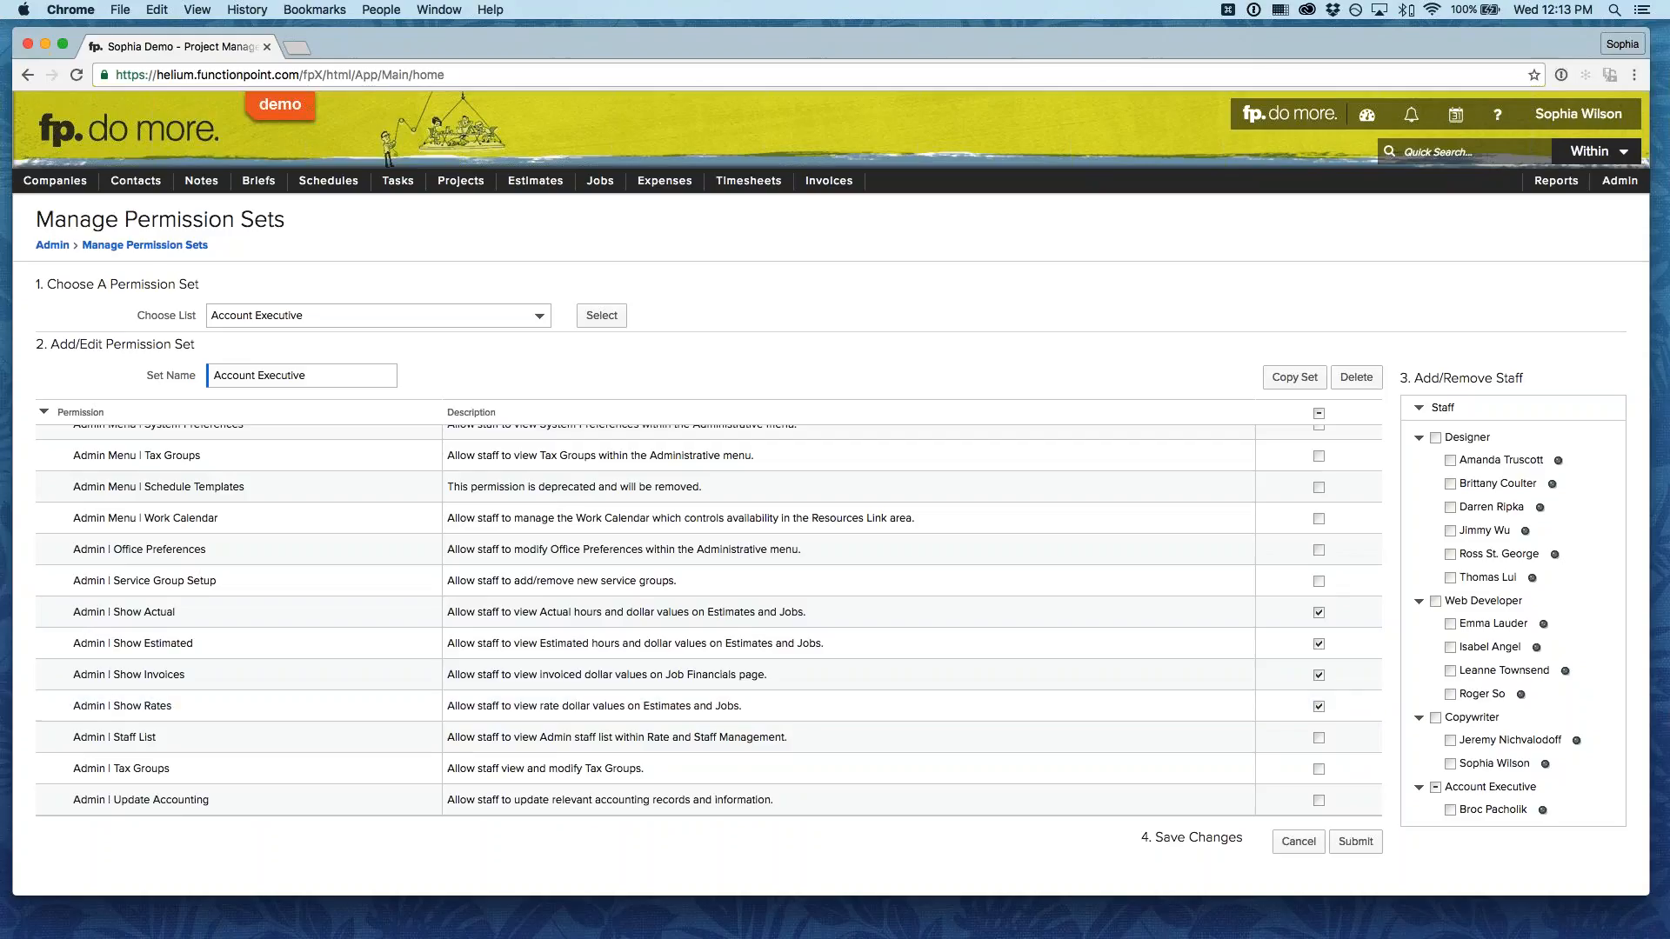
pyautogui.click(1358, 846)
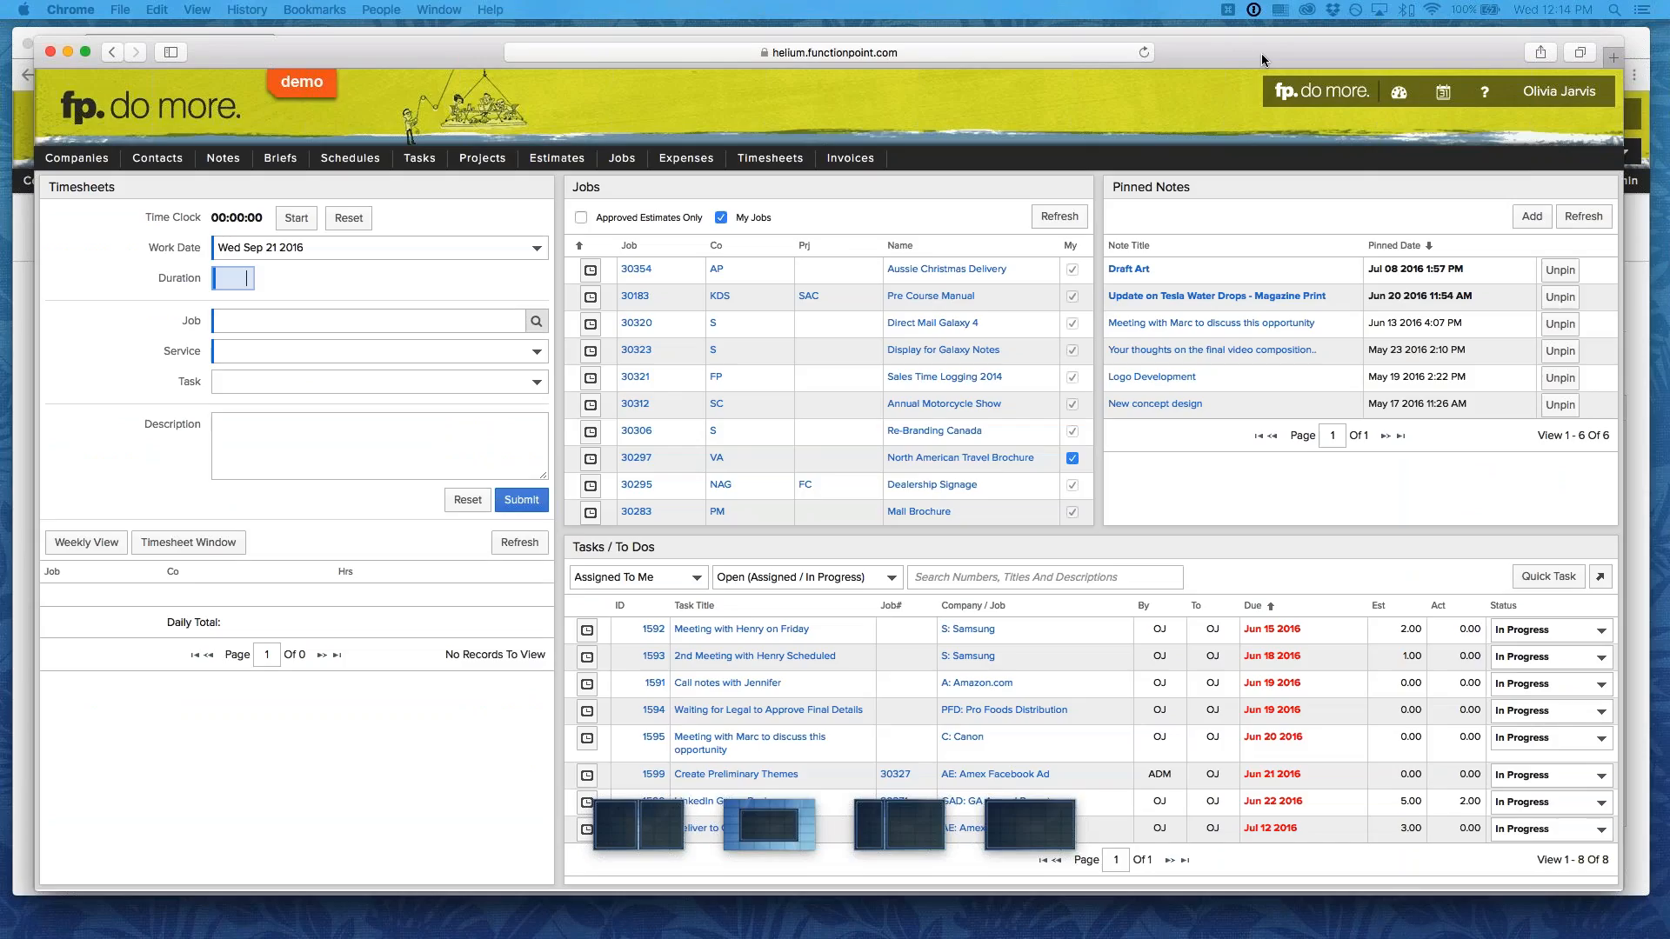
# Reopen job 30295 Dealership Signage in the staff member's Safari login and examine the hours and dollar values in its Financials.
pyautogui.moveTo(631, 160)
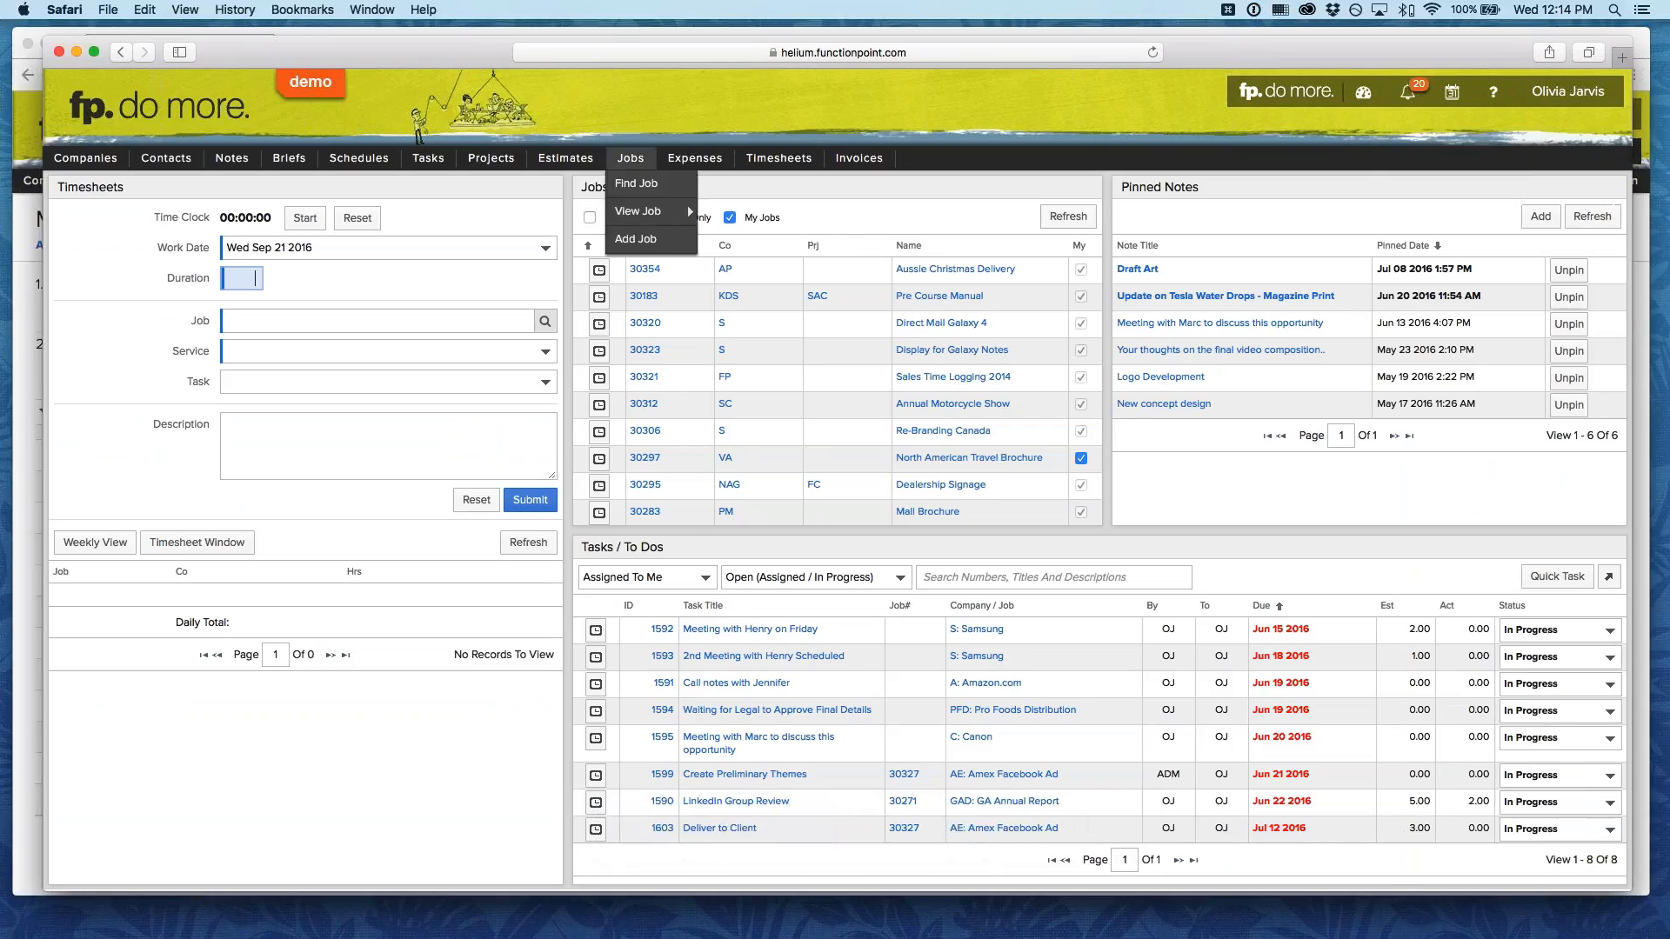
pyautogui.moveTo(681, 215)
pyautogui.click(814, 214)
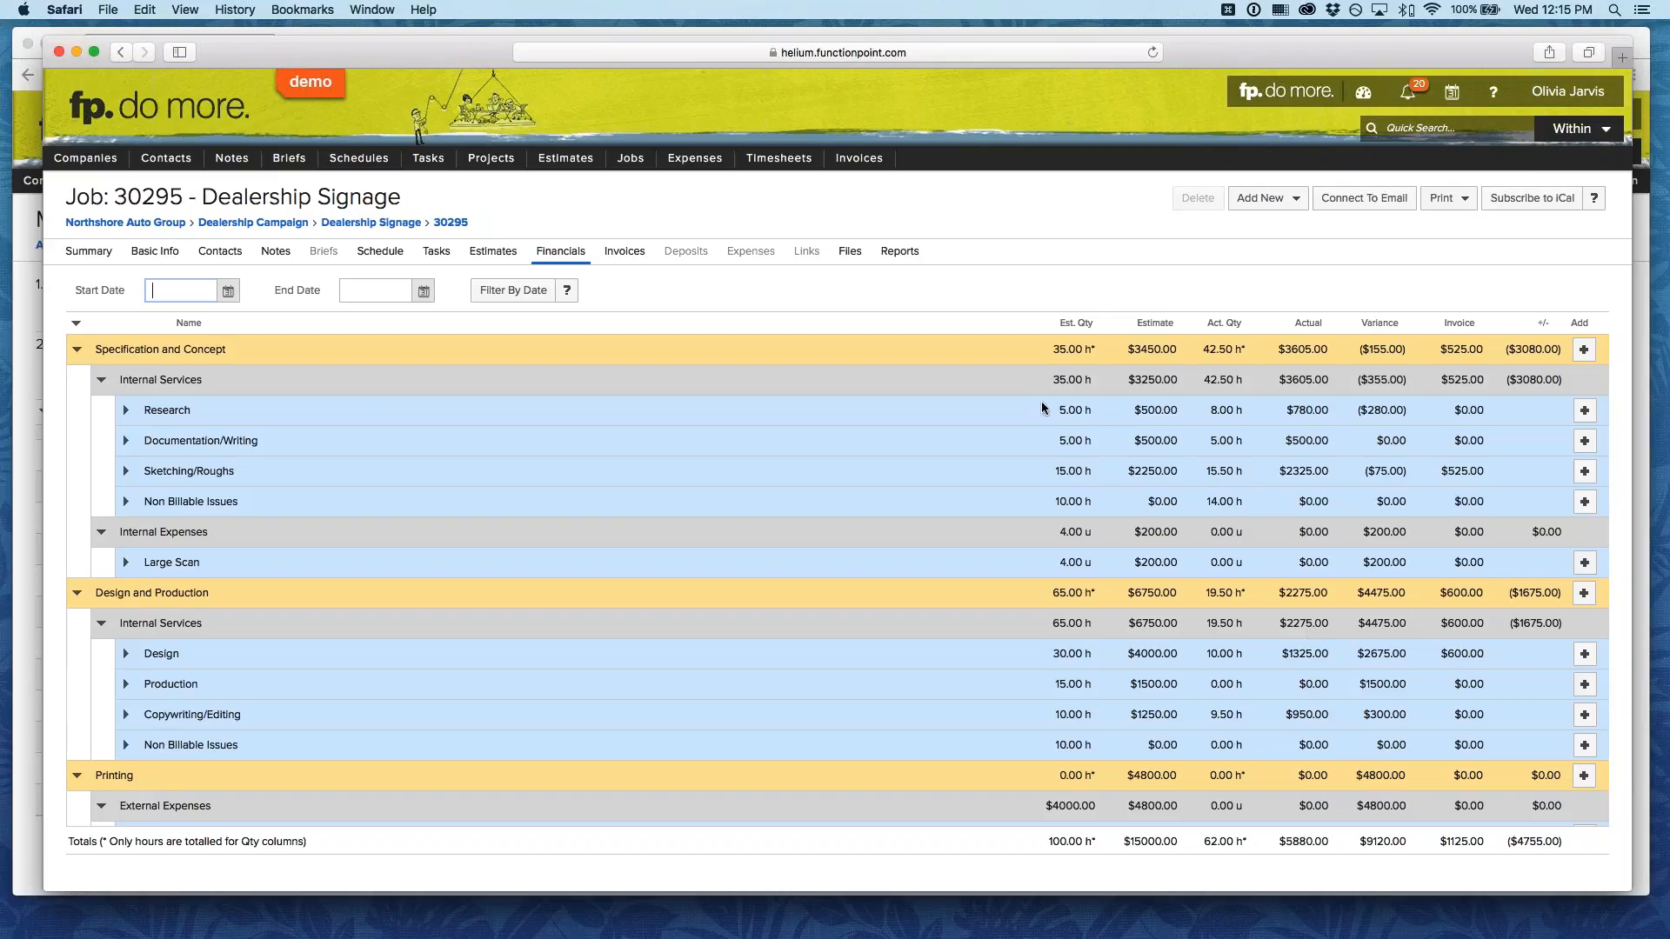
pyautogui.click(999, 276)
# Open a blank Add Estimate form and check which staff are offered in the AE field.
pyautogui.moveTo(572, 160)
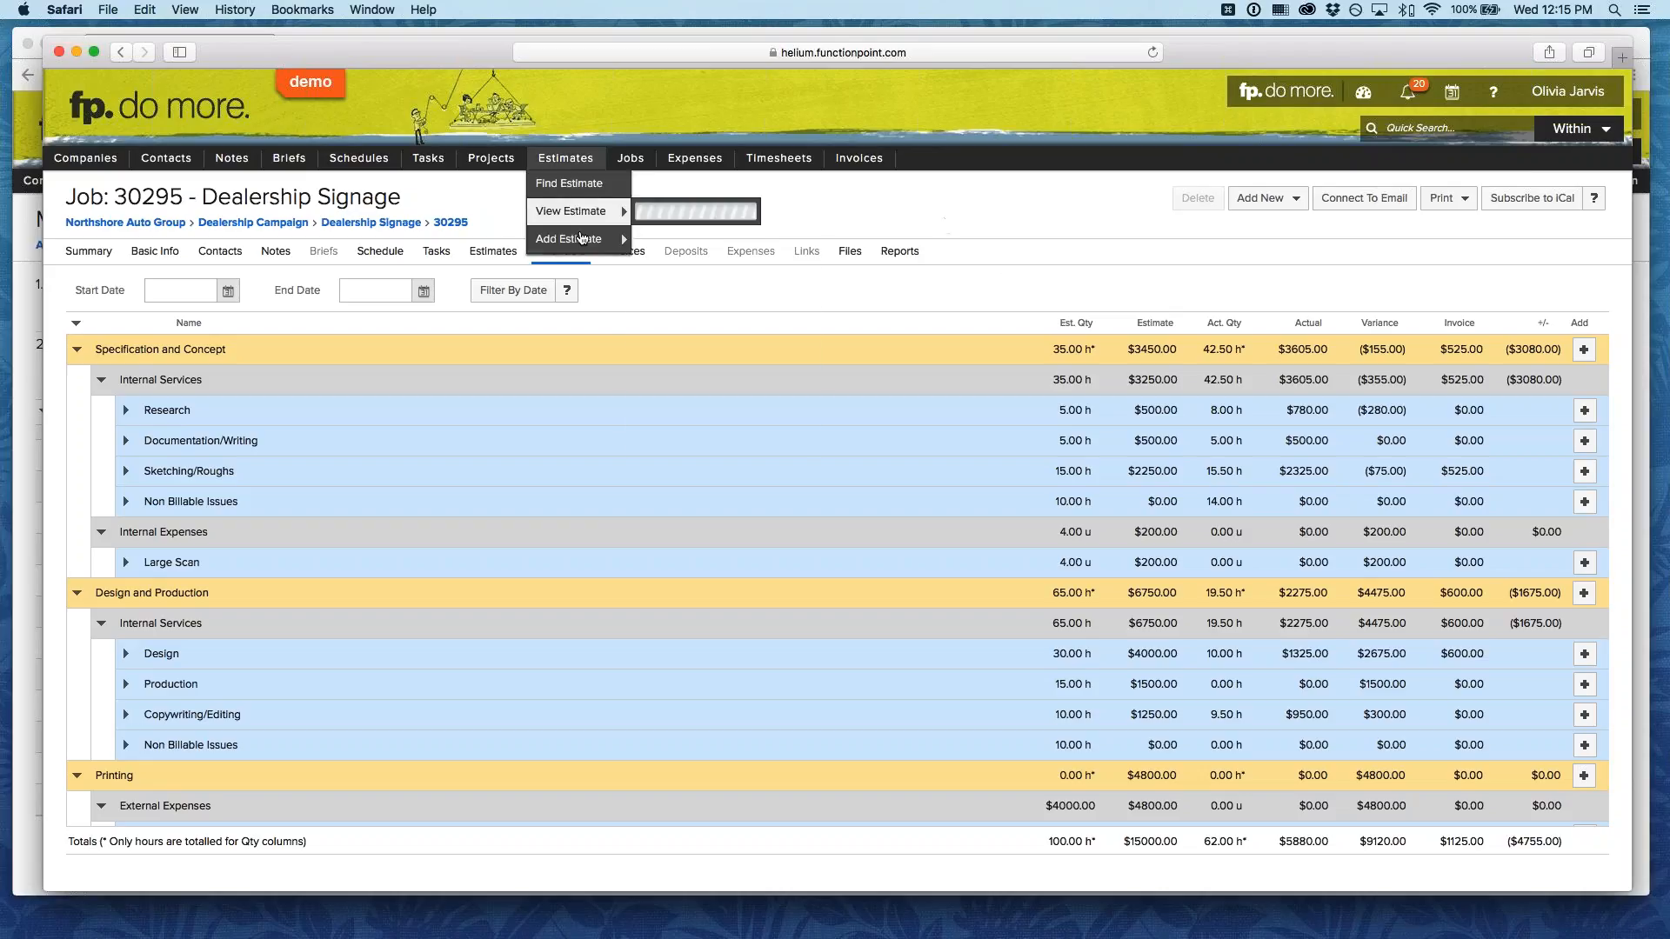
pyautogui.click(582, 239)
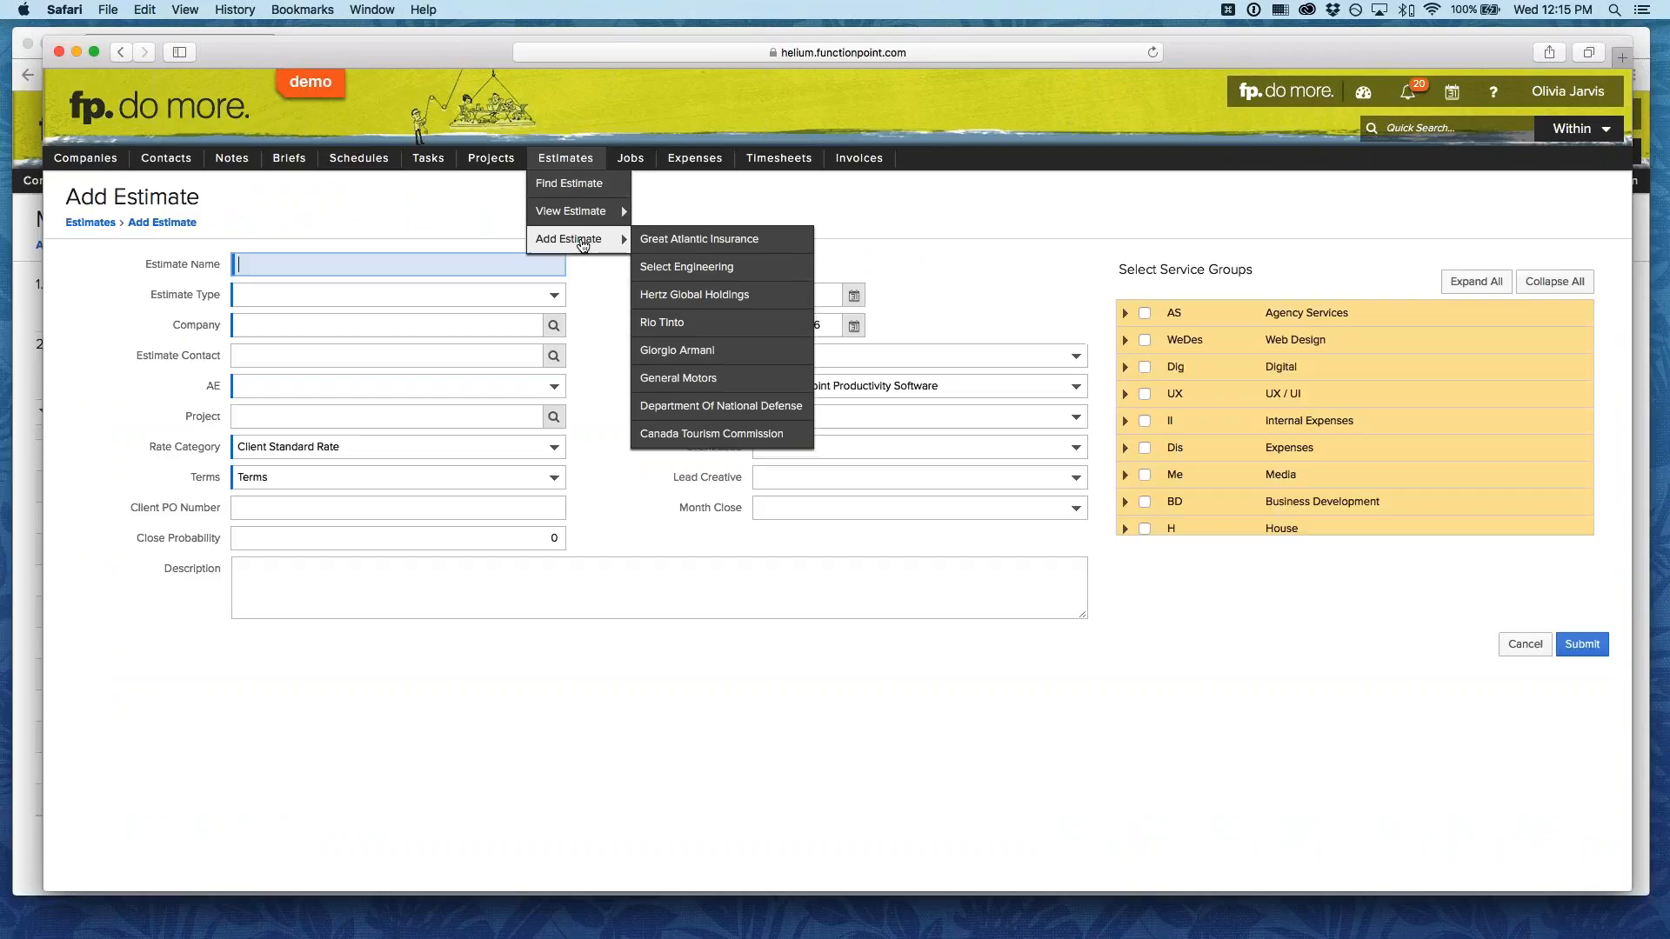
pyautogui.click(468, 385)
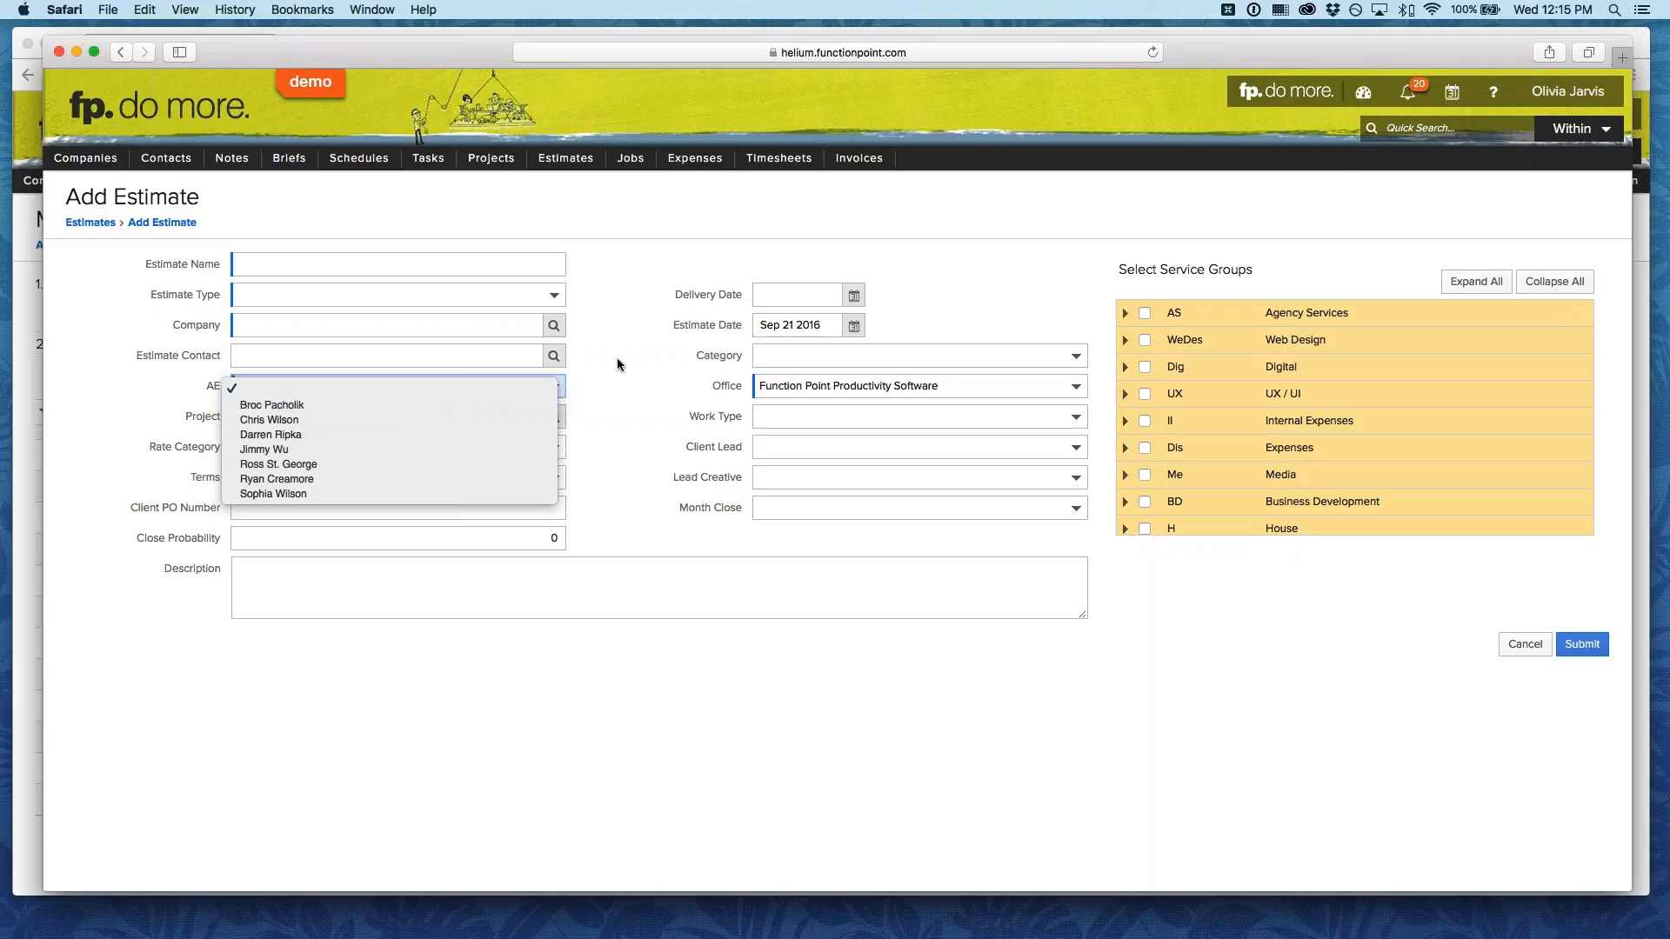
pyautogui.click(646, 362)
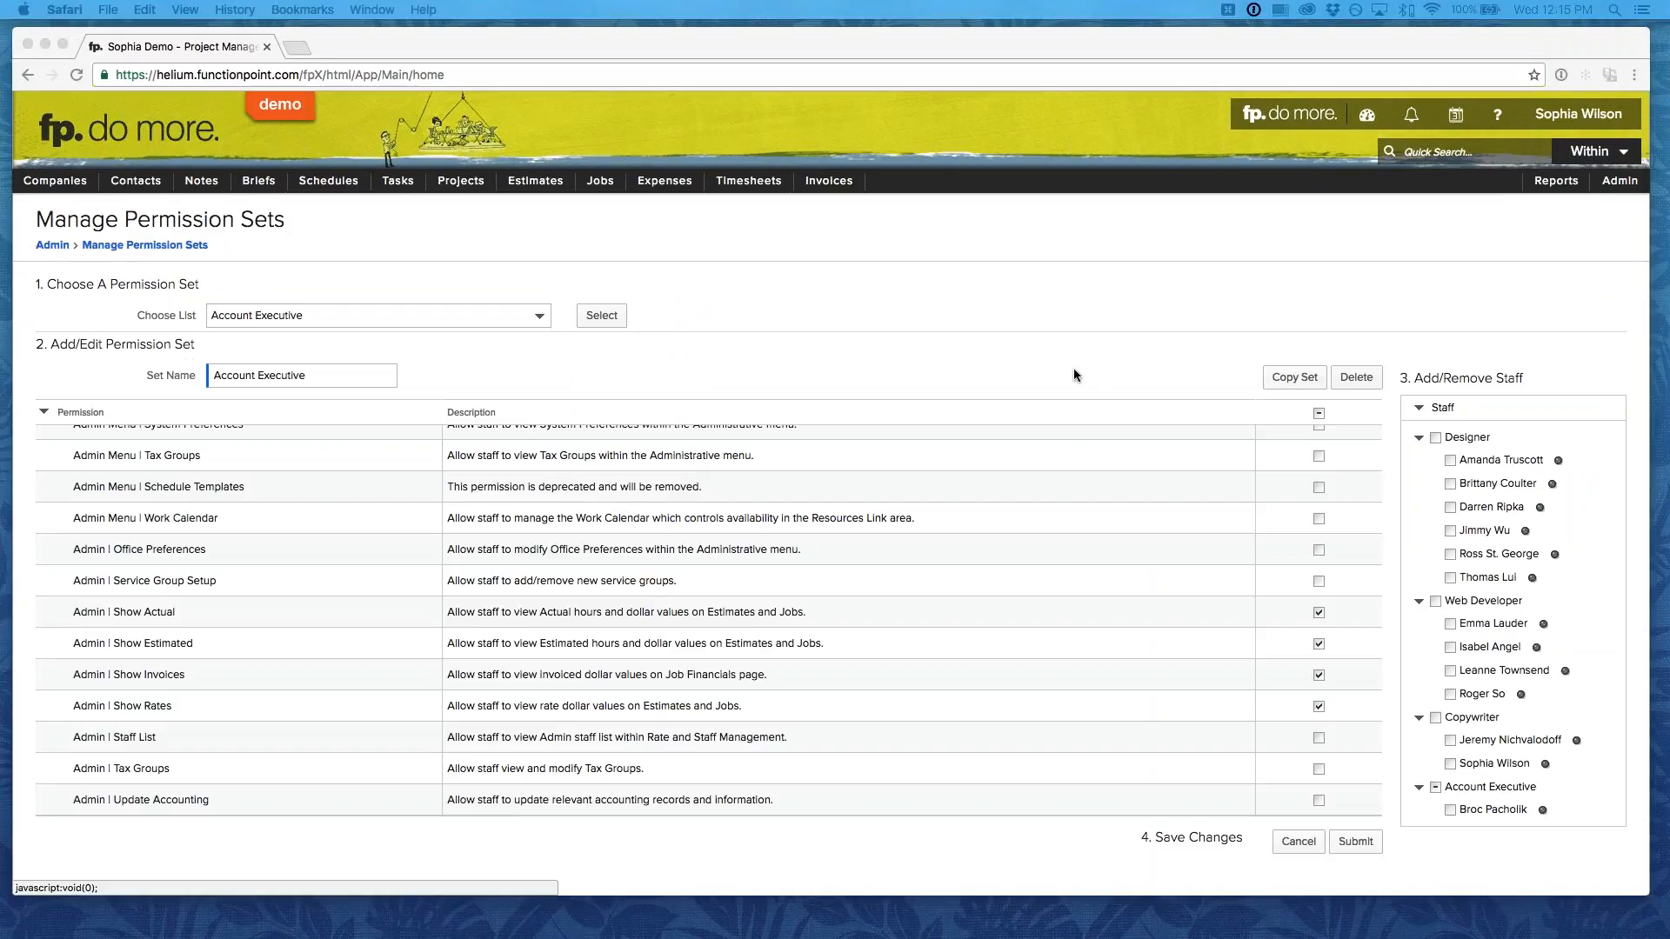
# Return to the permission sets in Chrome, enable the Admin | AE permission for the Account Executive set and submit it.
pyautogui.click(1073, 370)
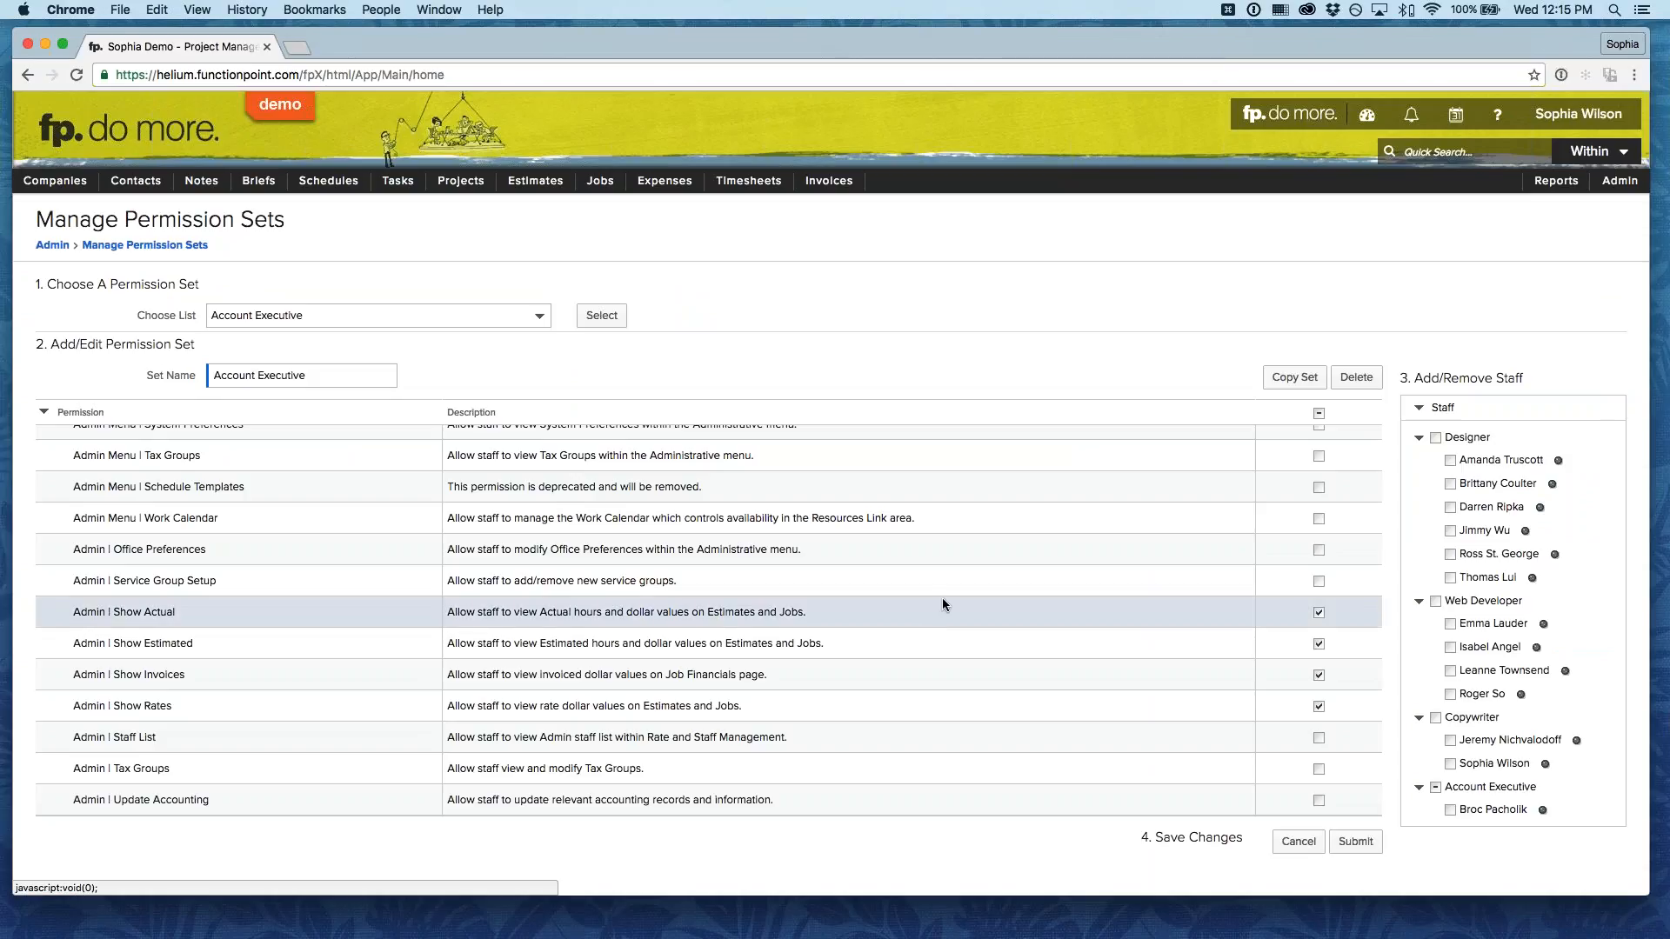
pyautogui.scroll(10, 942, 606)
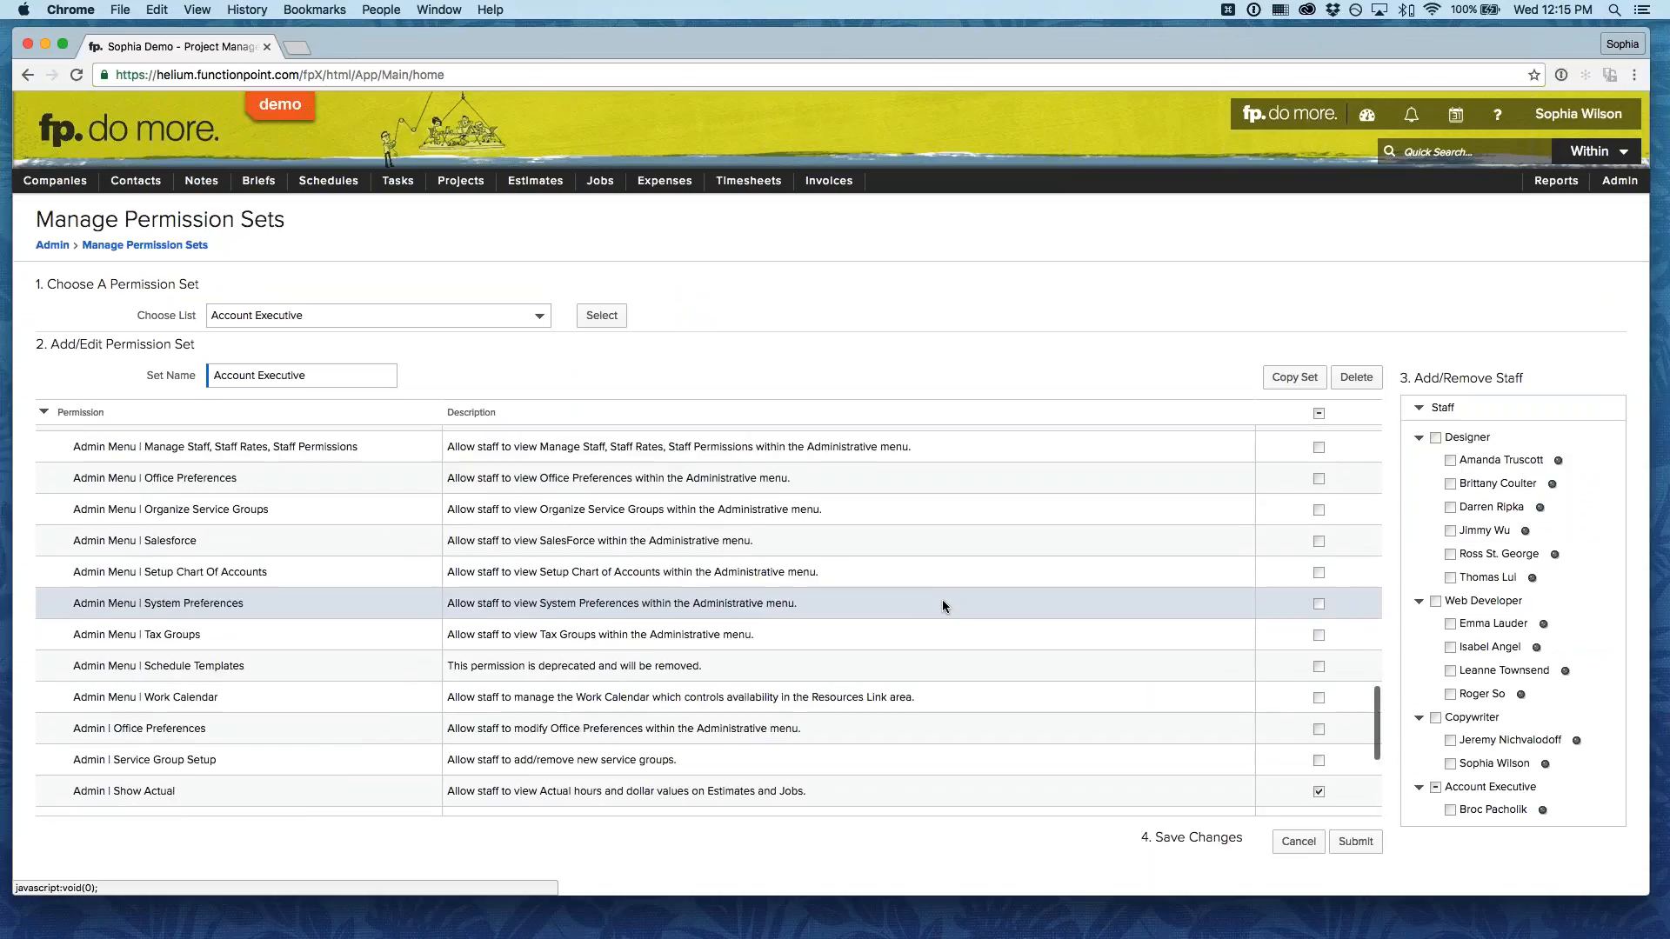
pyautogui.scroll(8, 940, 601)
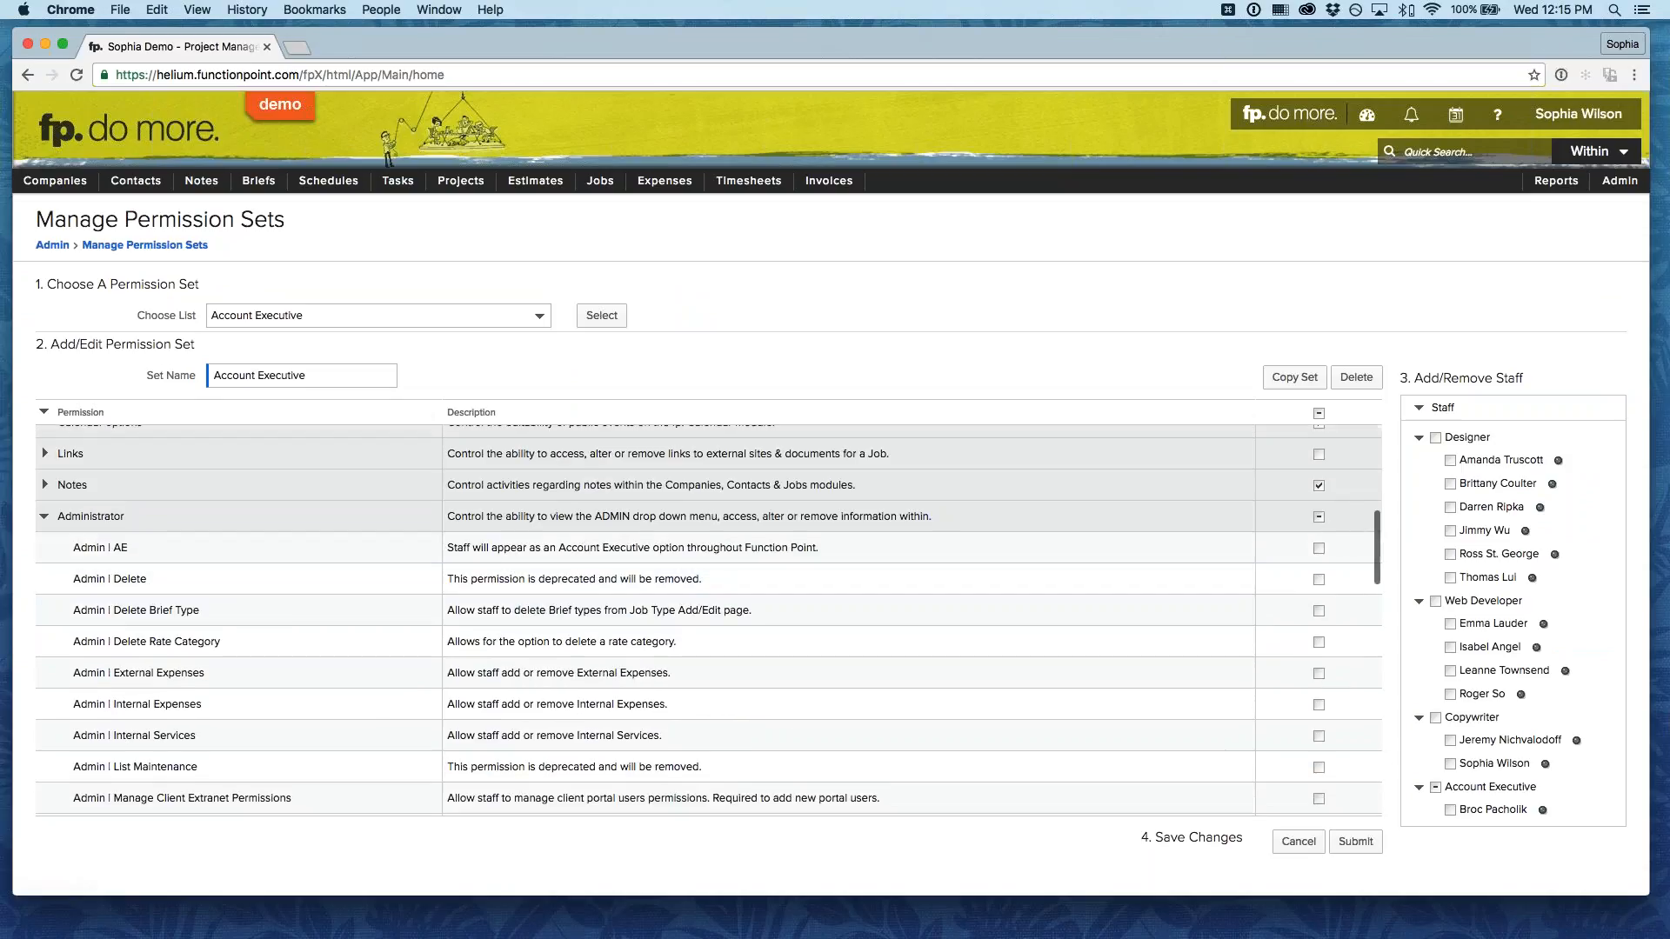
pyautogui.click(44, 515)
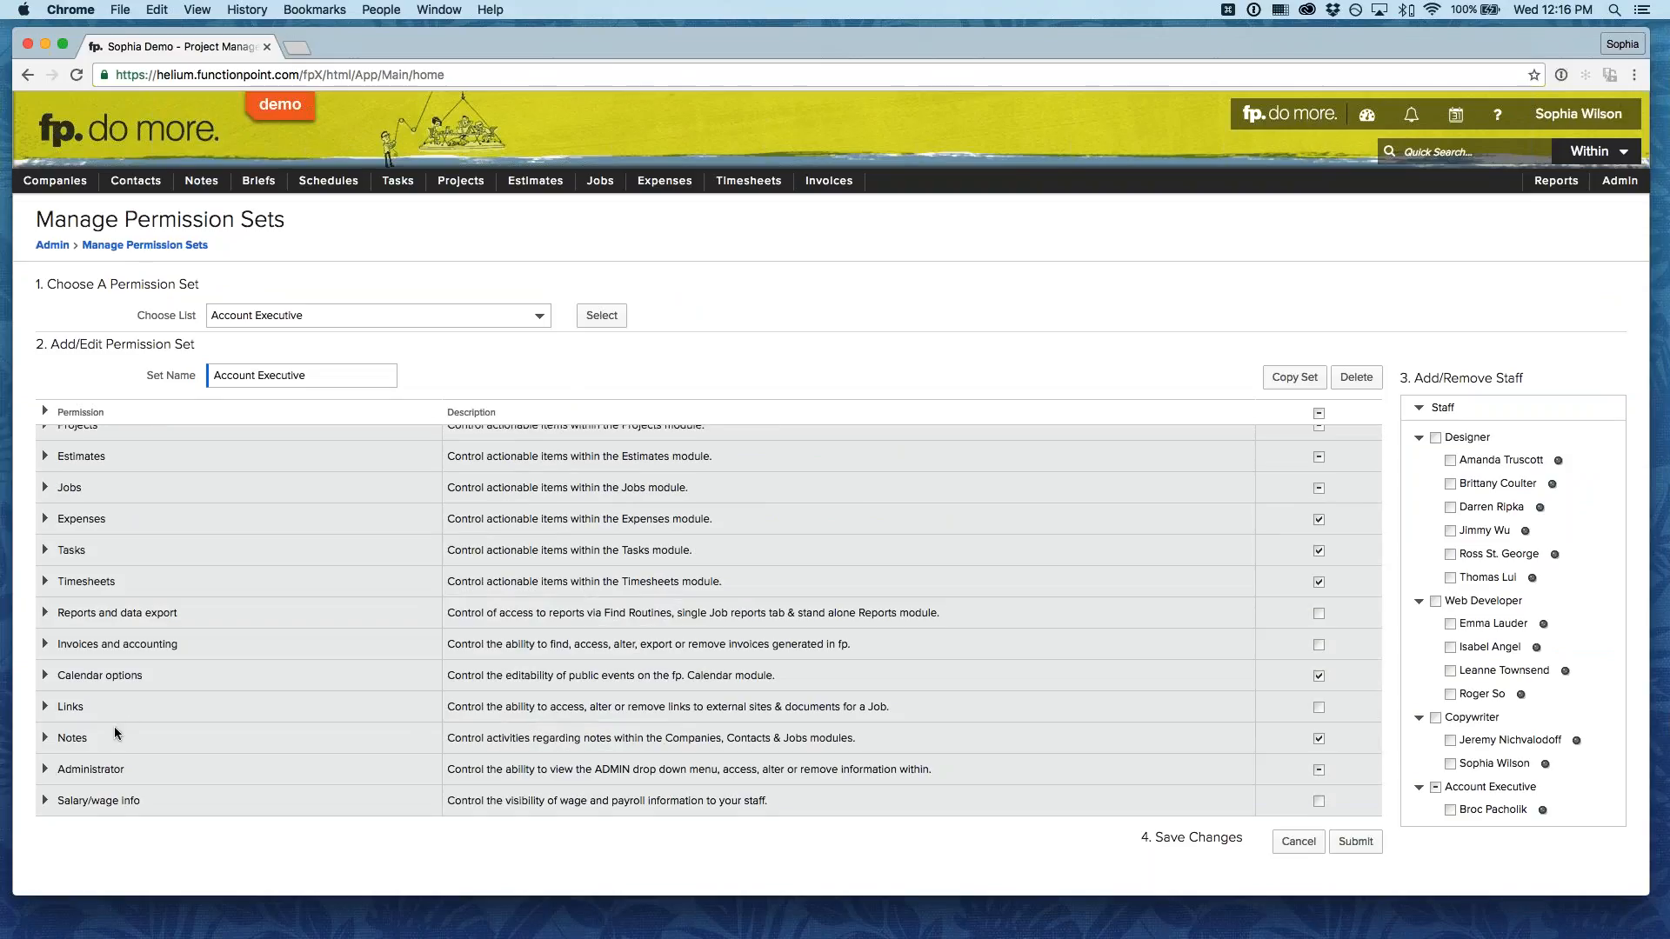
pyautogui.click(45, 769)
pyautogui.scroll(-3, 48, 773)
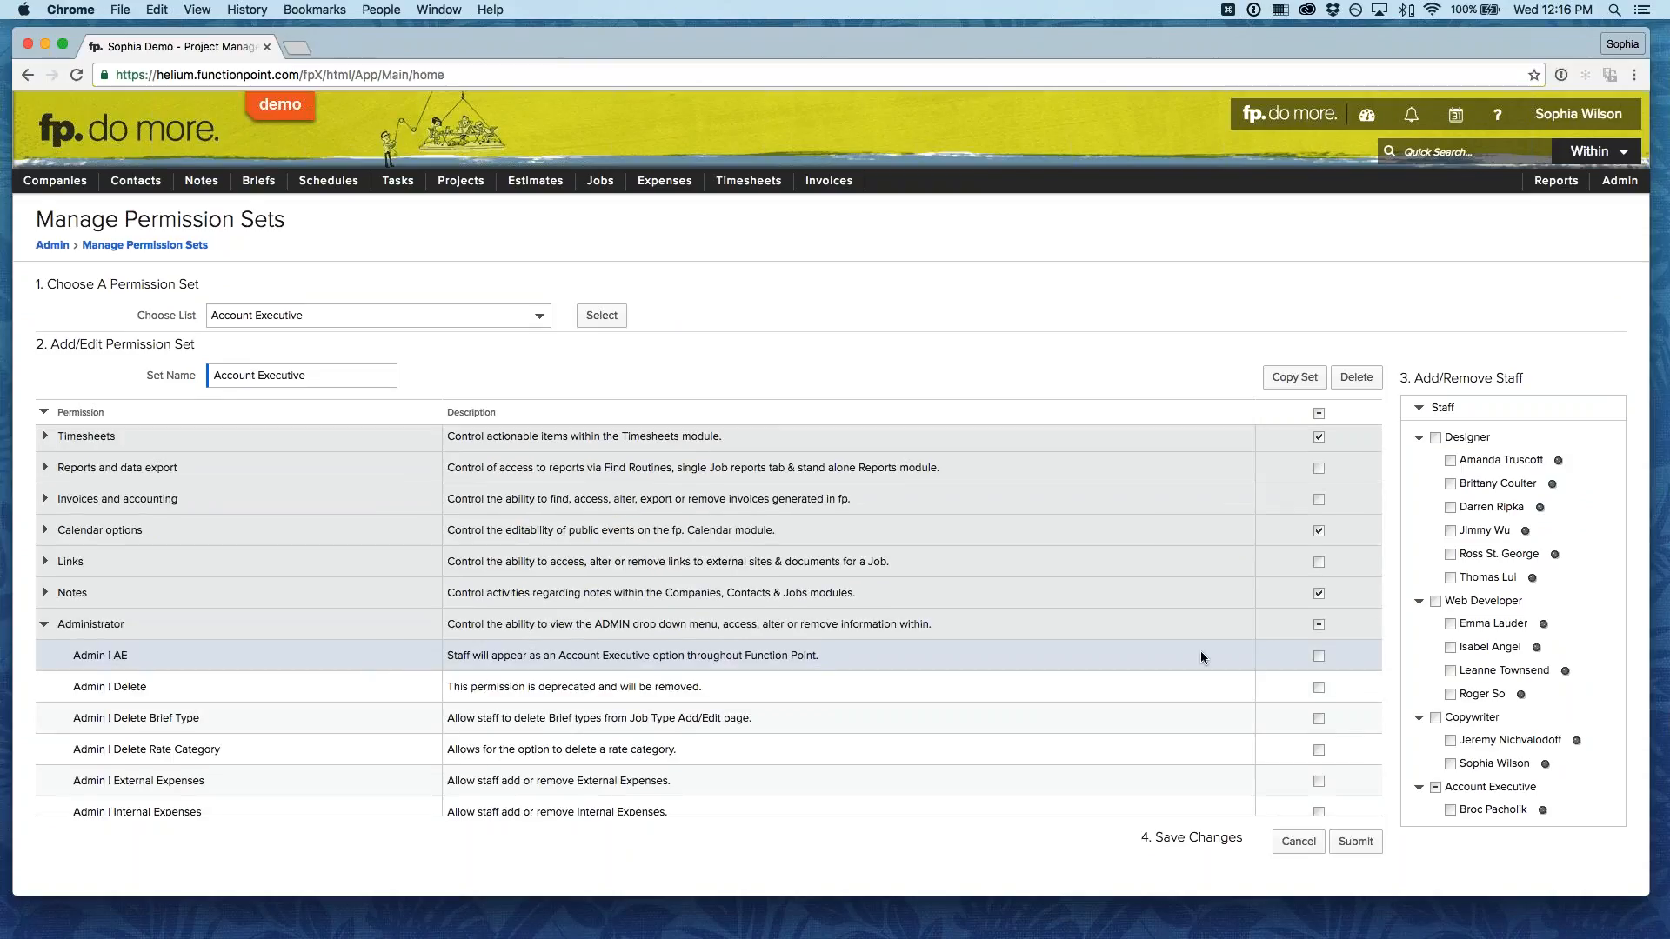
pyautogui.click(1319, 657)
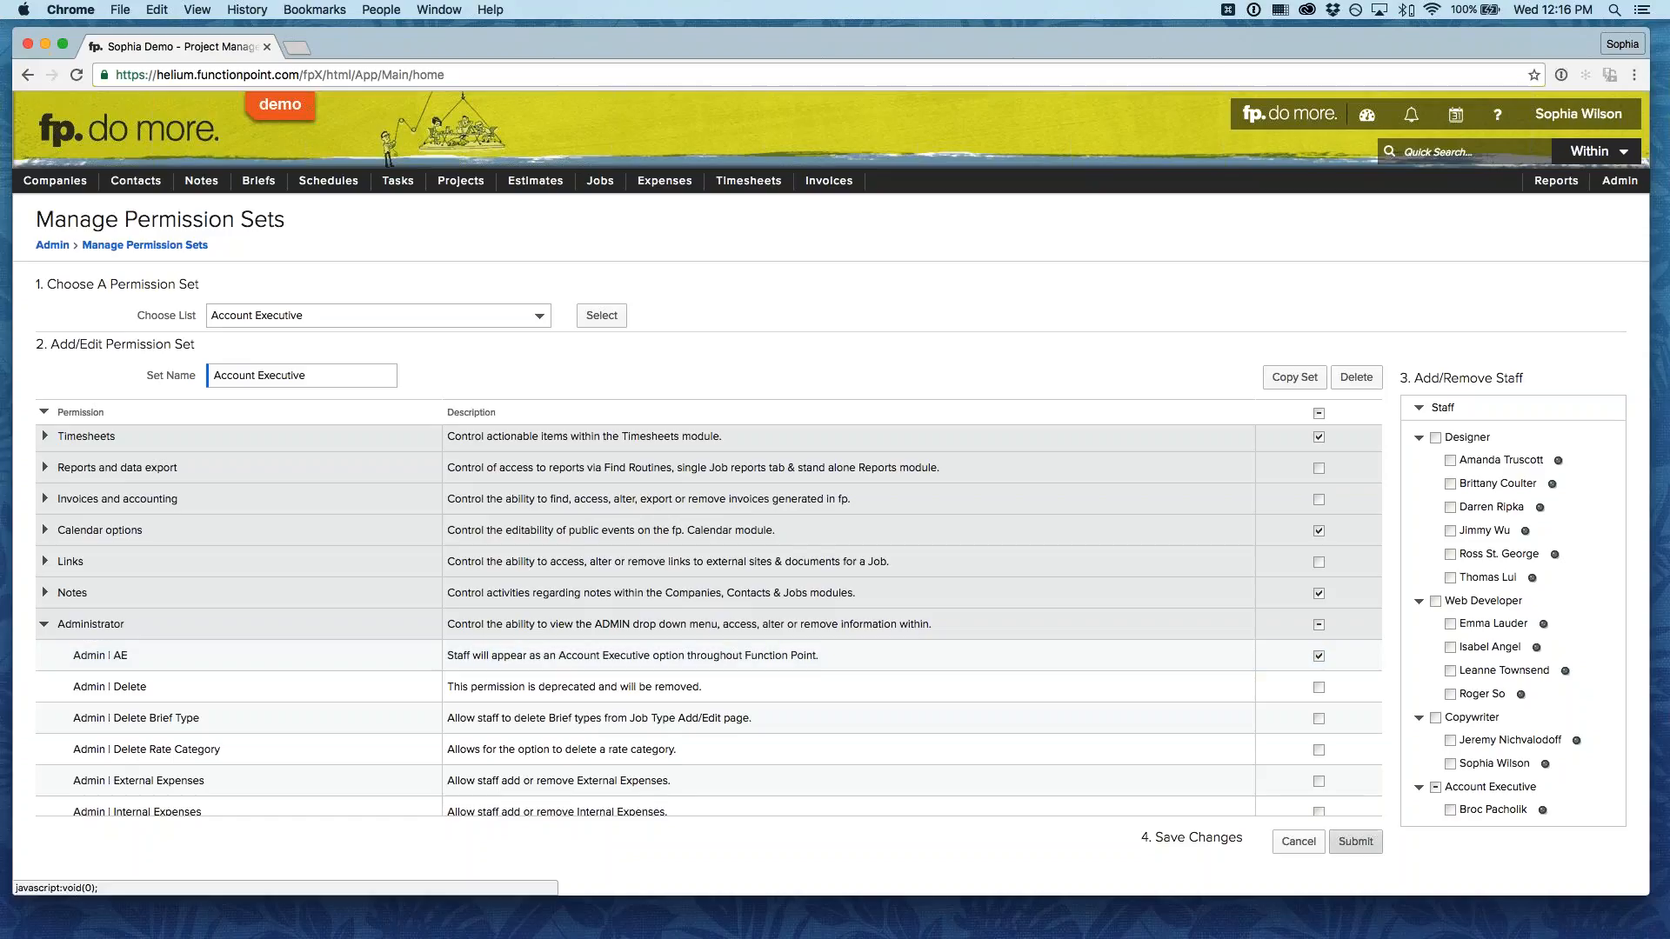
pyautogui.click(1337, 849)
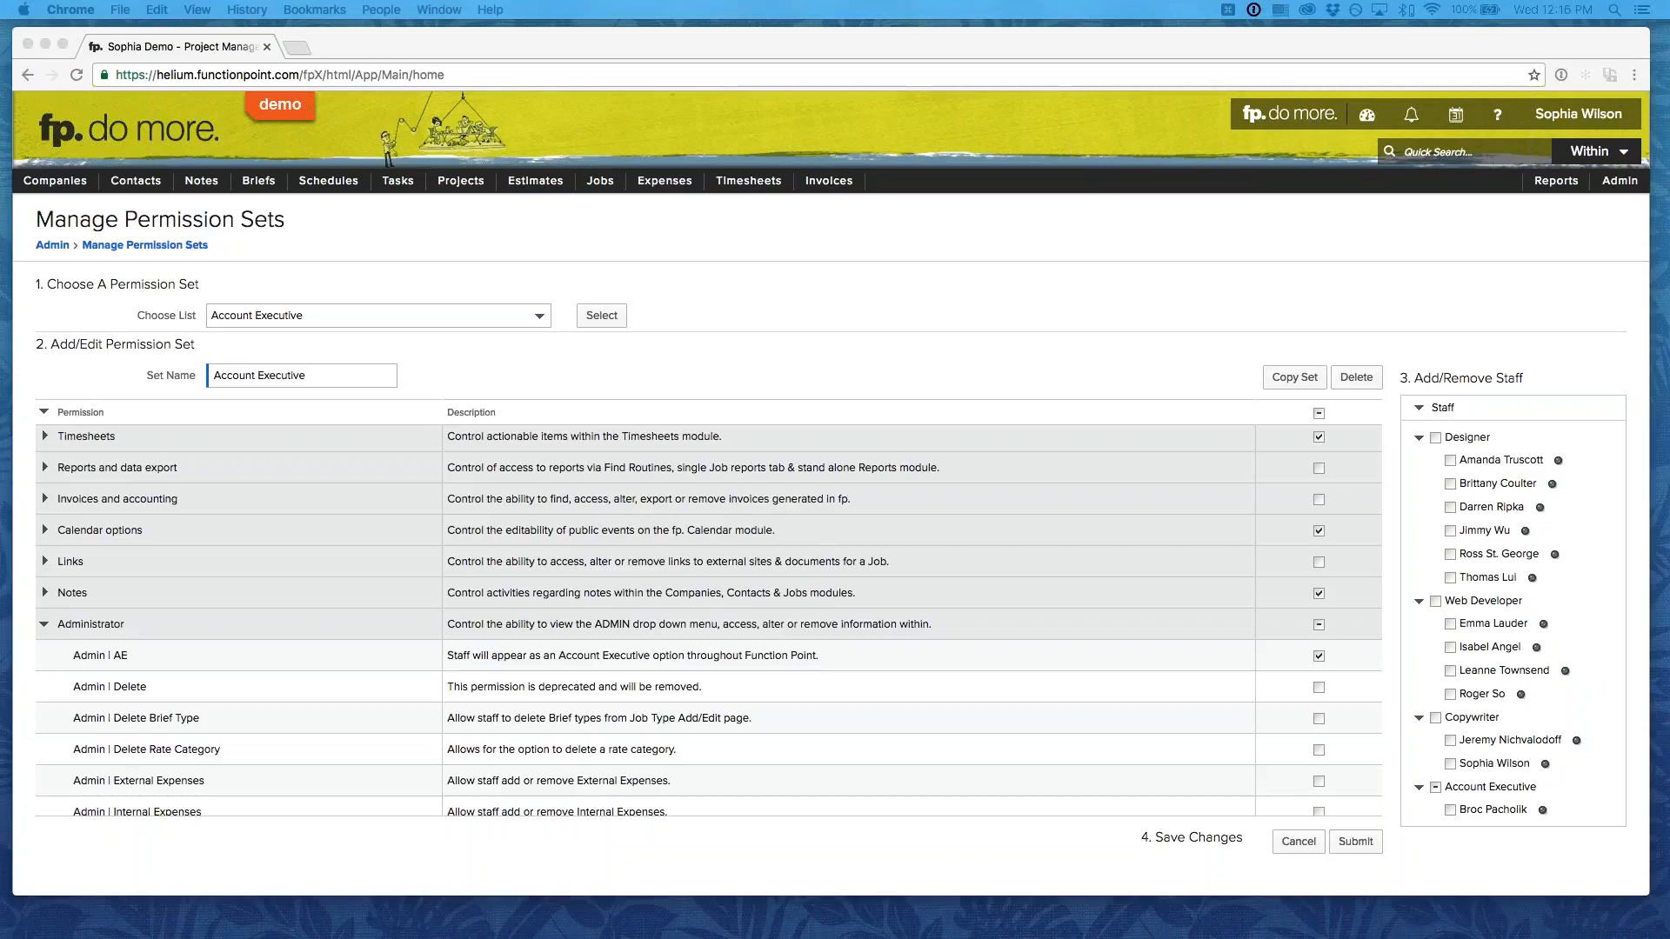
# In the staff member's Safari login, open a new estimate form and check that staff member's entry among the AE options.
pyautogui.moveTo(1669, 76); pyautogui.dragTo(1240, 66)
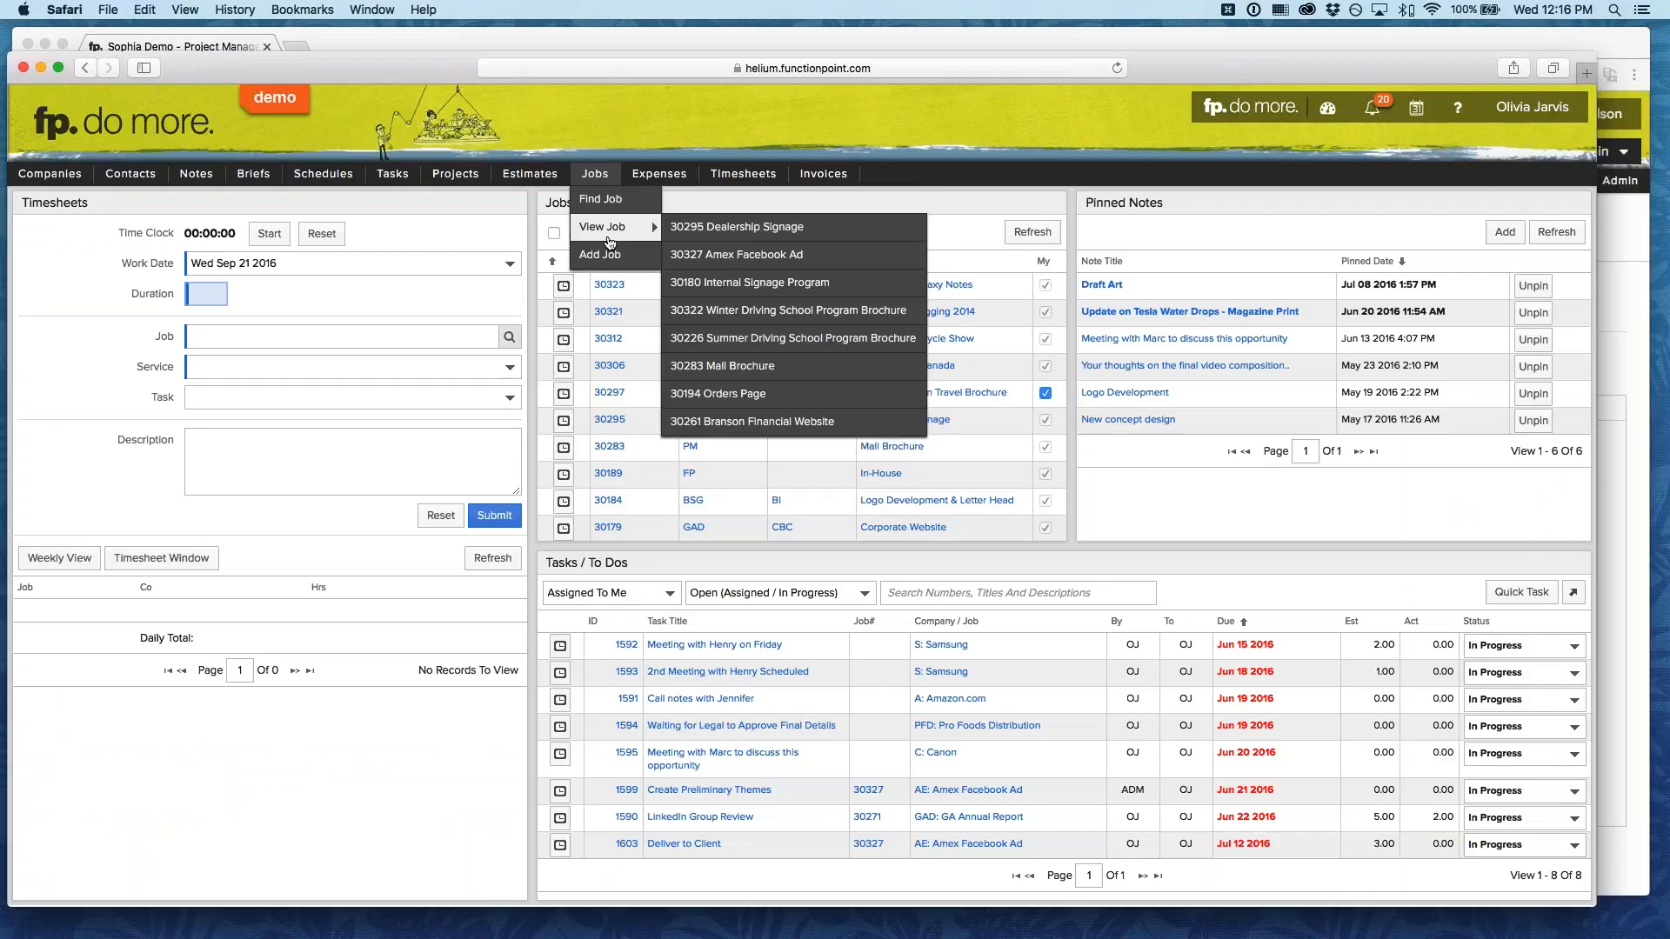
pyautogui.moveTo(542, 173)
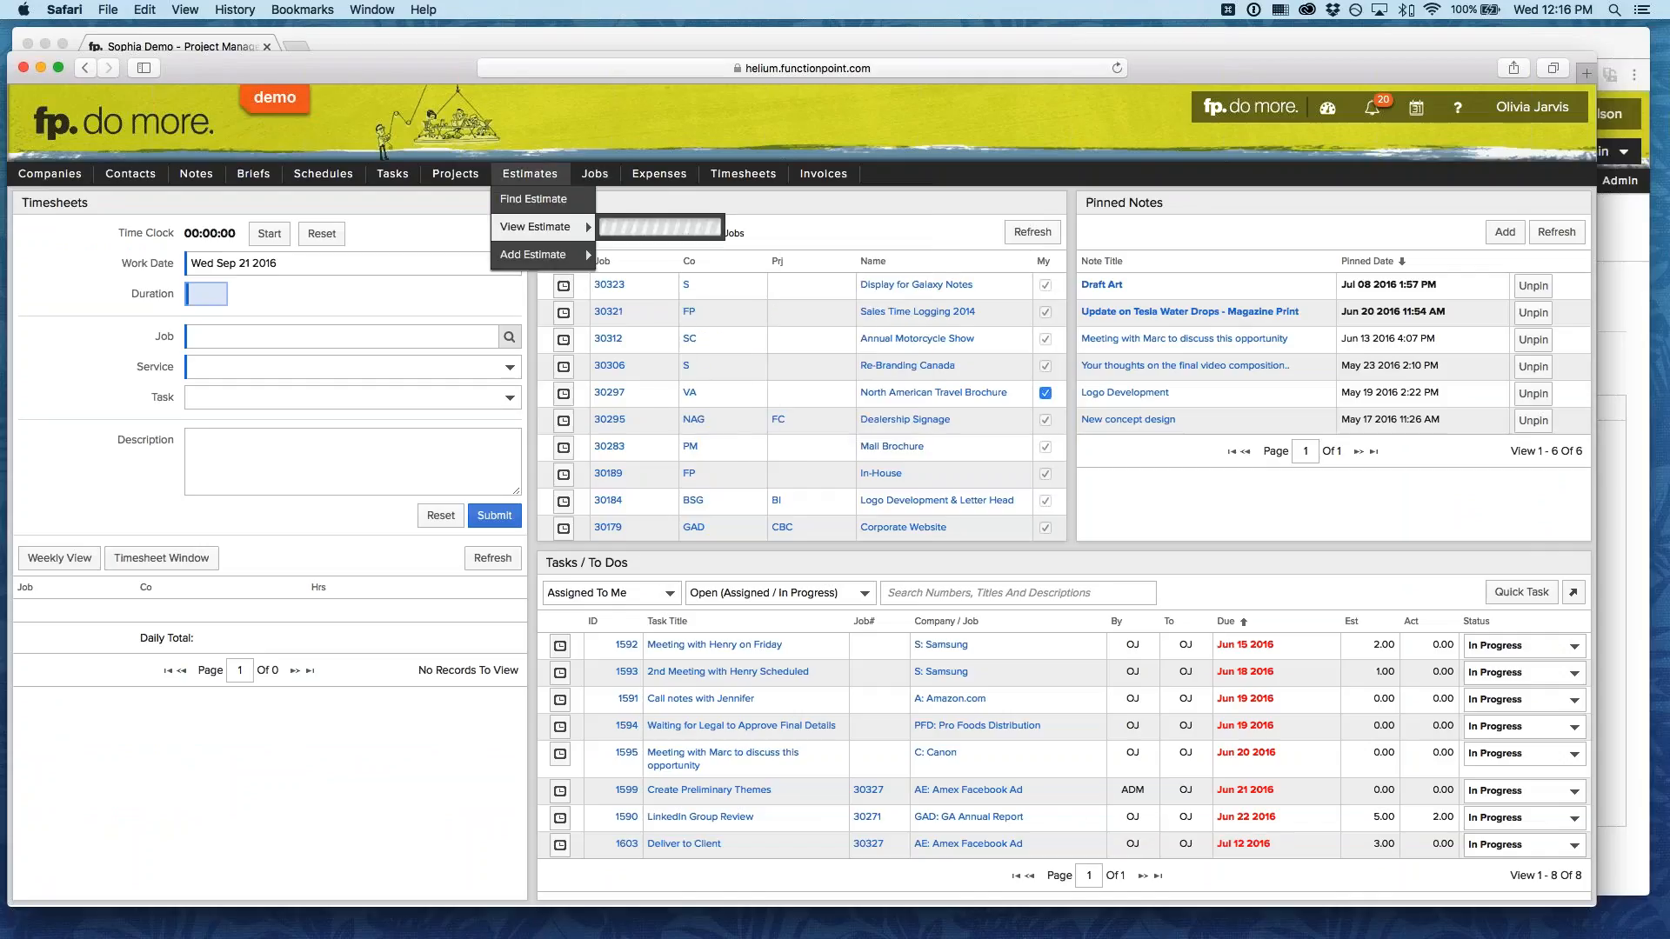
pyautogui.click(532, 254)
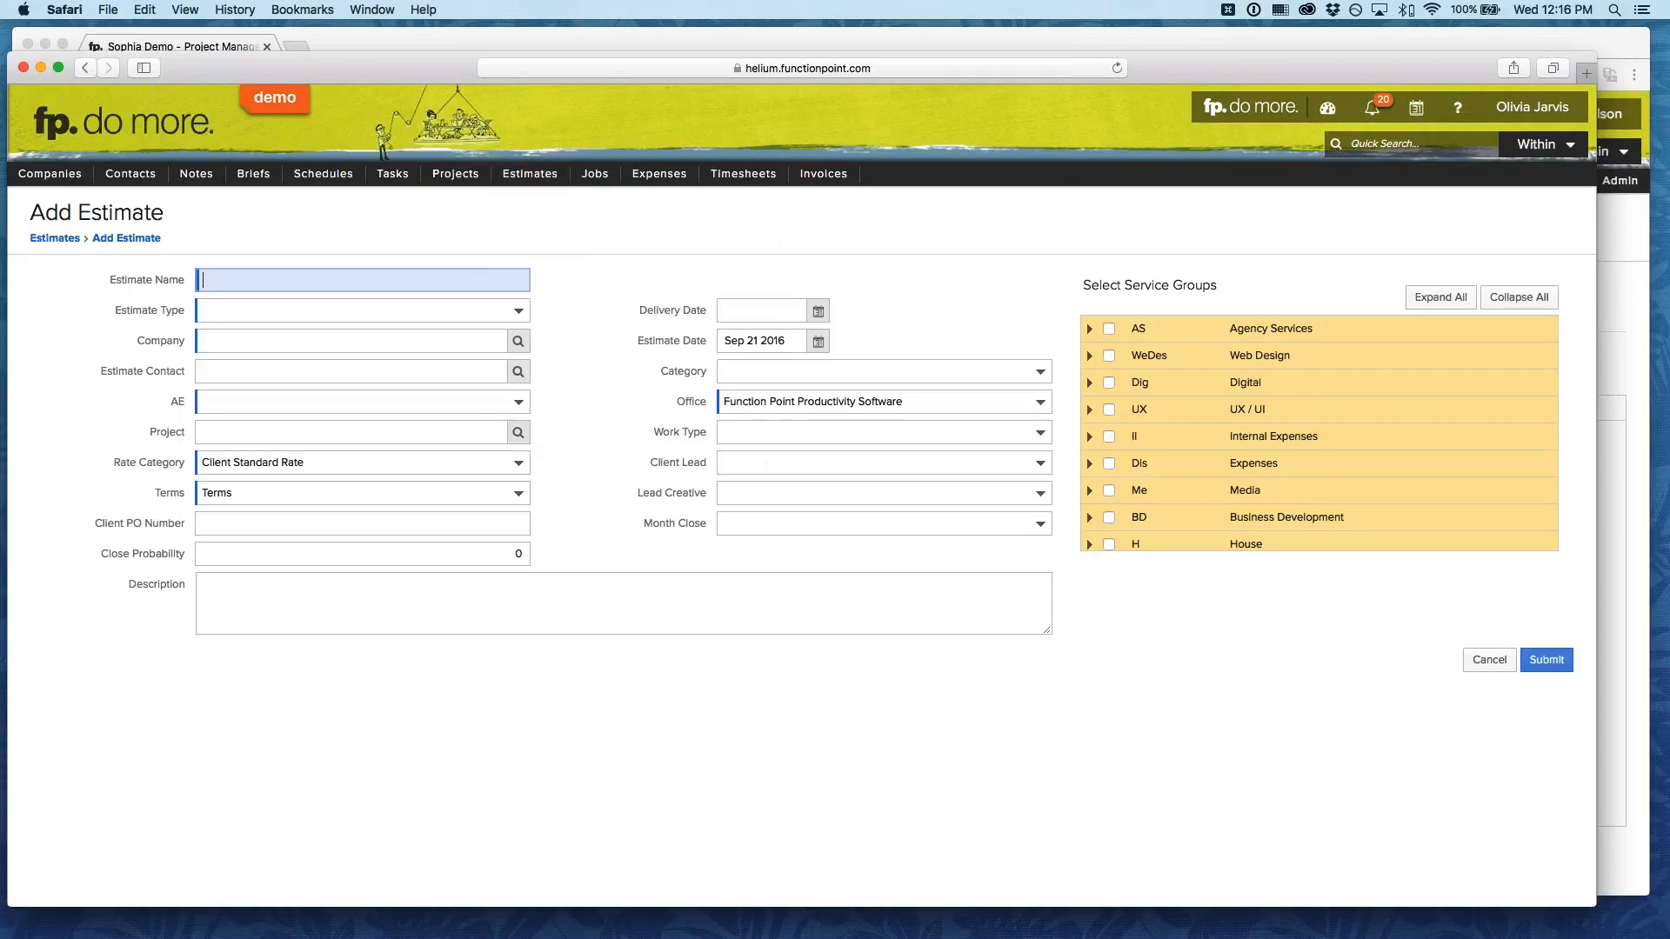
pyautogui.click(322, 402)
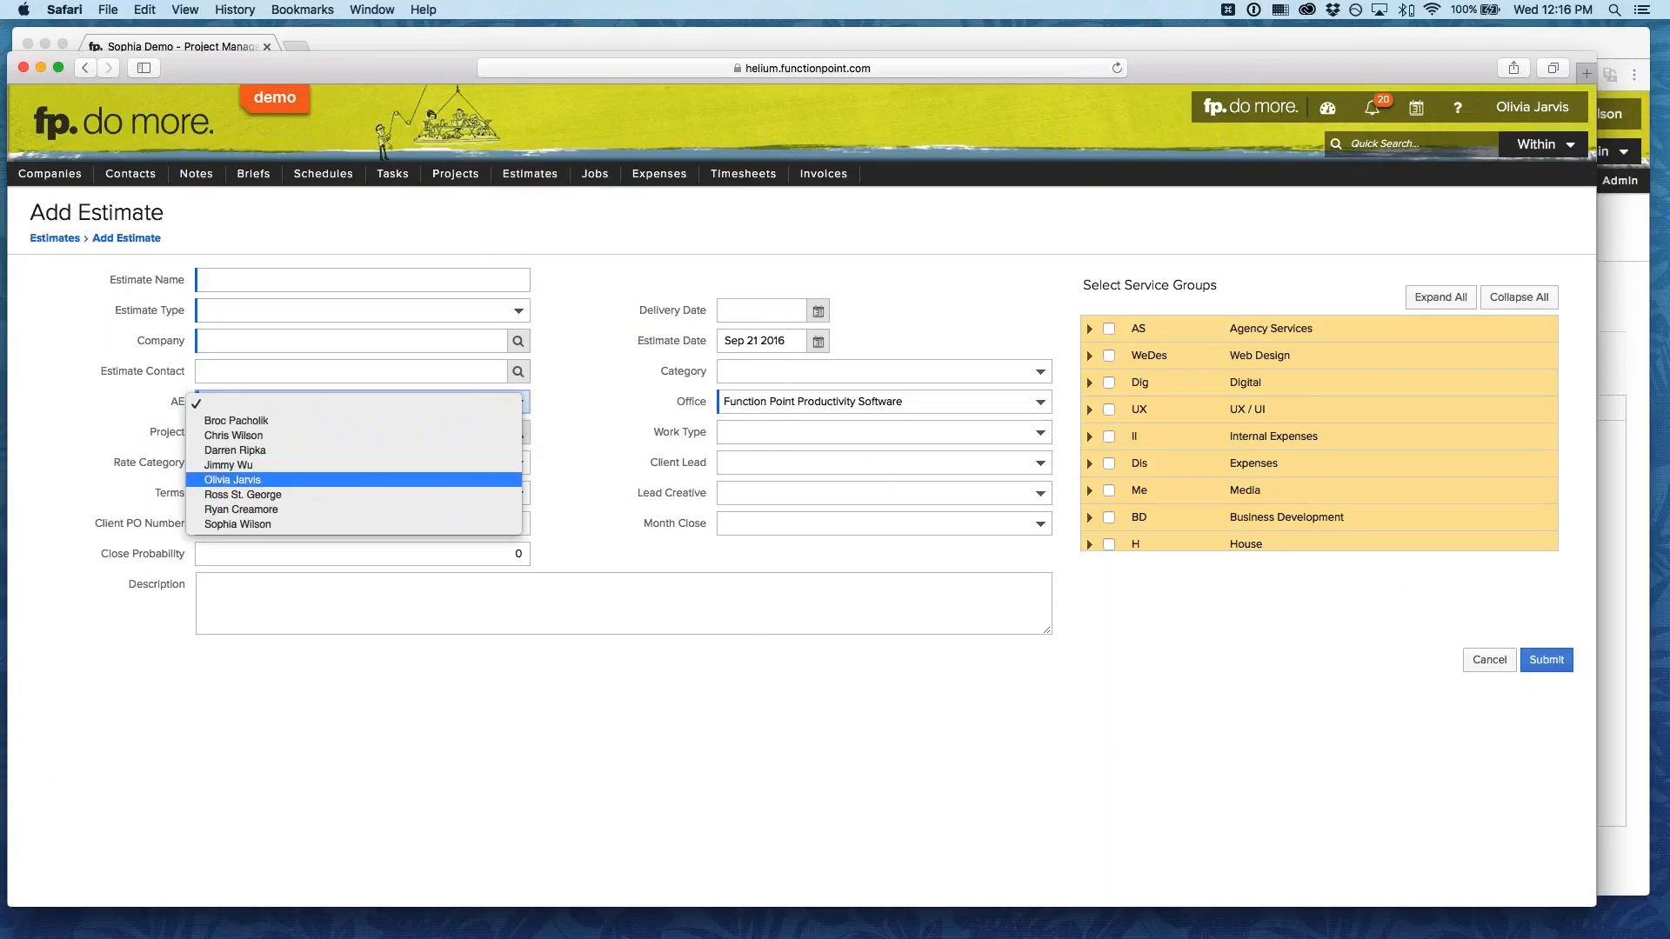
pyautogui.click(263, 480)
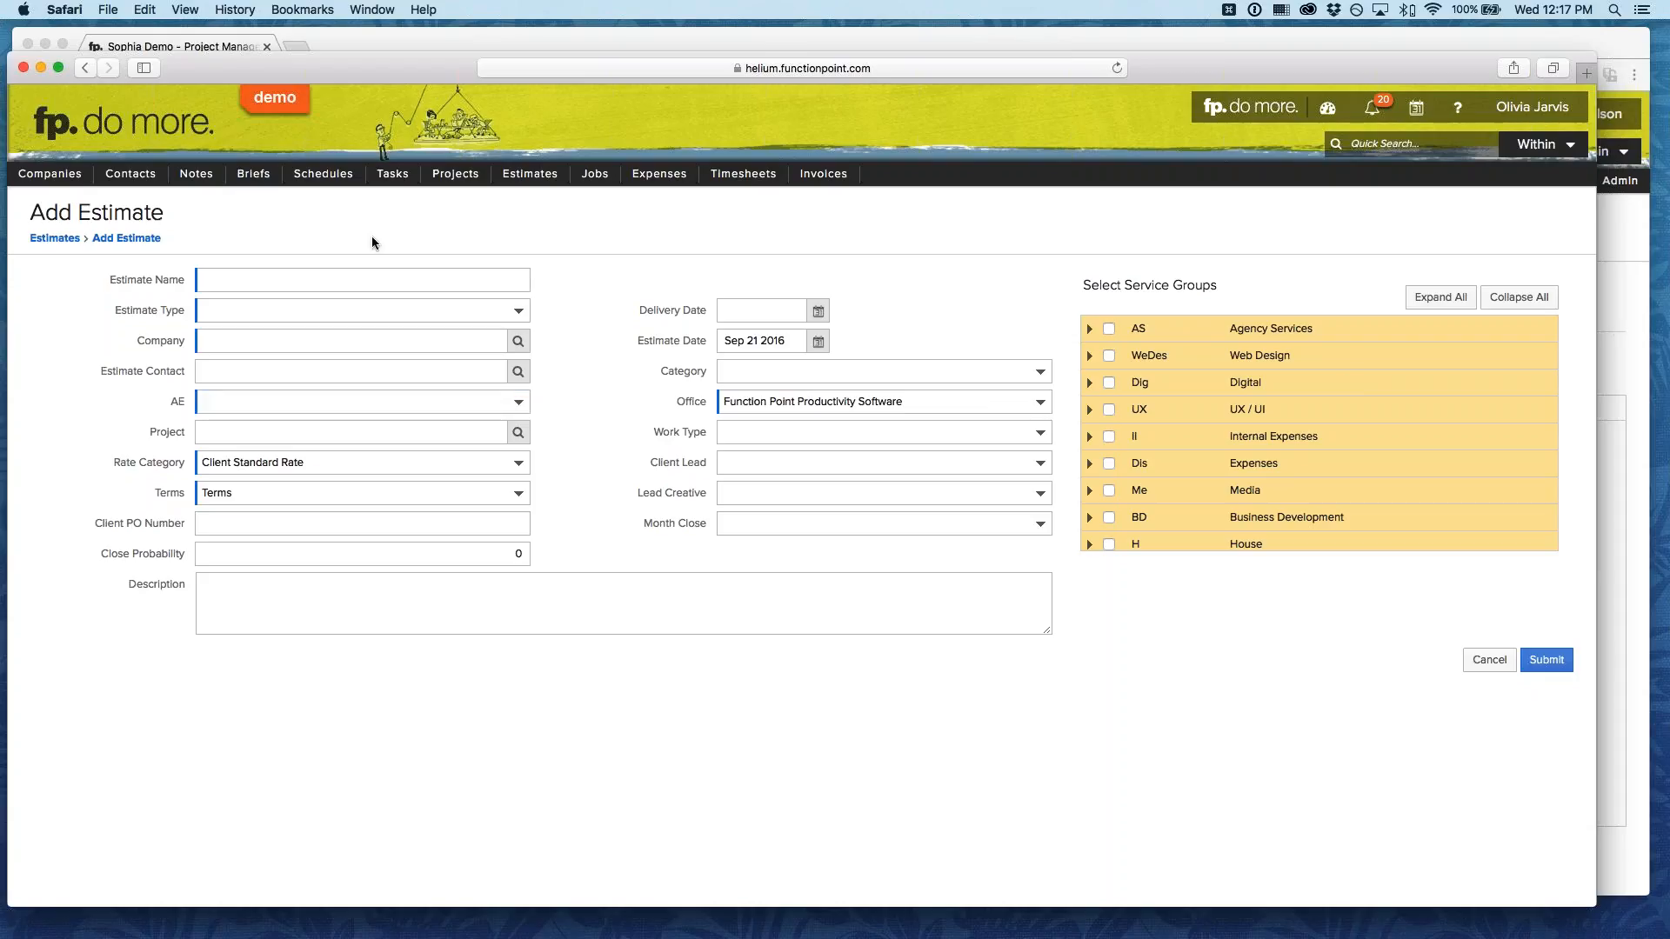
# Open a new brief form to check its Account Executive field, and view the Re-Branding Canada brief.
pyautogui.moveTo(235, 177)
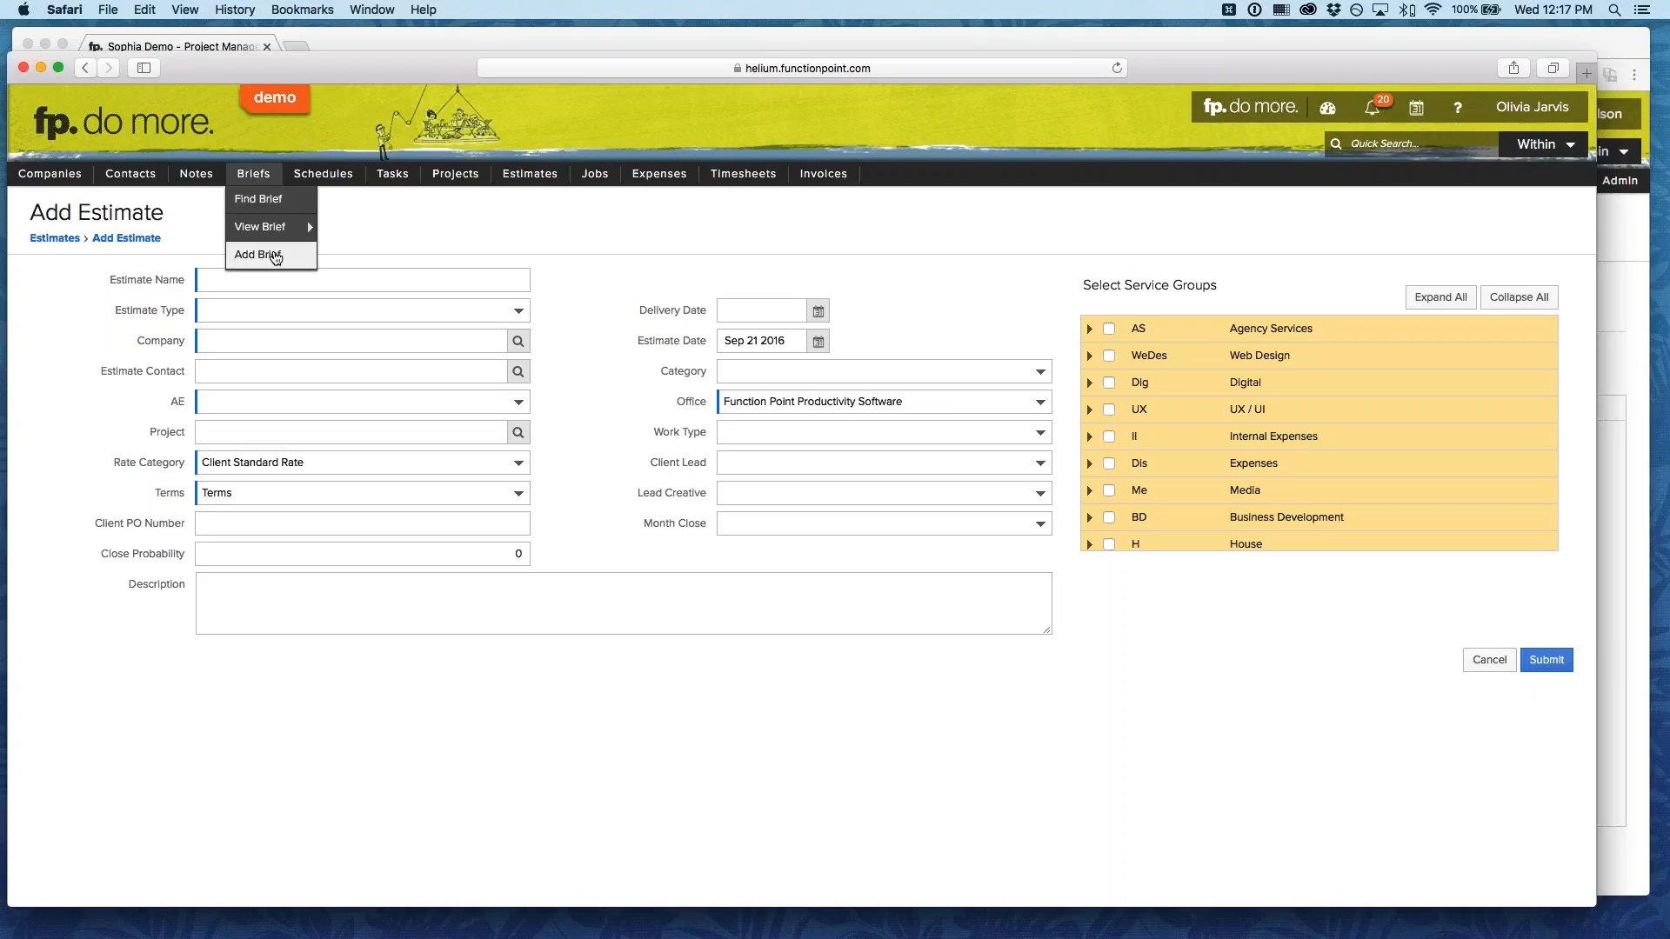
pyautogui.click(275, 257)
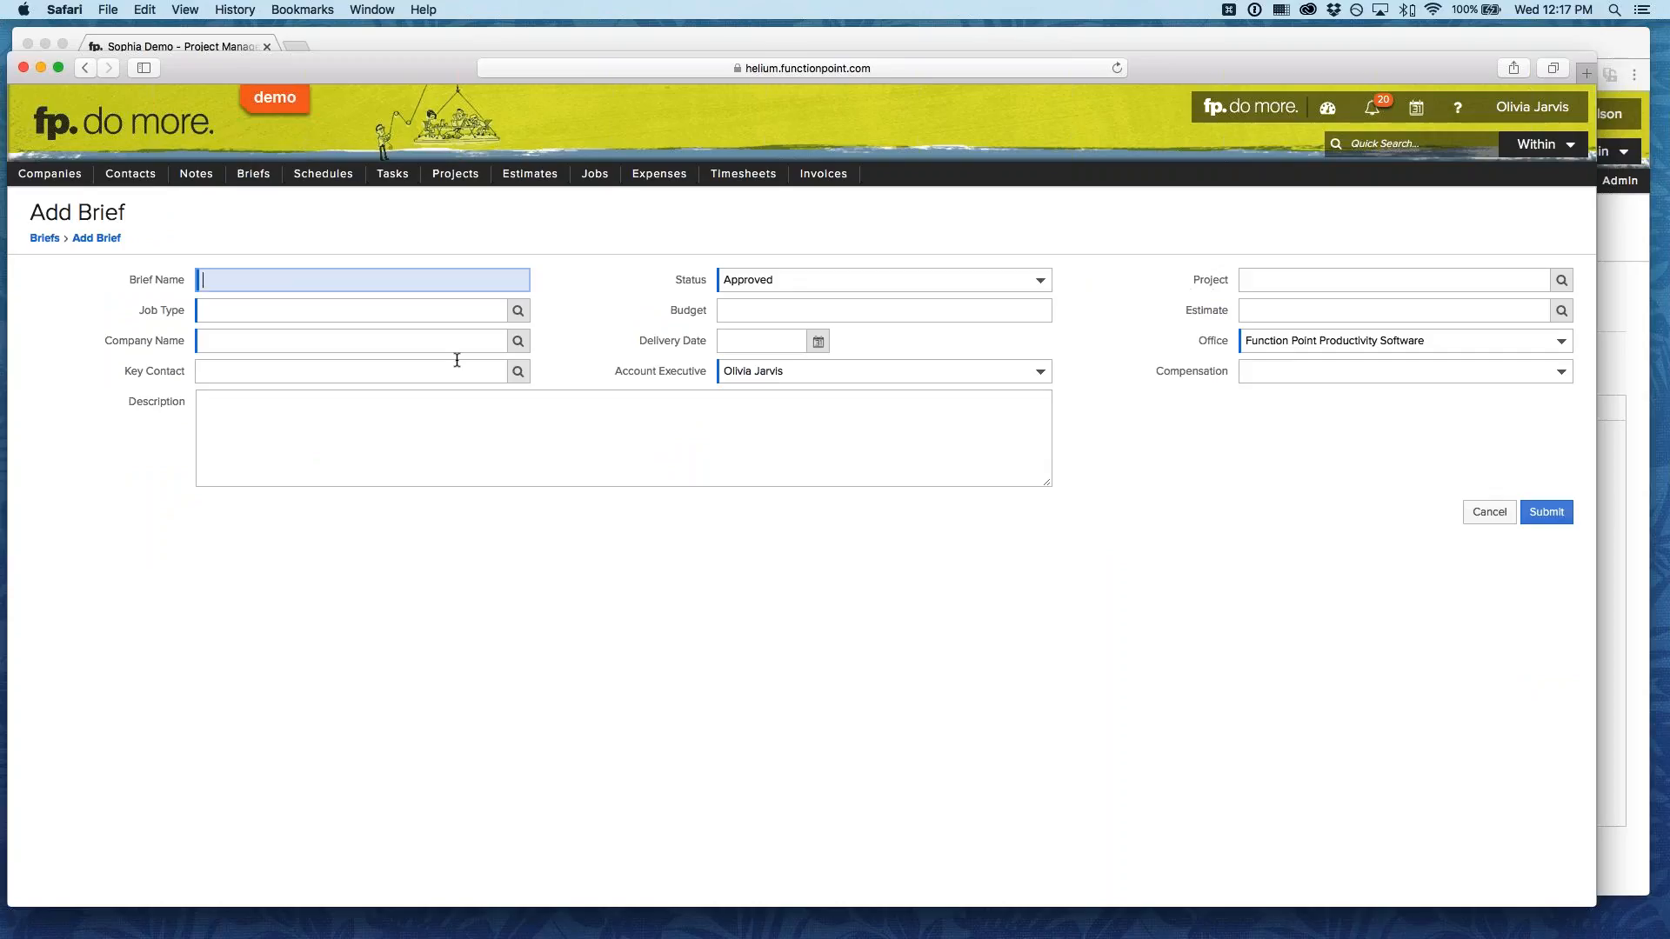
pyautogui.moveTo(253, 173)
pyautogui.moveTo(269, 226)
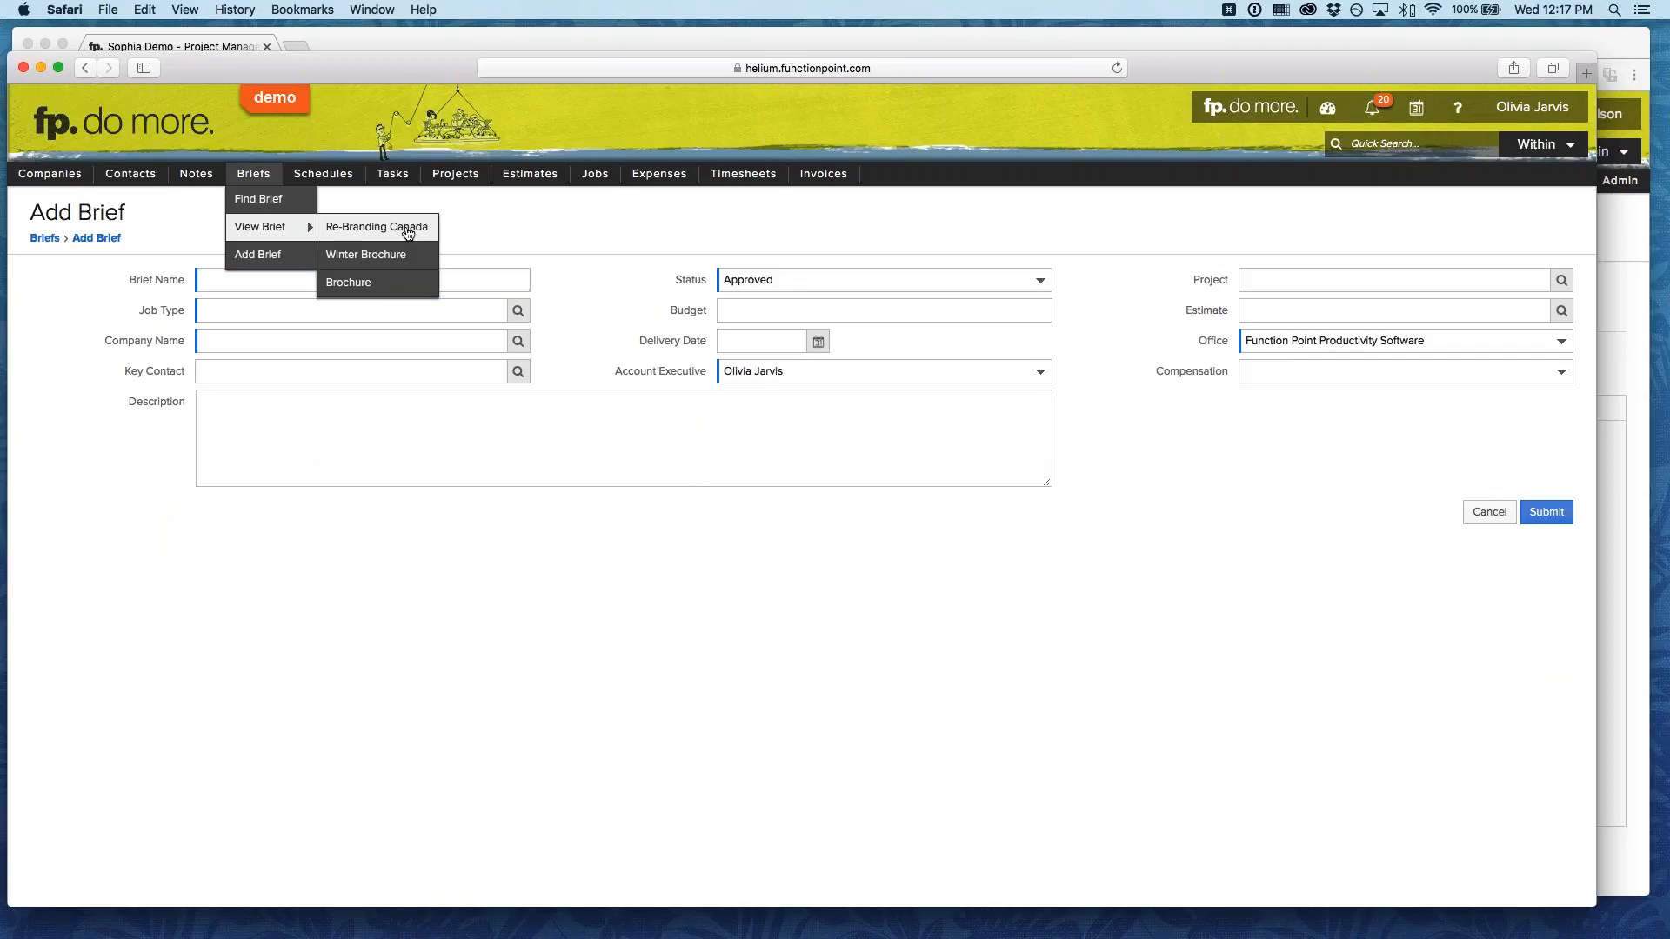
pyautogui.click(407, 230)
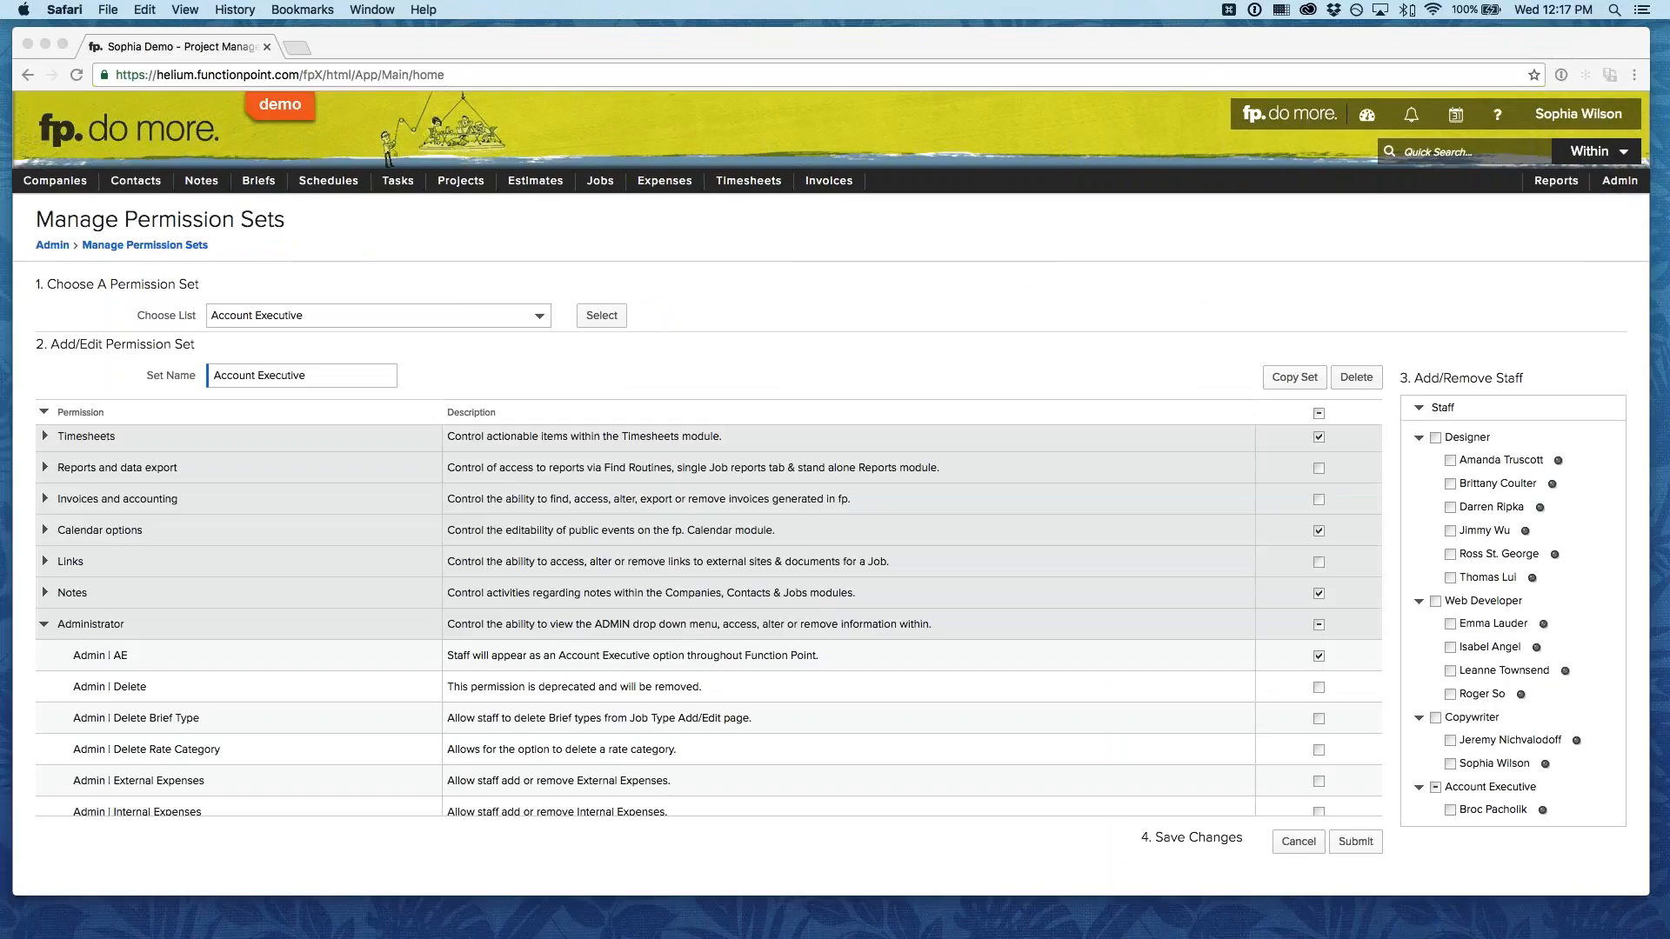
# In Chrome, disable Job | Delete among the Account Executive set's Jobs permissions and submit the set.
pyautogui.click(41, 642)
pyautogui.click(43, 623)
pyautogui.scroll(5, 205, 435)
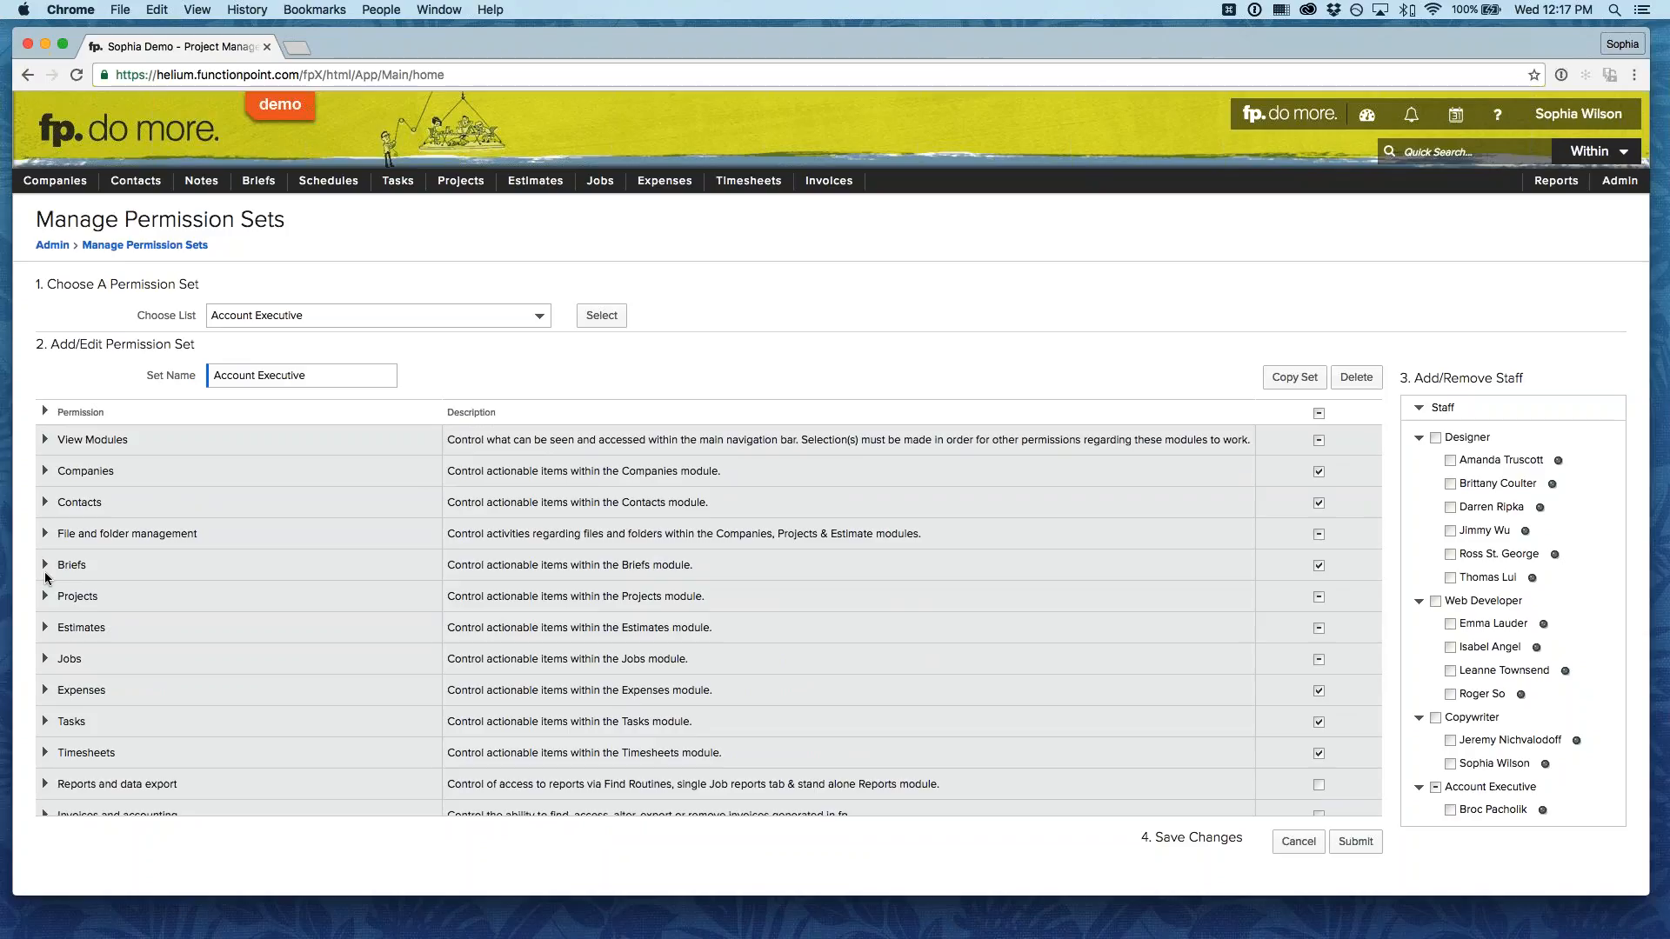
pyautogui.click(45, 659)
pyautogui.scroll(-1, 57, 662)
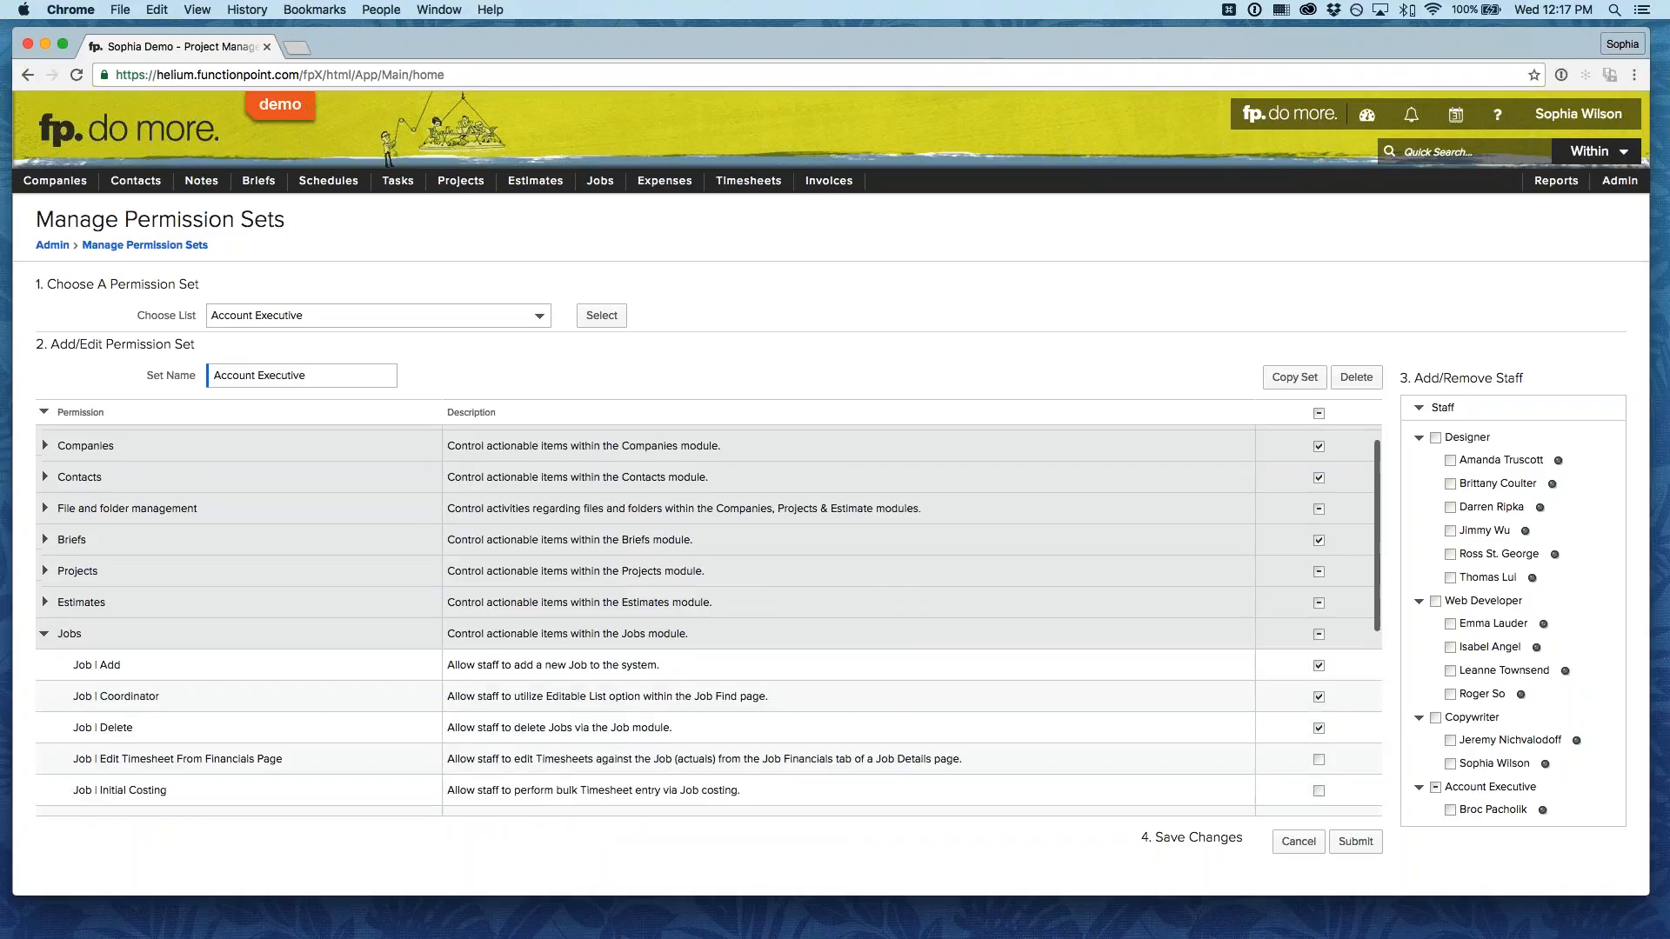
pyautogui.scroll(-4, 261, 609)
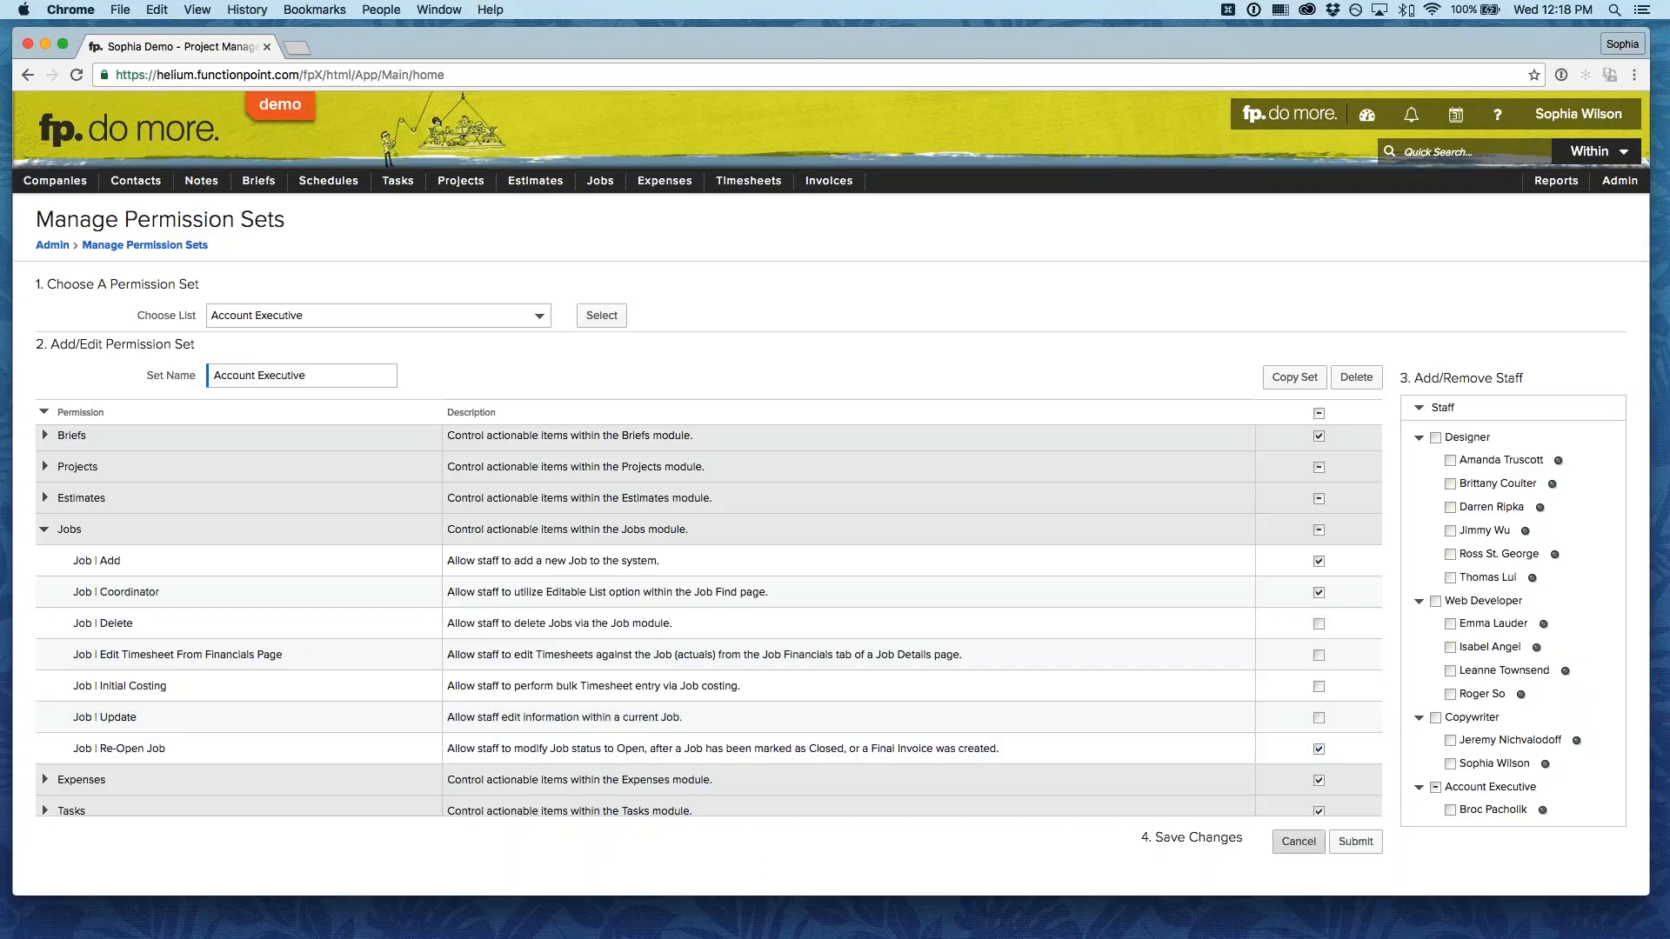
pyautogui.click(1363, 843)
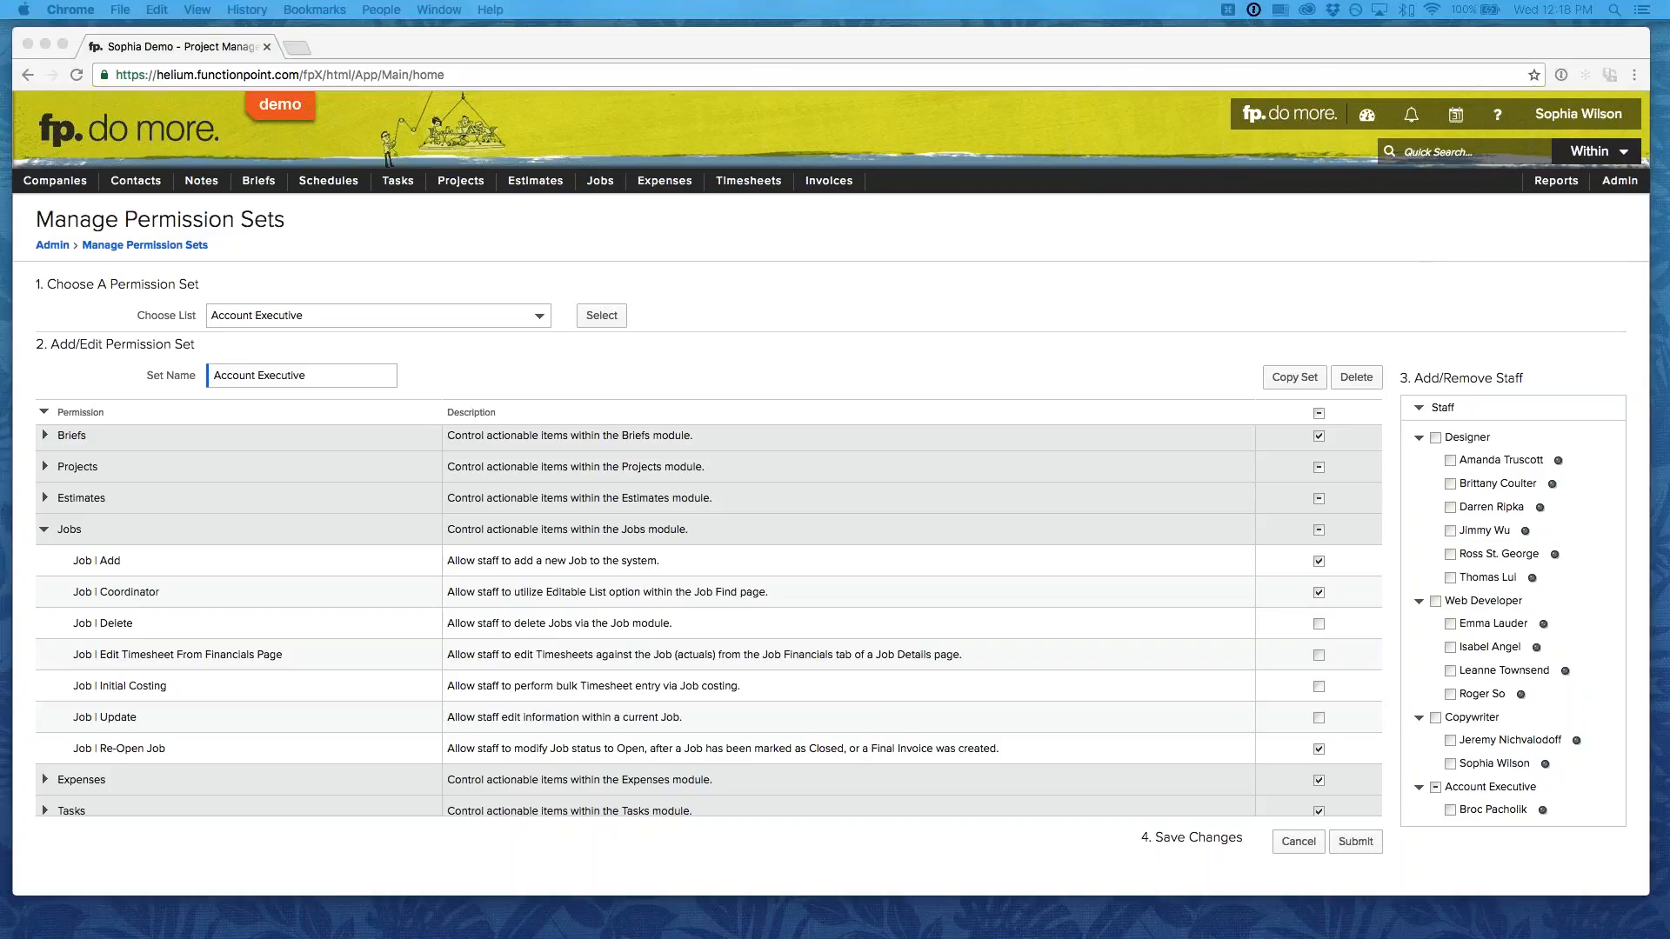
# Open job 30179 Corporate Website in the administrator's login to view its summary and available job actions.
pyautogui.moveTo(600, 180)
pyautogui.moveTo(664, 236)
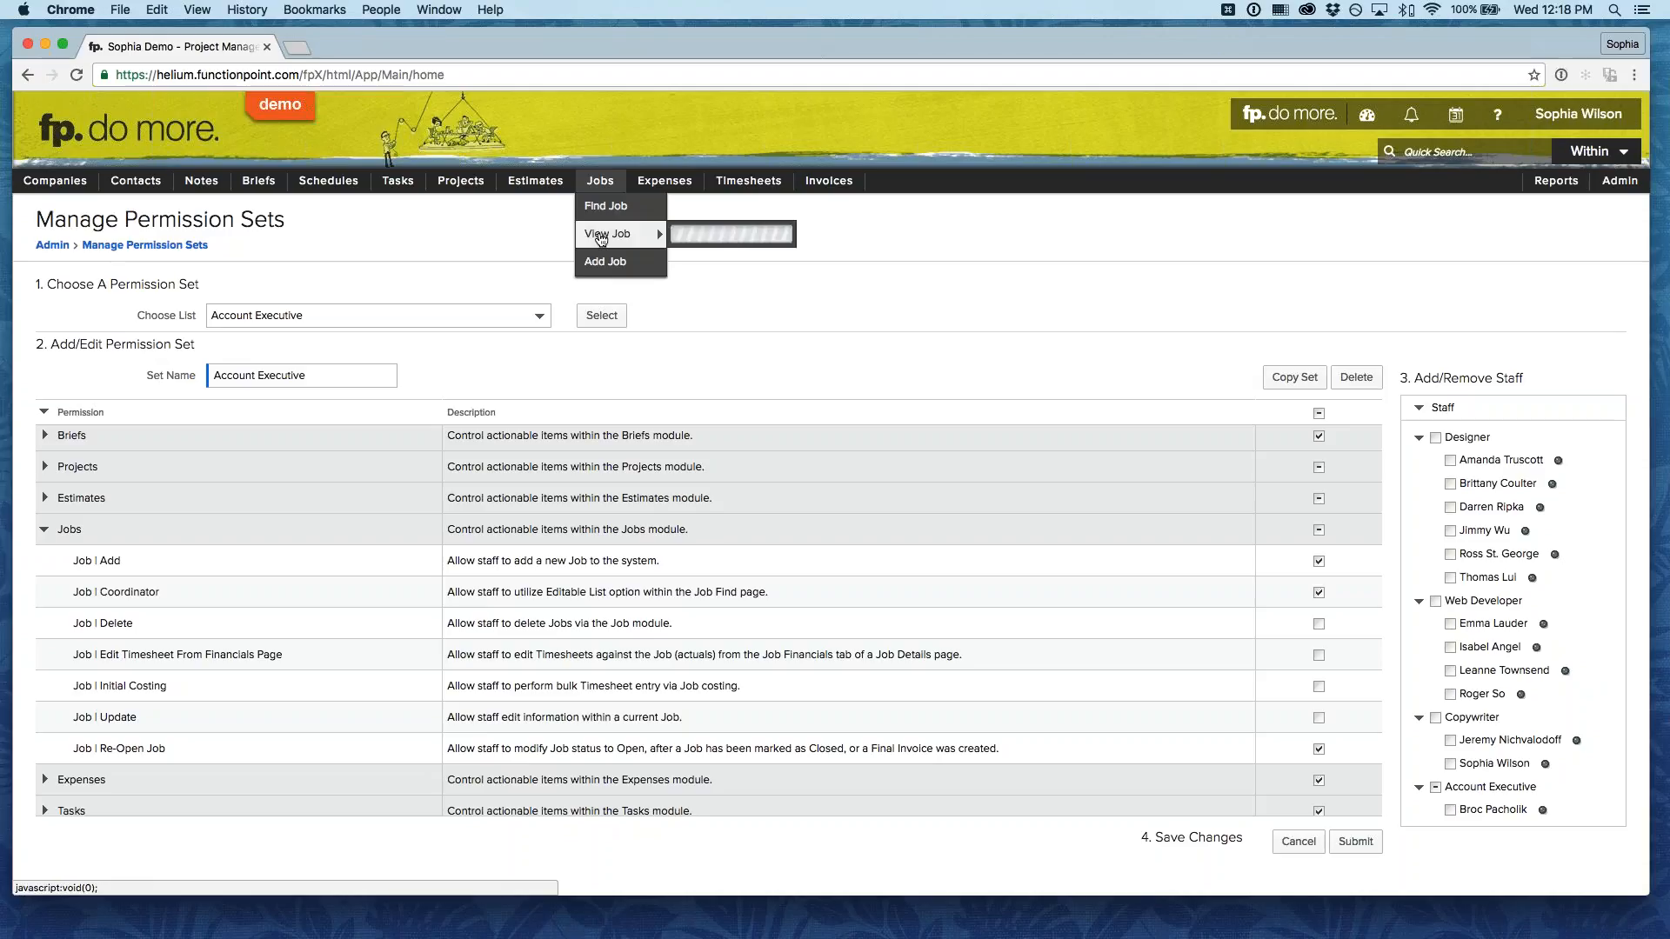
pyautogui.click(741, 241)
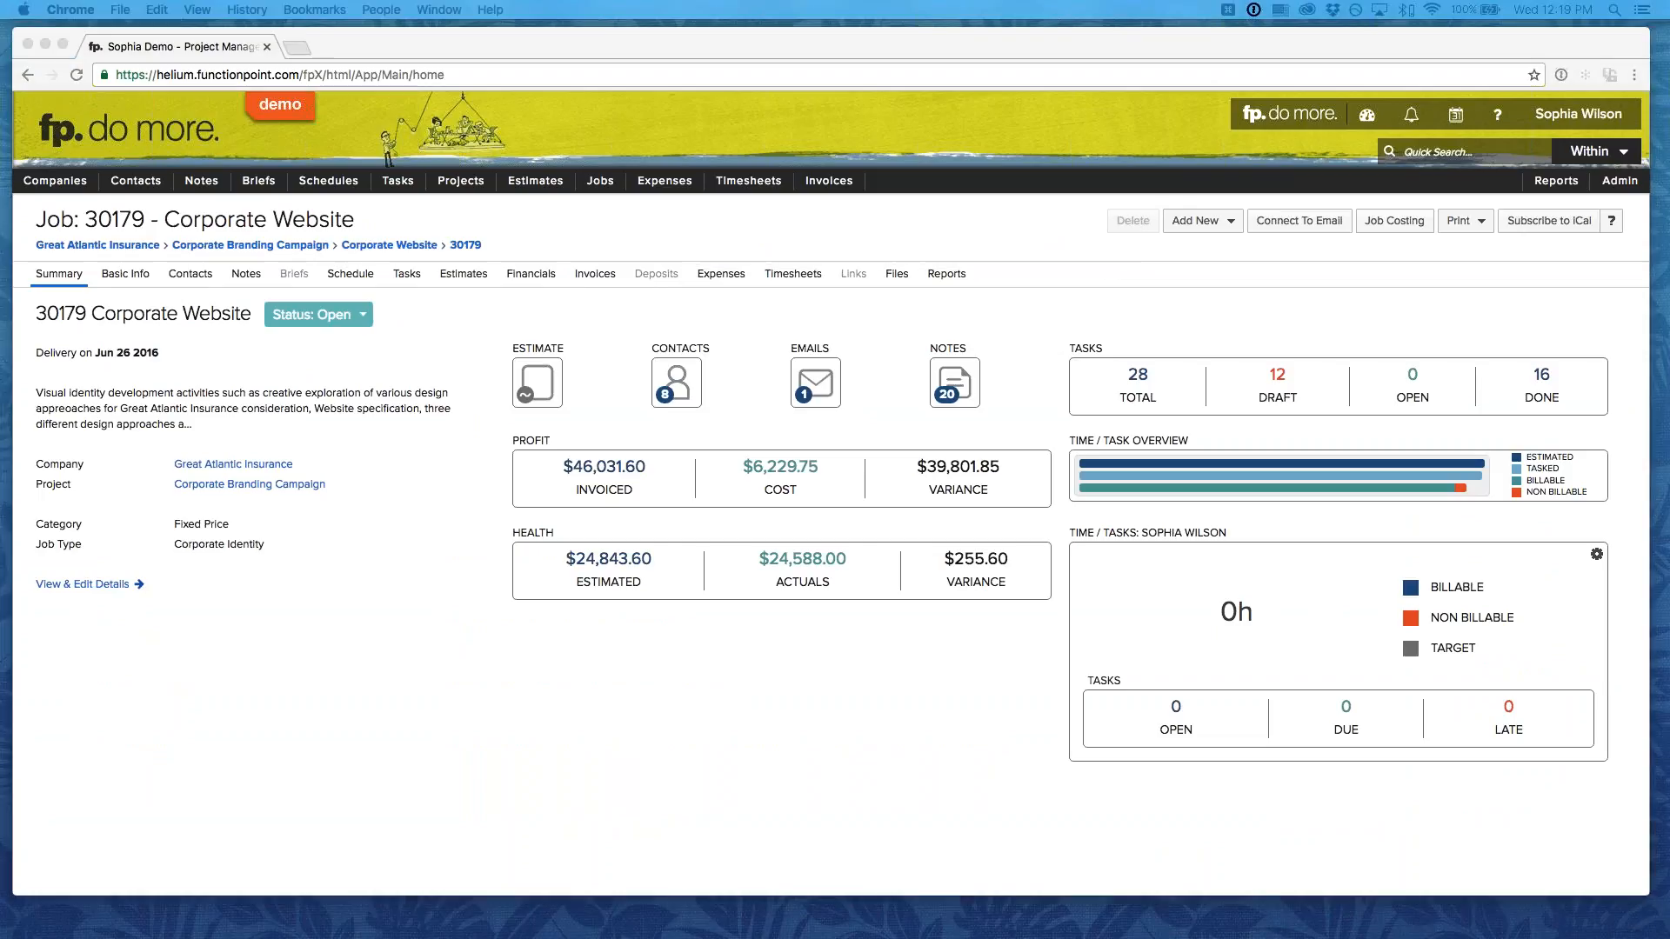
# In the staff member's Safari login, find job 30179, open Corporate Website and check its available job actions.
pyautogui.moveTo(1669, 49); pyautogui.dragTo(493, 64)
pyautogui.moveTo(643, 181)
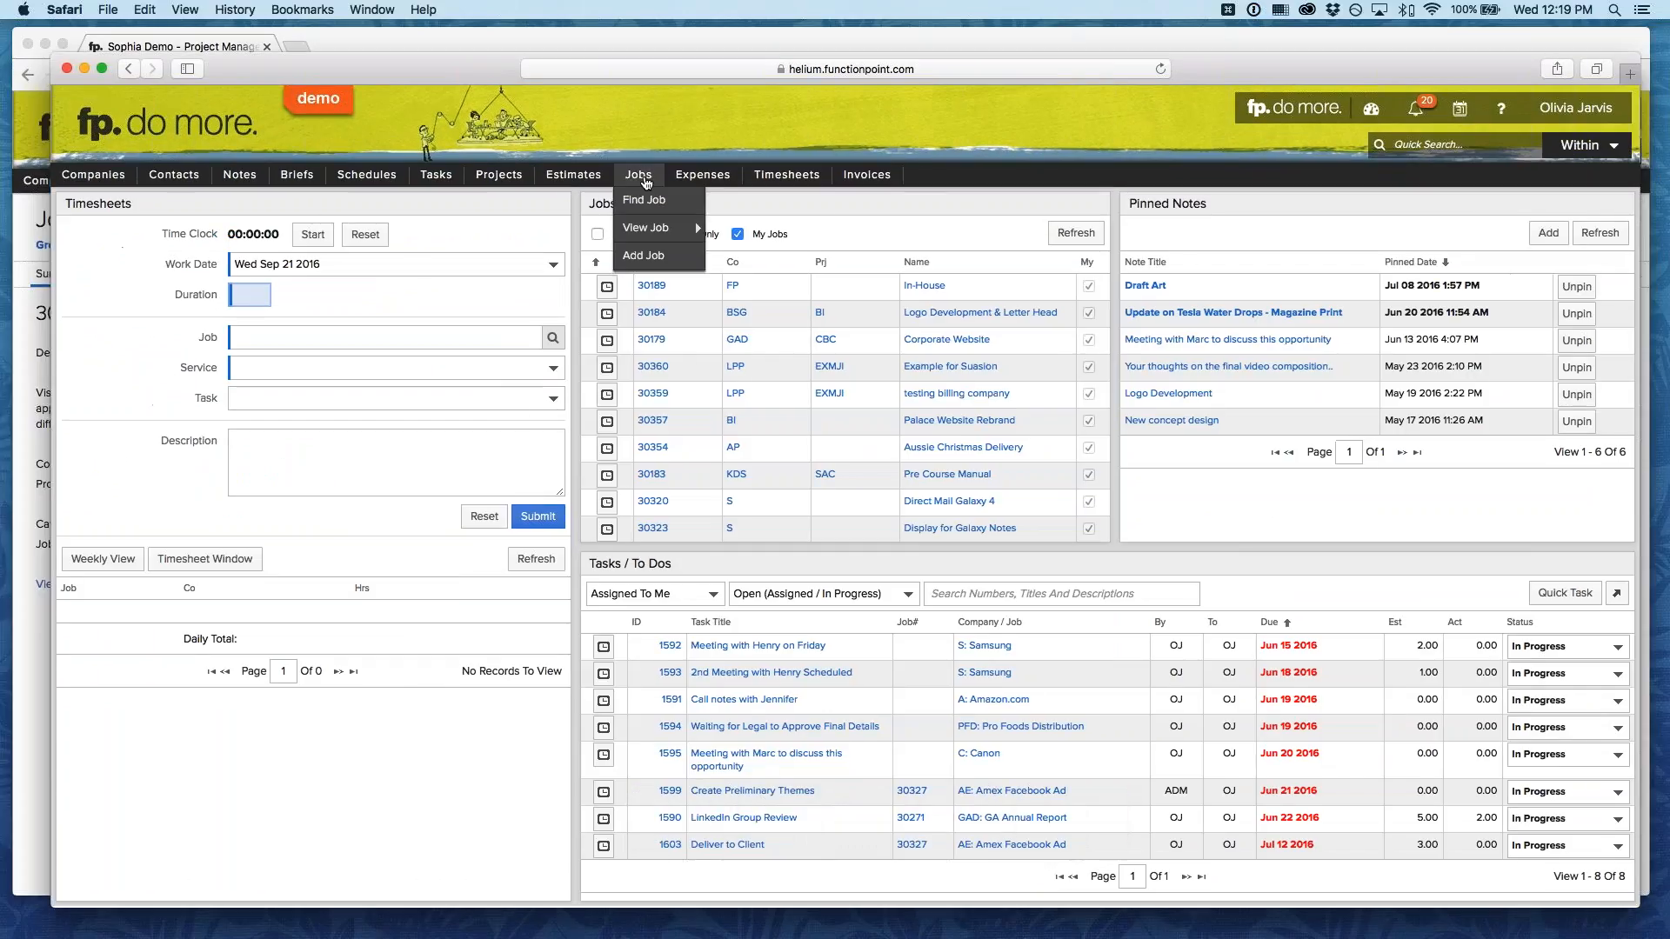
pyautogui.click(646, 203)
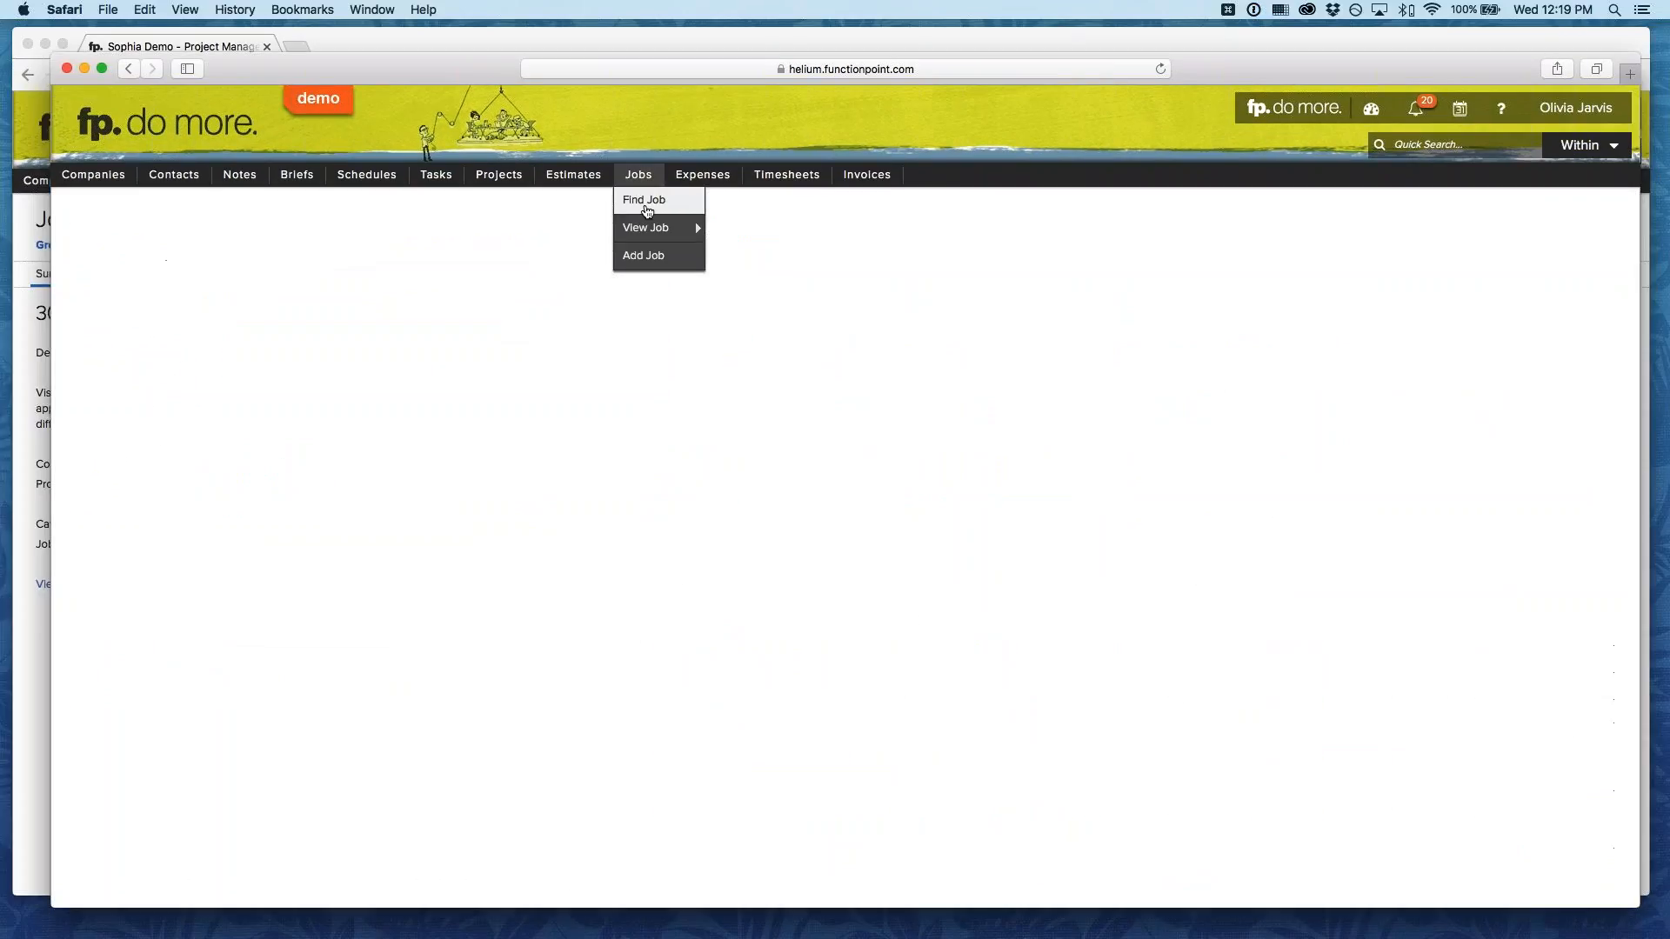
pyautogui.write('30179')
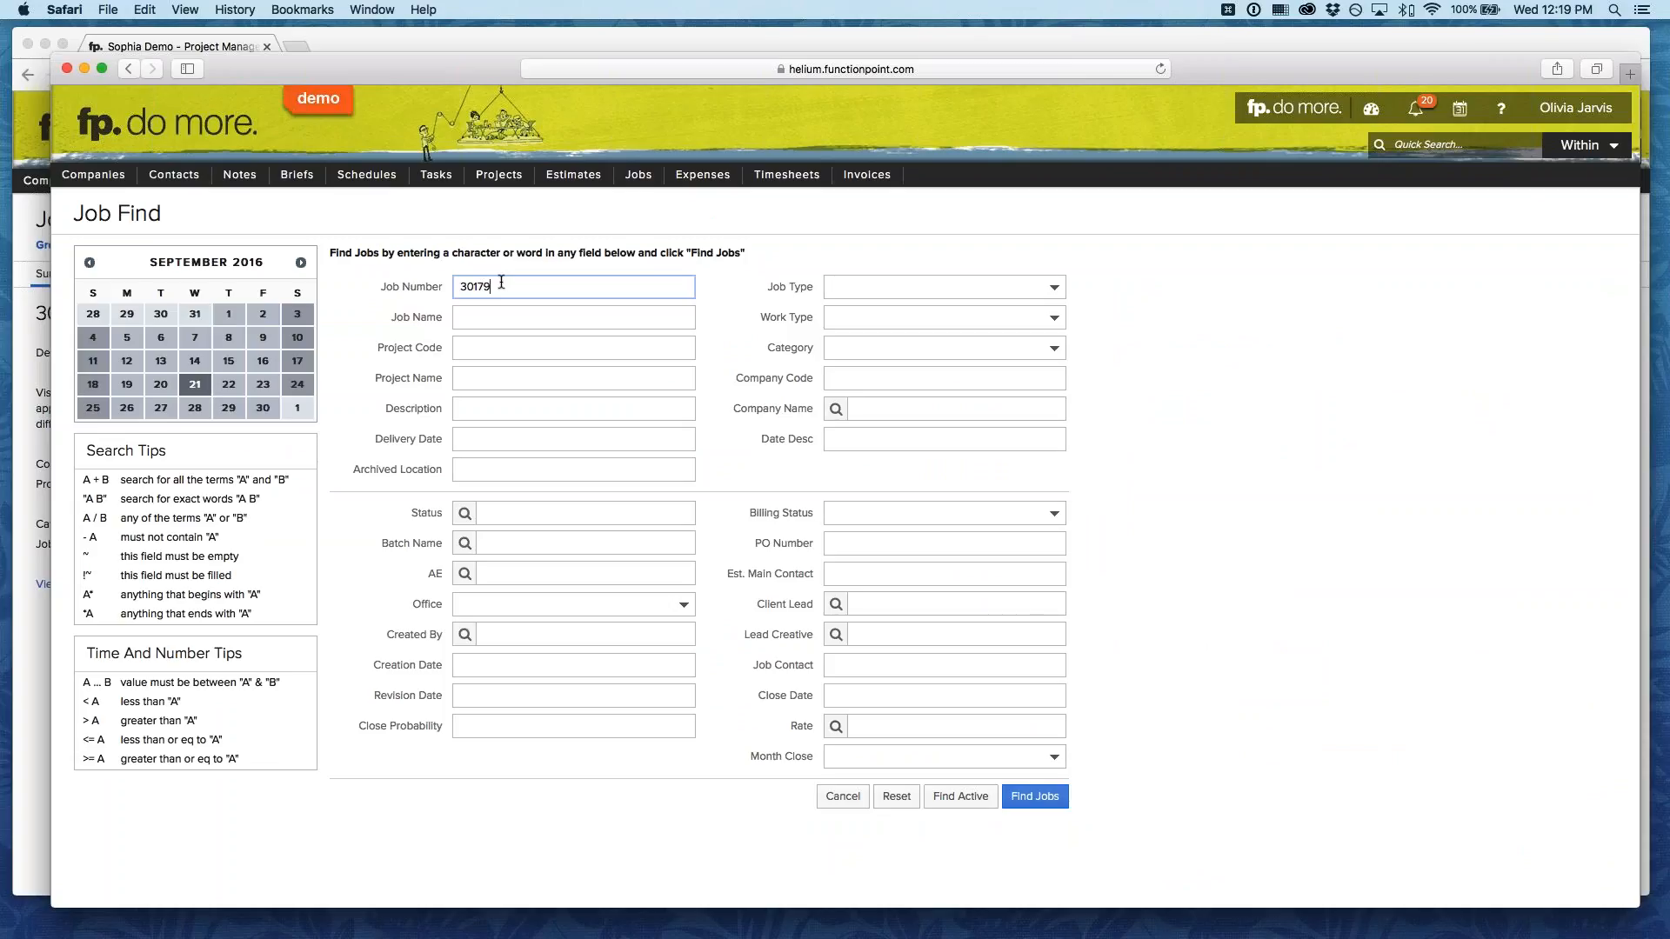
pyautogui.press('Return')
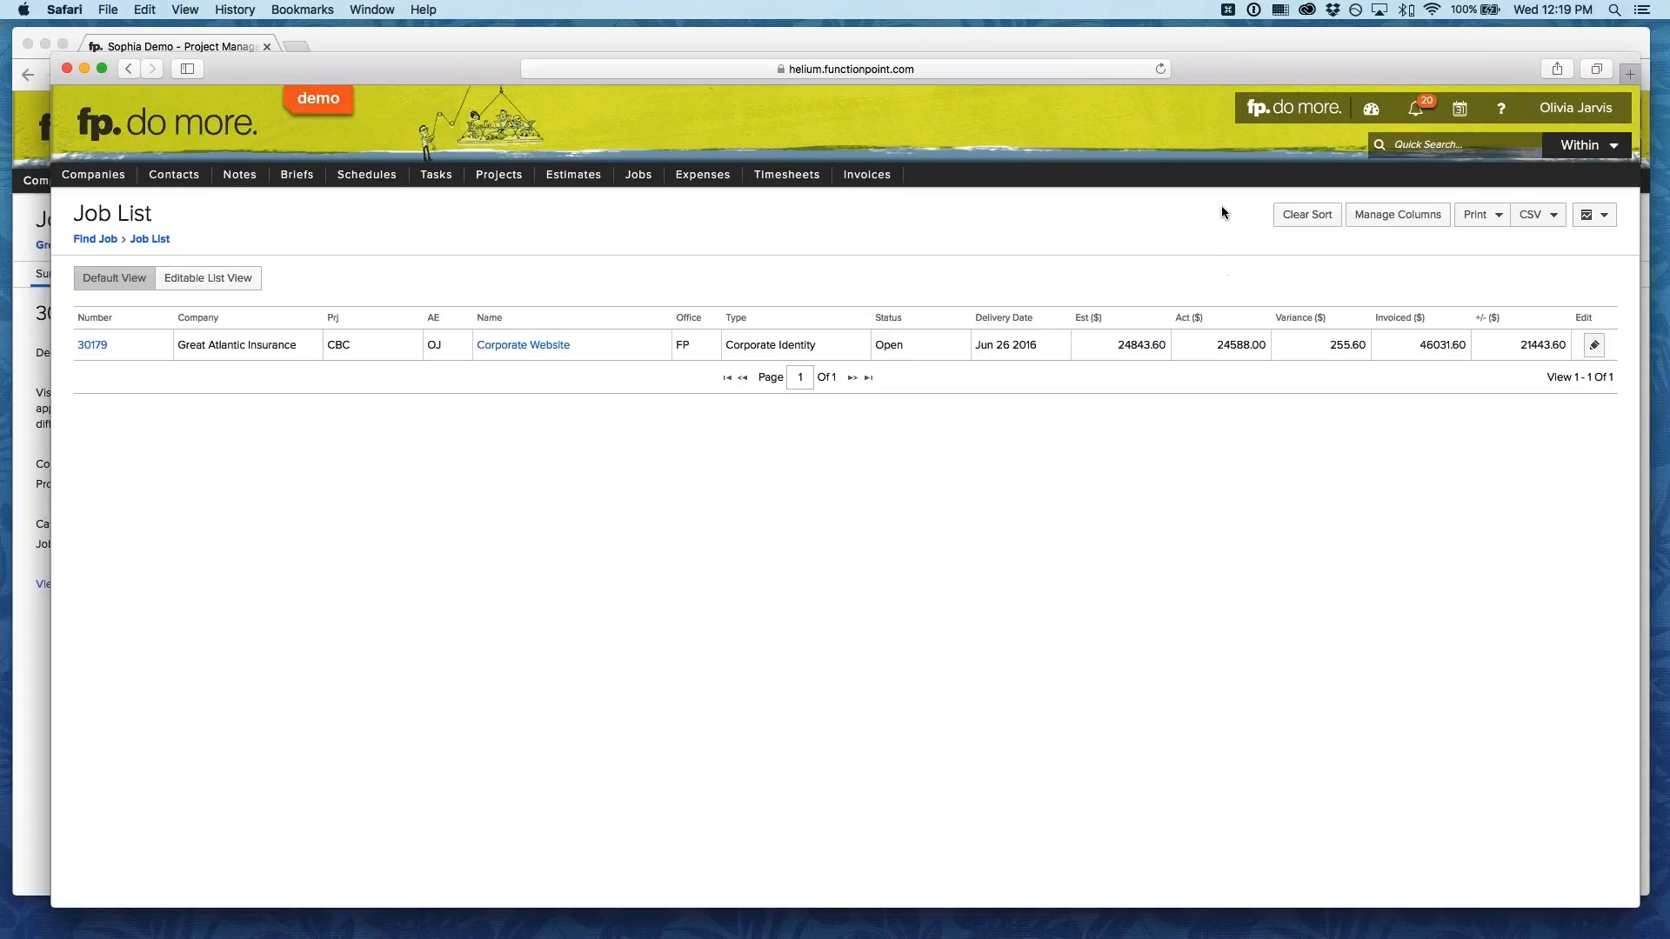
pyautogui.click(522, 345)
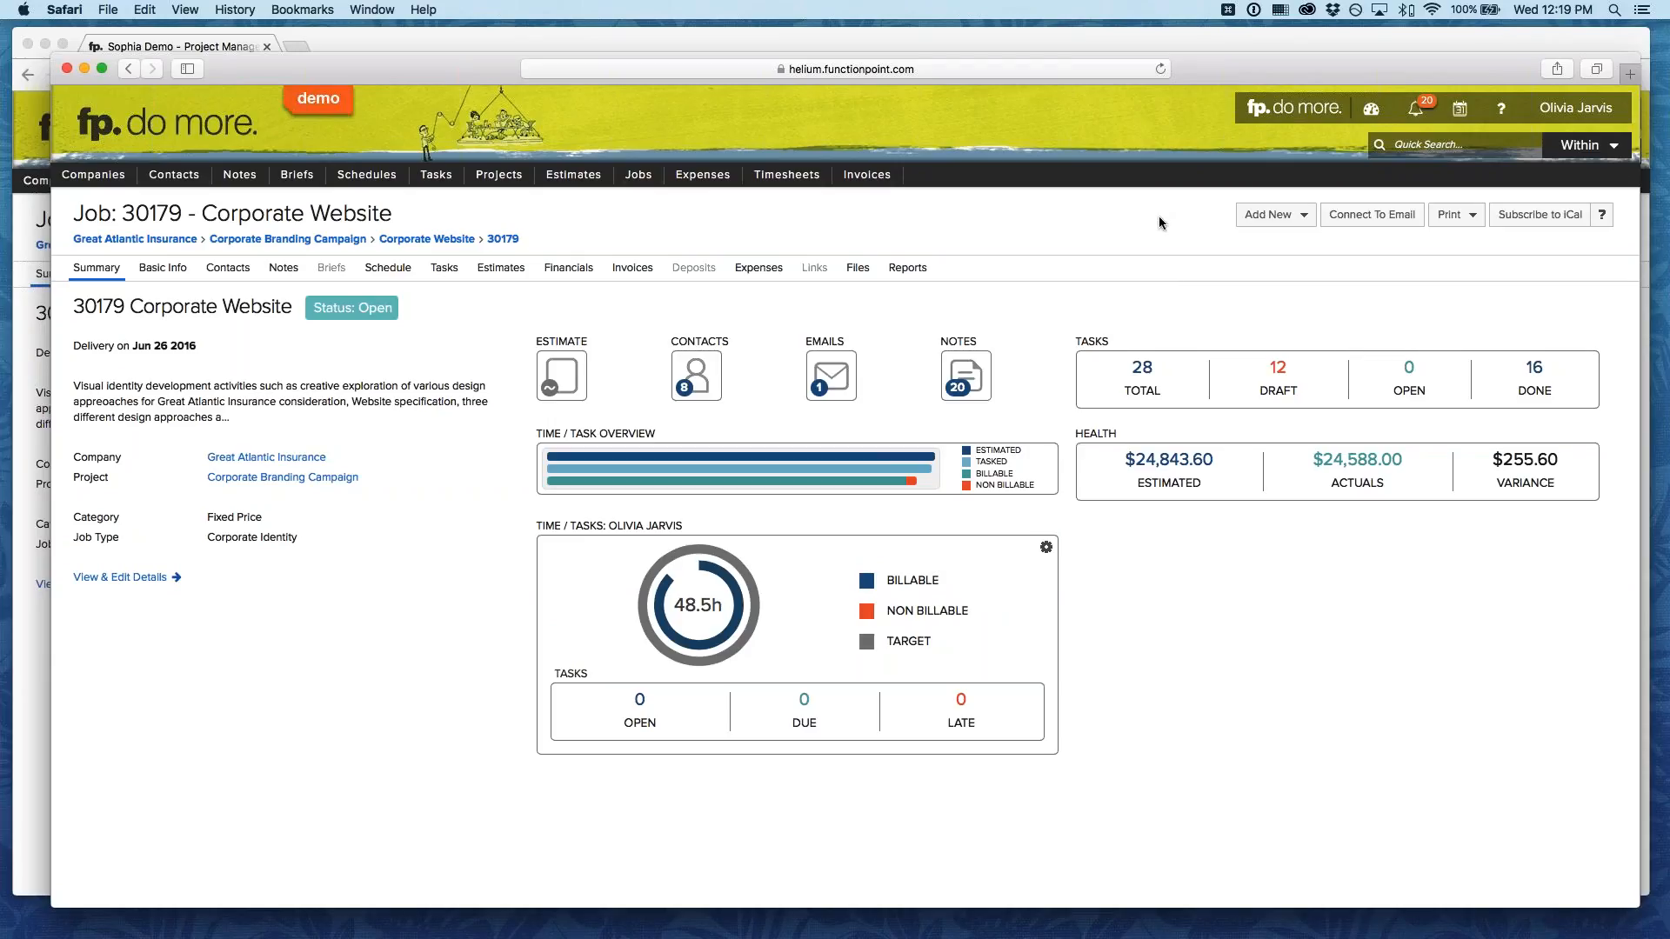
pyautogui.click(1292, 215)
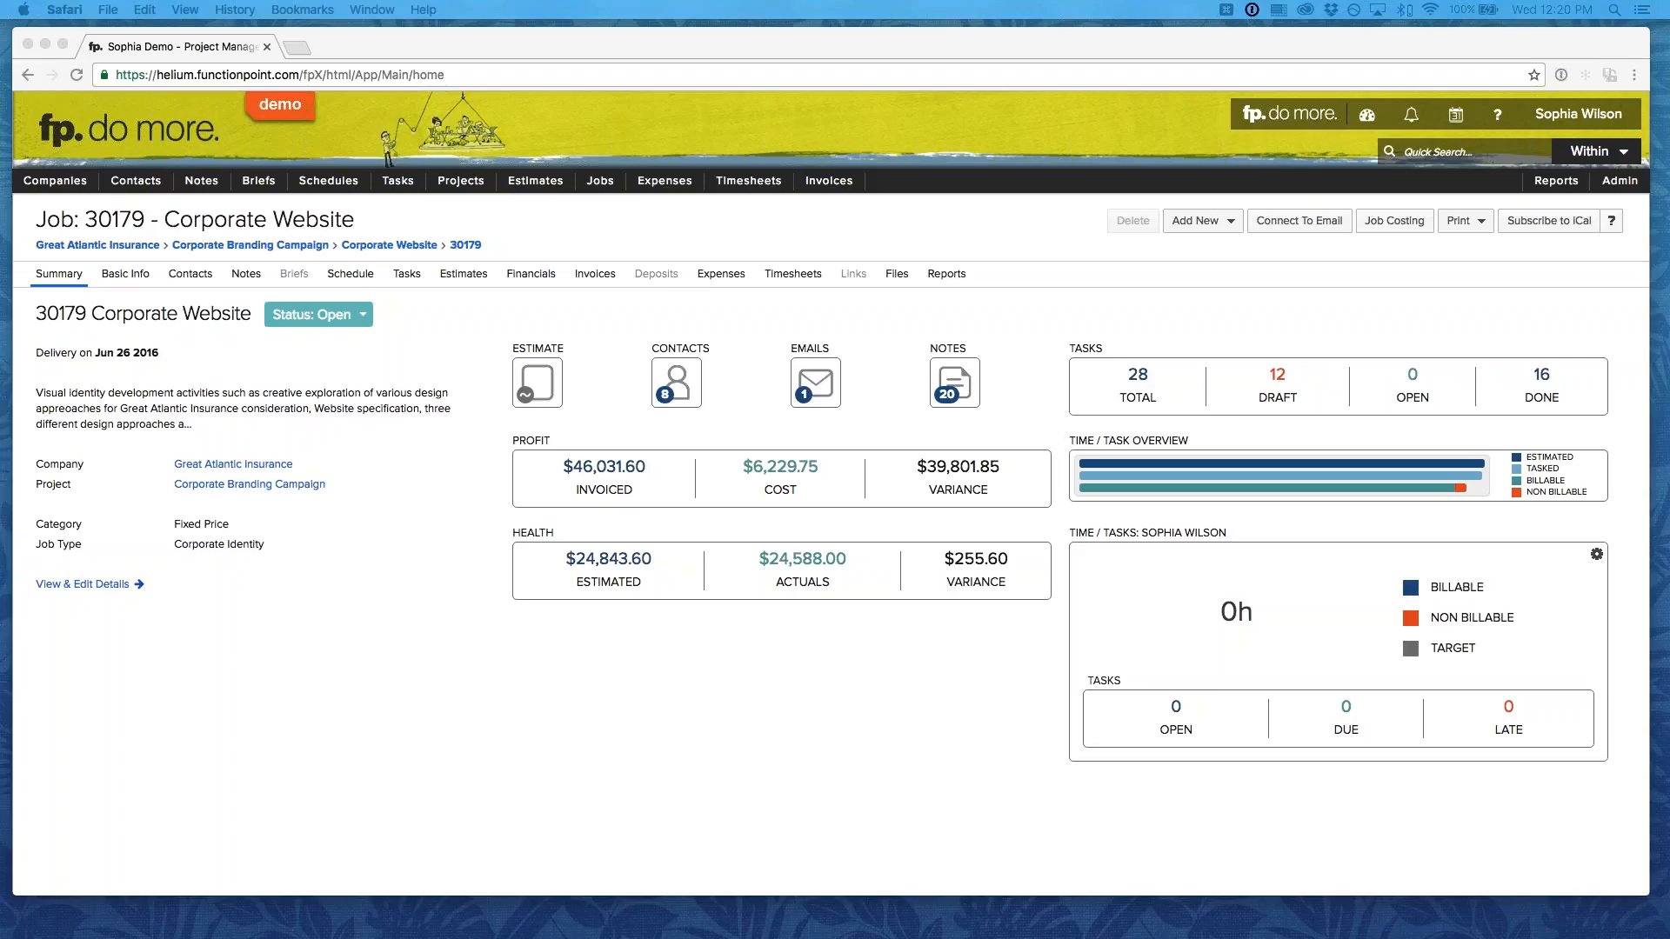
# Switch to Chrome, look over the report categories, and load the Account Executive permission set for editing.
pyautogui.click(1553, 184)
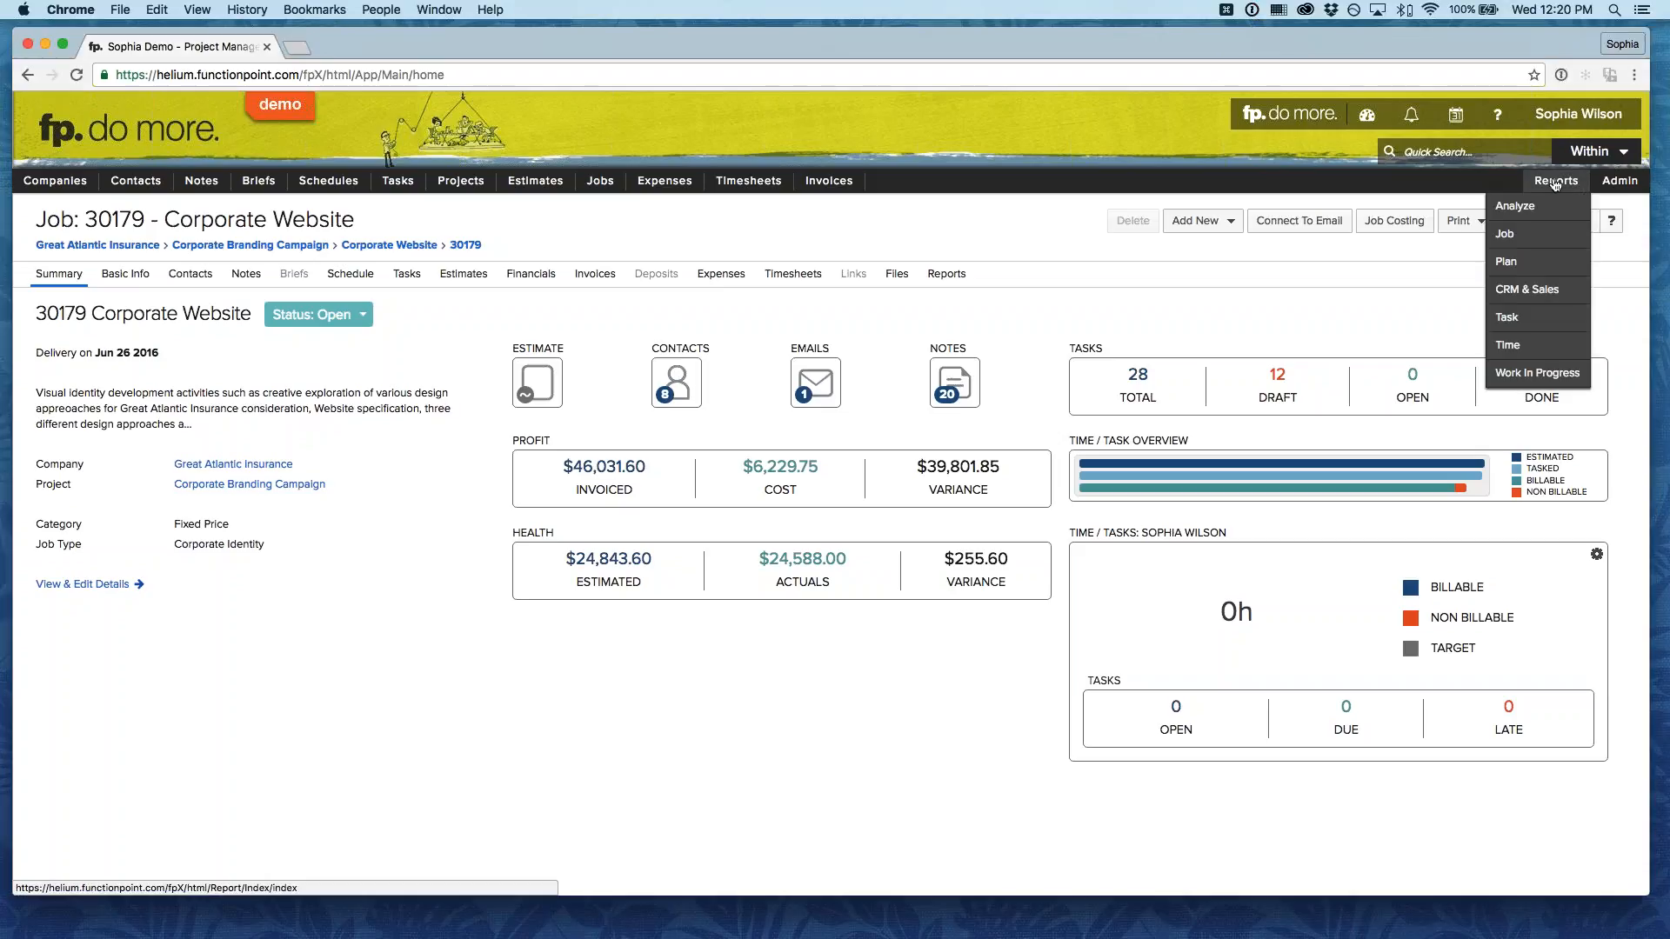
pyautogui.click(1541, 273)
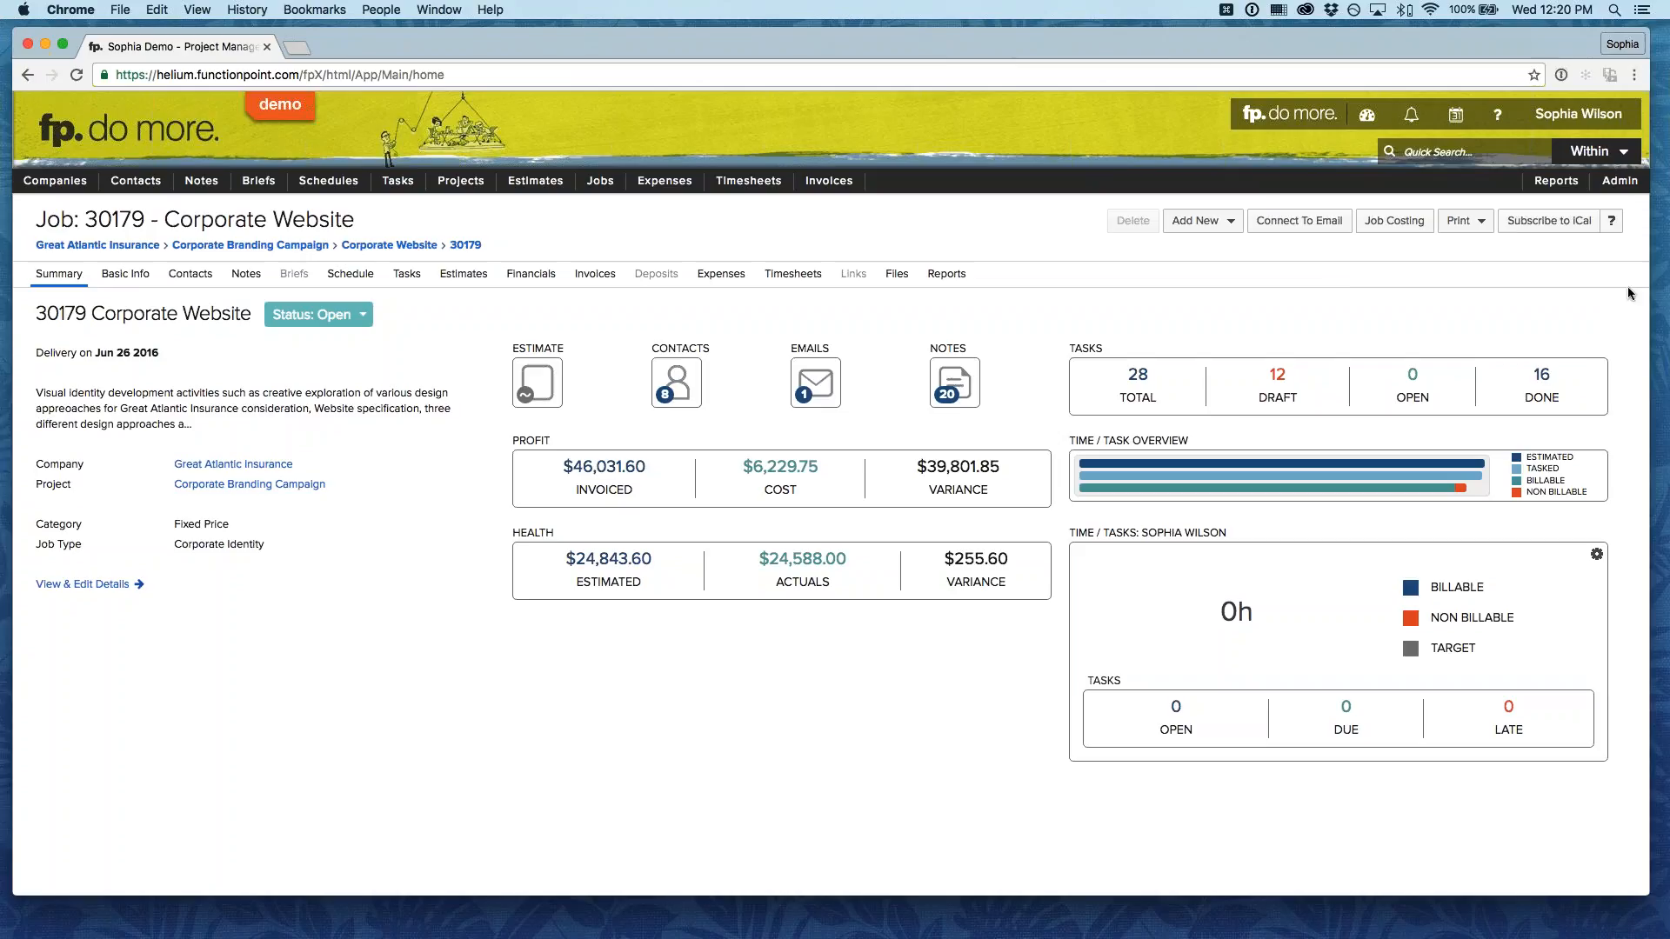
pyautogui.click(1620, 180)
pyautogui.moveTo(1574, 264)
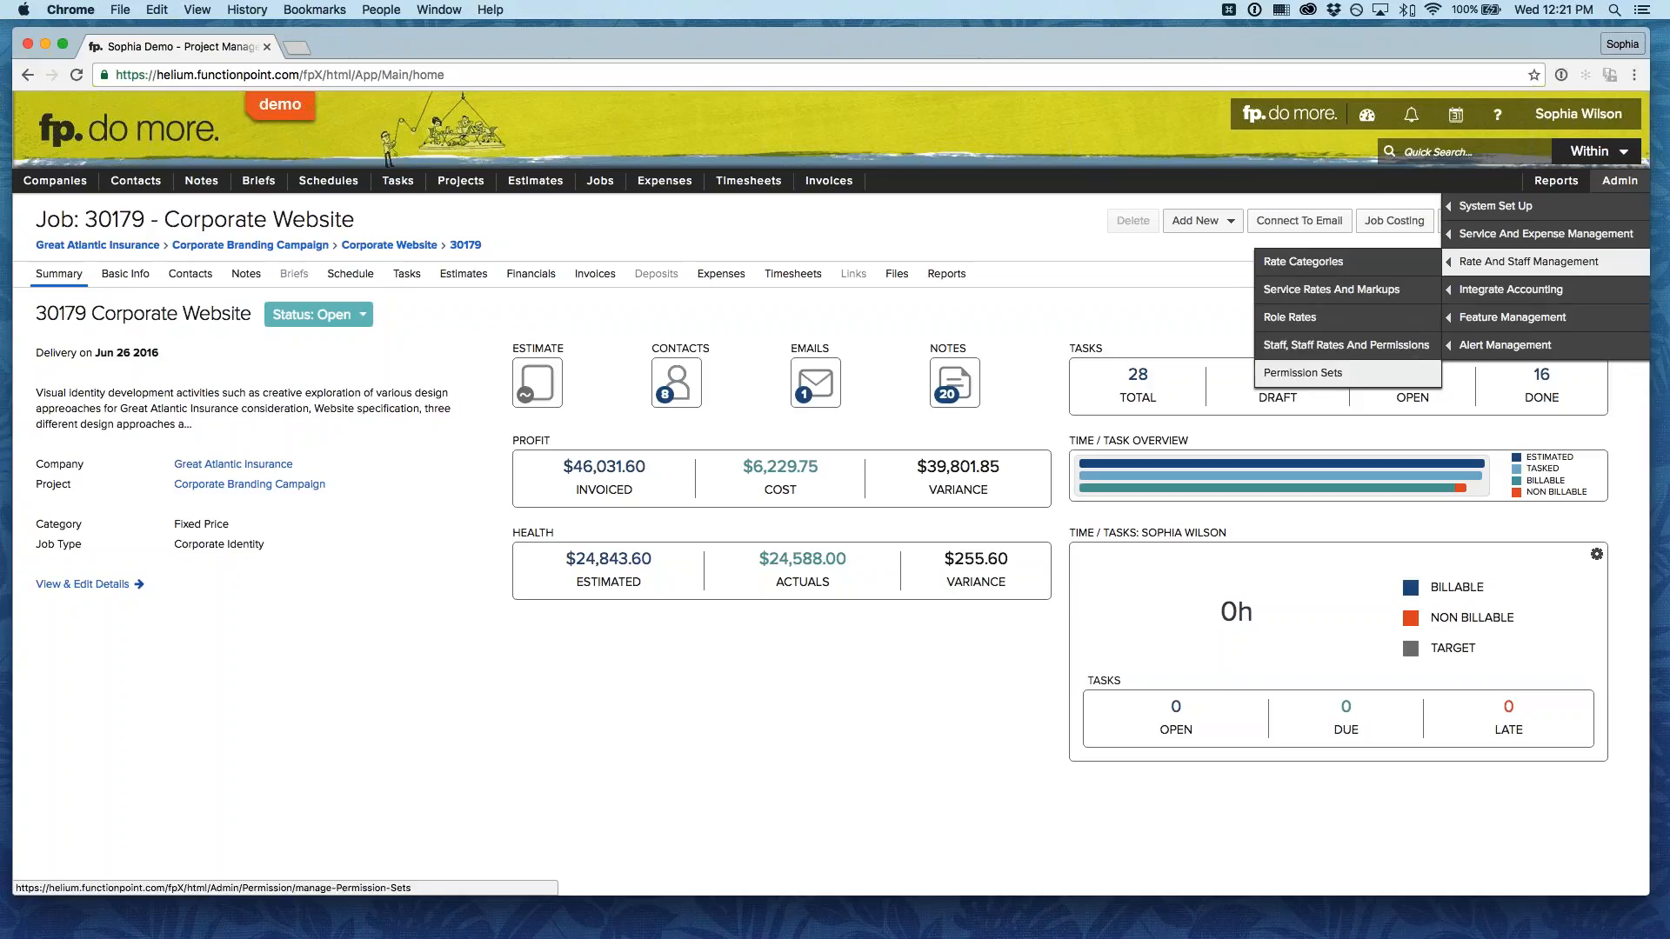
pyautogui.click(1318, 380)
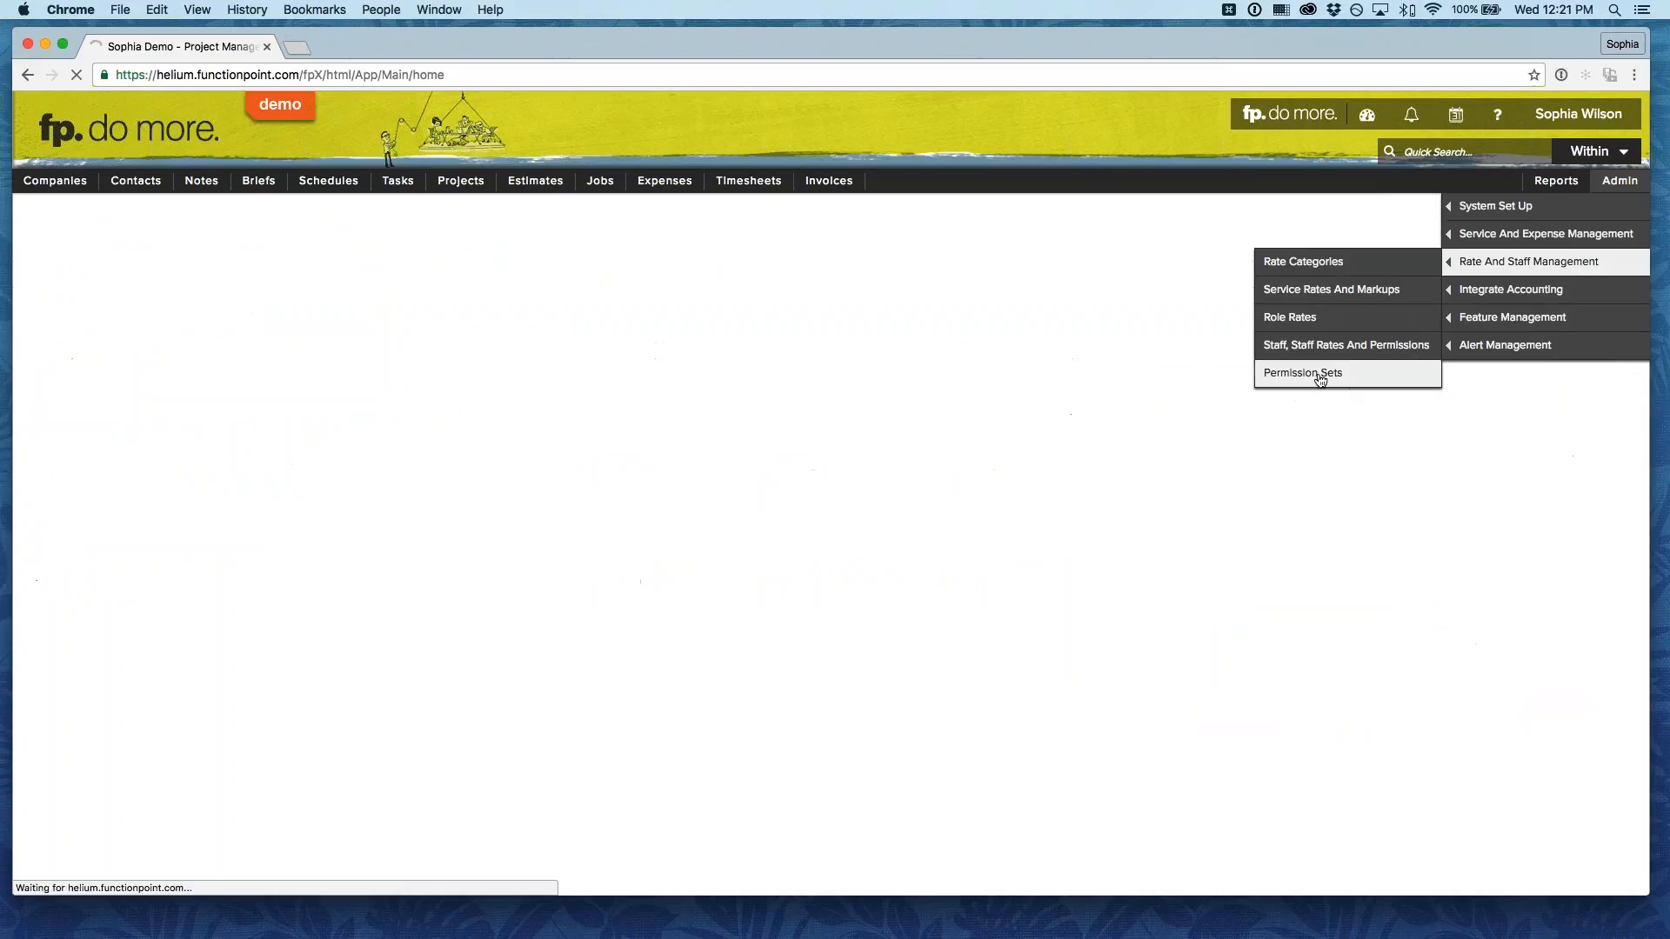
pyautogui.click(421, 315)
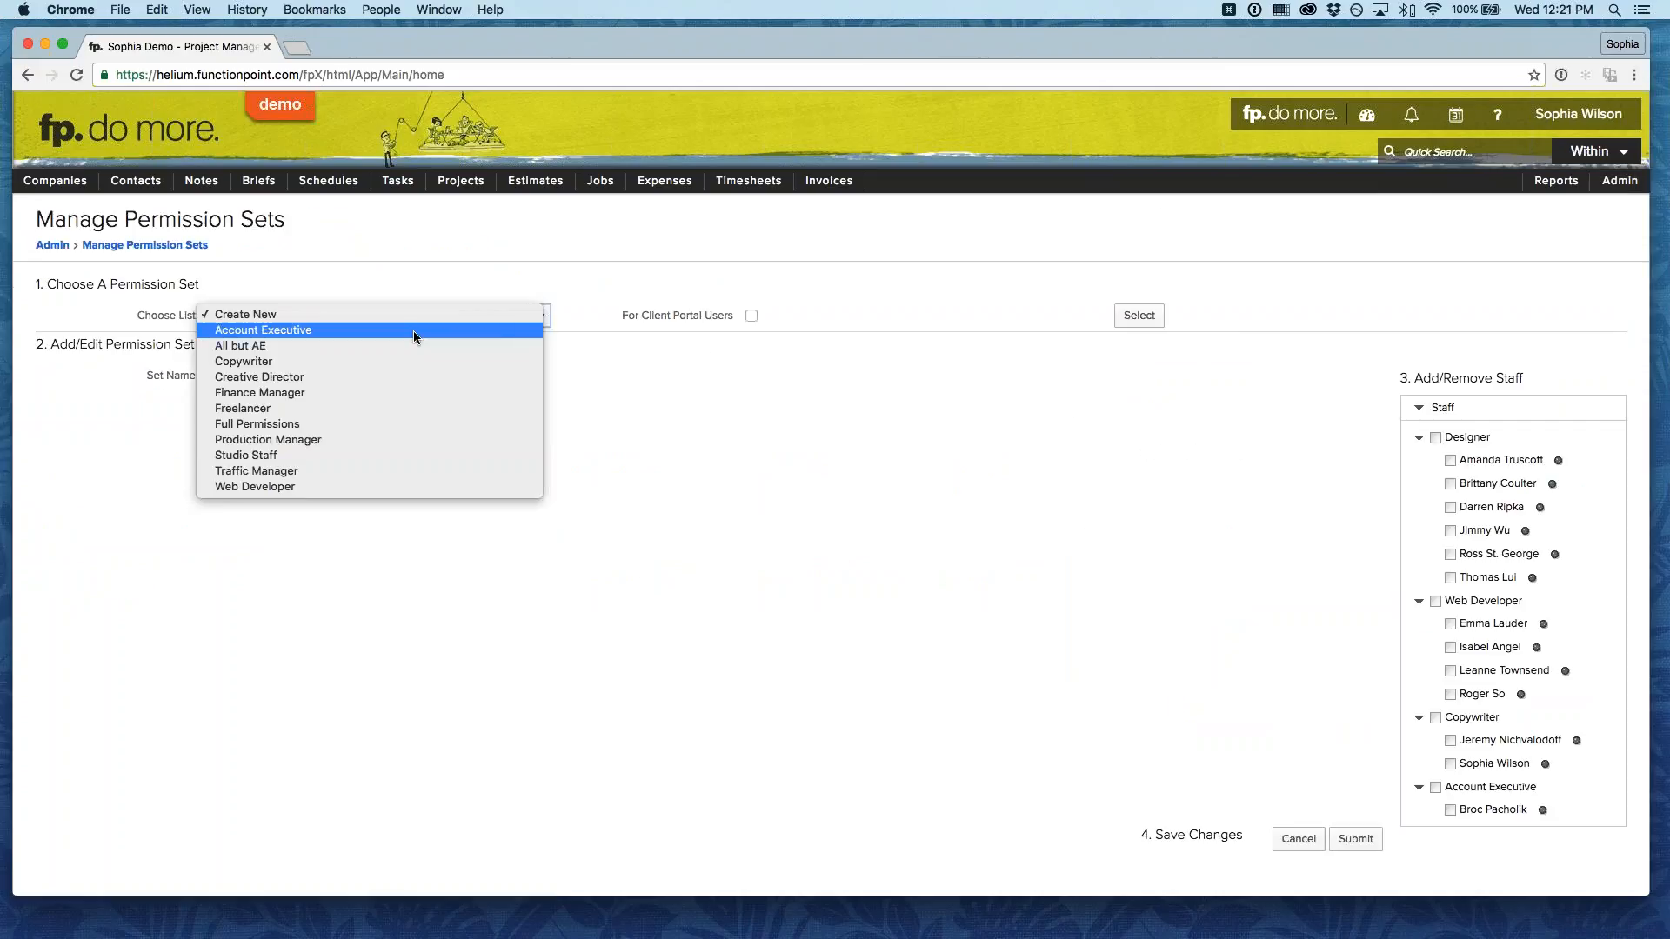
pyautogui.click(414, 330)
pyautogui.click(602, 316)
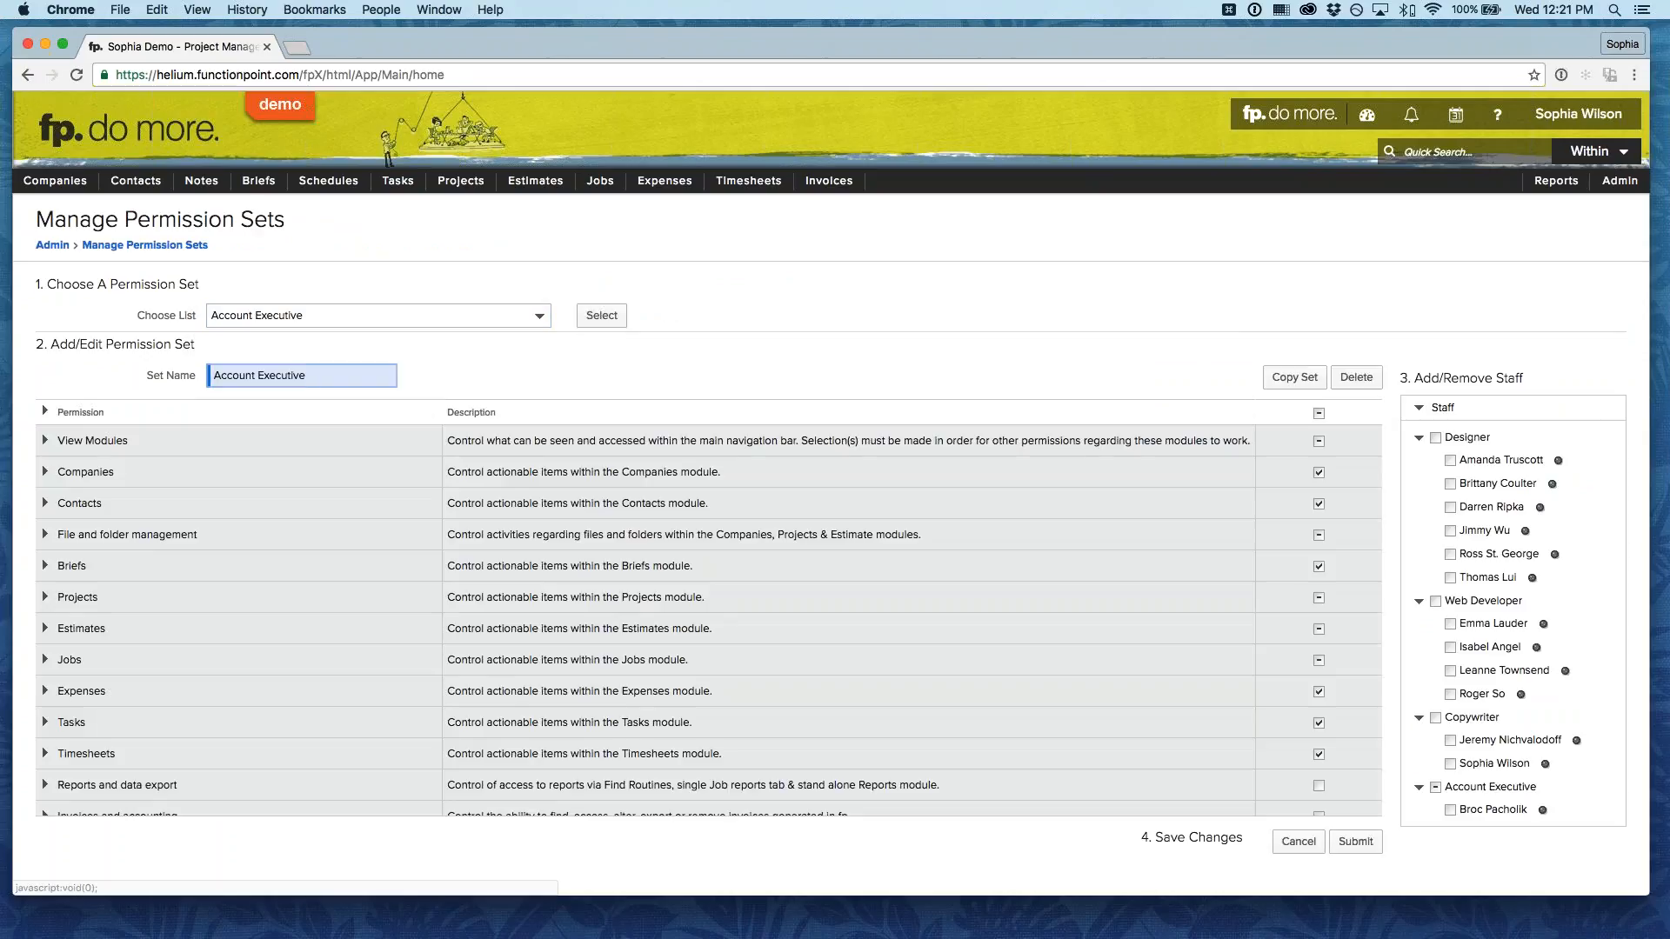
# Enable the Report | View permission under View Modules and collapse the permission groups.
pyautogui.click(44, 440)
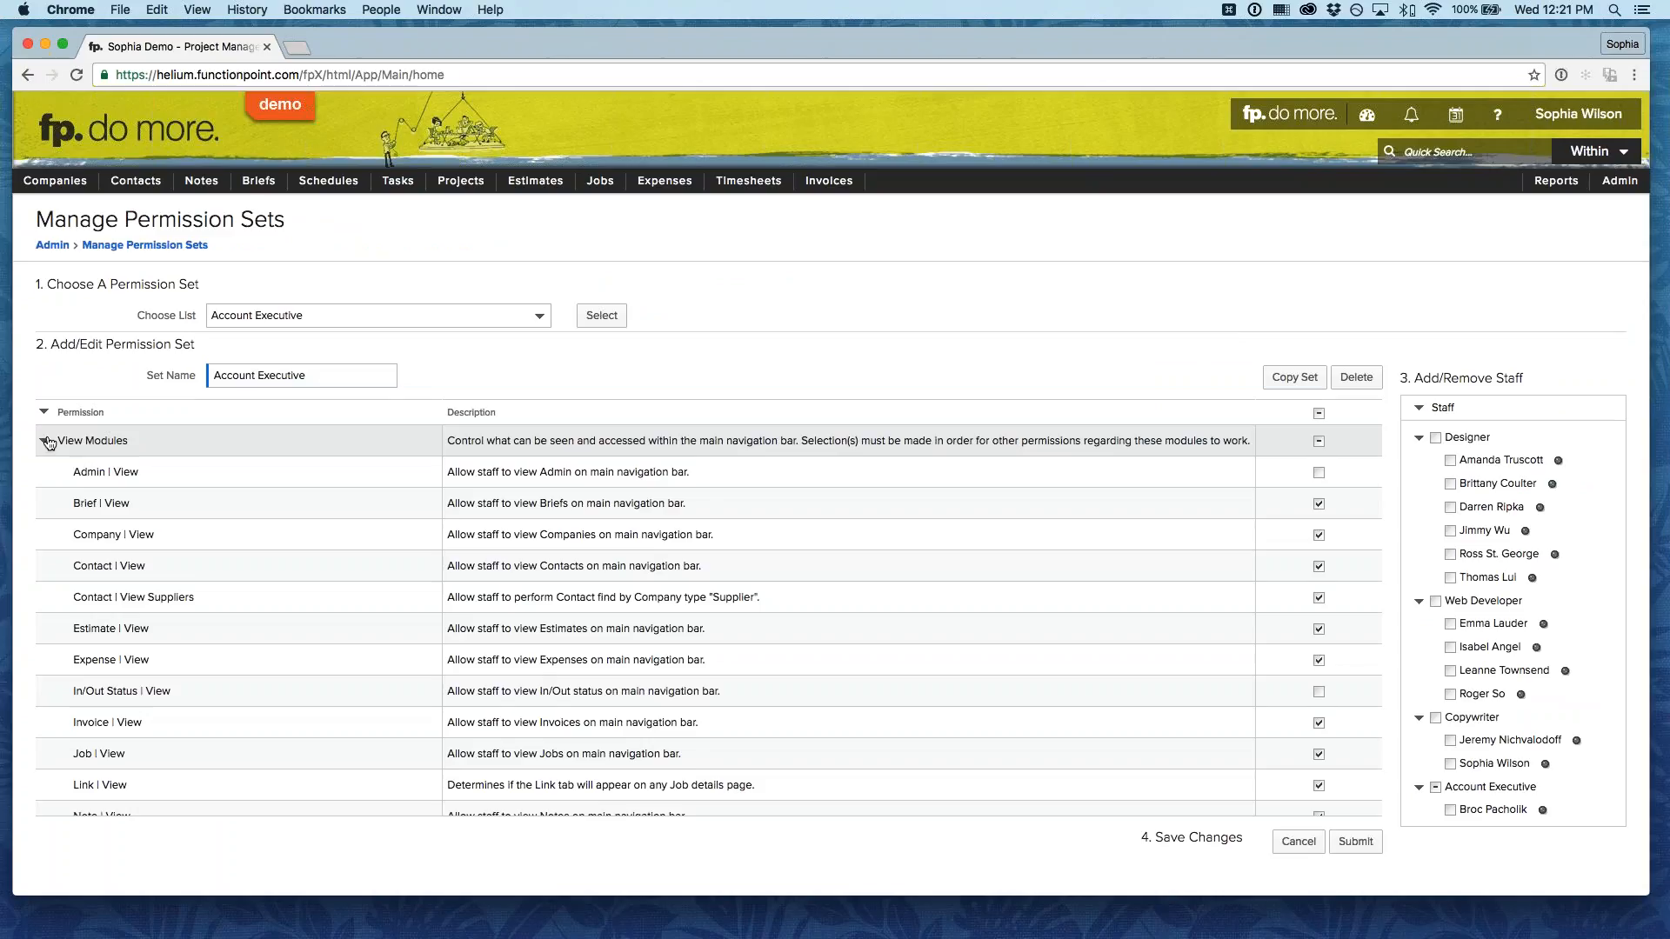
pyautogui.scroll(-5, 776, 565)
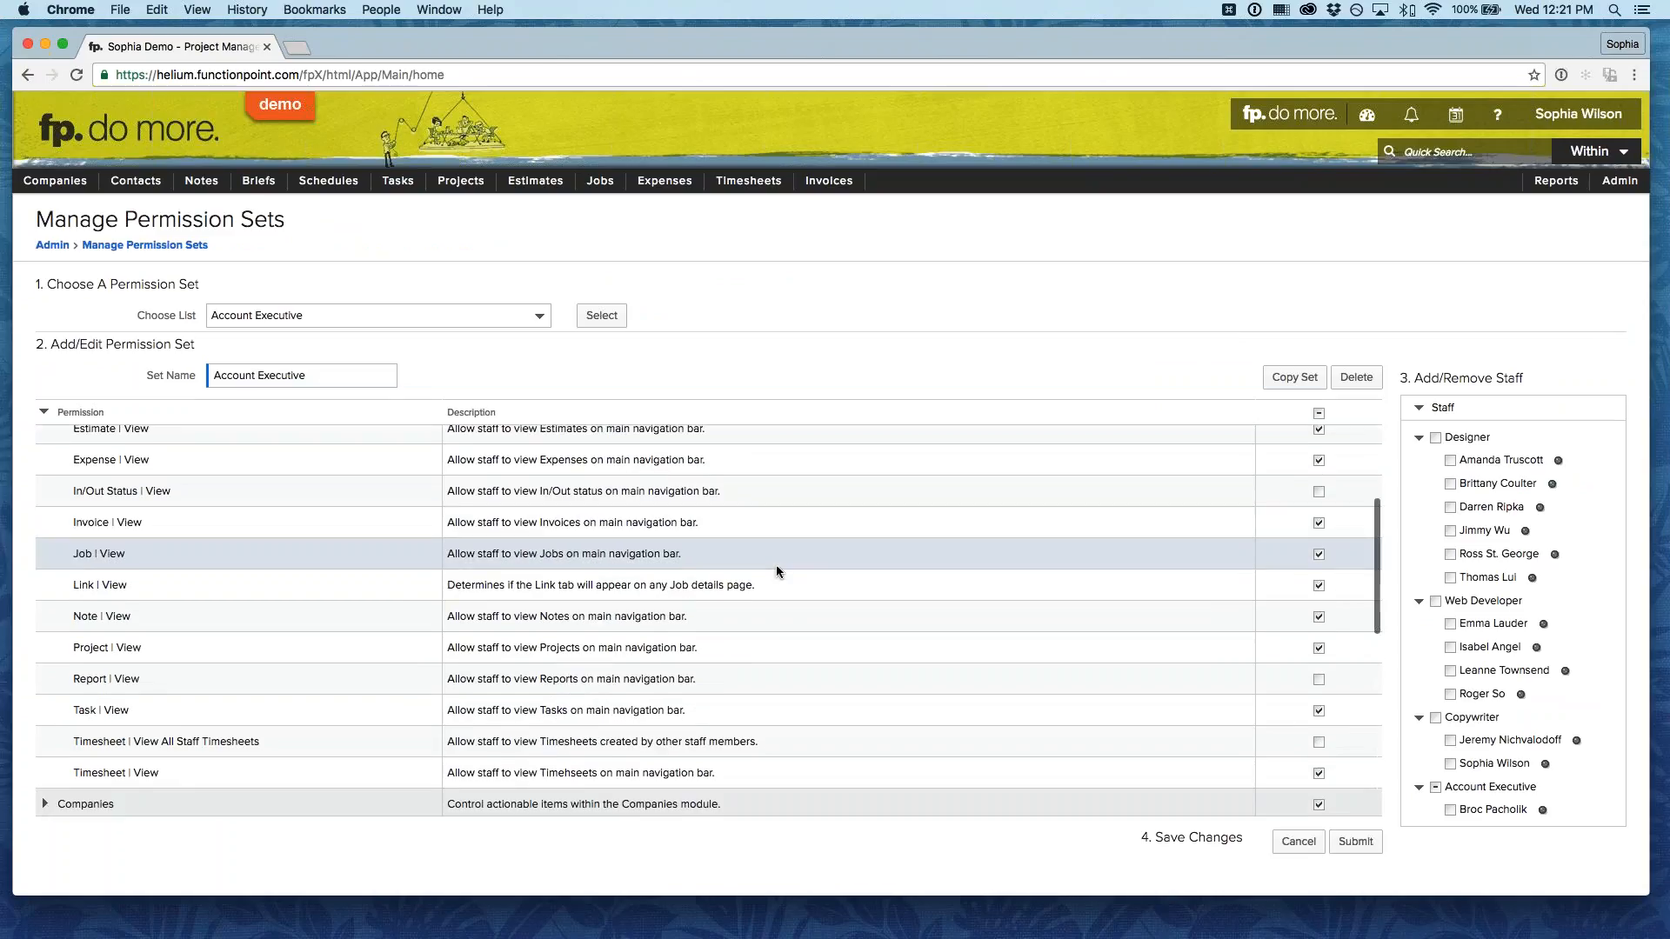
pyautogui.scroll(1, 776, 565)
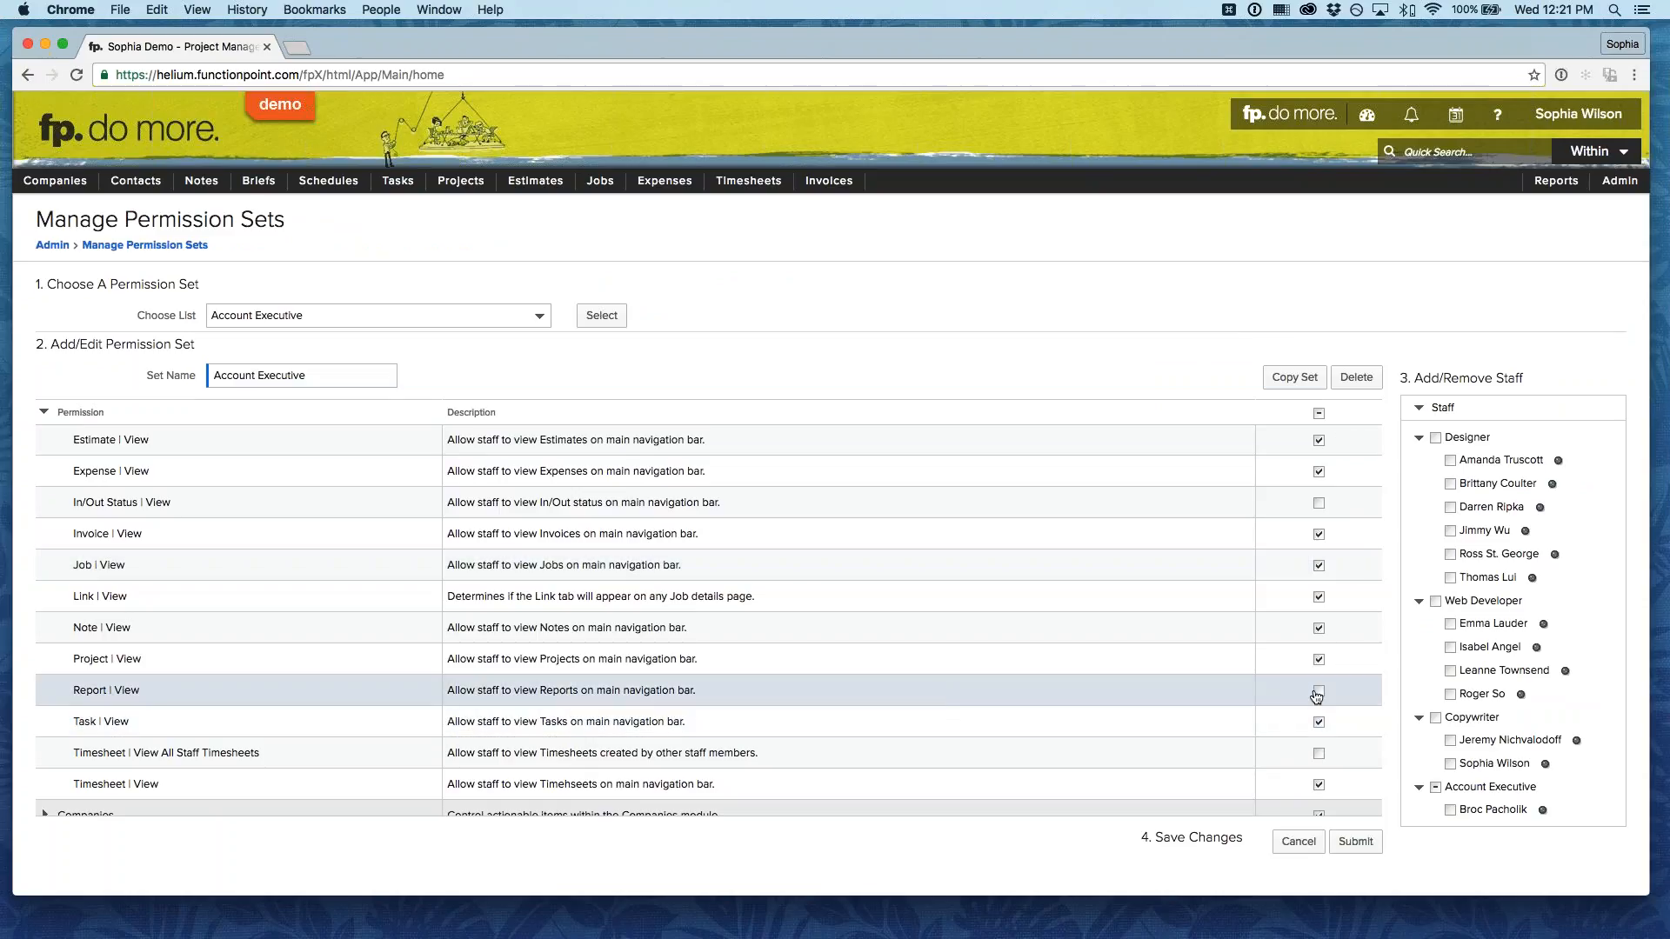
pyautogui.click(44, 412)
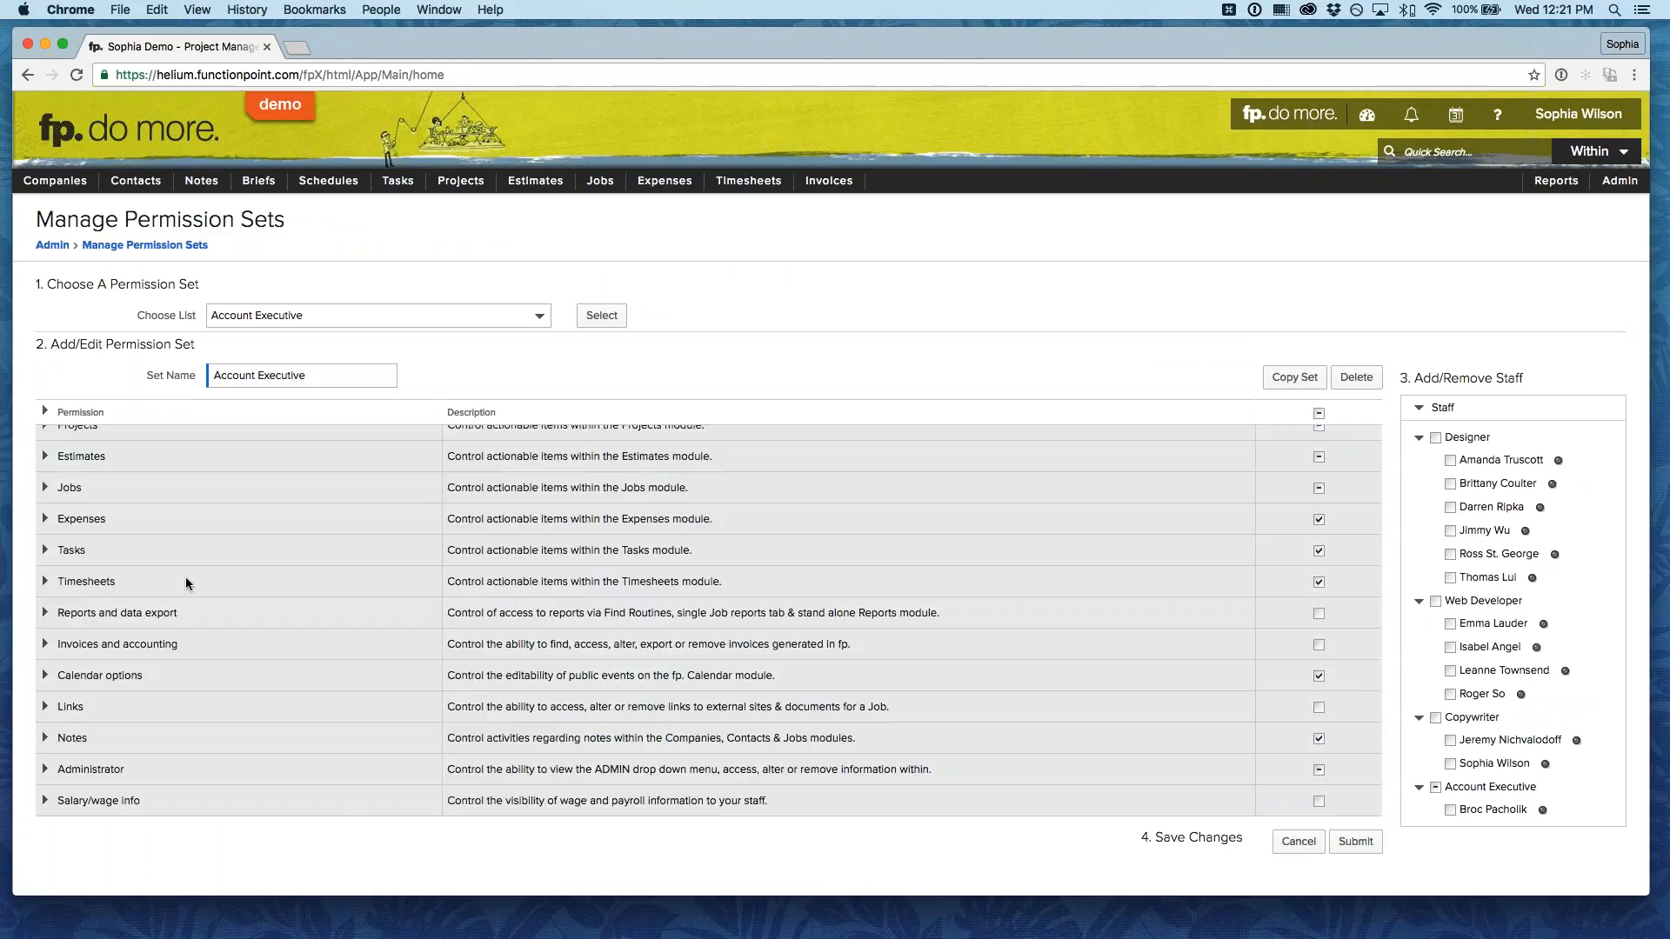
# Under Reports and data export, enable the Export To File permissions for Brief, Company, Contact and Estimate.
pyautogui.click(45, 614)
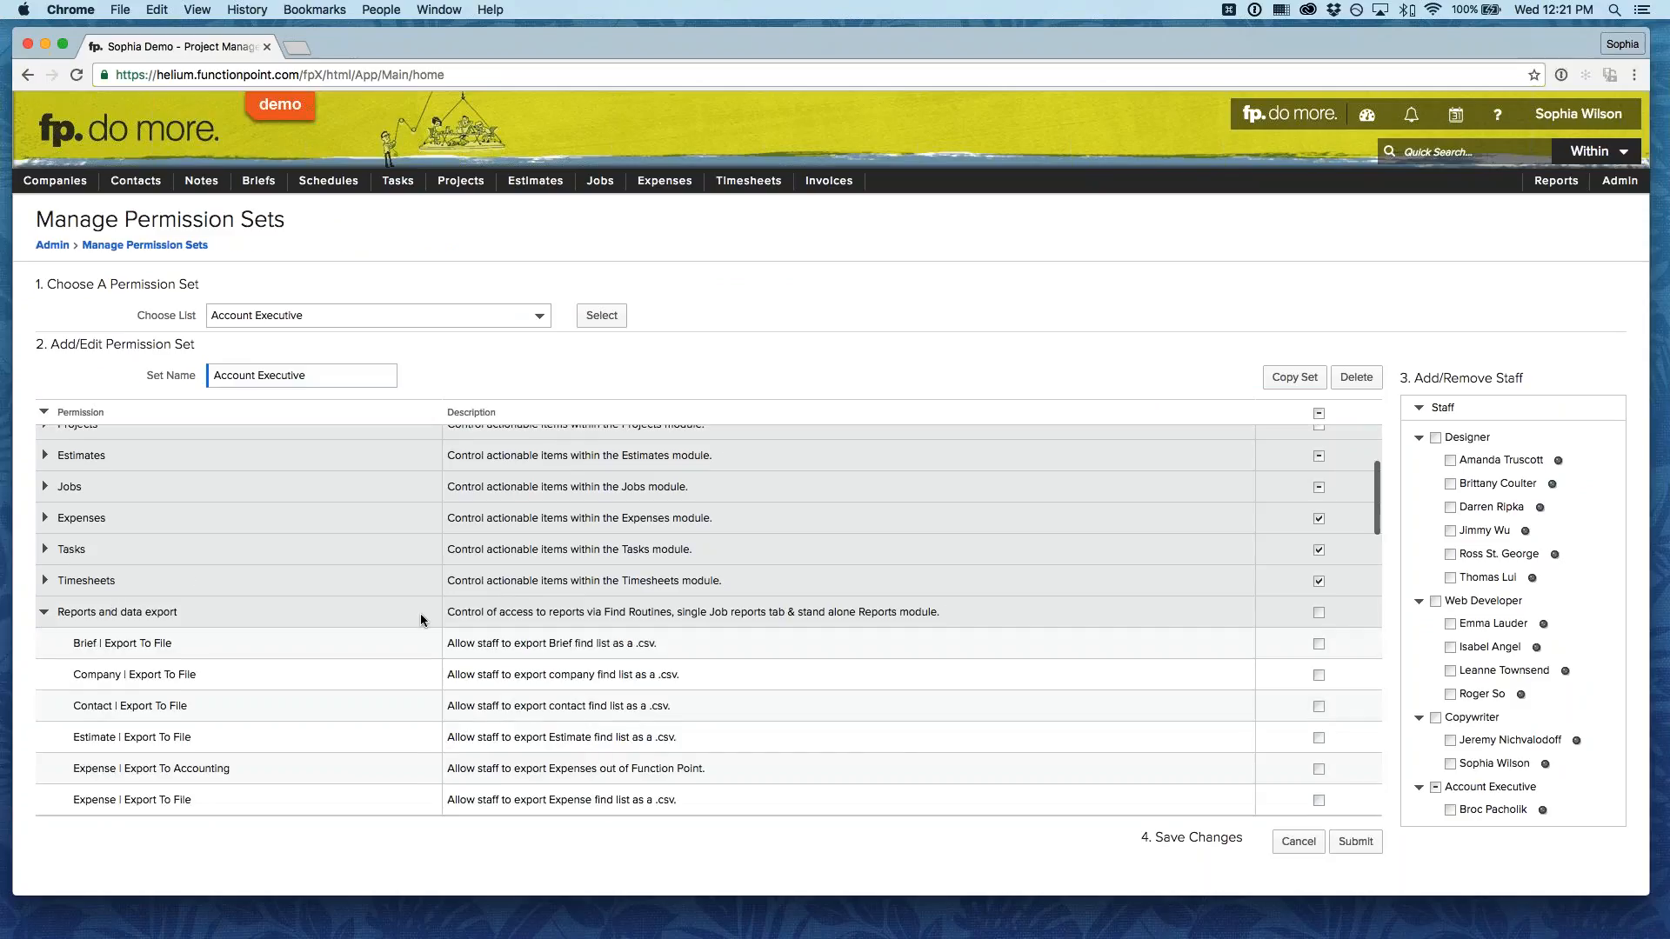
pyautogui.scroll(-2, 420, 615)
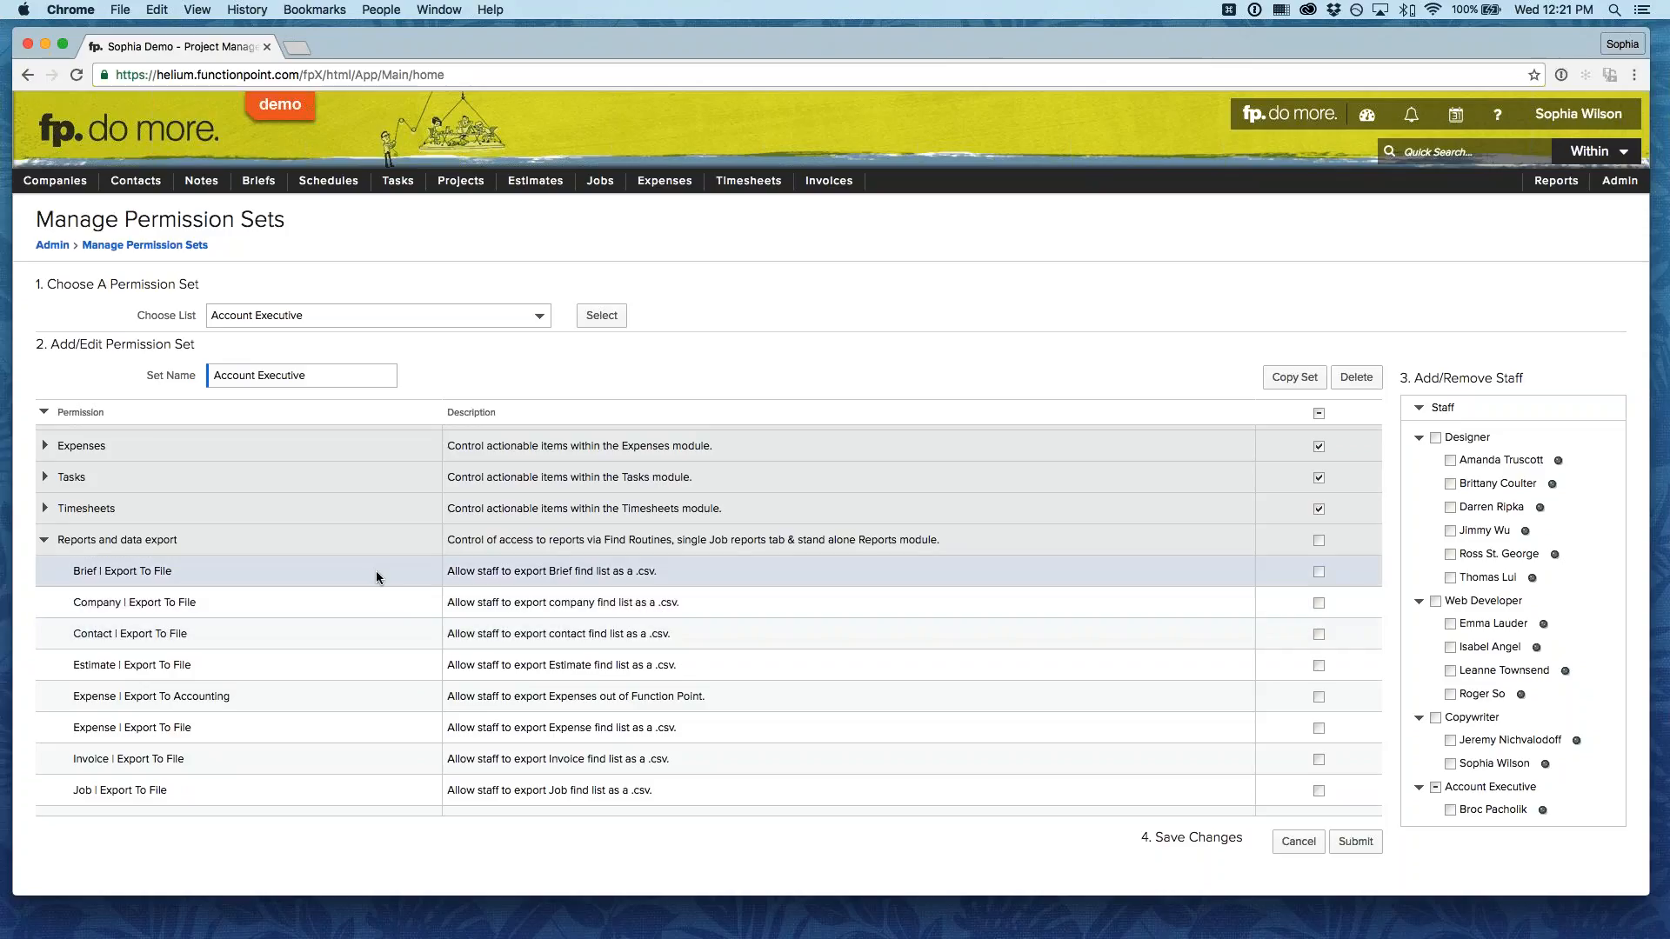
pyautogui.click(1208, 574)
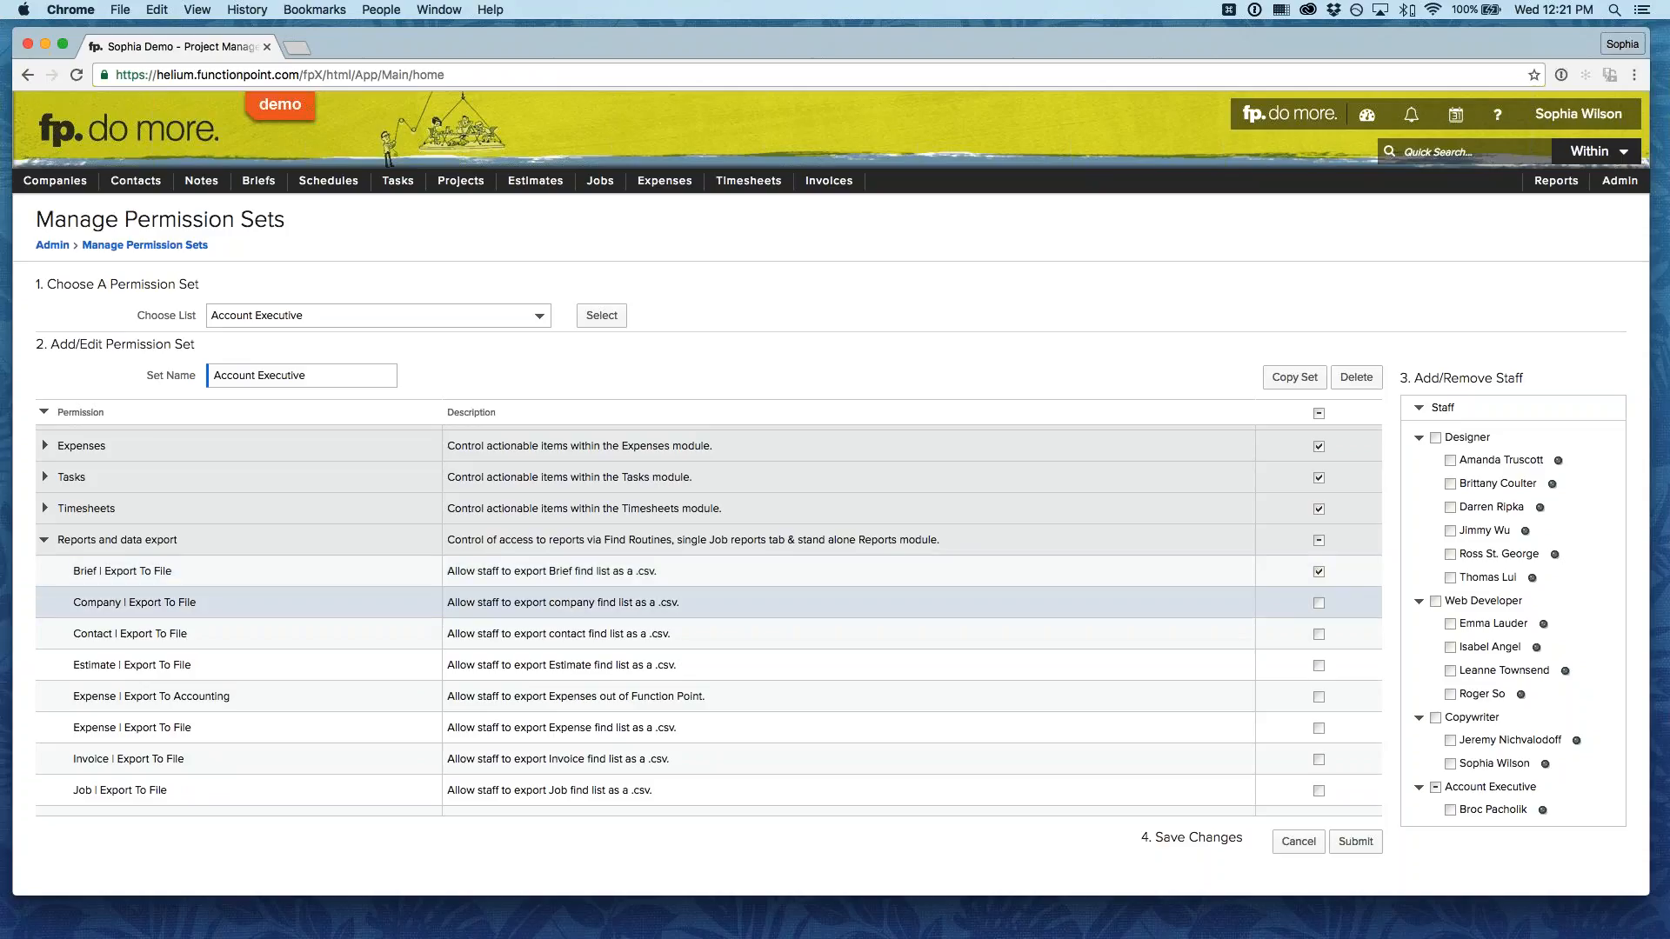
pyautogui.click(1319, 634)
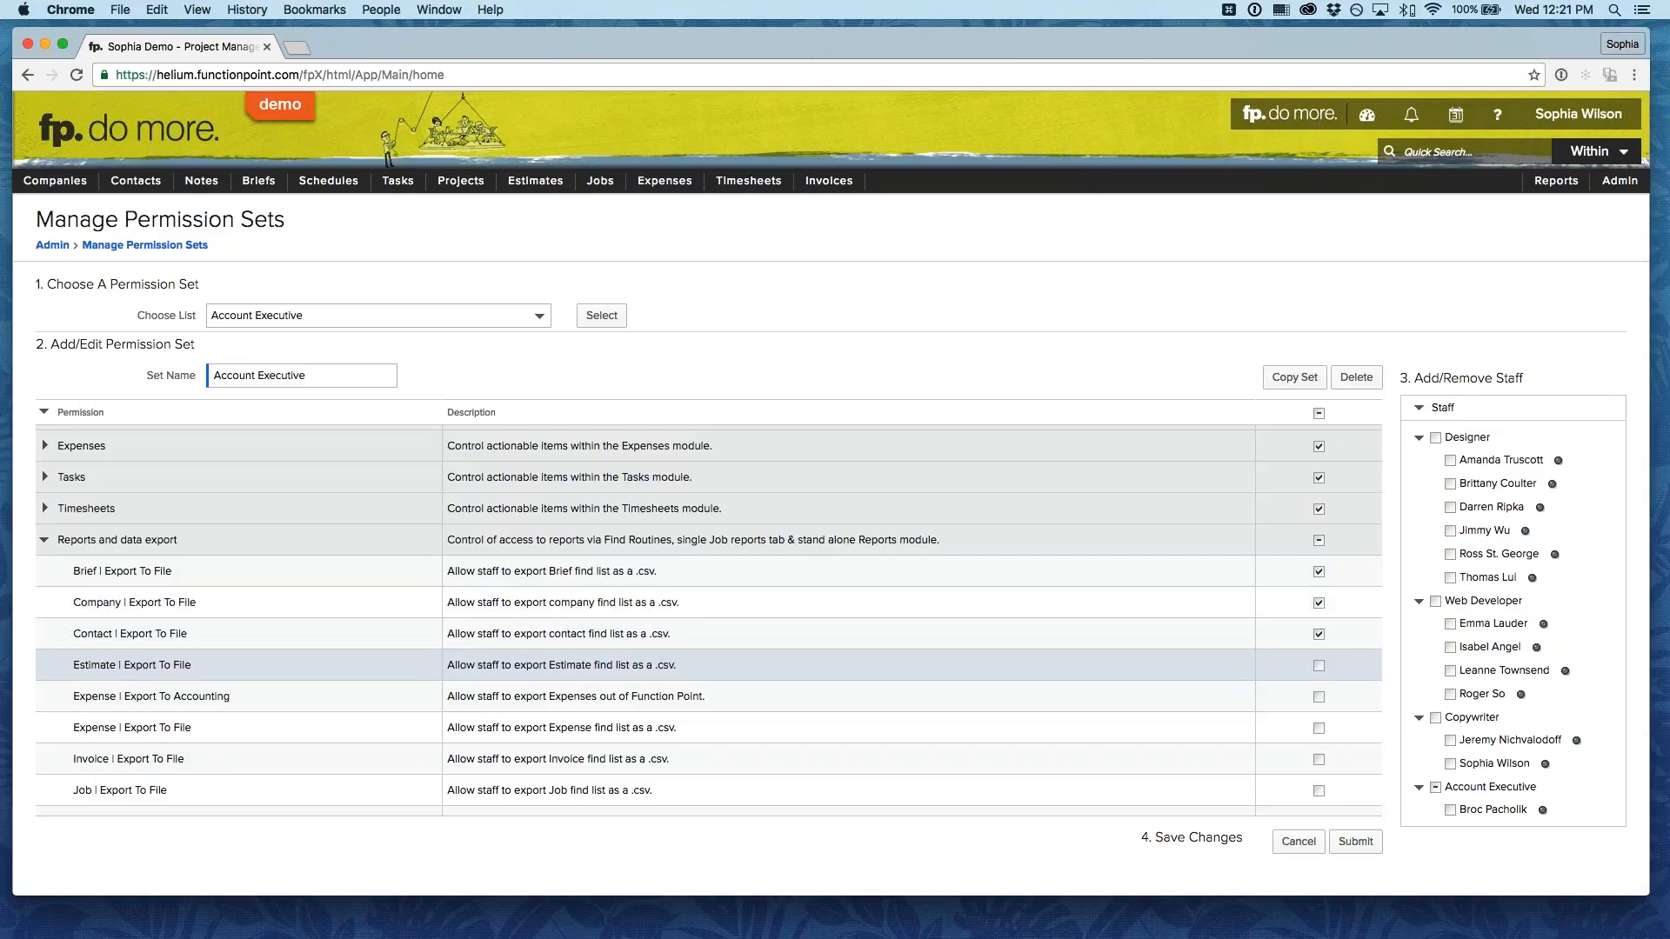
pyautogui.click(1318, 665)
pyautogui.scroll(-3, 1322, 669)
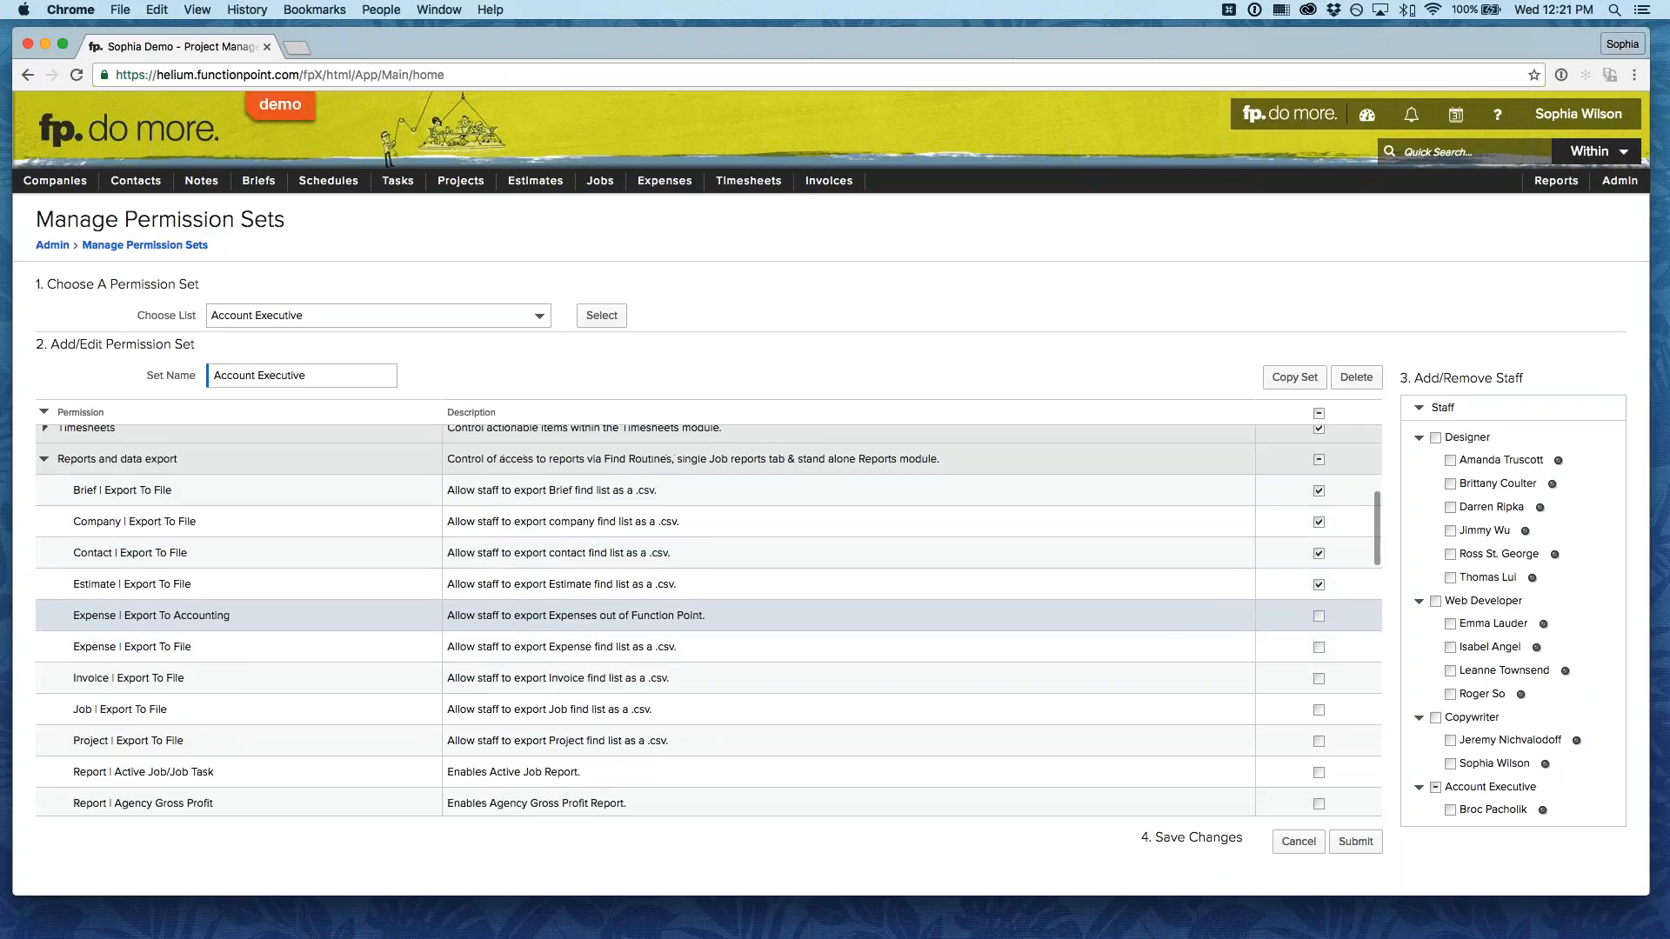
# Enable the Export To File permissions for Expense, Invoice, Job and Project, leaving Expense | Export To Accounting disabled.
pyautogui.click(1318, 616)
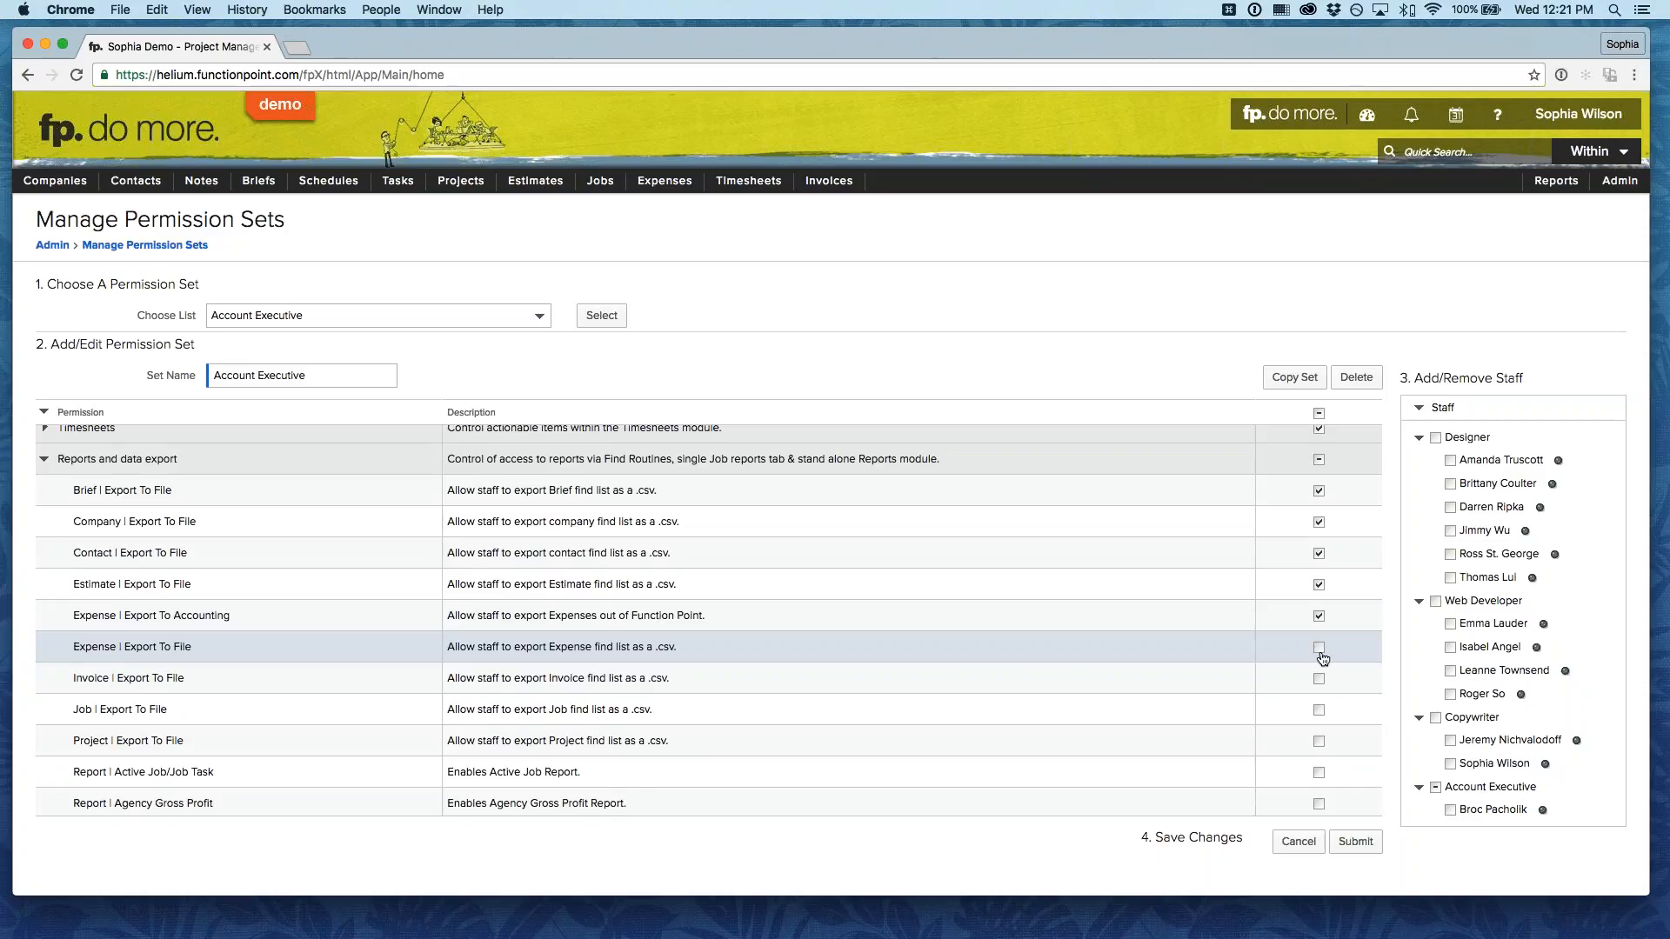
pyautogui.click(1320, 649)
pyautogui.click(1319, 617)
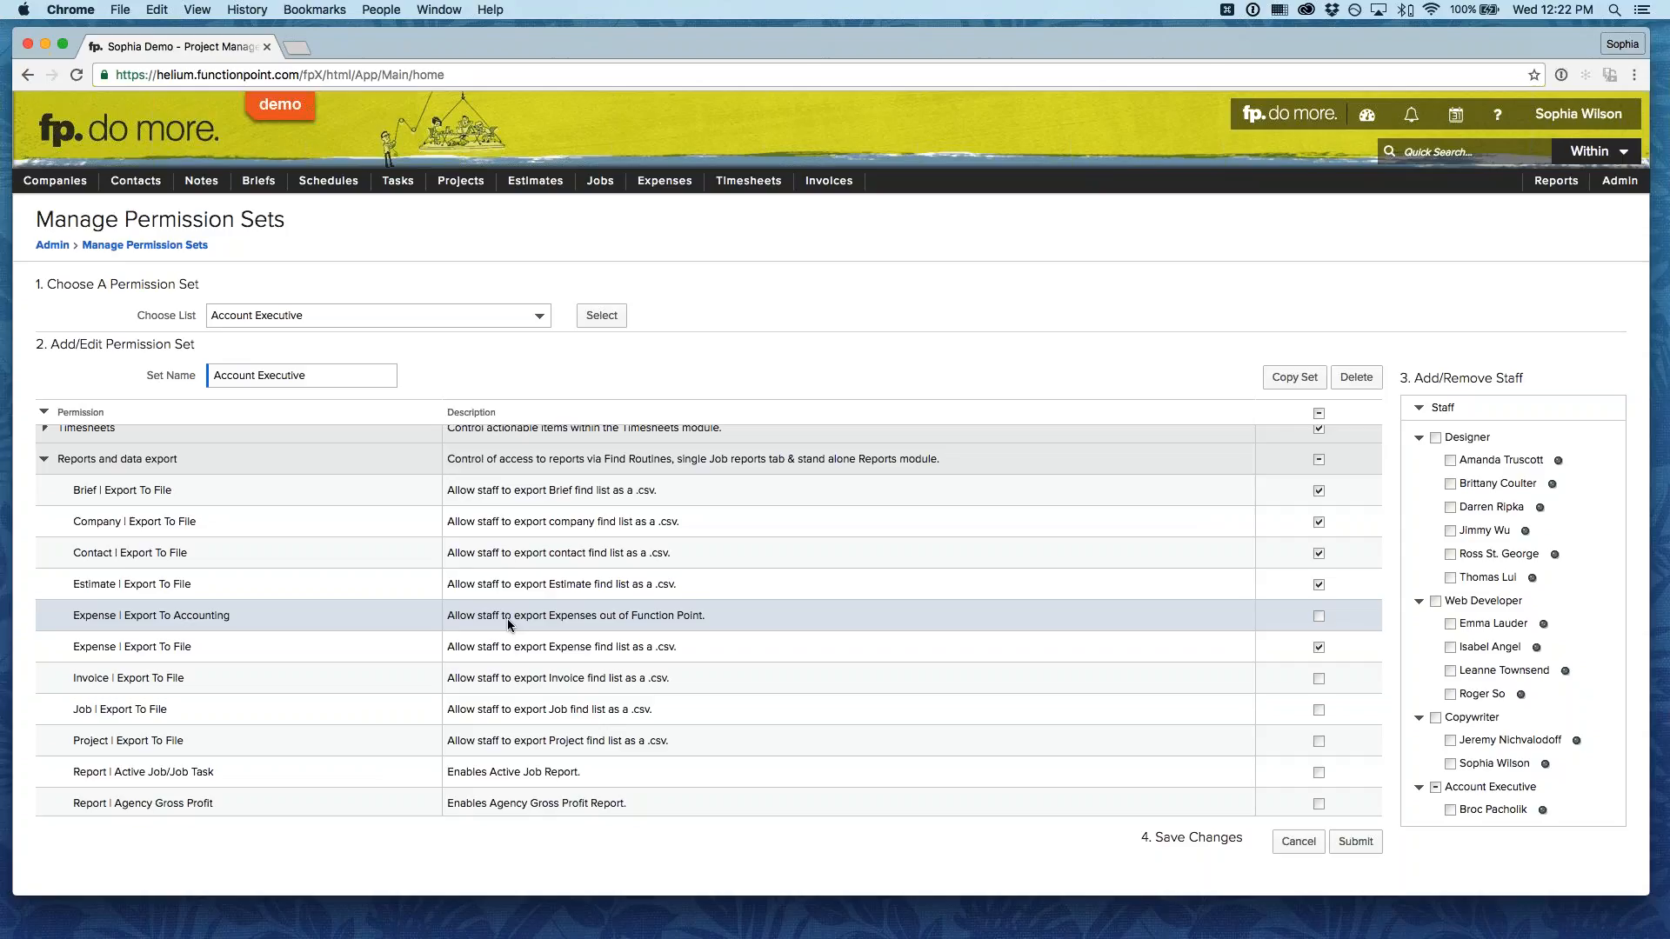
pyautogui.click(1307, 680)
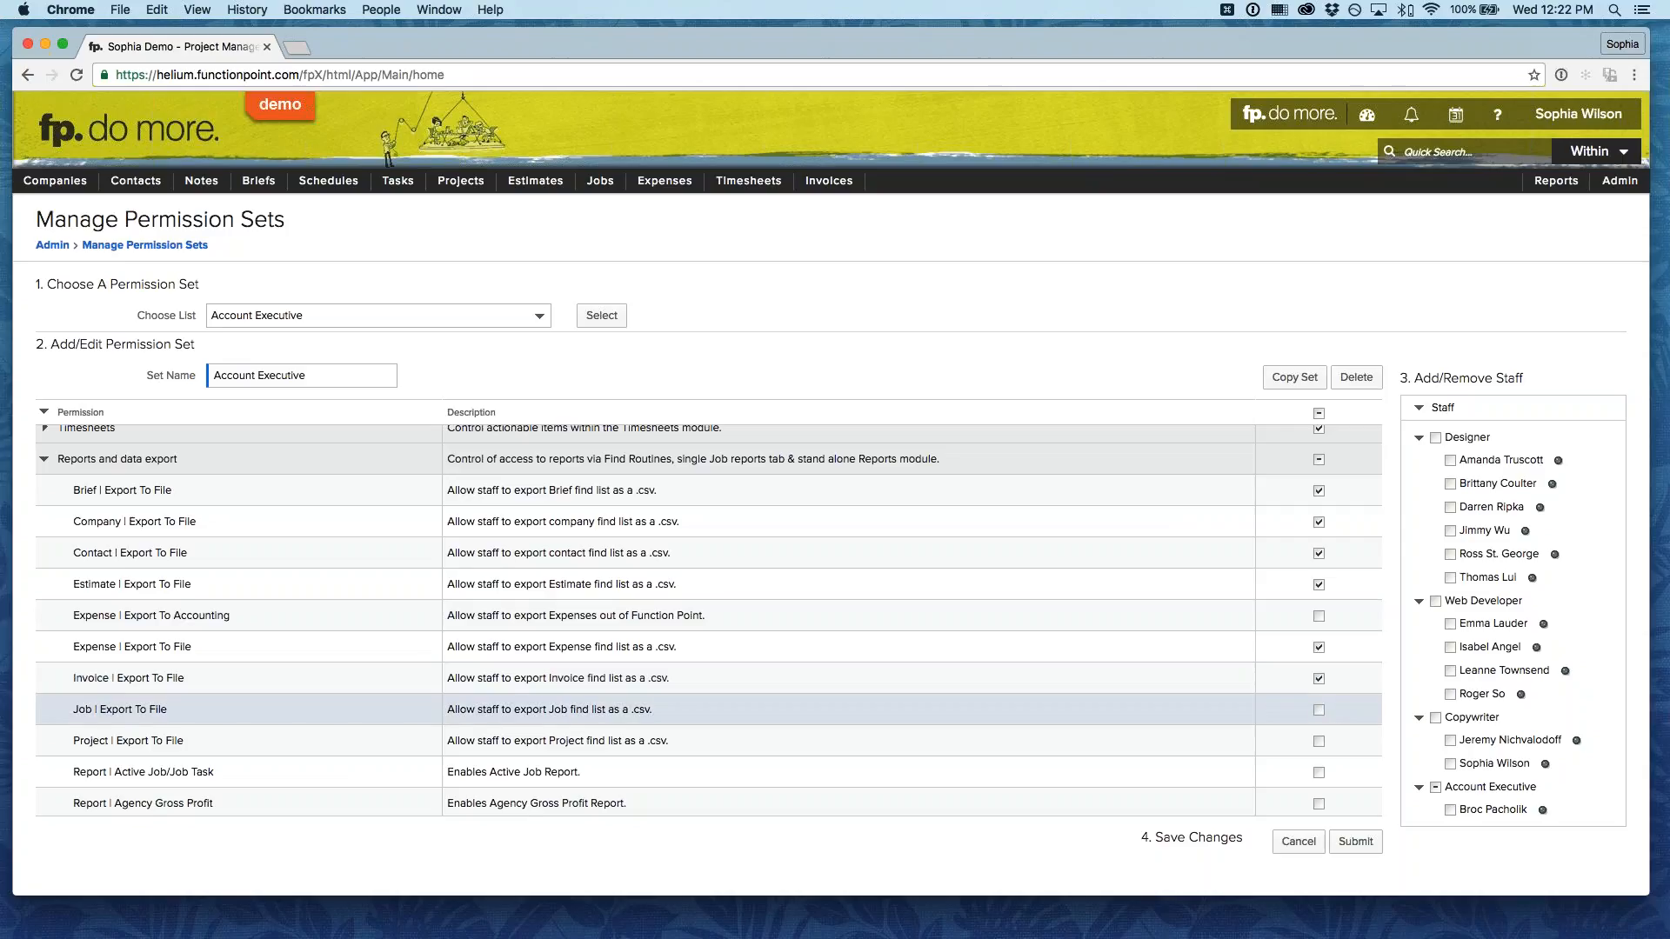
pyautogui.click(1318, 710)
pyautogui.scroll(-1, 1318, 714)
pyautogui.click(1319, 712)
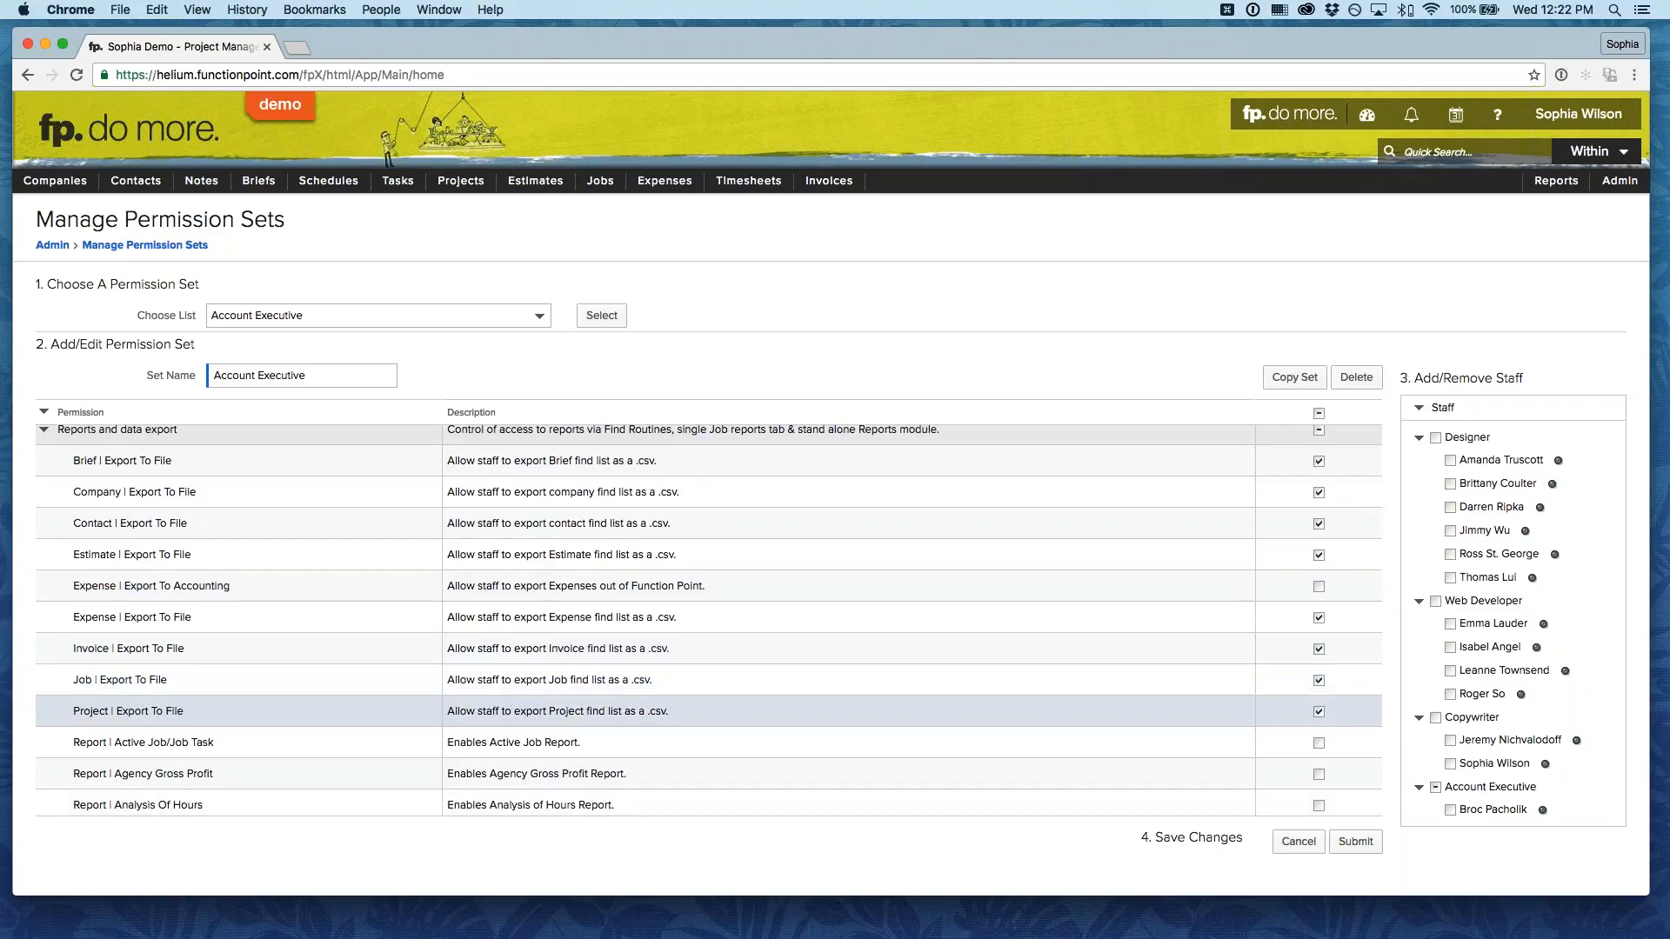
# Examine the individual Report permissions under Reports and data export, from Active Job/Job Task through Profit Analysis.
pyautogui.scroll(-6, 1319, 712)
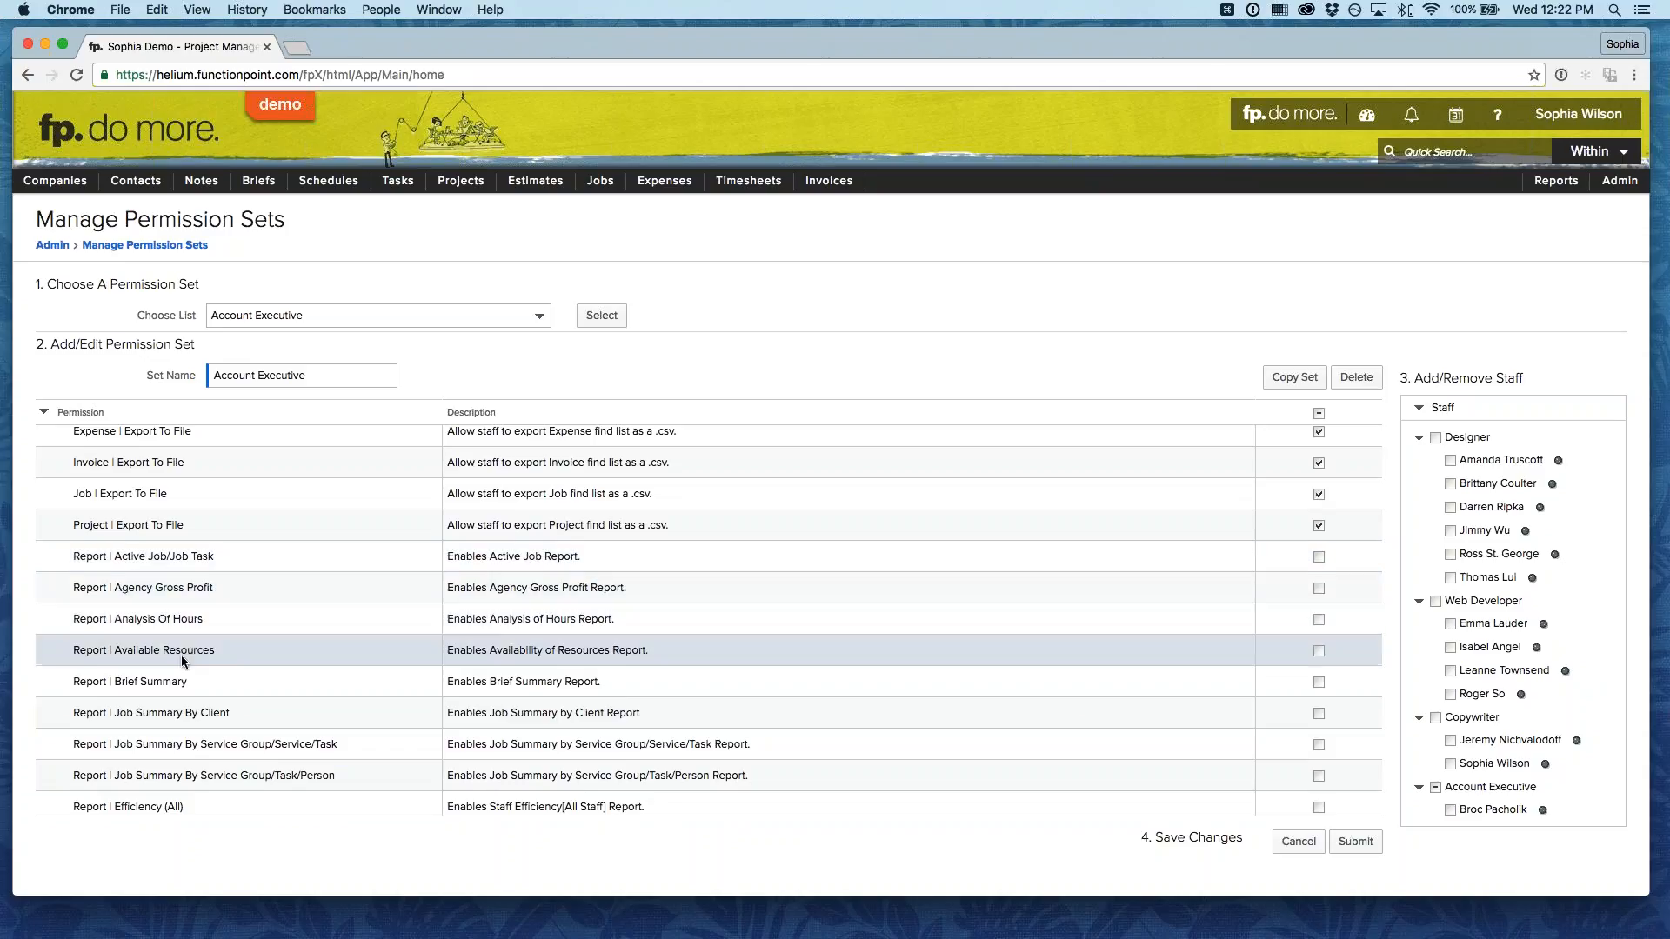
pyautogui.scroll(-3, 174, 652)
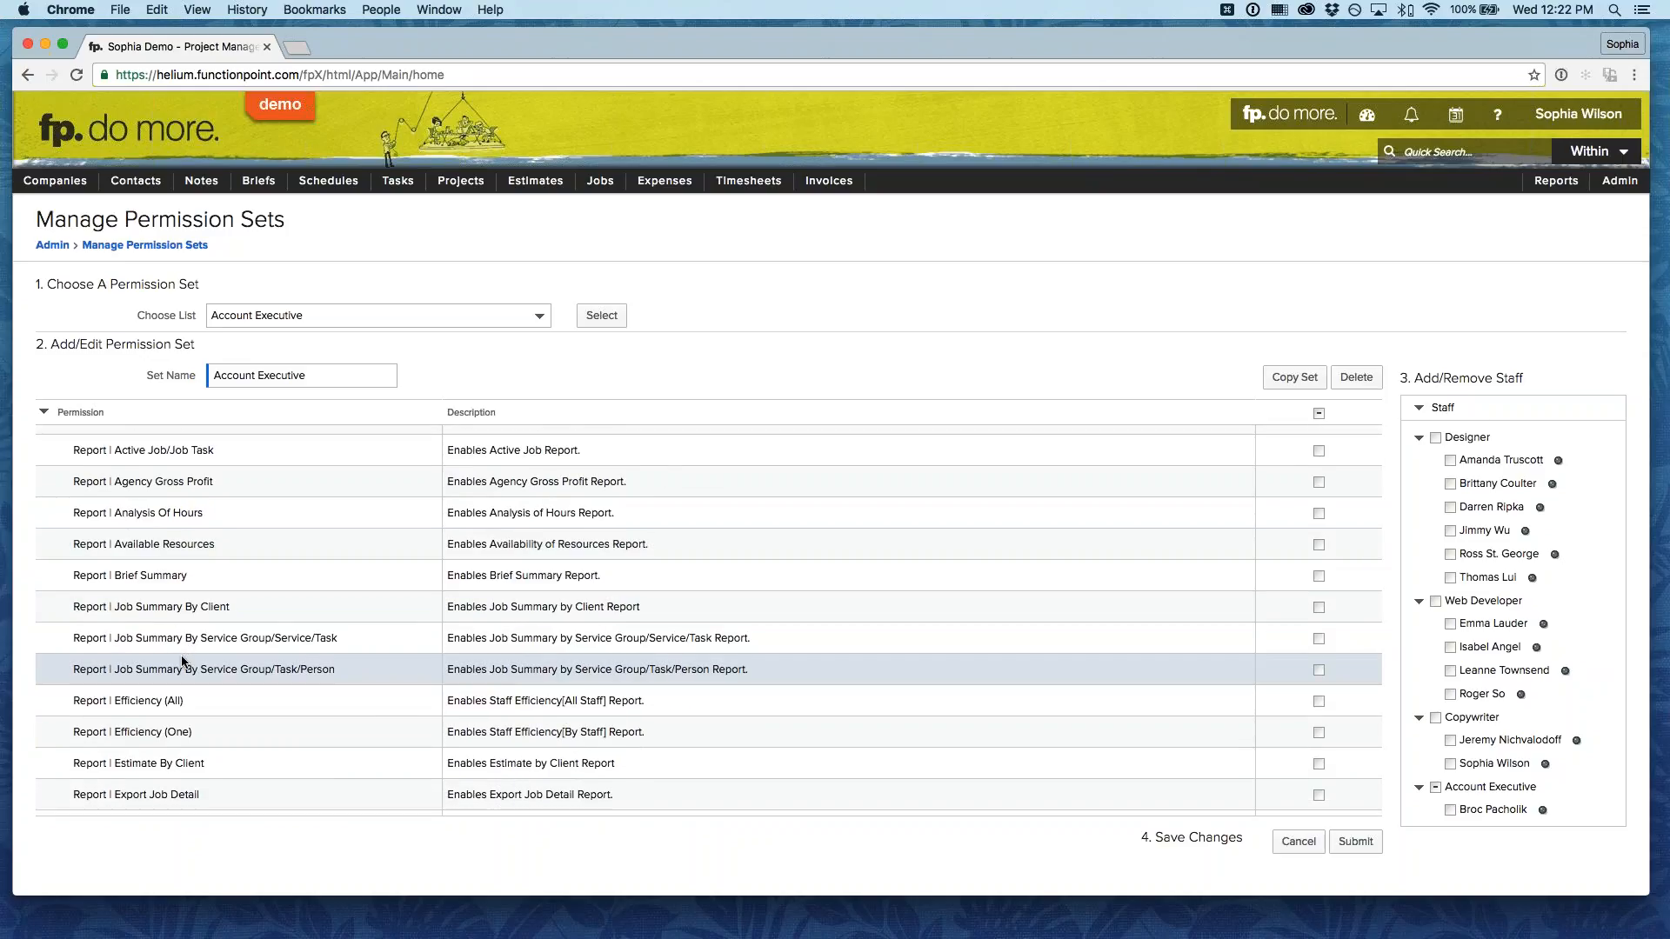
pyautogui.scroll(-1, 183, 663)
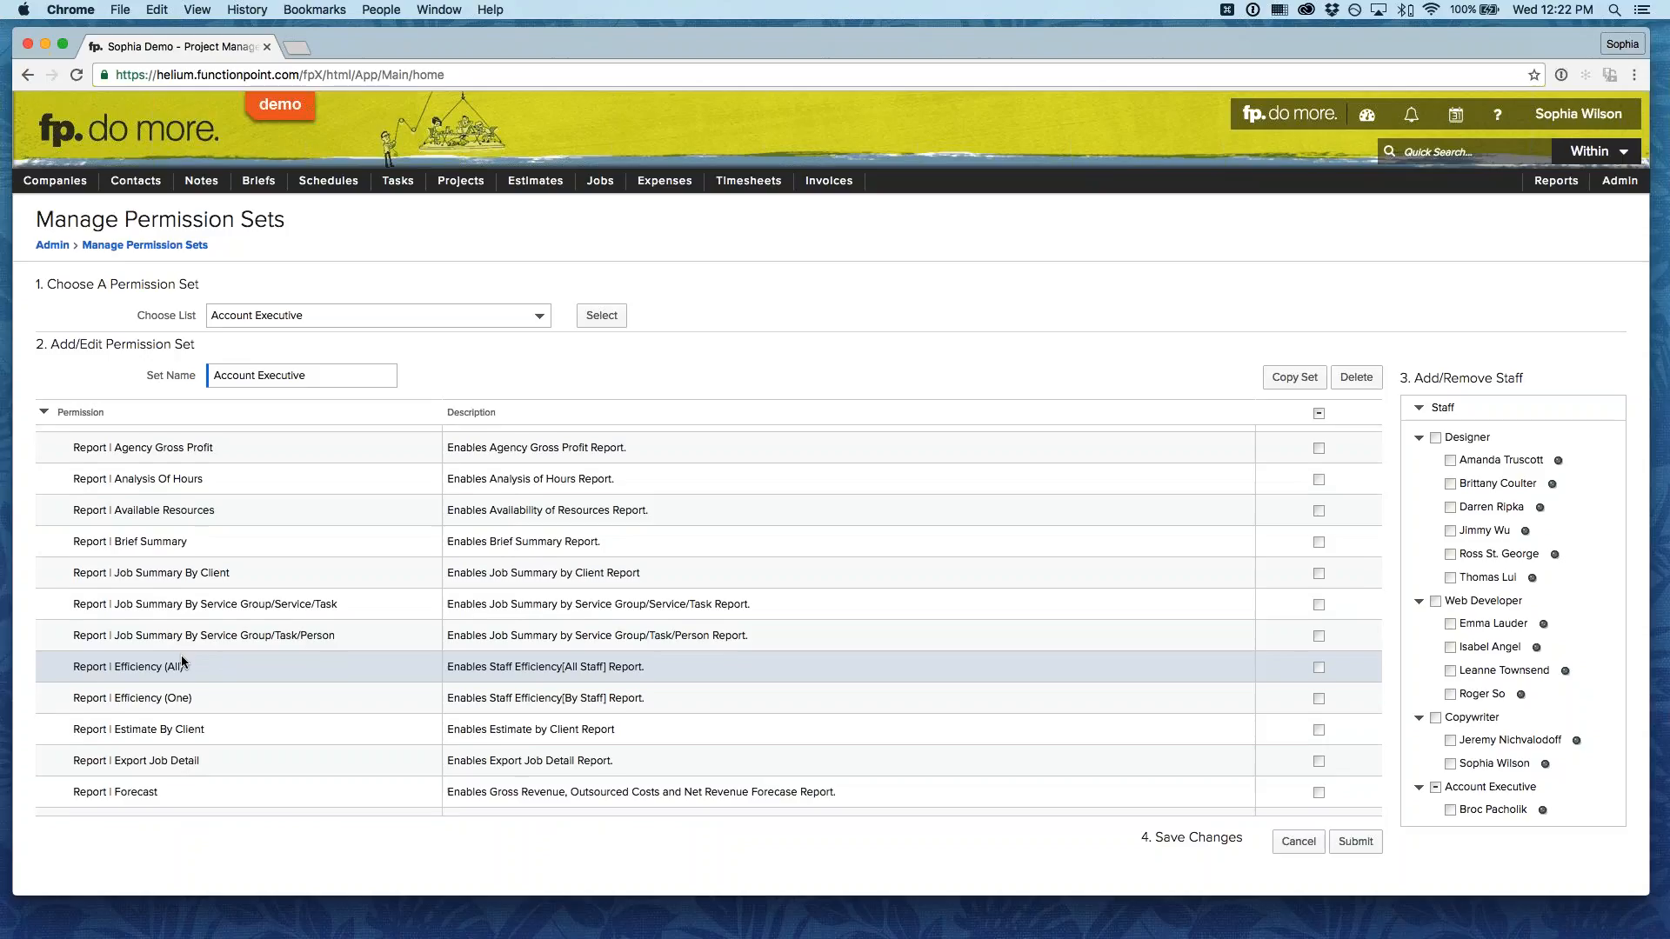
pyautogui.scroll(-1, 182, 663)
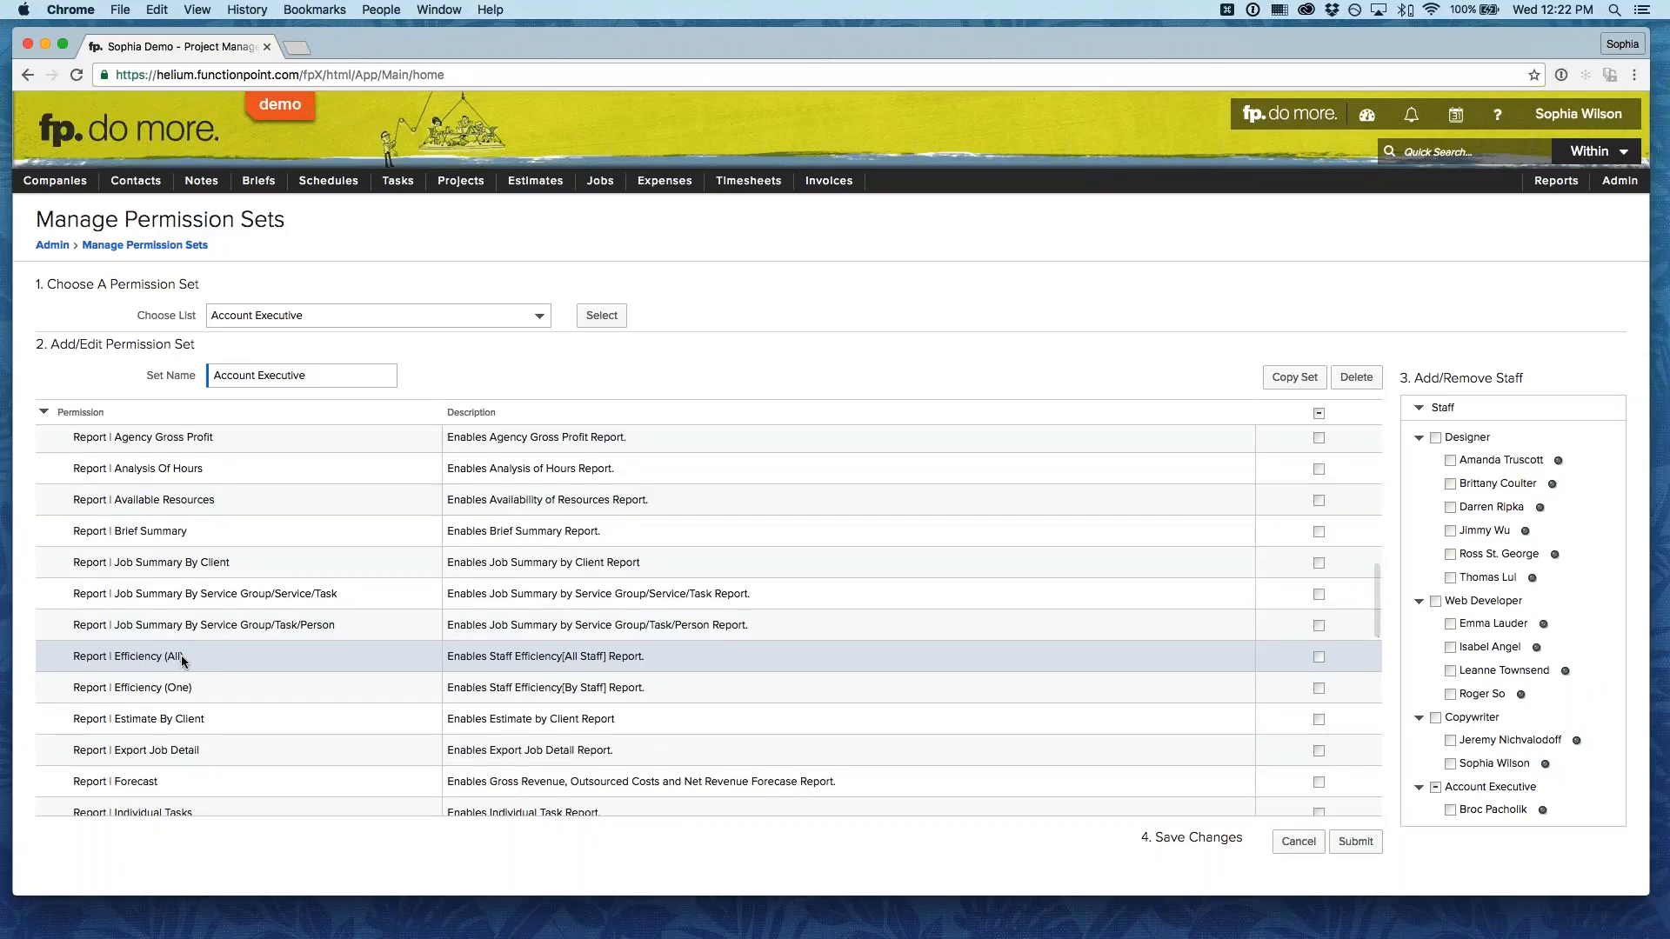
pyautogui.scroll(-4, 217, 586)
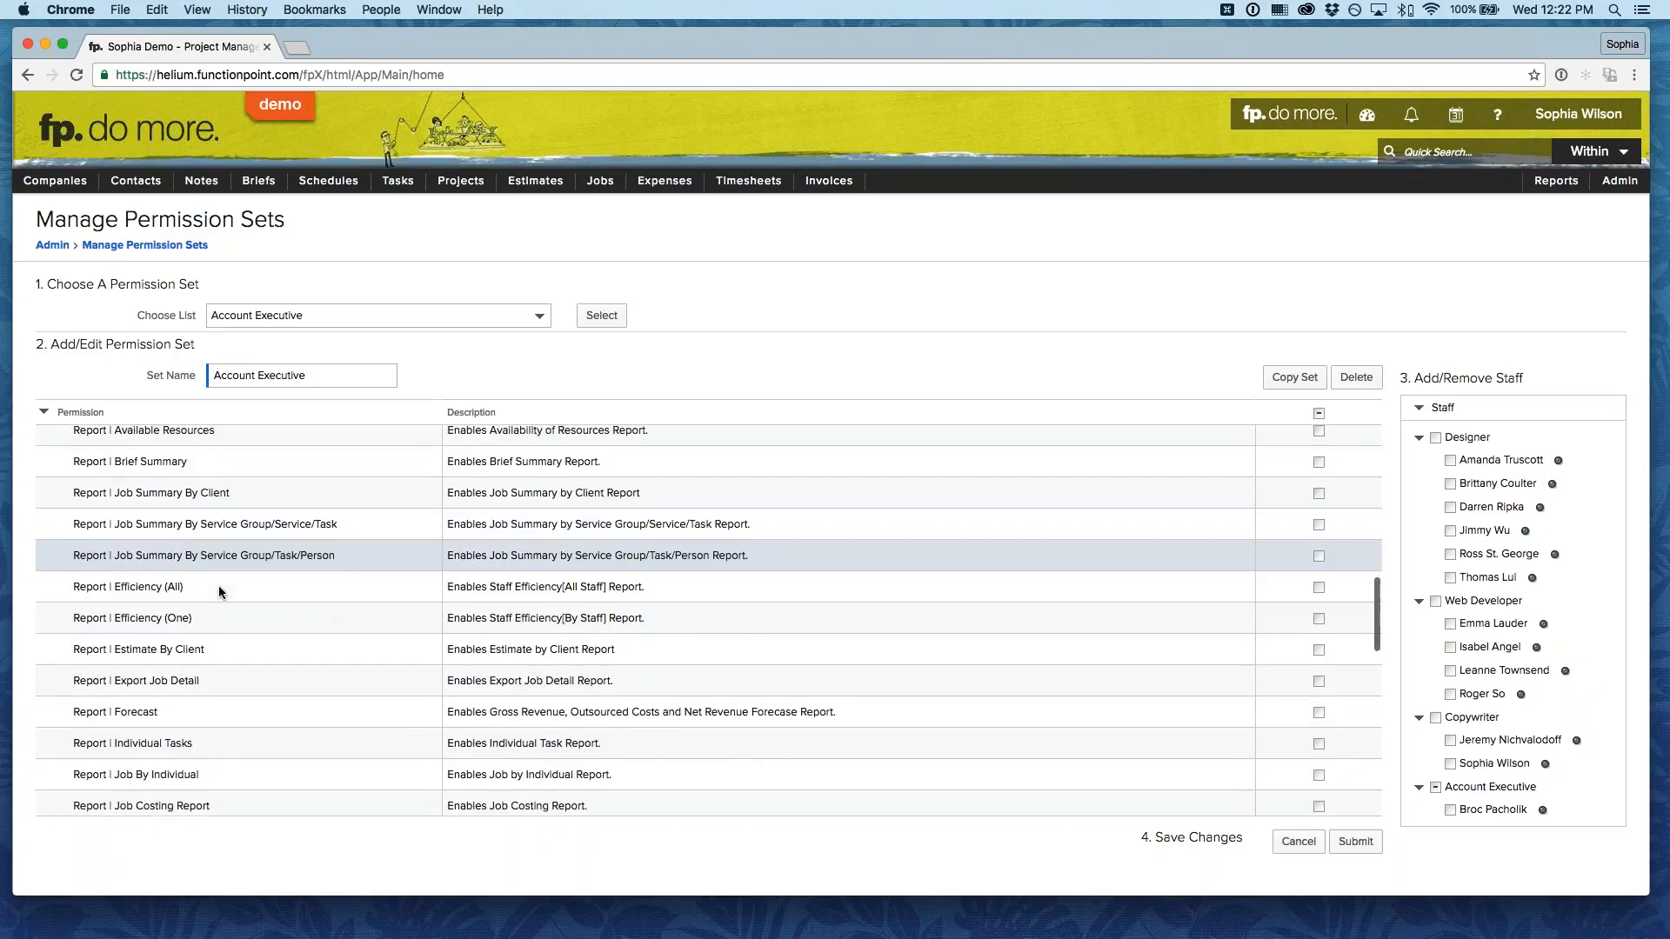
pyautogui.scroll(-3, 218, 586)
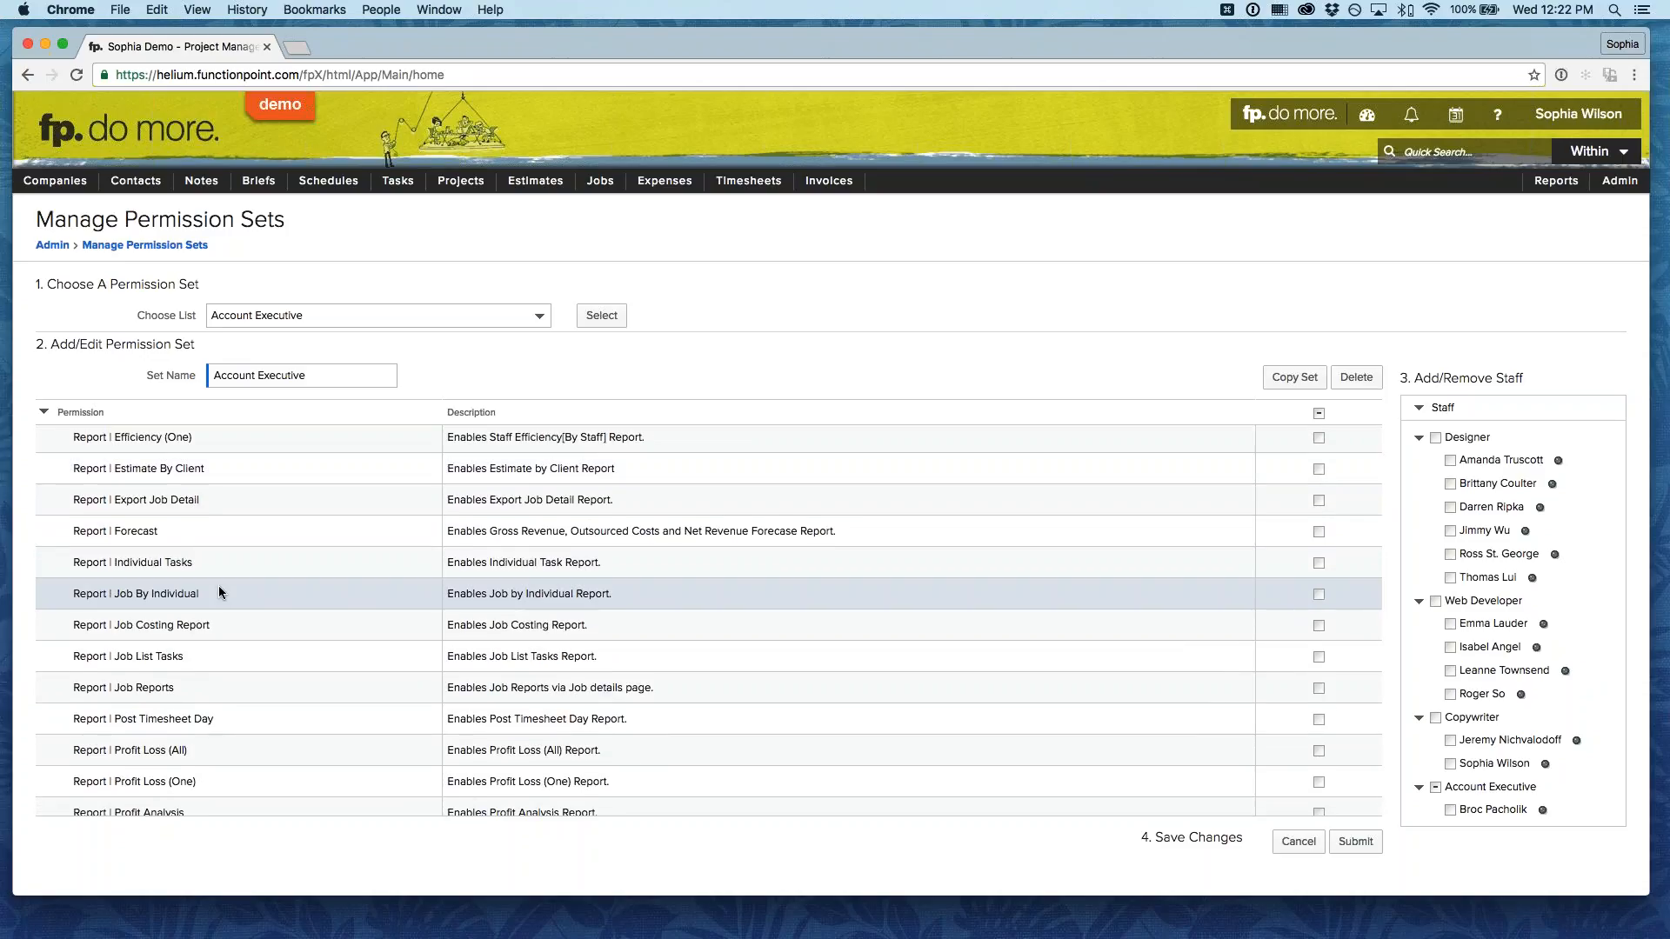
pyautogui.scroll(1, 218, 592)
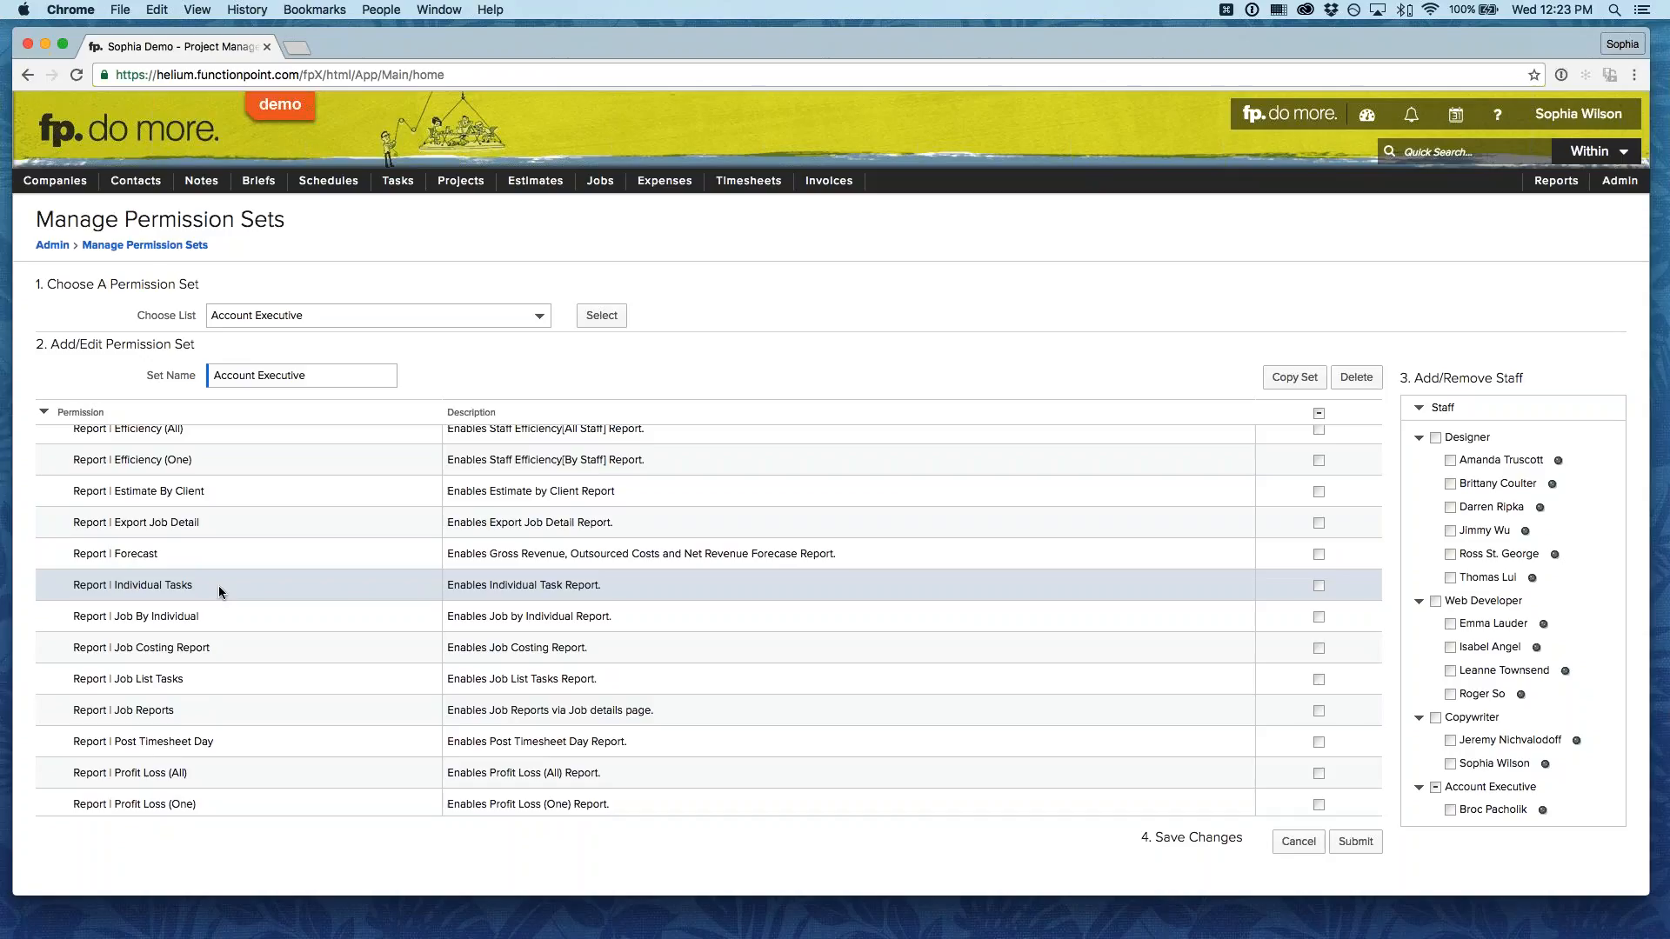
pyautogui.scroll(5, 218, 591)
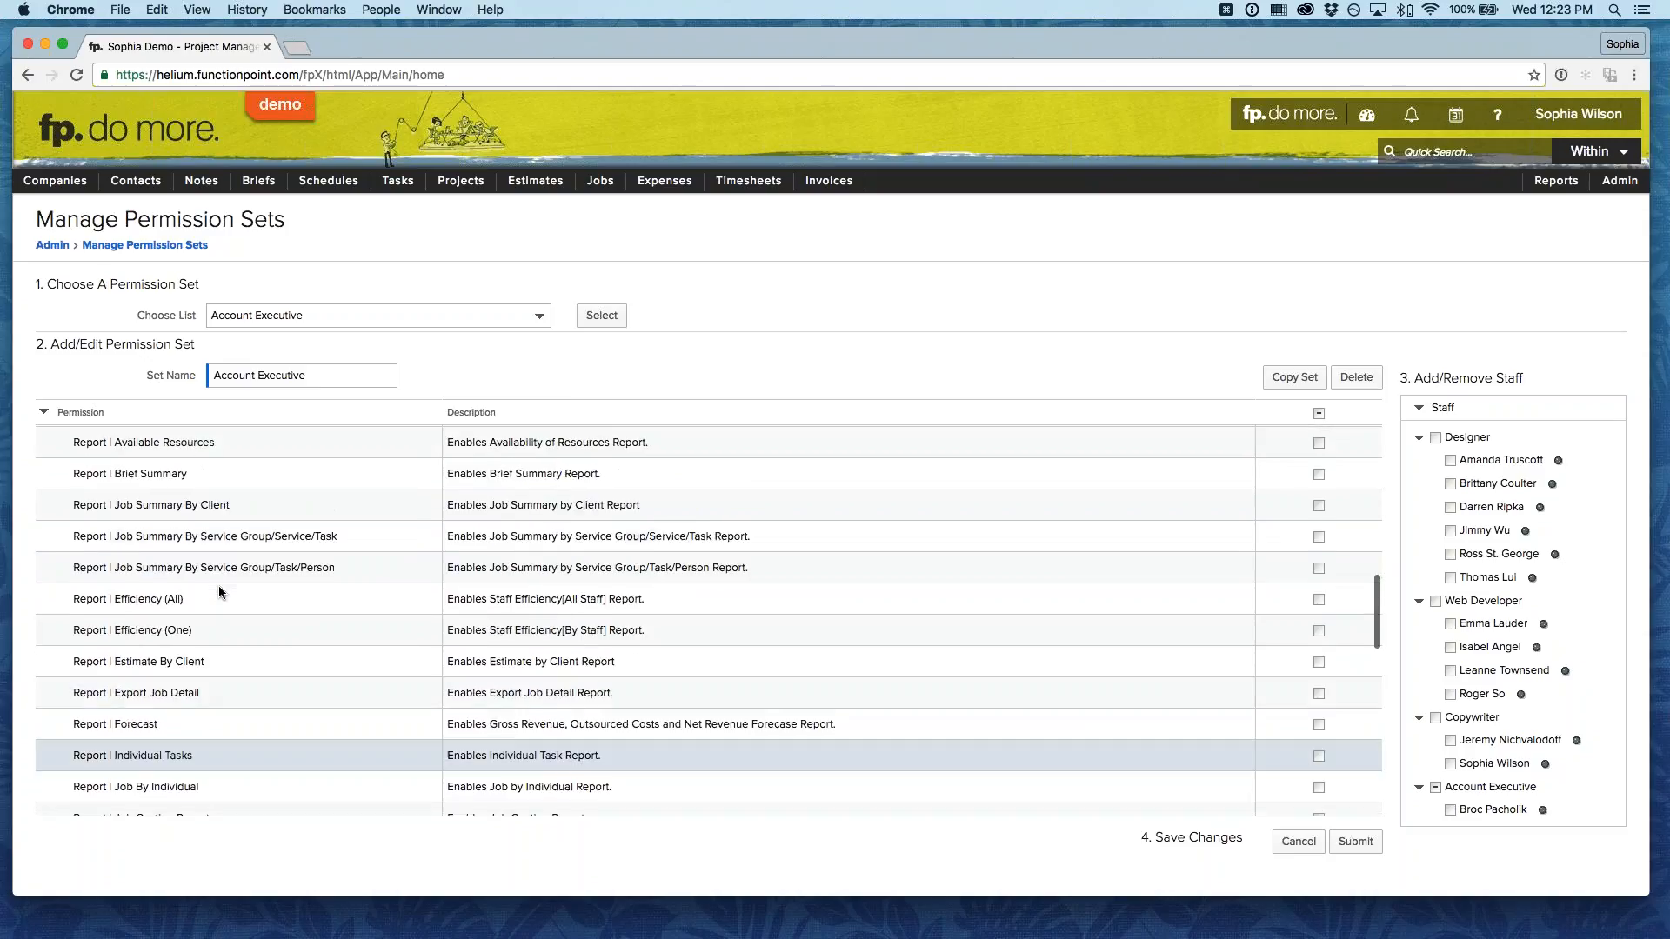
pyautogui.scroll(5, 218, 592)
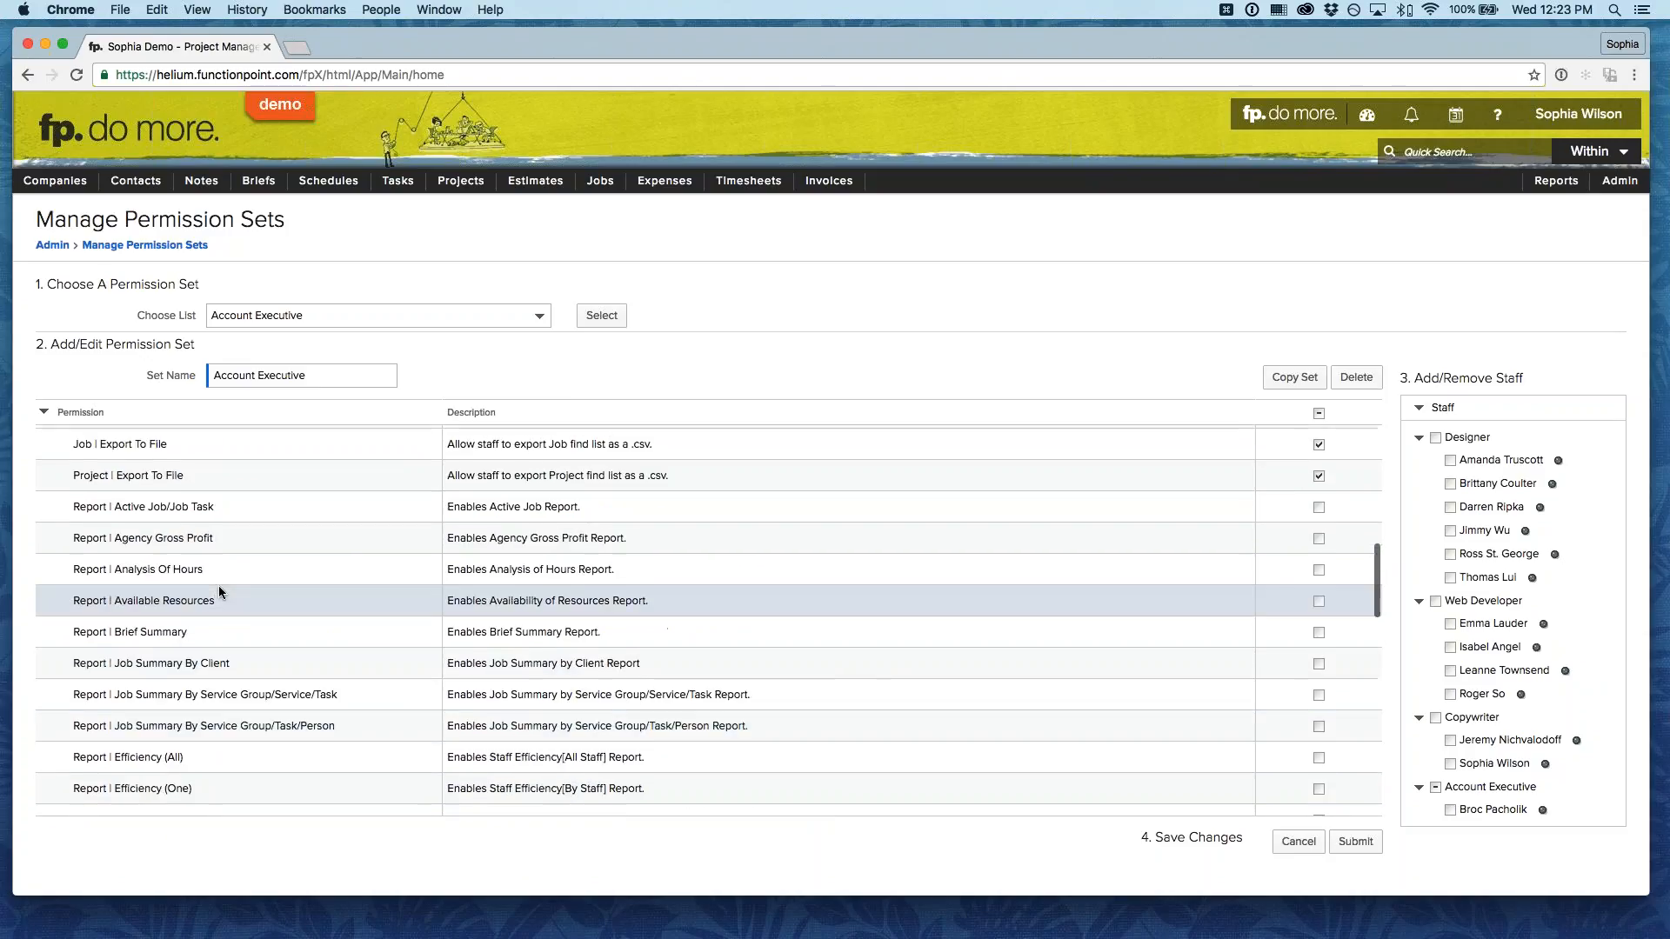
pyautogui.scroll(2, 217, 586)
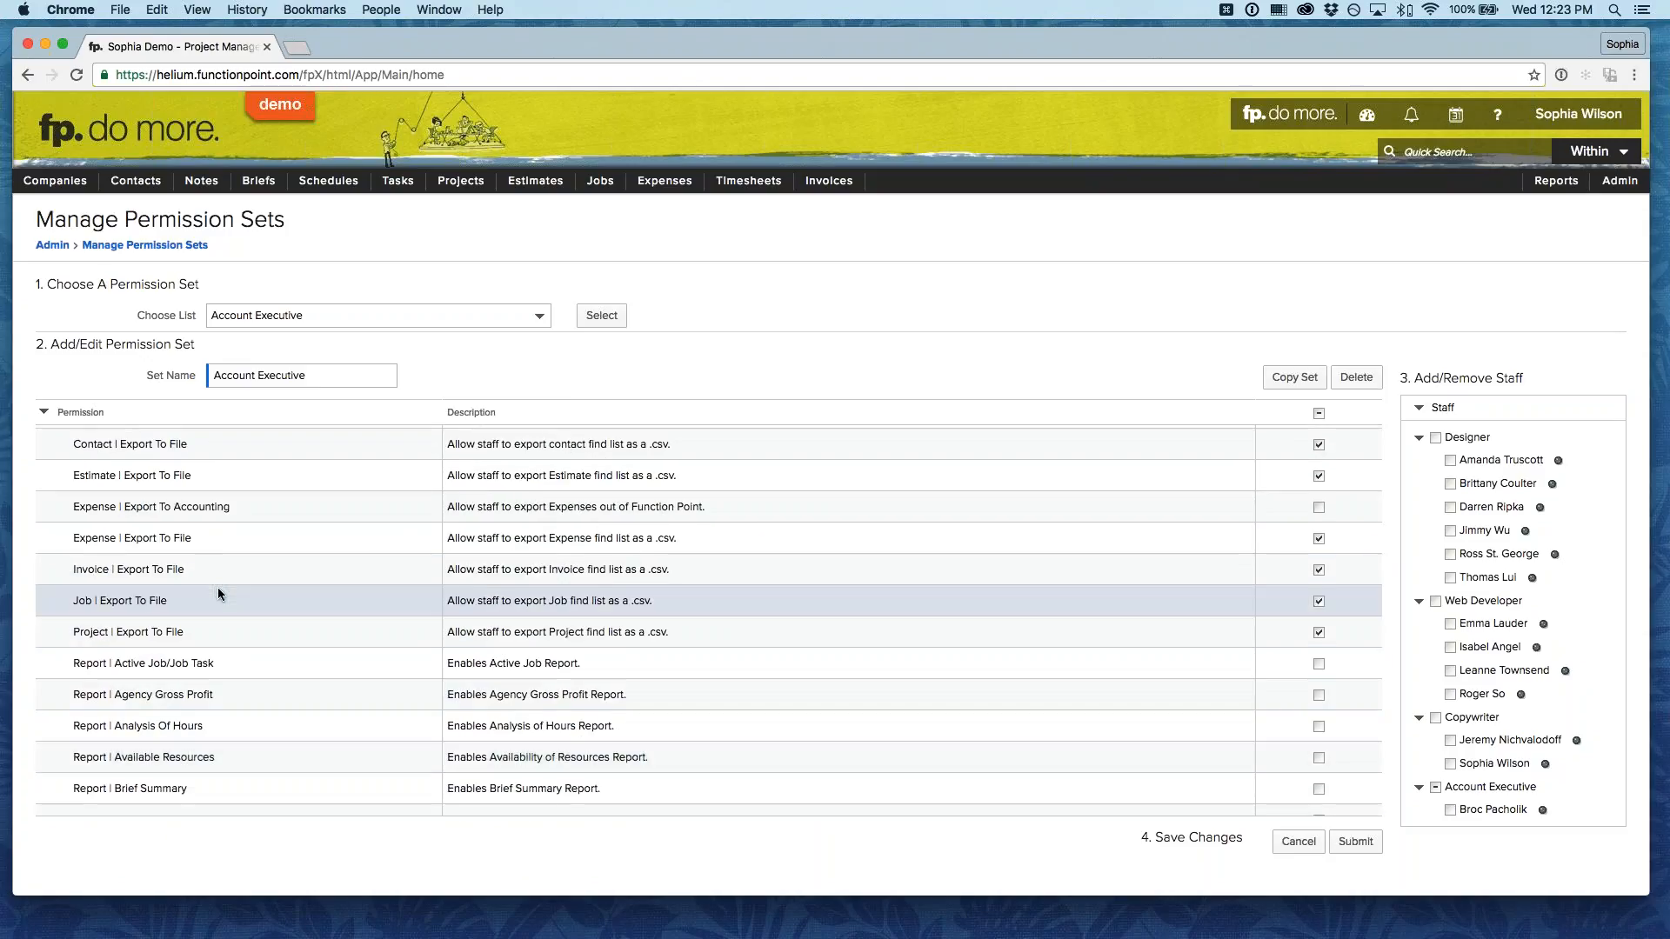
# Save the Account Executive permission set and, in the staff member's Safari login, export the Job List's current view as CSV.
pyautogui.click(1358, 850)
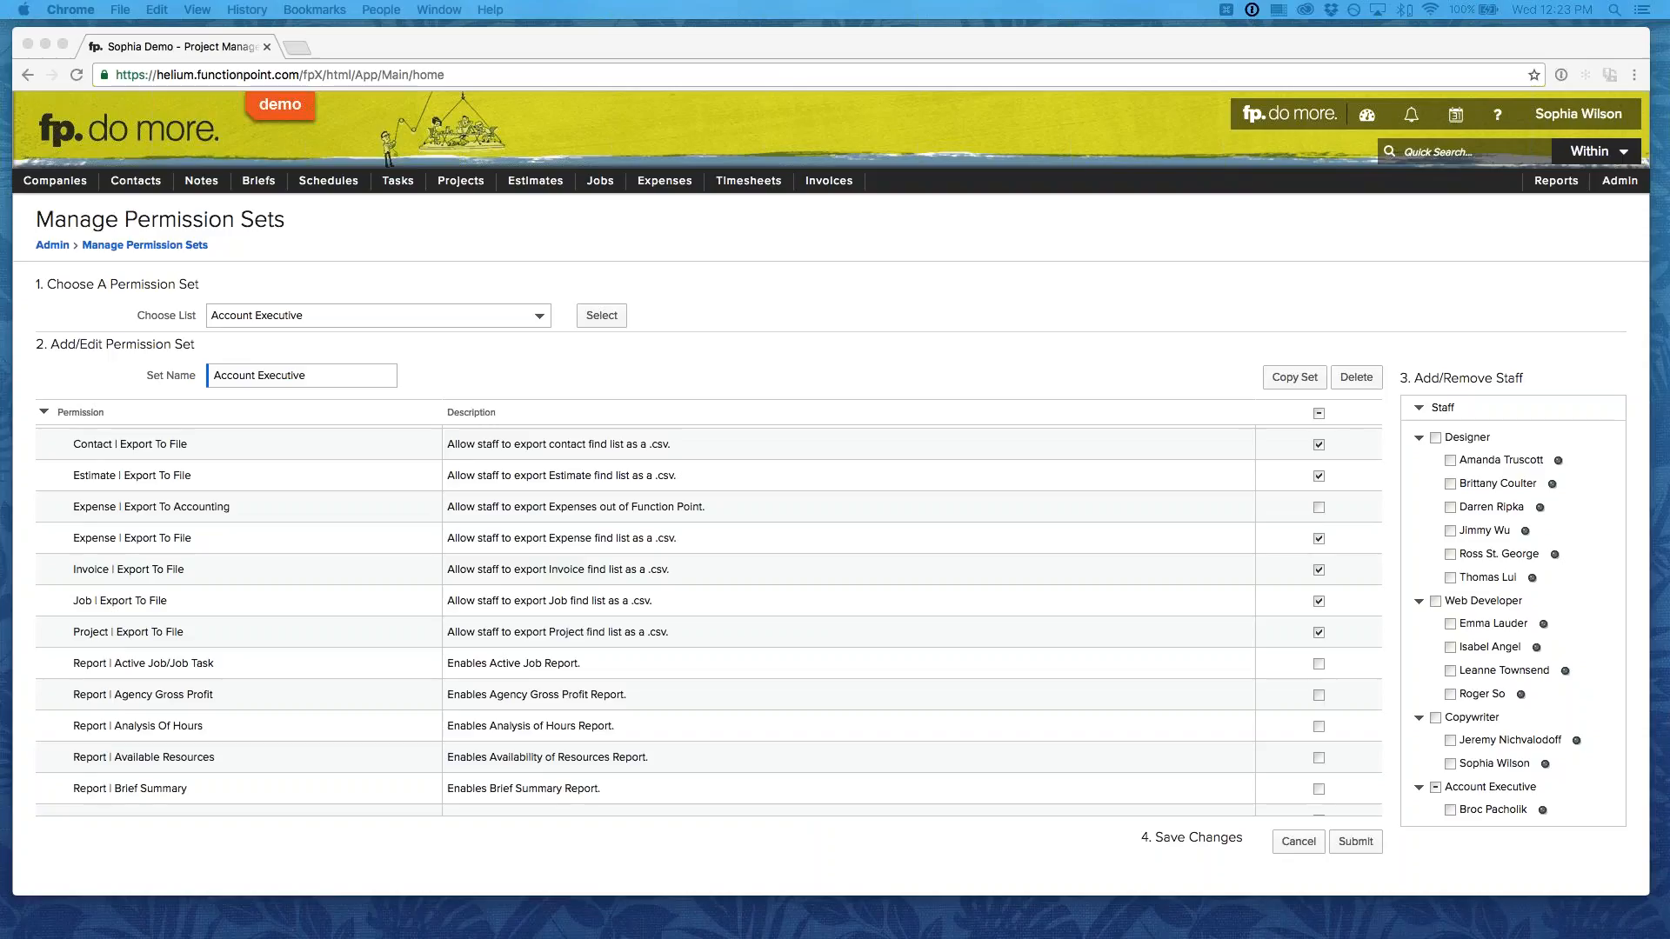
pyautogui.moveTo(1669, 76); pyautogui.dragTo(1250, 57)
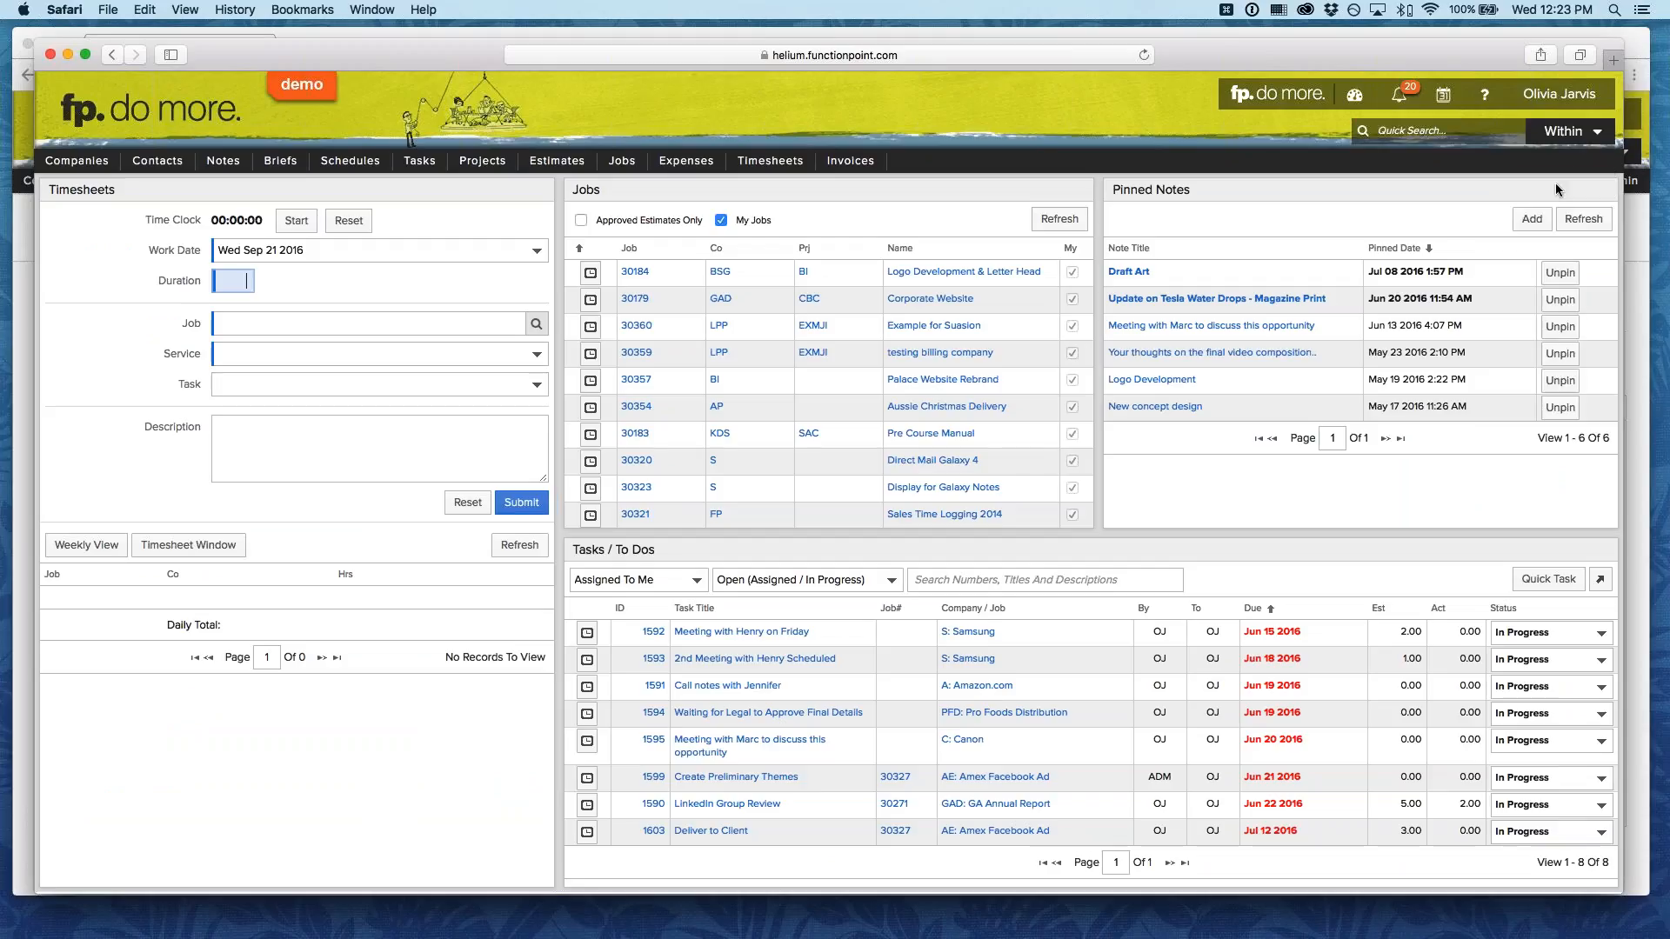
pyautogui.moveTo(627, 168)
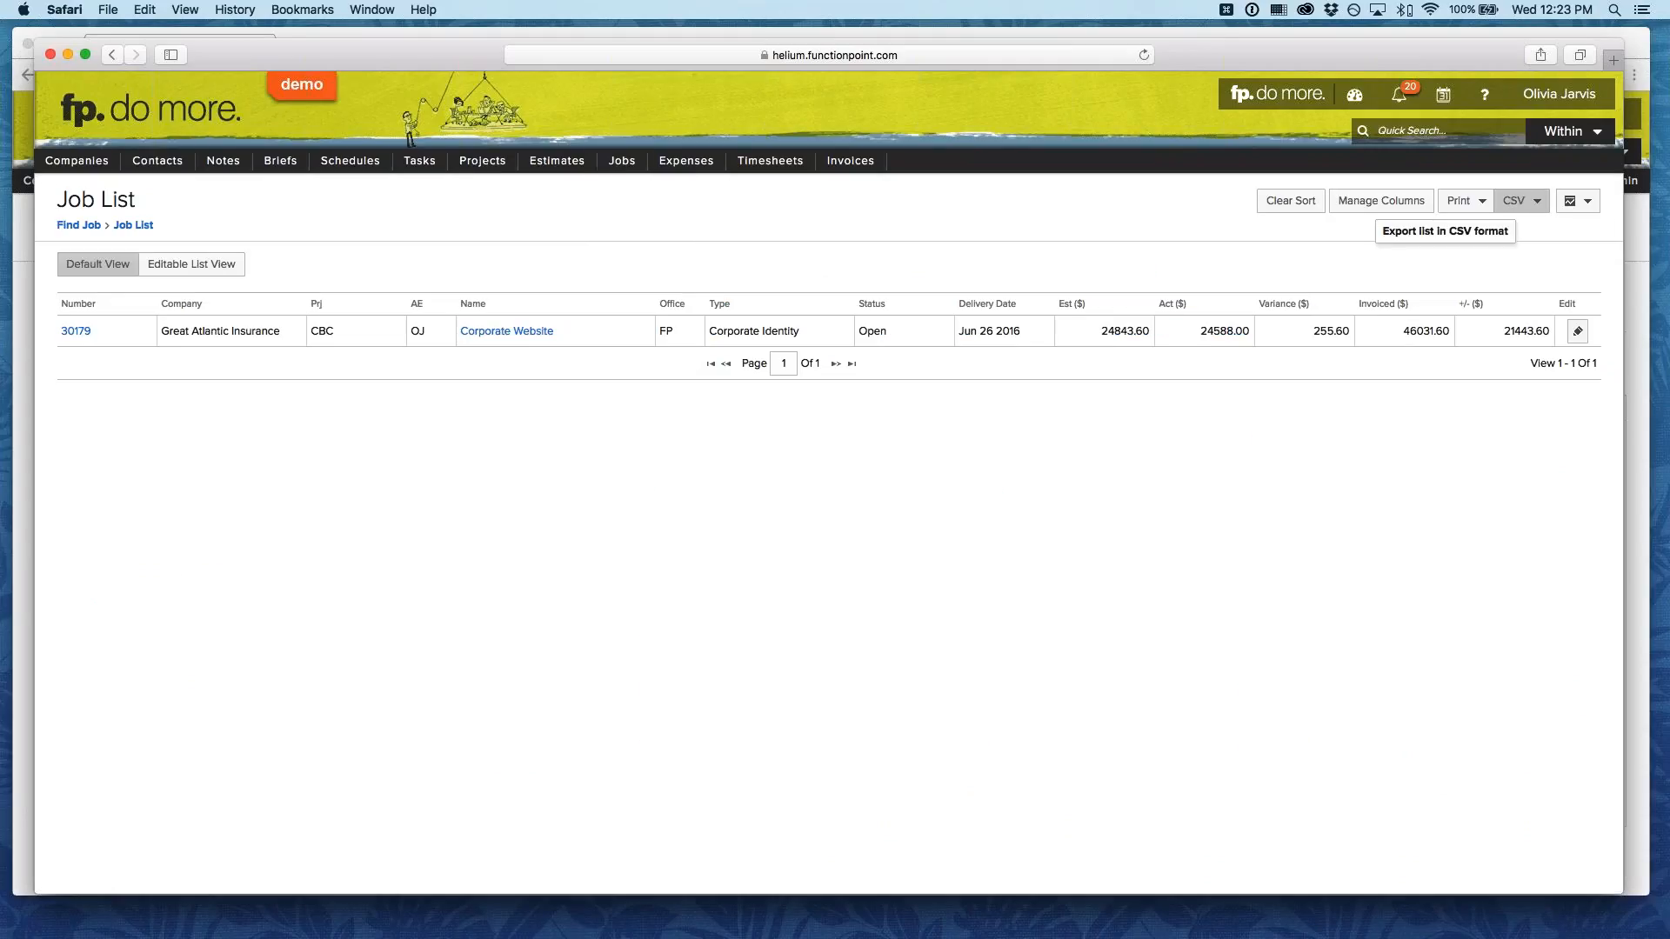
pyautogui.click(1518, 200)
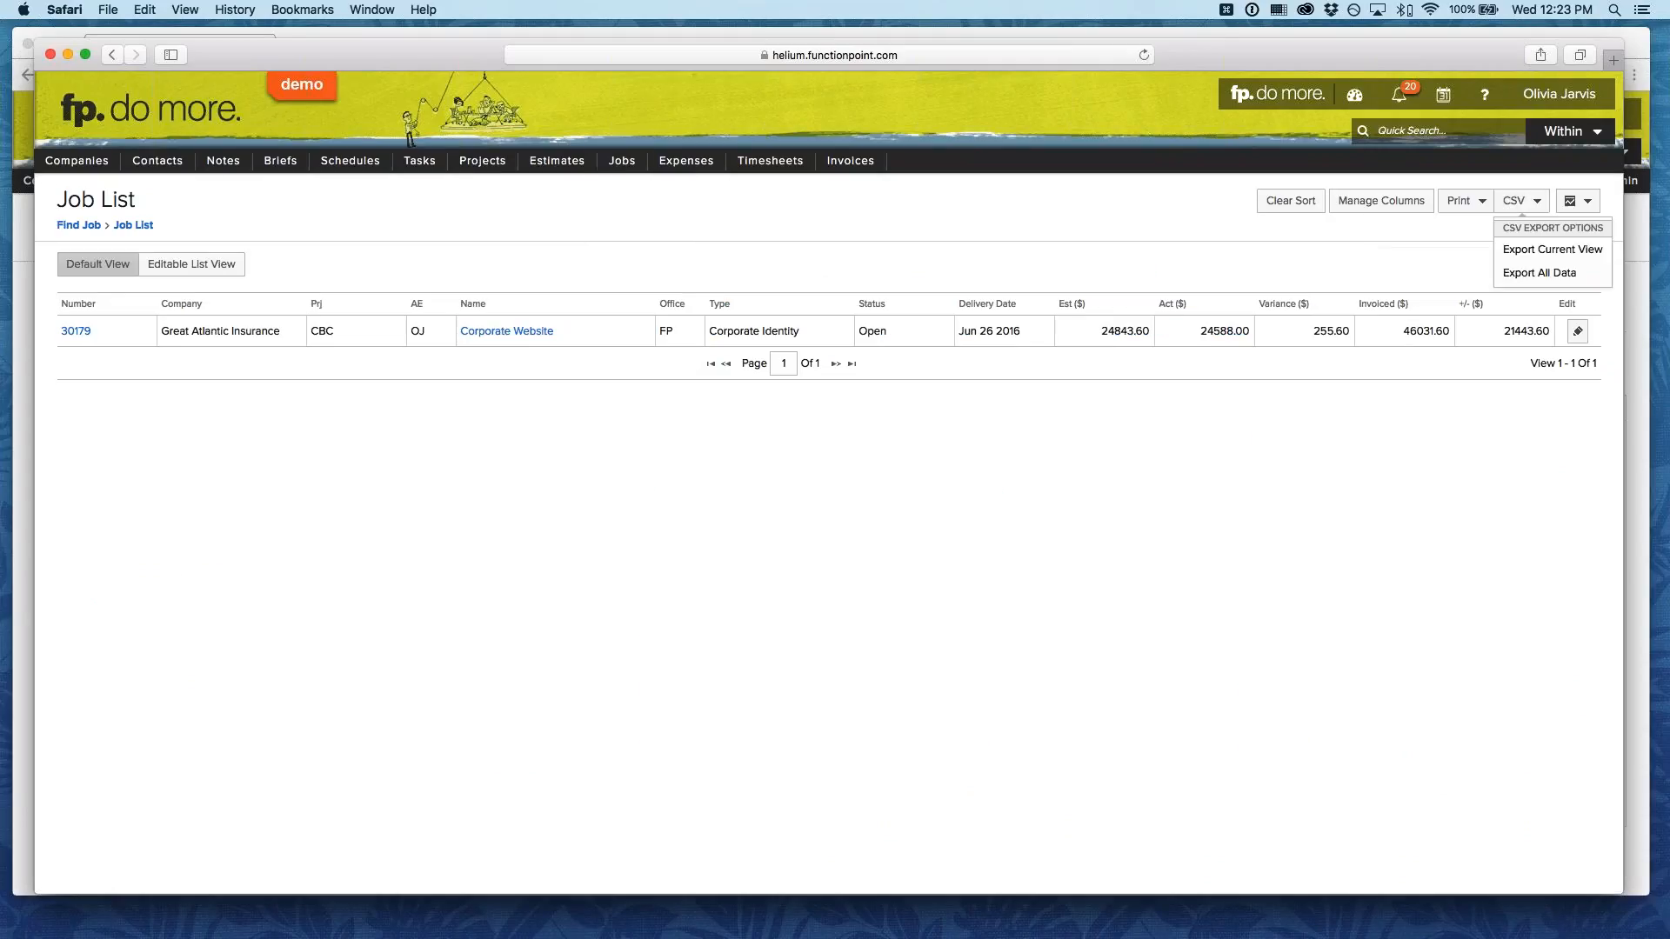
pyautogui.click(1537, 253)
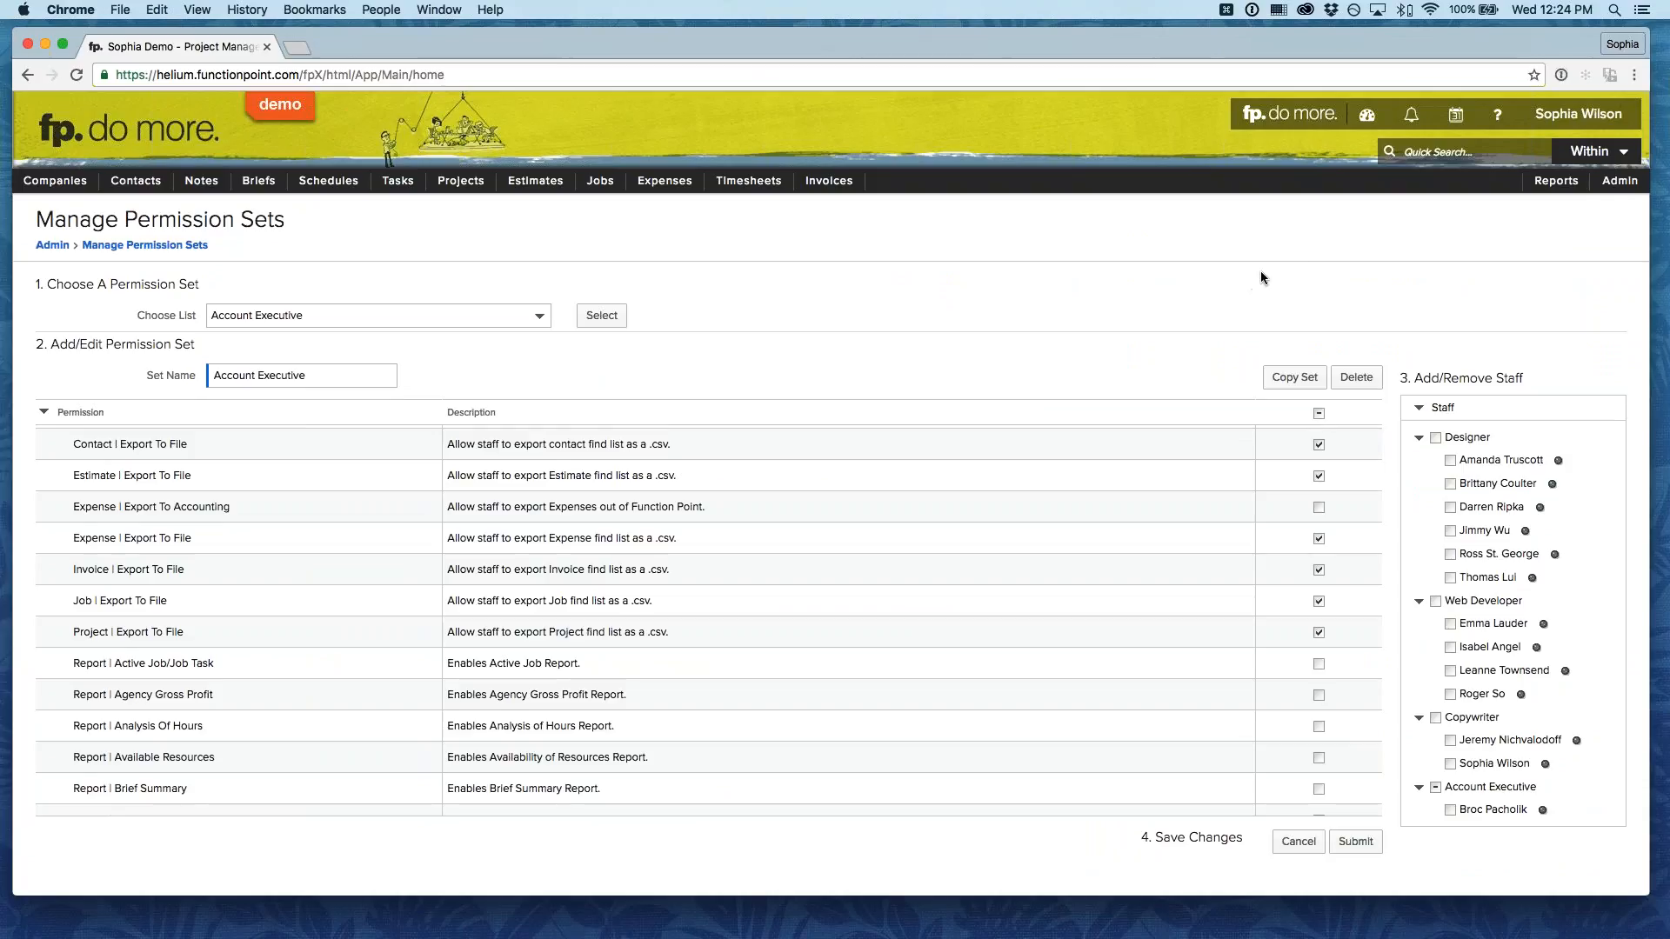
# Back in Chrome, collapse the Reports and data export group and expand Salary/wage info to examine its permissions.
pyautogui.scroll(5, 457, 482)
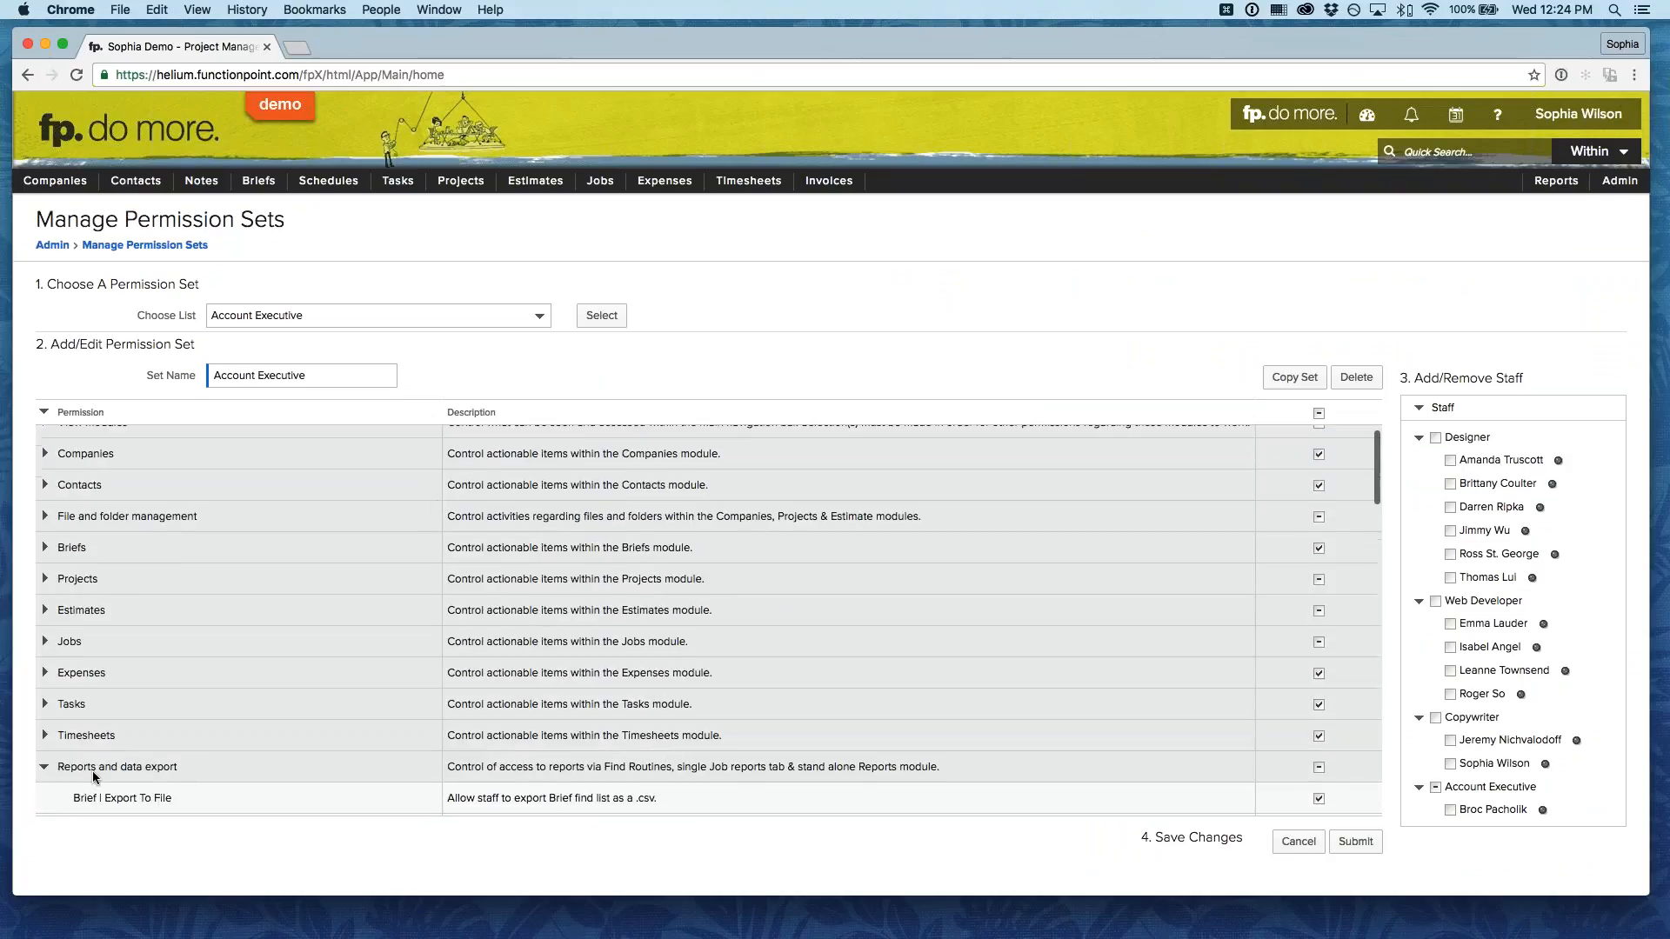
pyautogui.click(95, 774)
pyautogui.scroll(-4, 95, 774)
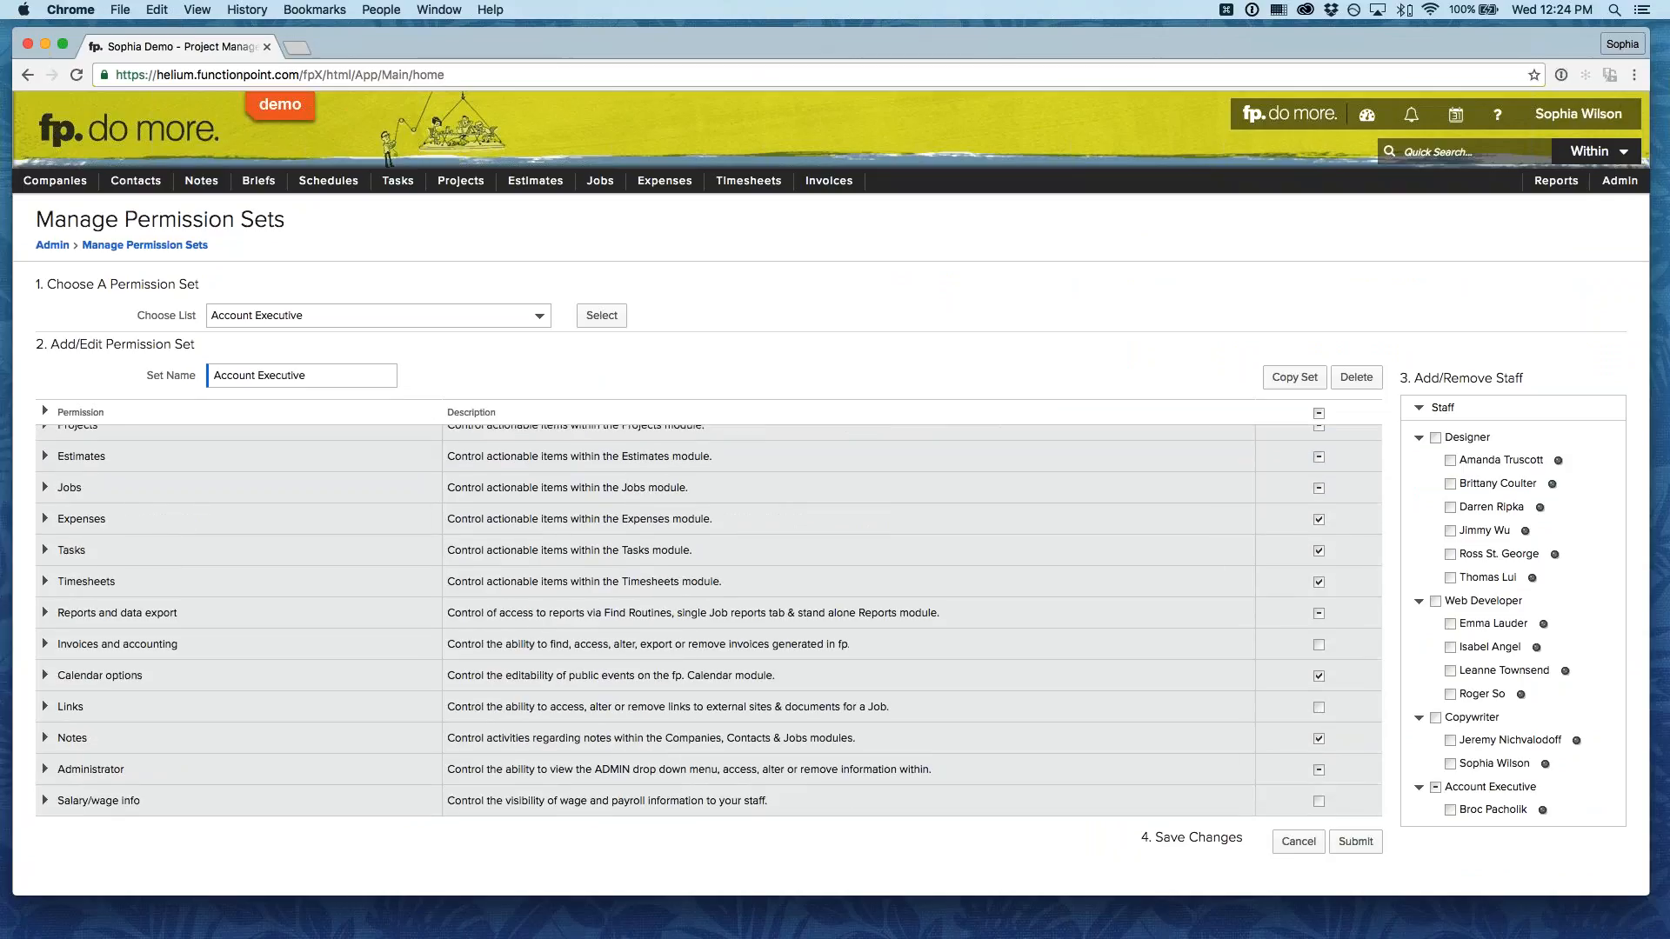
pyautogui.click(84, 808)
pyautogui.scroll(-2, 174, 794)
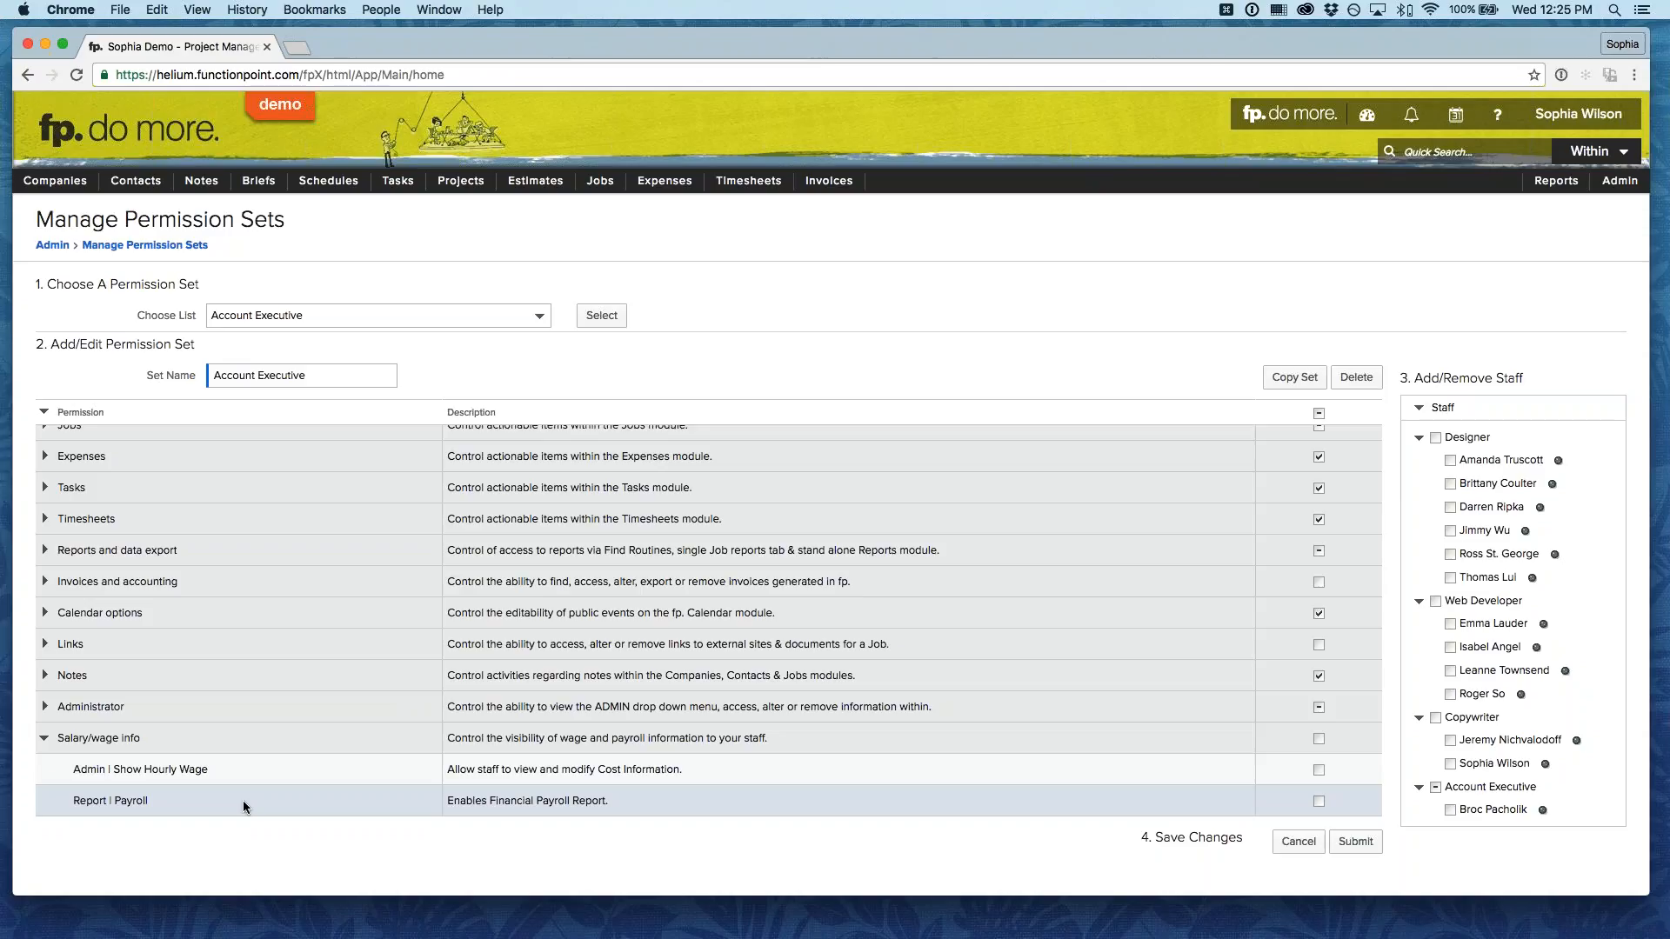
# Review the Administrator group, enable Admin | Manage My Alert Subscriptions, and save the Account Executive permission set.
pyautogui.click(44, 738)
pyautogui.click(44, 770)
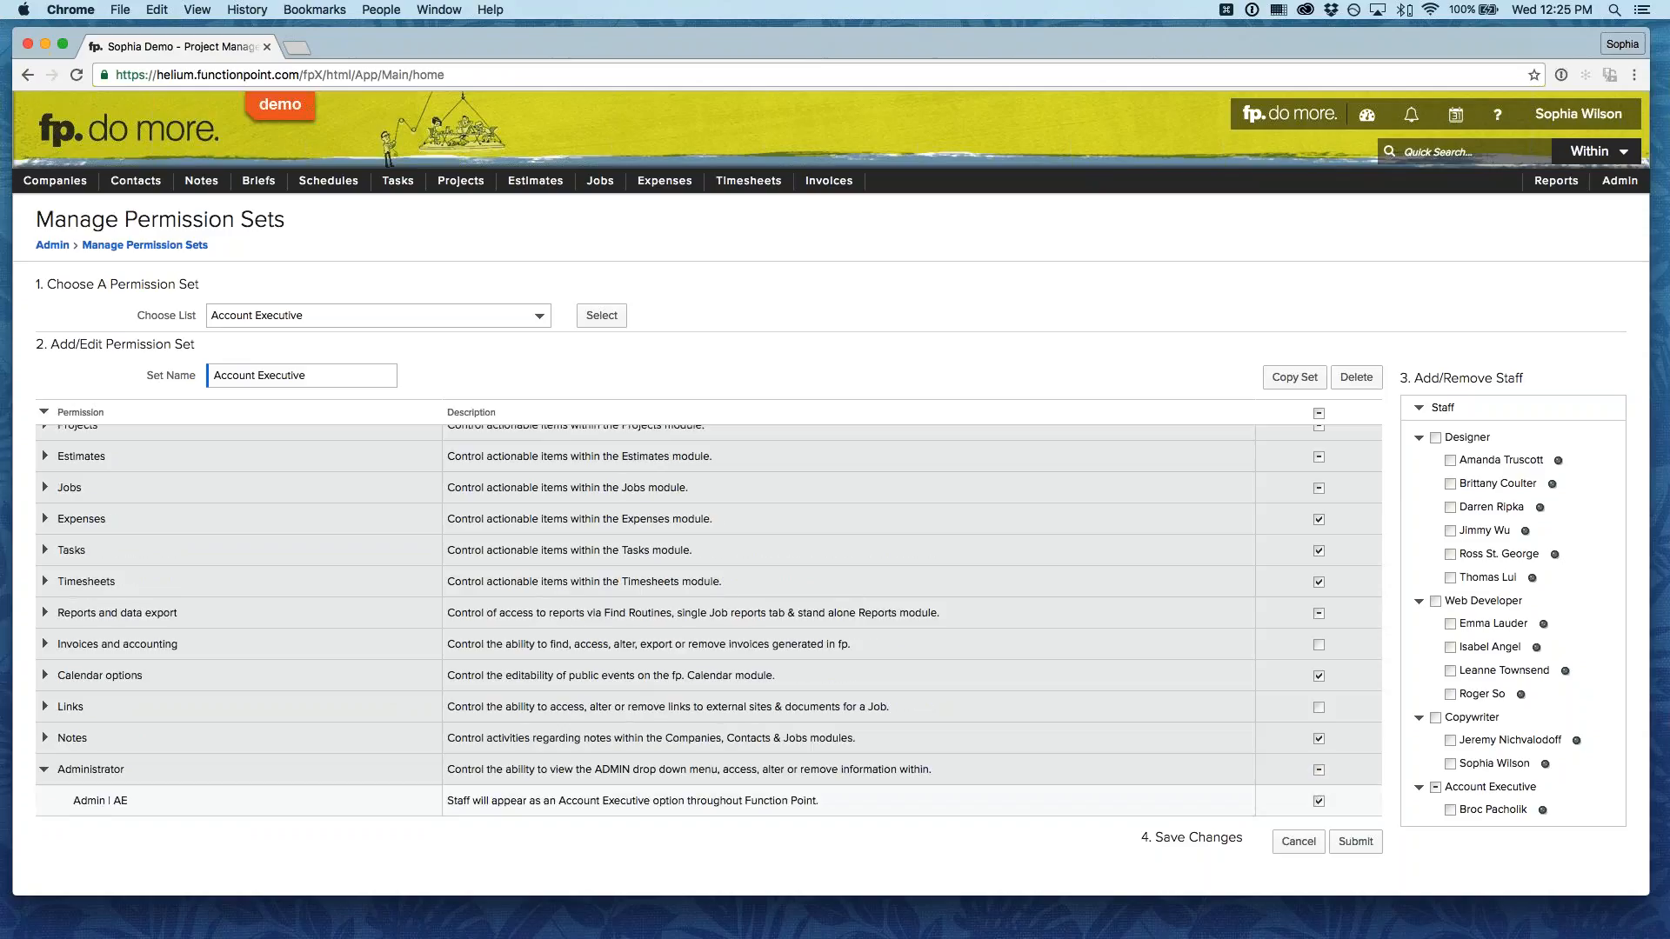
pyautogui.scroll(-15, 305, 676)
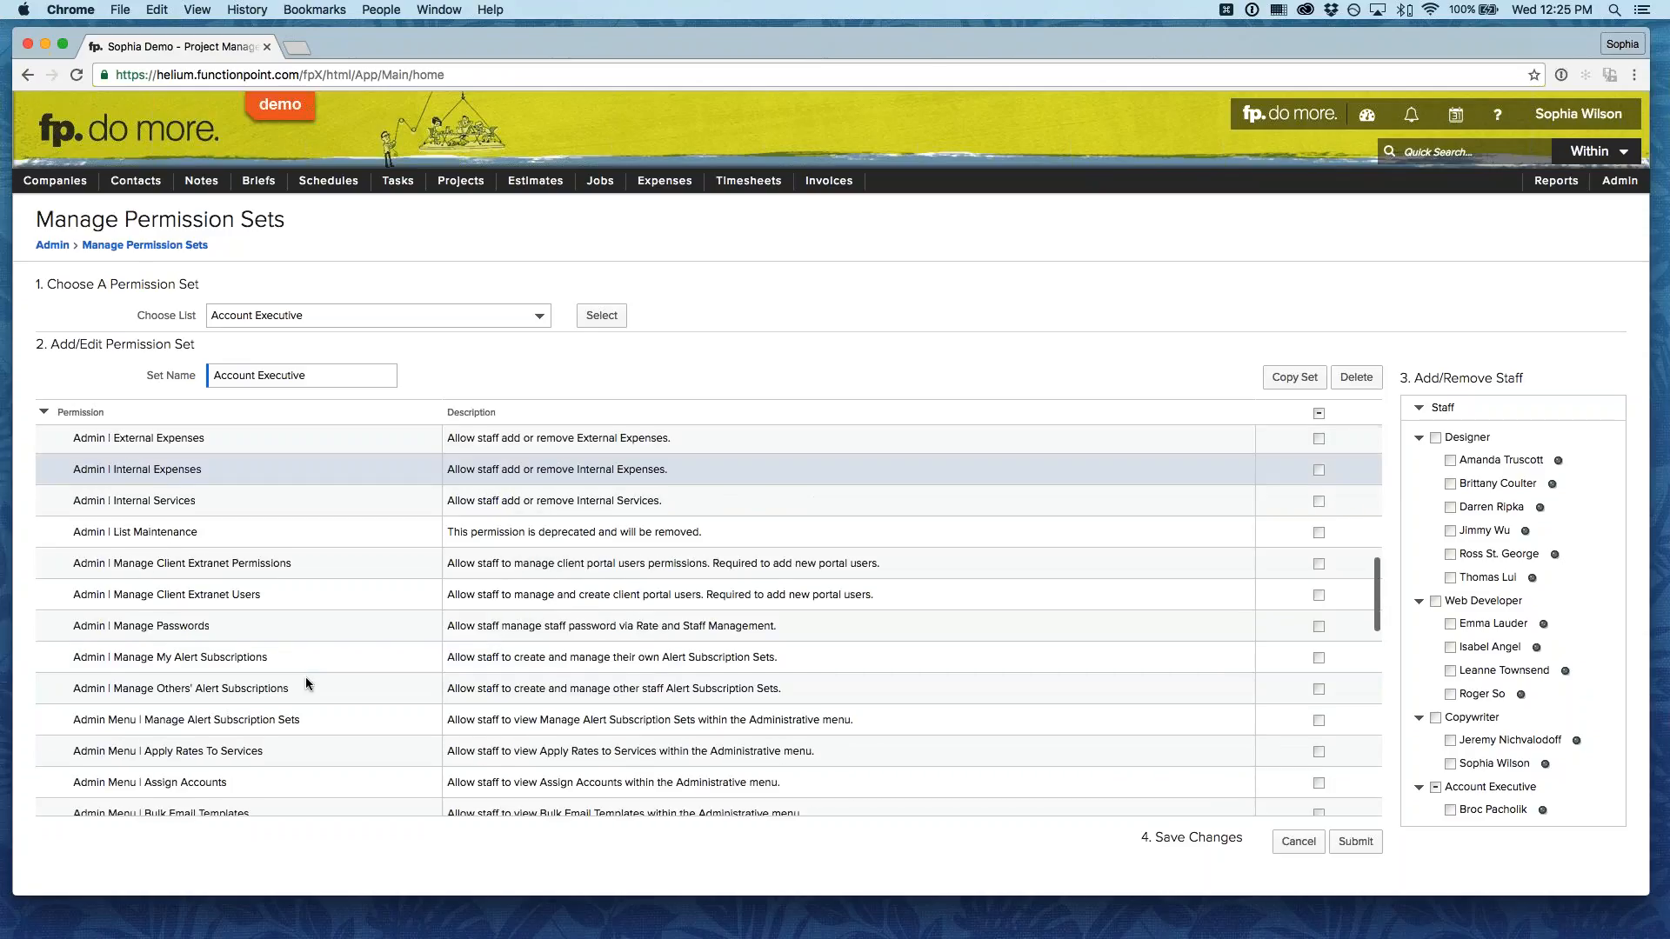
pyautogui.scroll(-5, 306, 676)
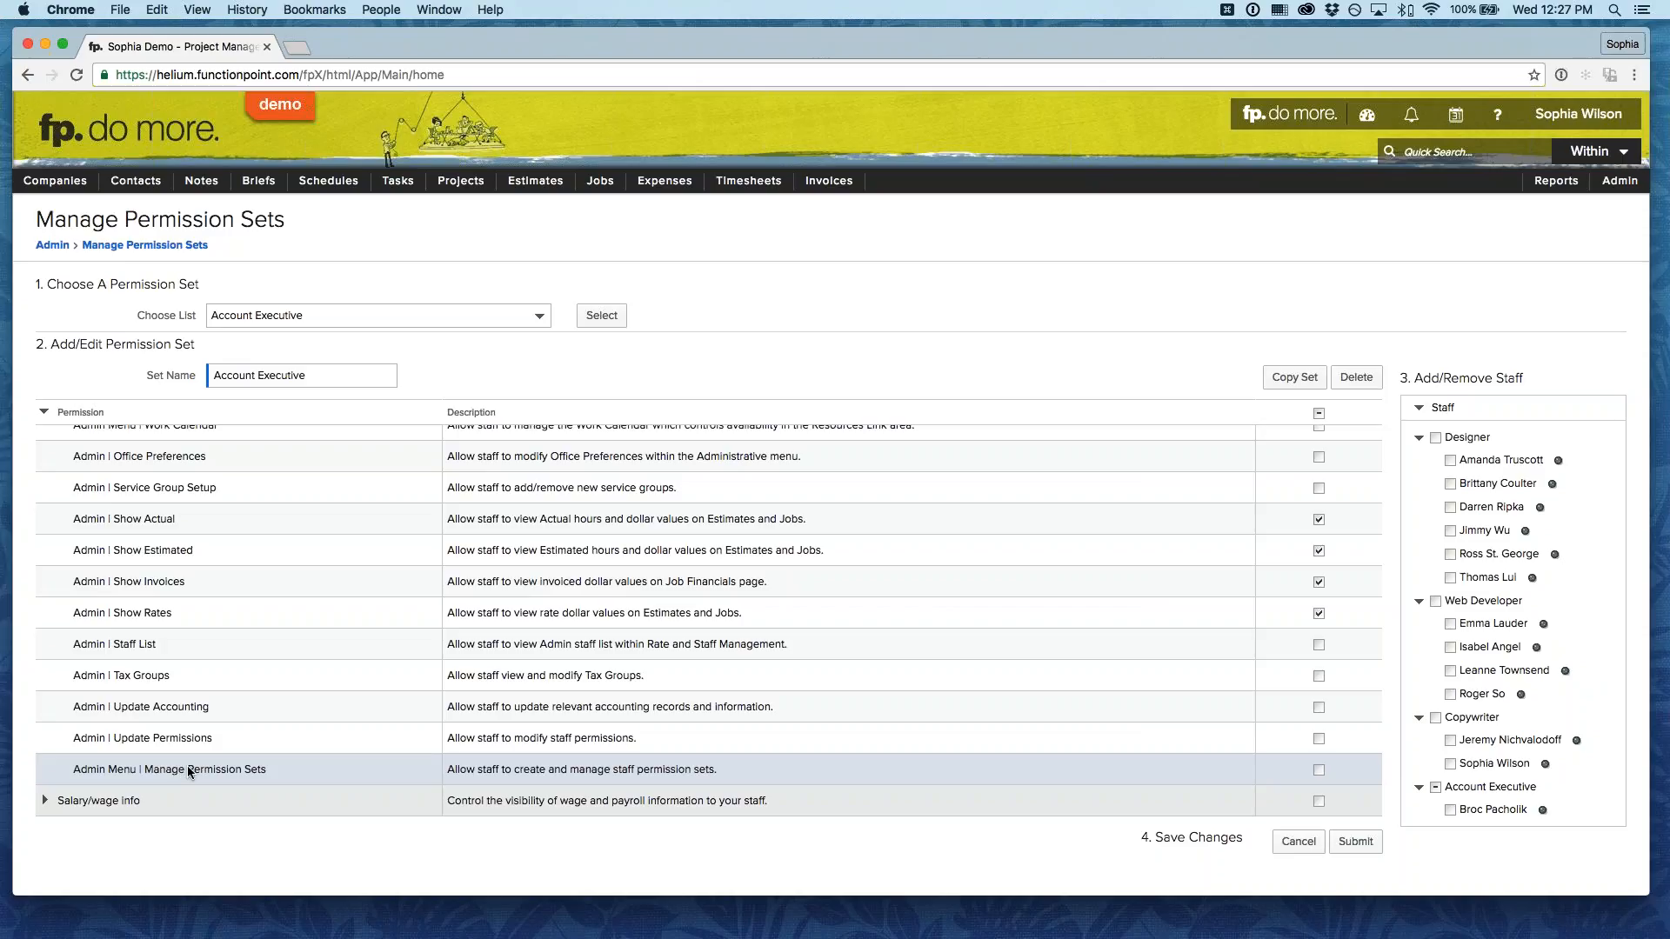
pyautogui.scroll(10, 285, 731)
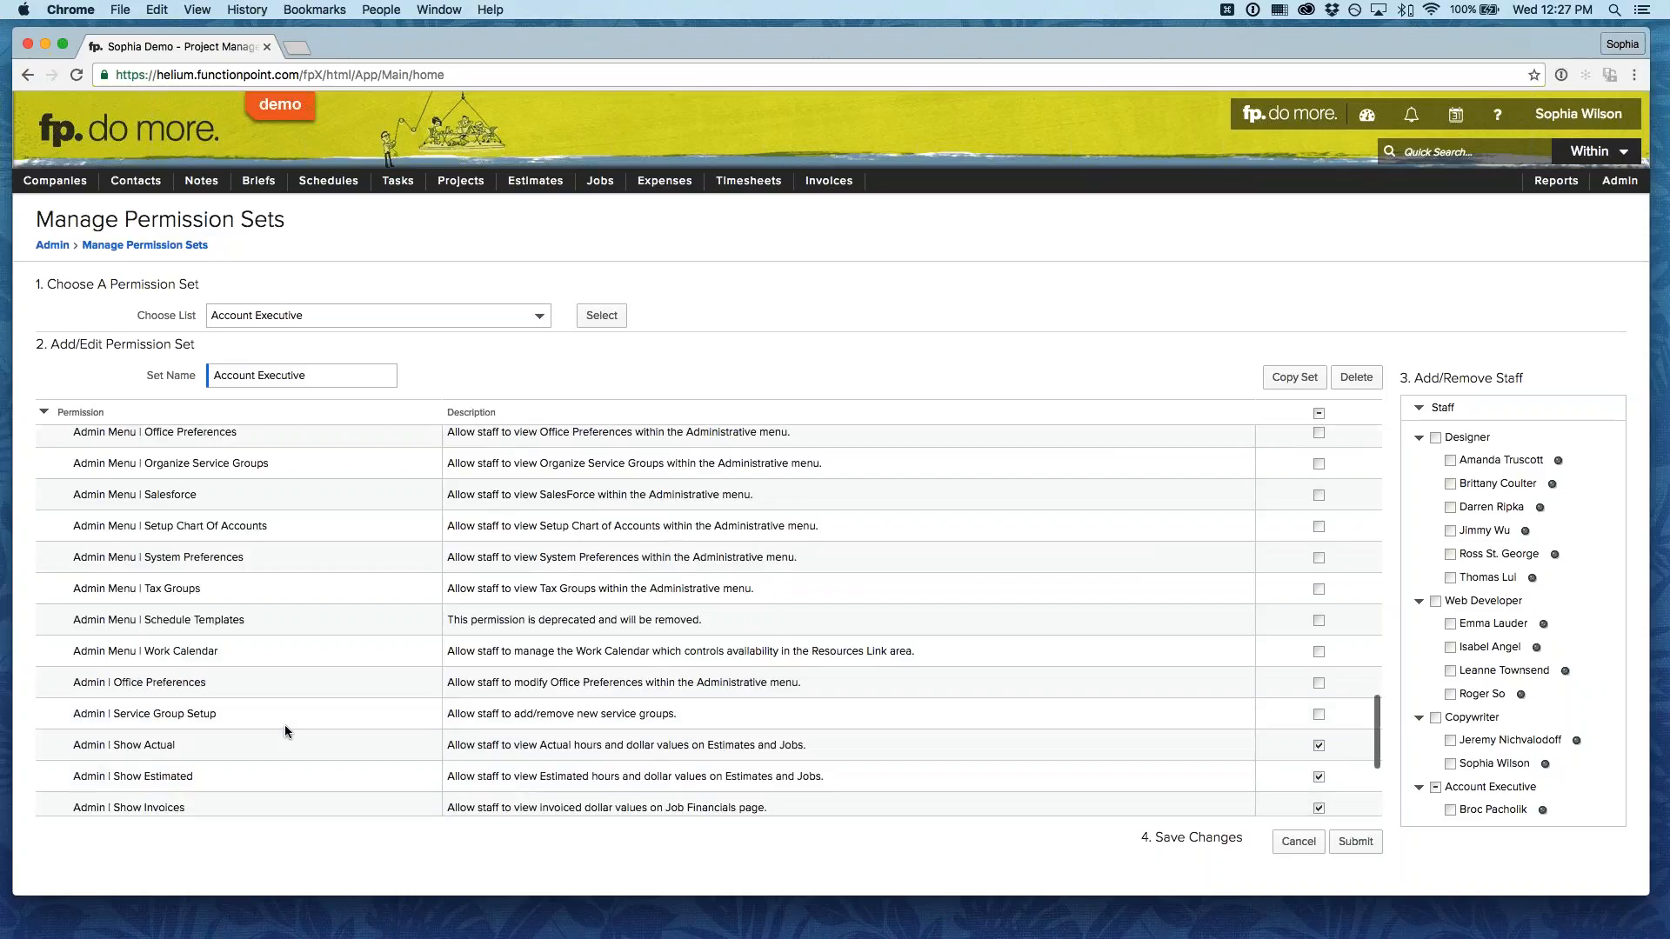
pyautogui.scroll(8, 285, 724)
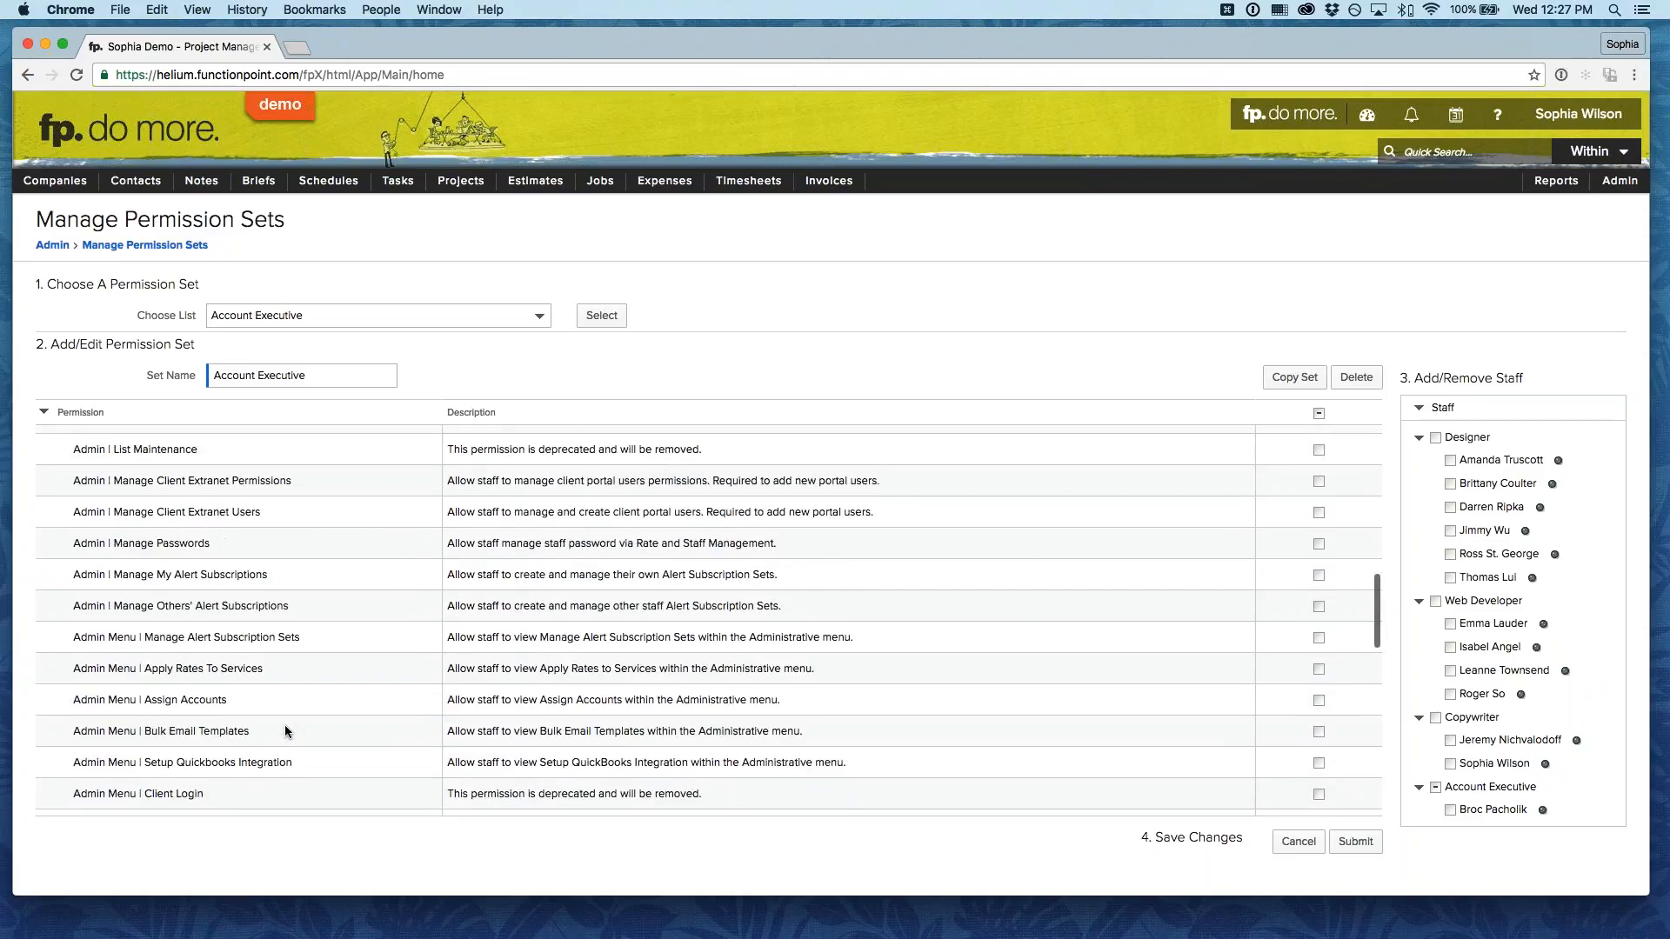
pyautogui.scroll(-1, 284, 723)
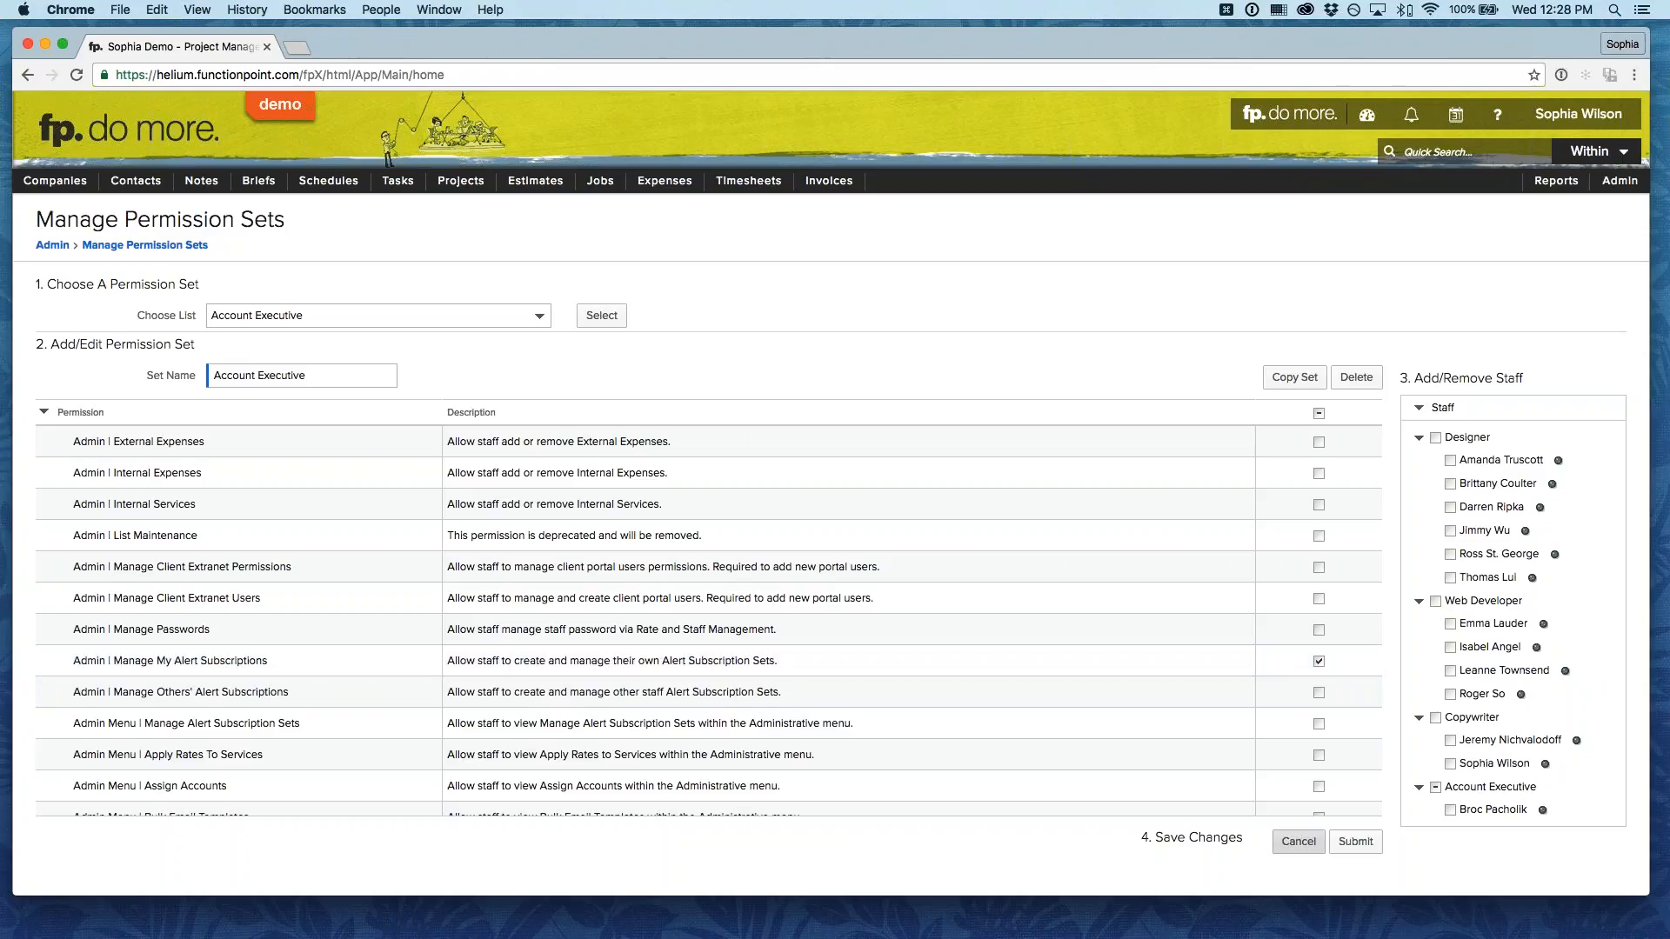
pyautogui.click(1364, 849)
pyautogui.moveTo(36, 289); pyautogui.dragTo(198, 289)
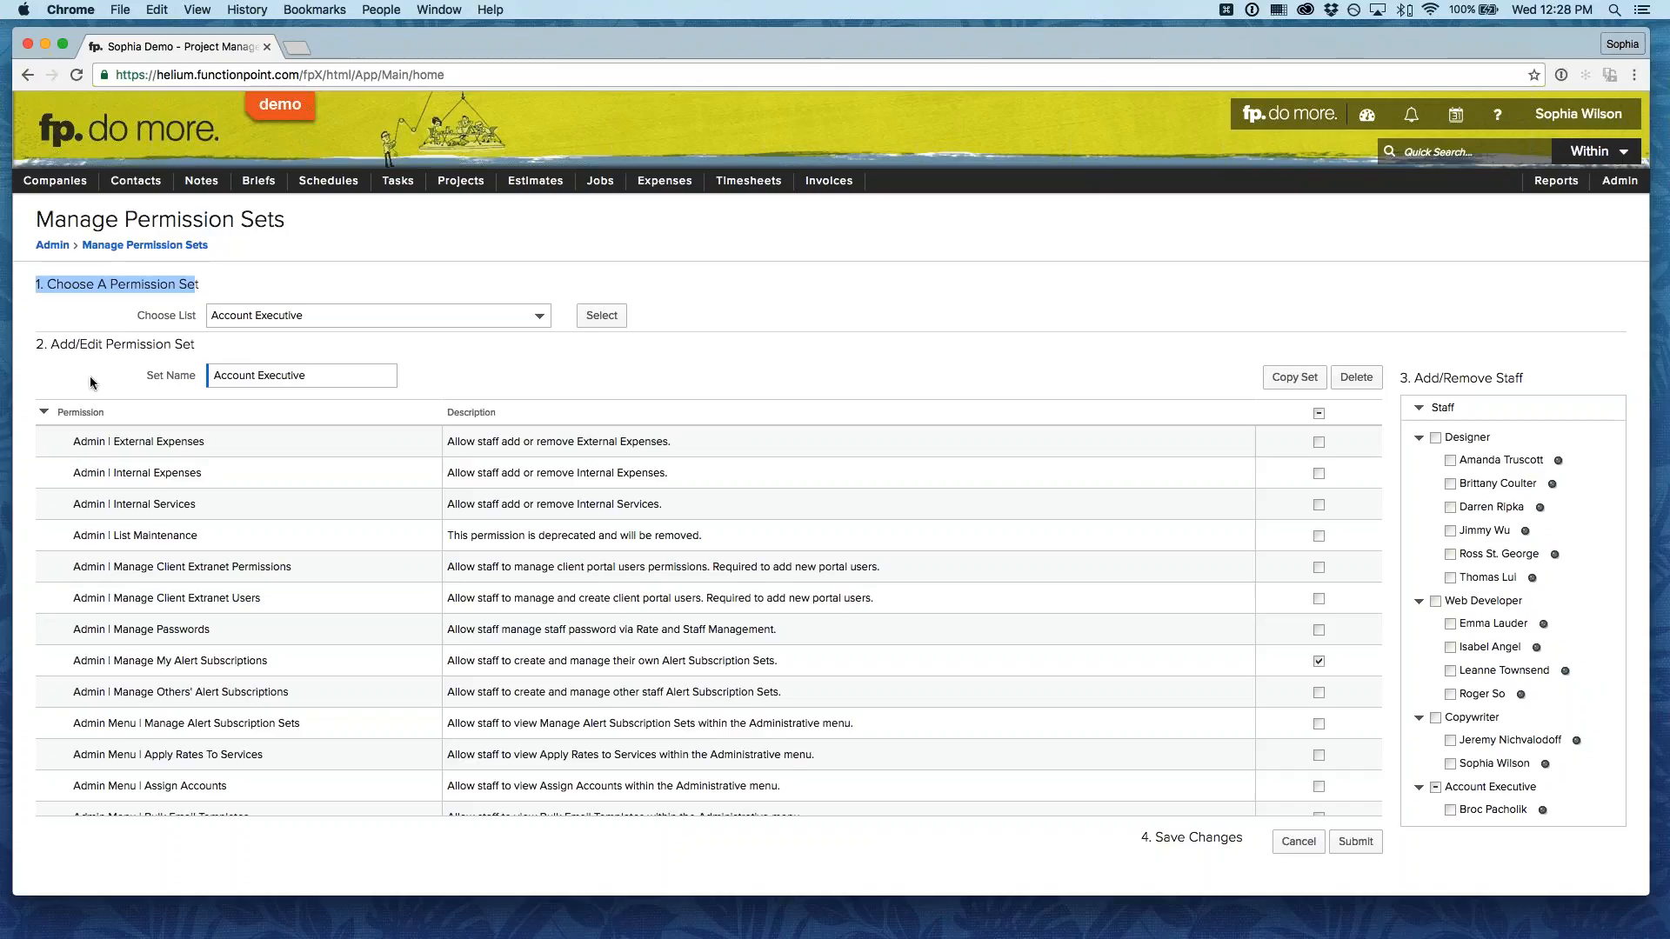
pyautogui.moveTo(29, 354); pyautogui.dragTo(313, 353)
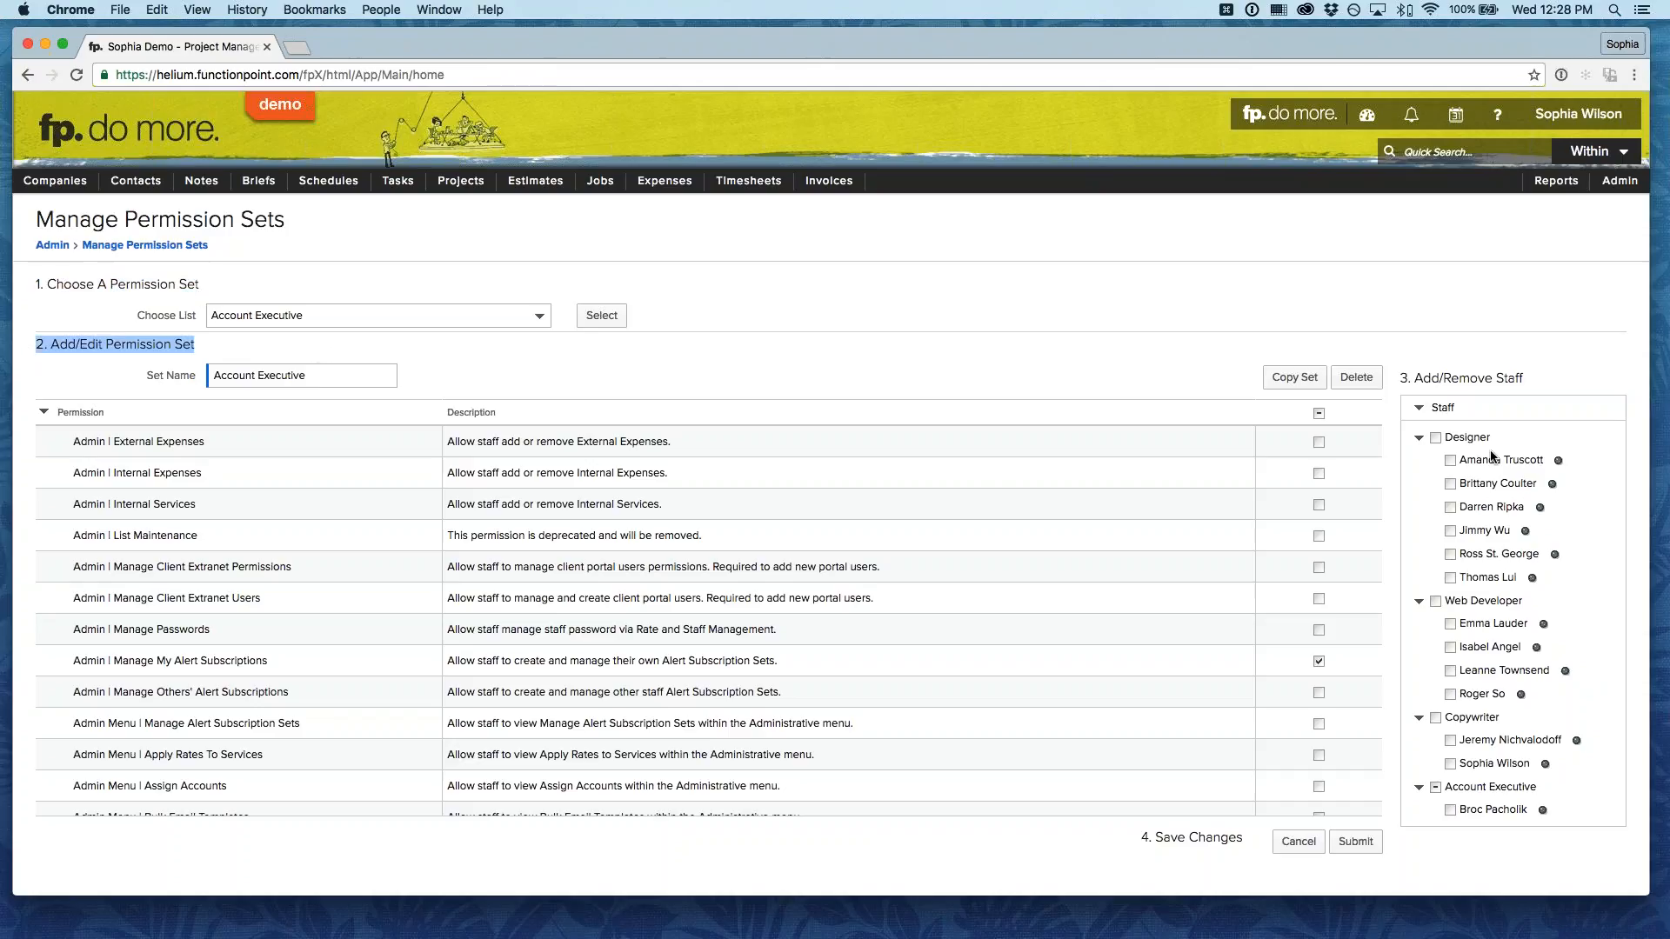
pyautogui.moveTo(1399, 380); pyautogui.dragTo(1532, 383)
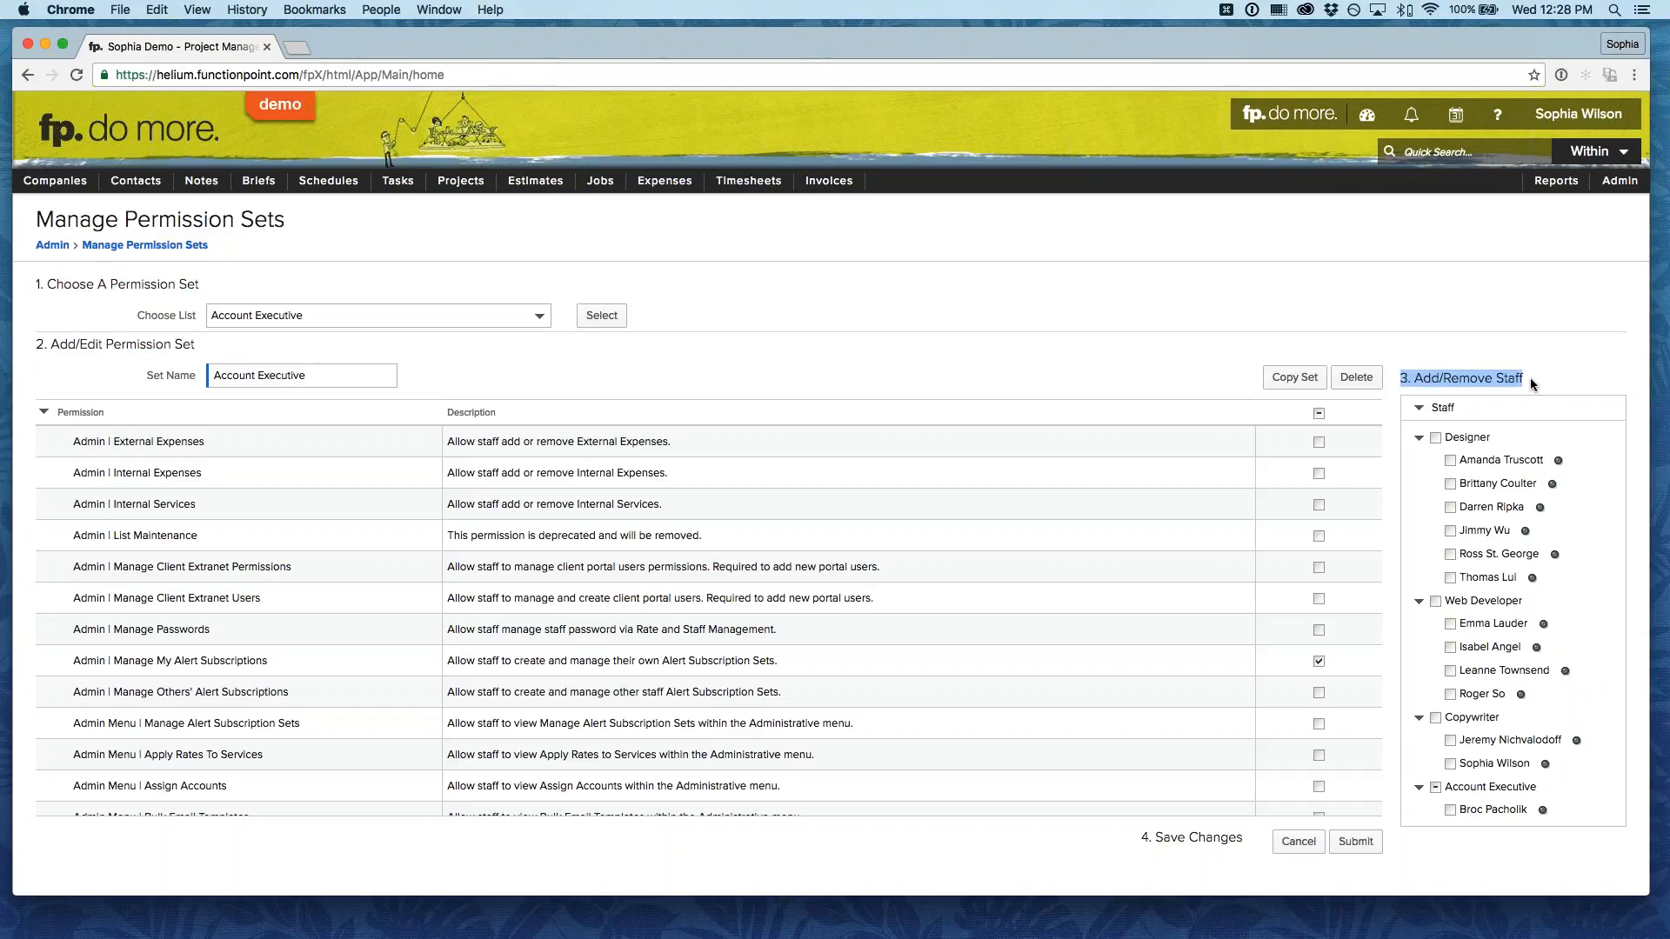
pyautogui.click(1601, 490)
# Assign the two remaining staff members in the Account Executive group to the permission set and save the changes.
pyautogui.scroll(-5, 1601, 491)
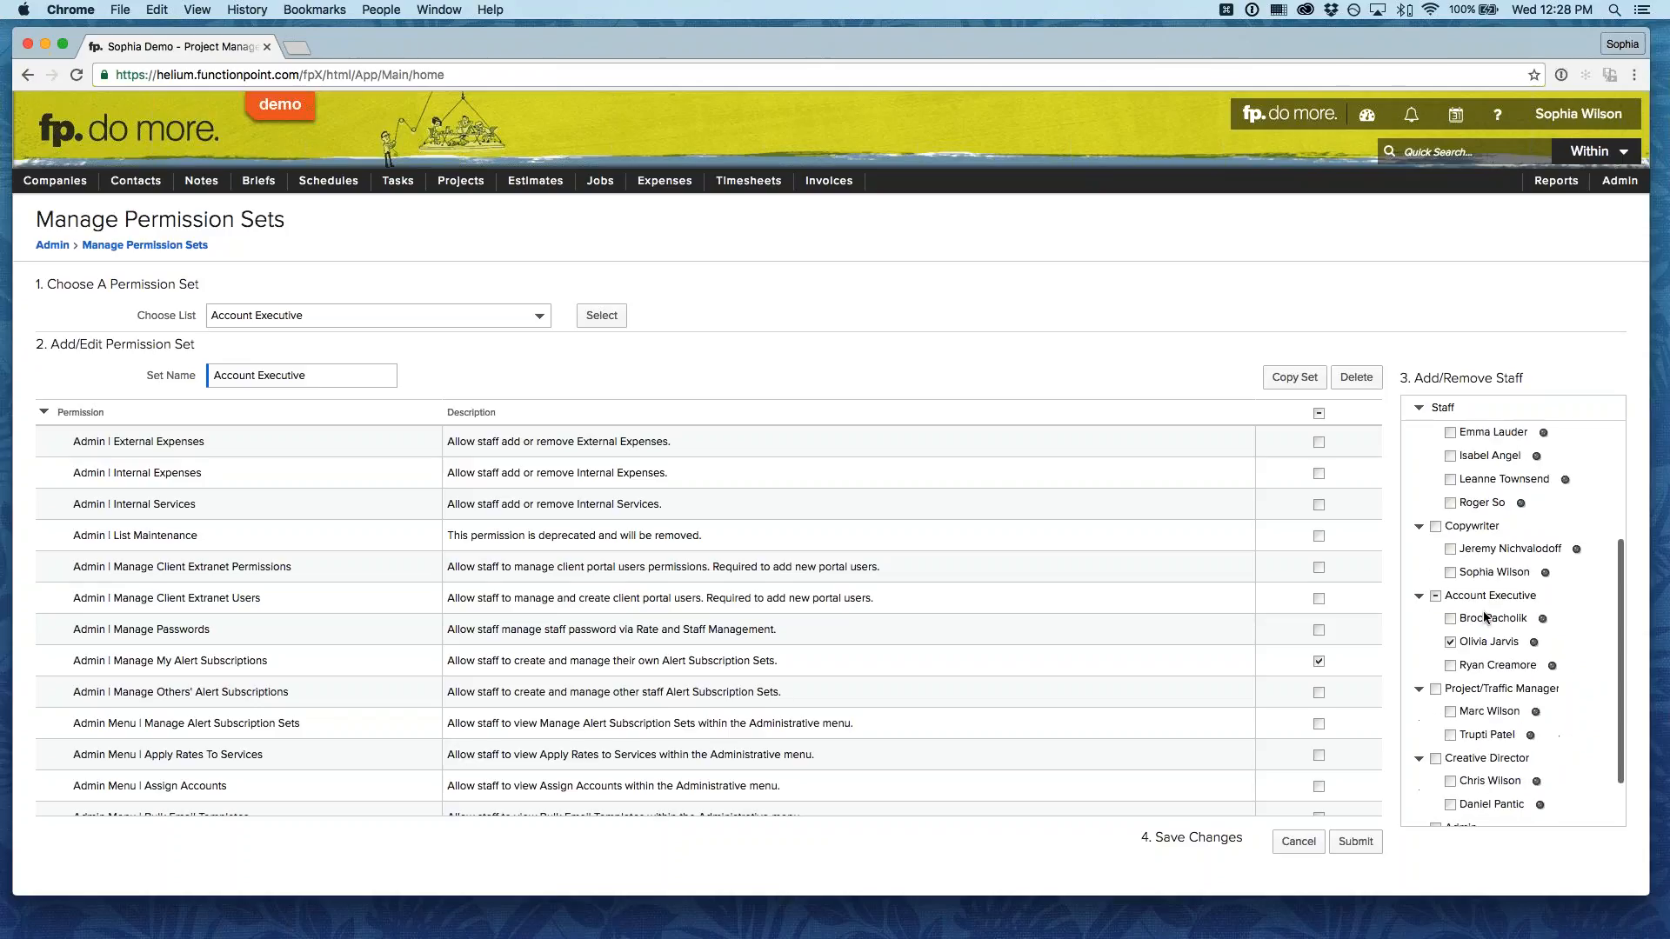
pyautogui.click(1450, 619)
pyautogui.click(1450, 665)
pyautogui.scroll(4, 1451, 668)
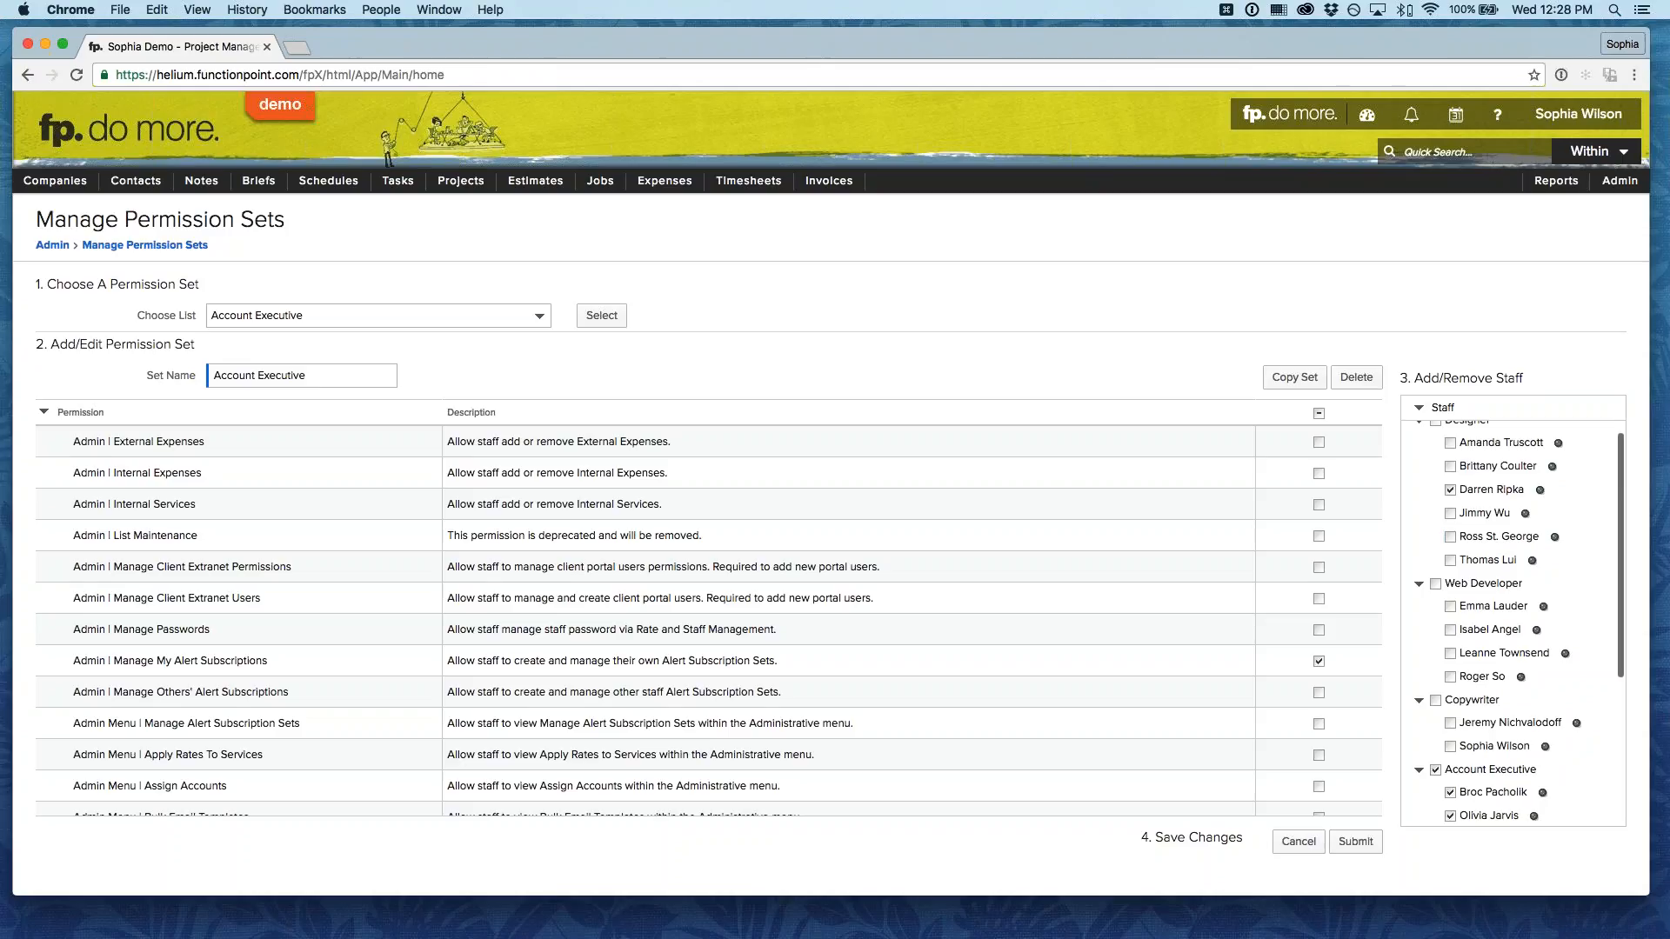
pyautogui.scroll(-5, 1423, 534)
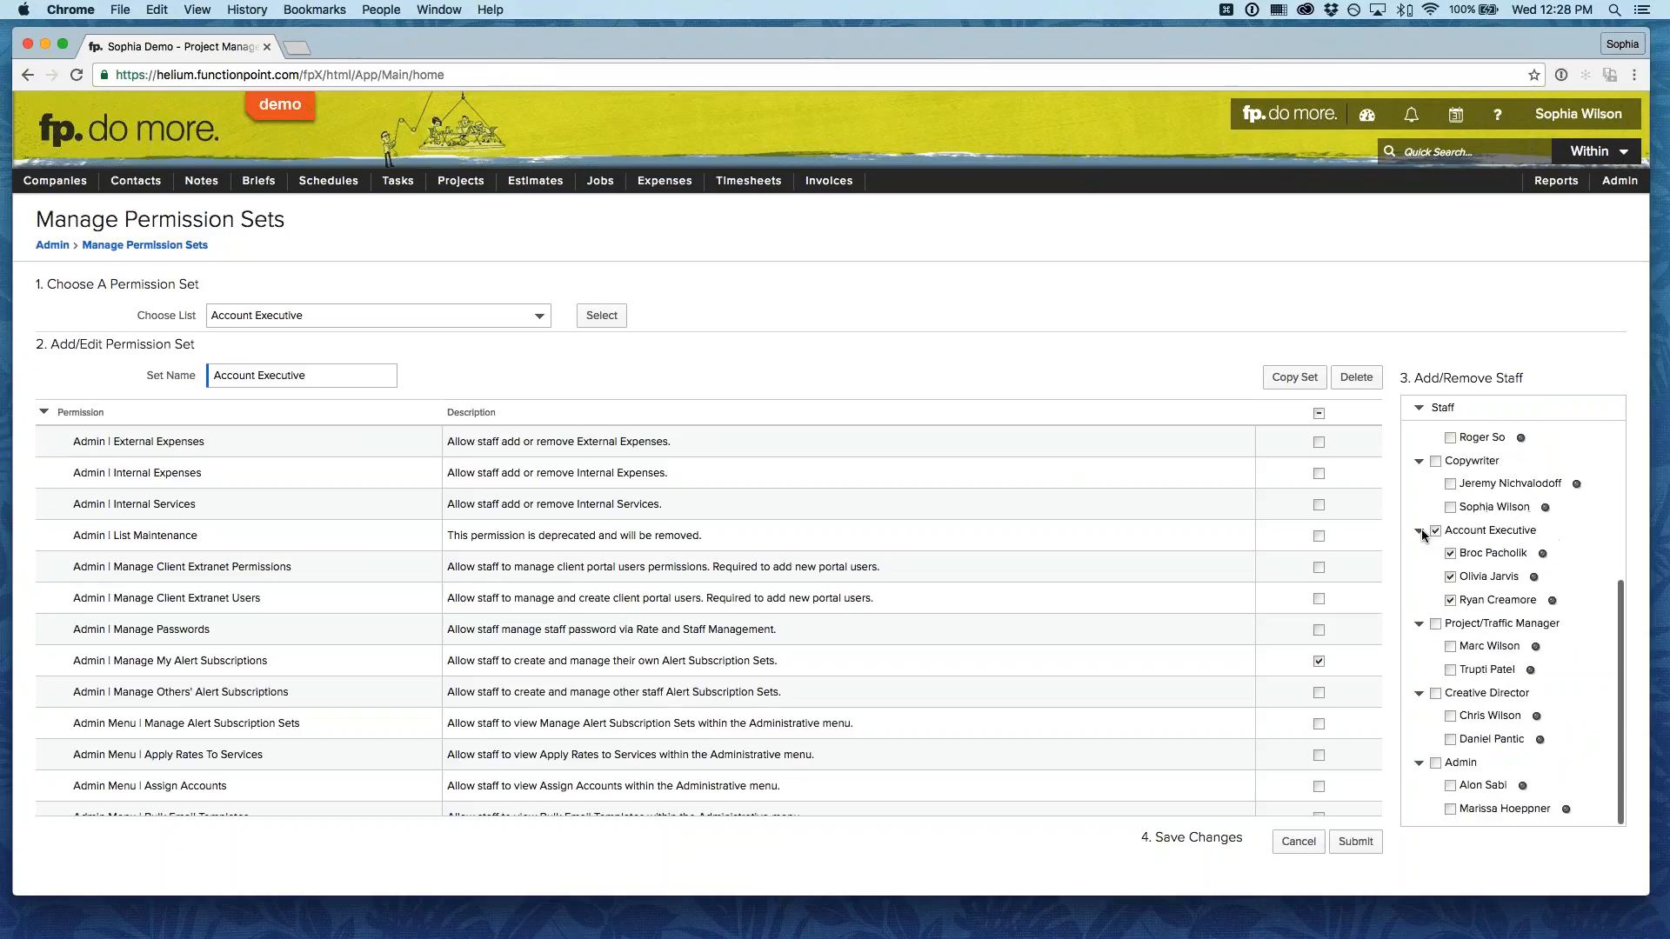
pyautogui.click(1362, 843)
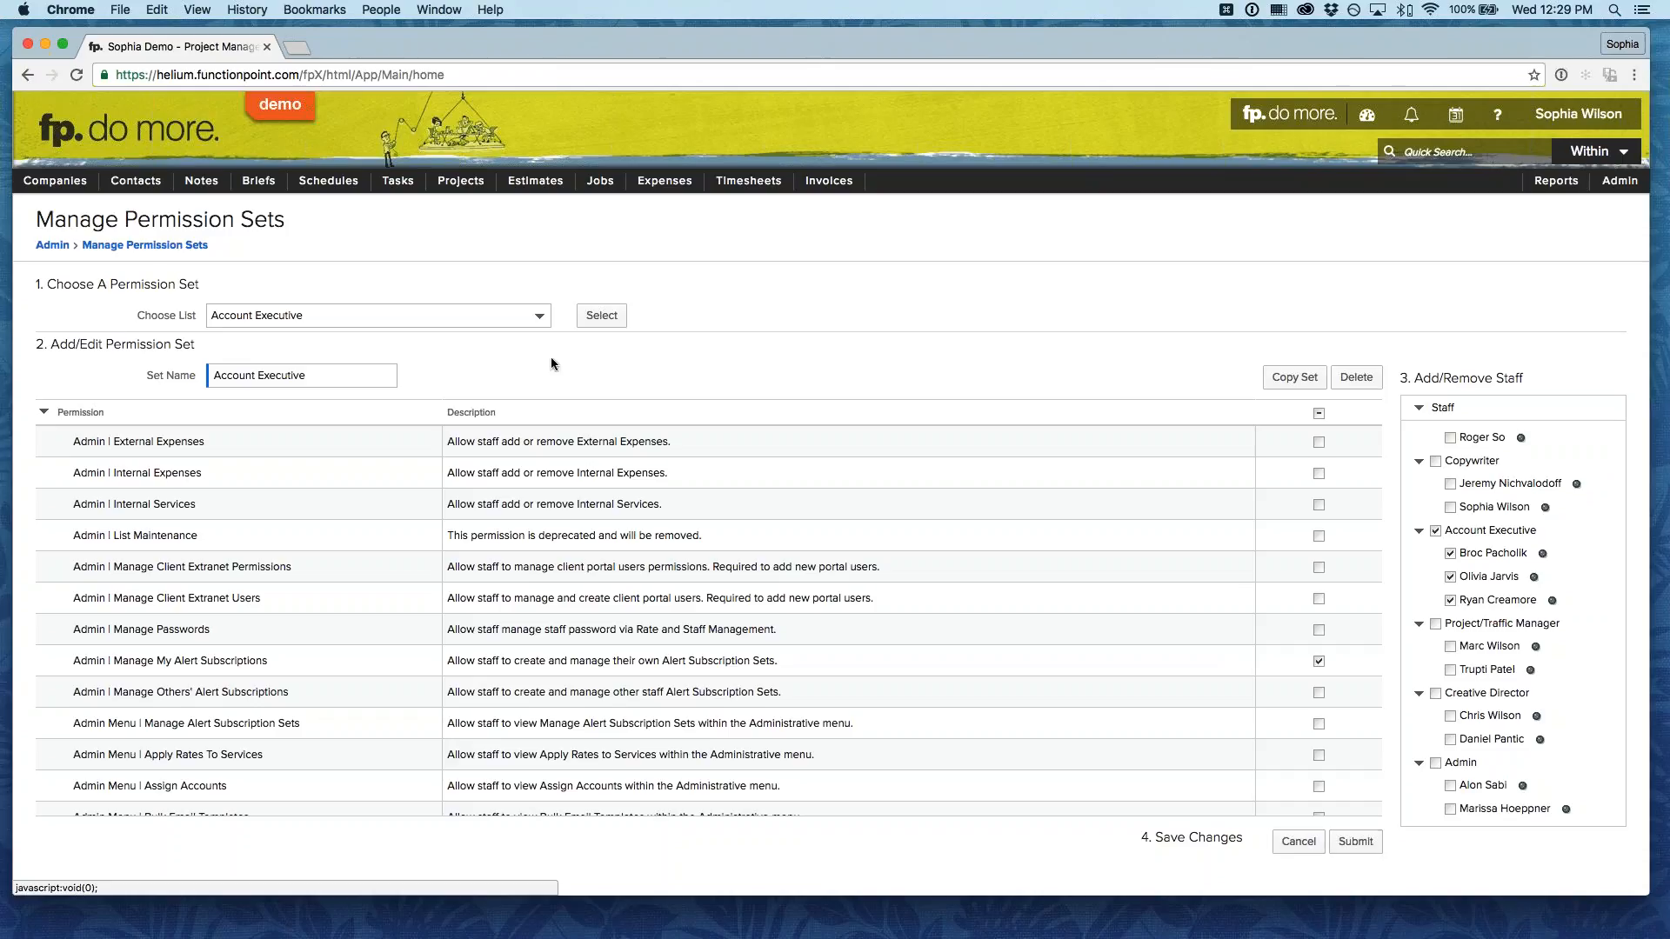
pyautogui.click(489, 316)
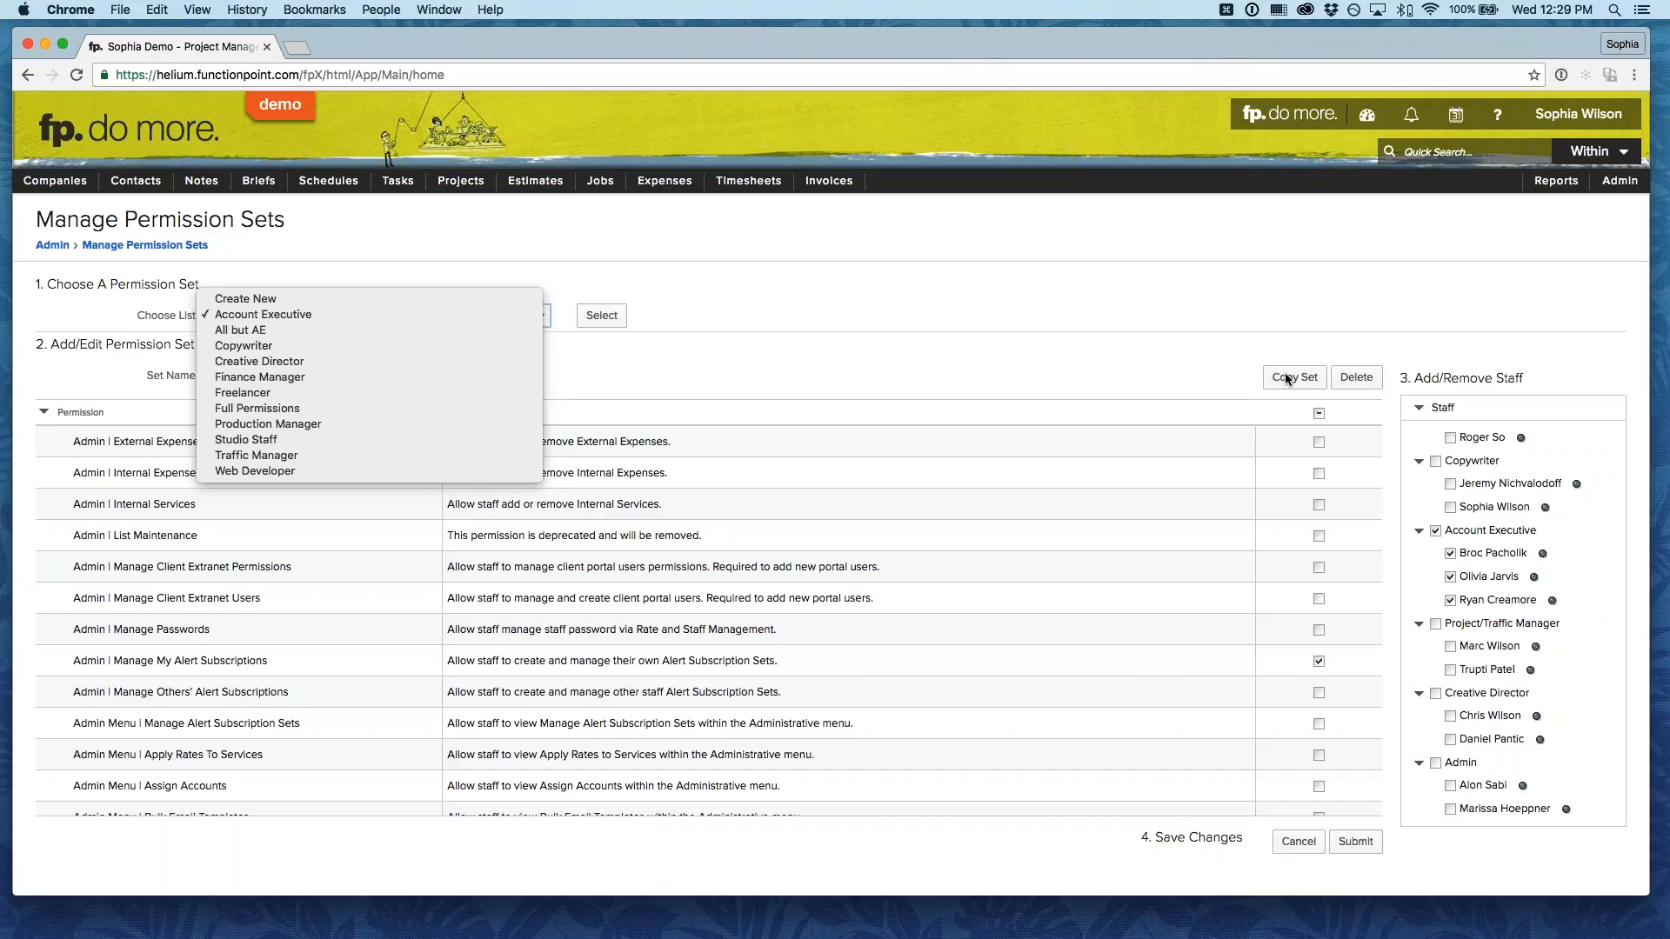
pyautogui.click(1179, 353)
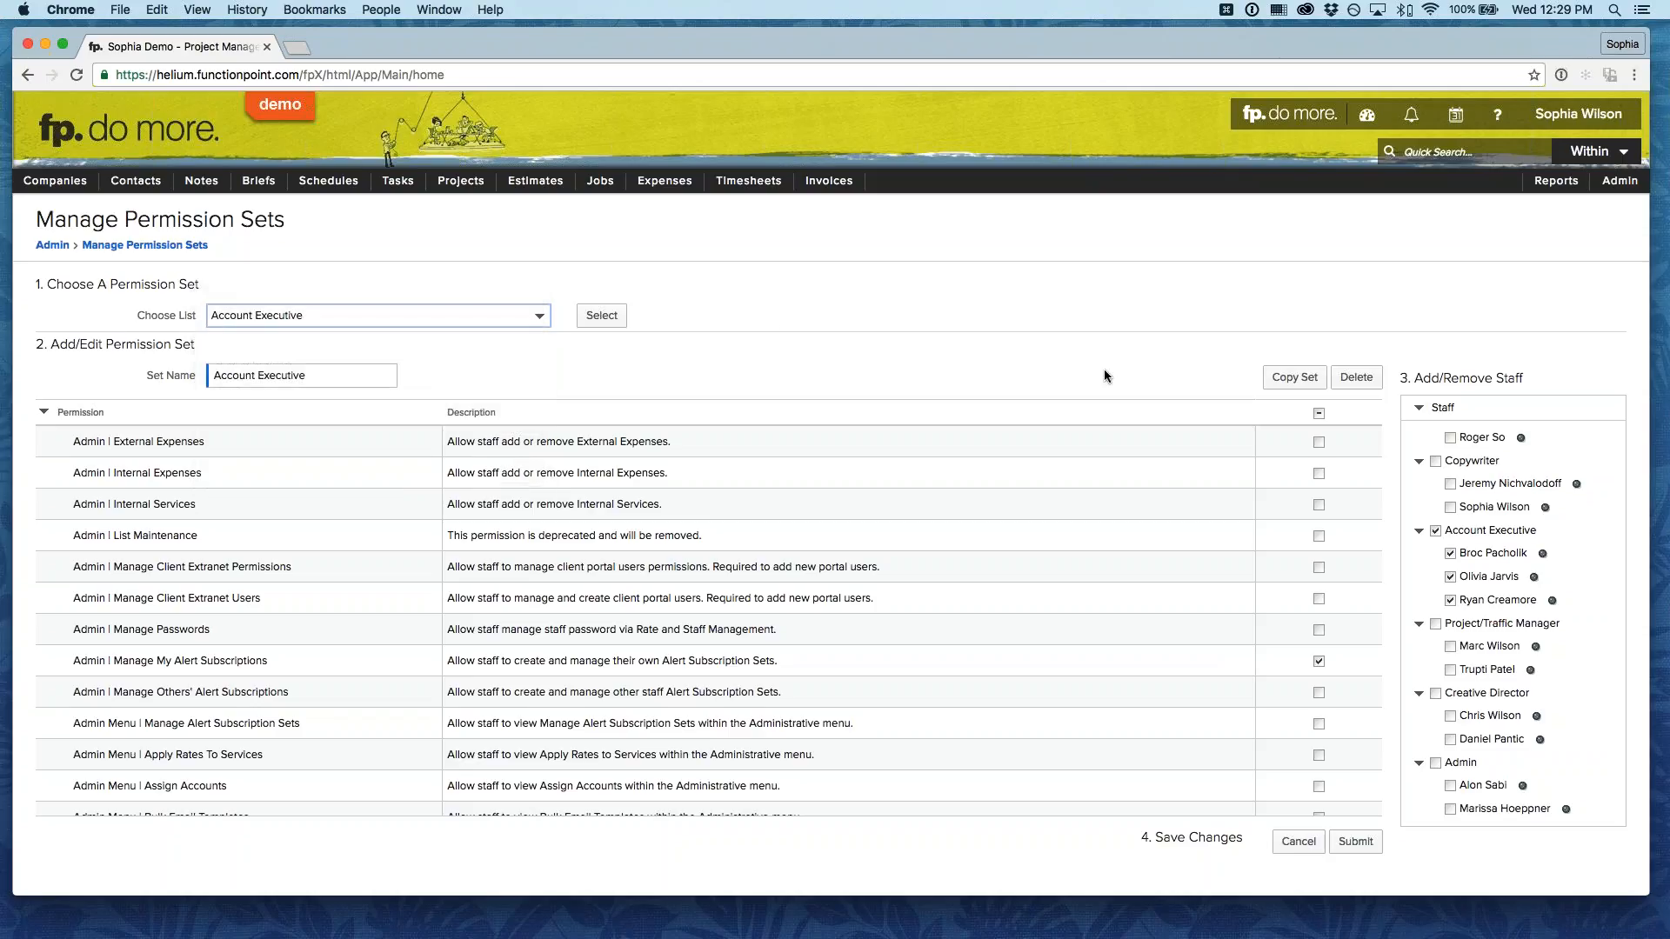
pyautogui.click(771, 312)
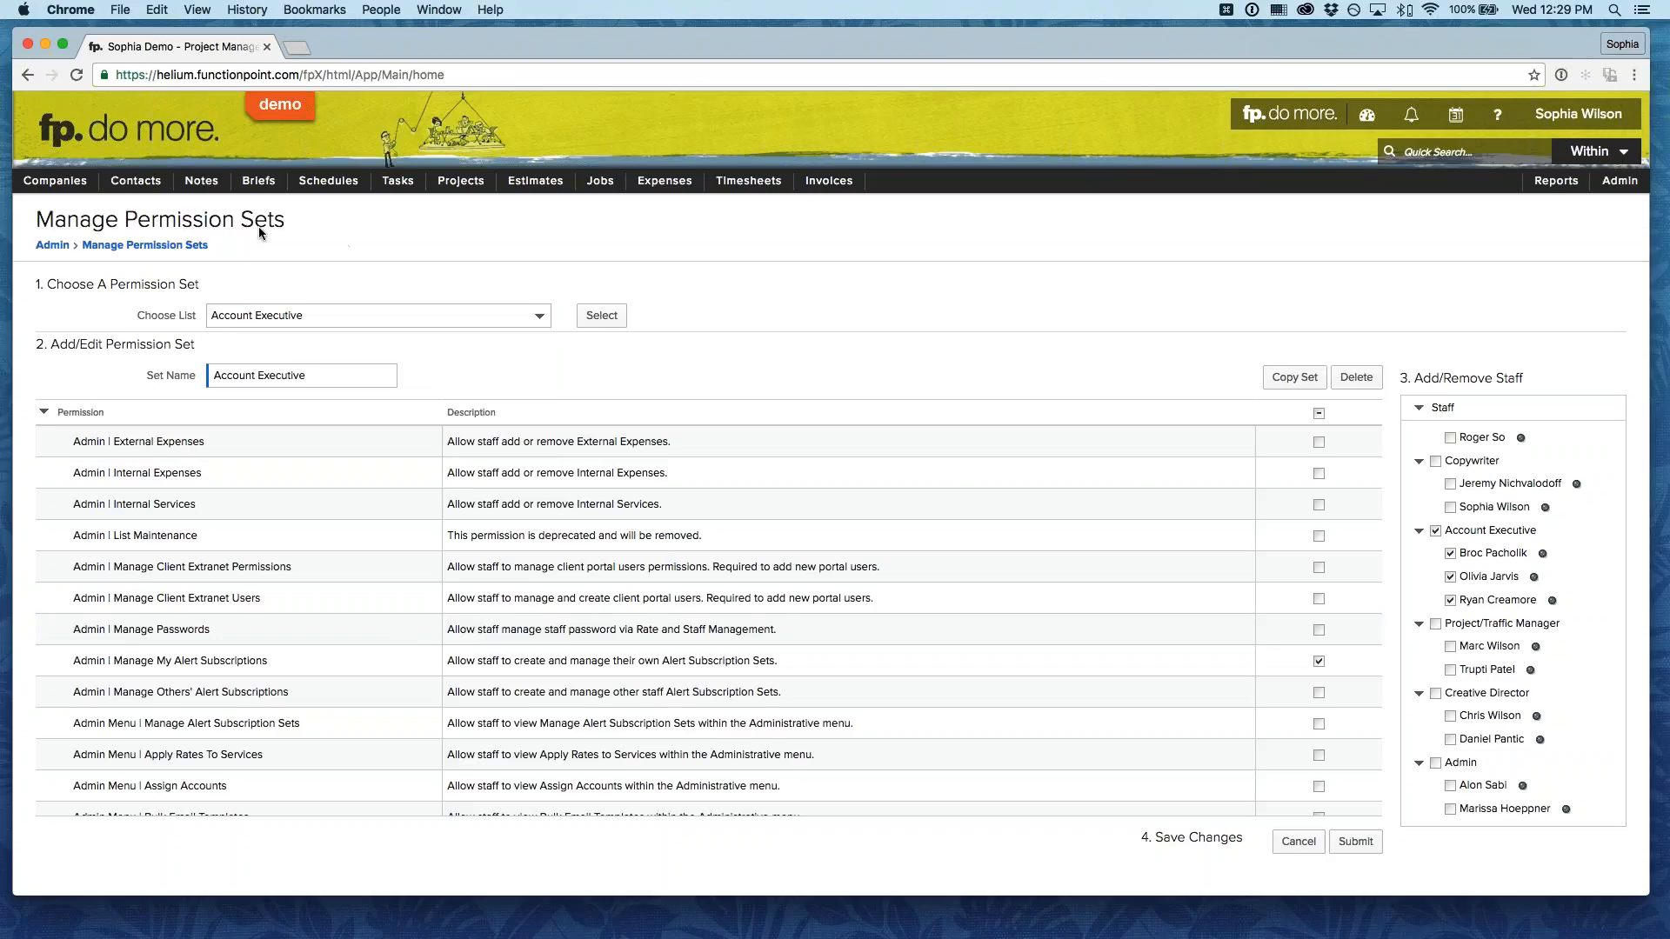
pyautogui.moveTo(61, 183)
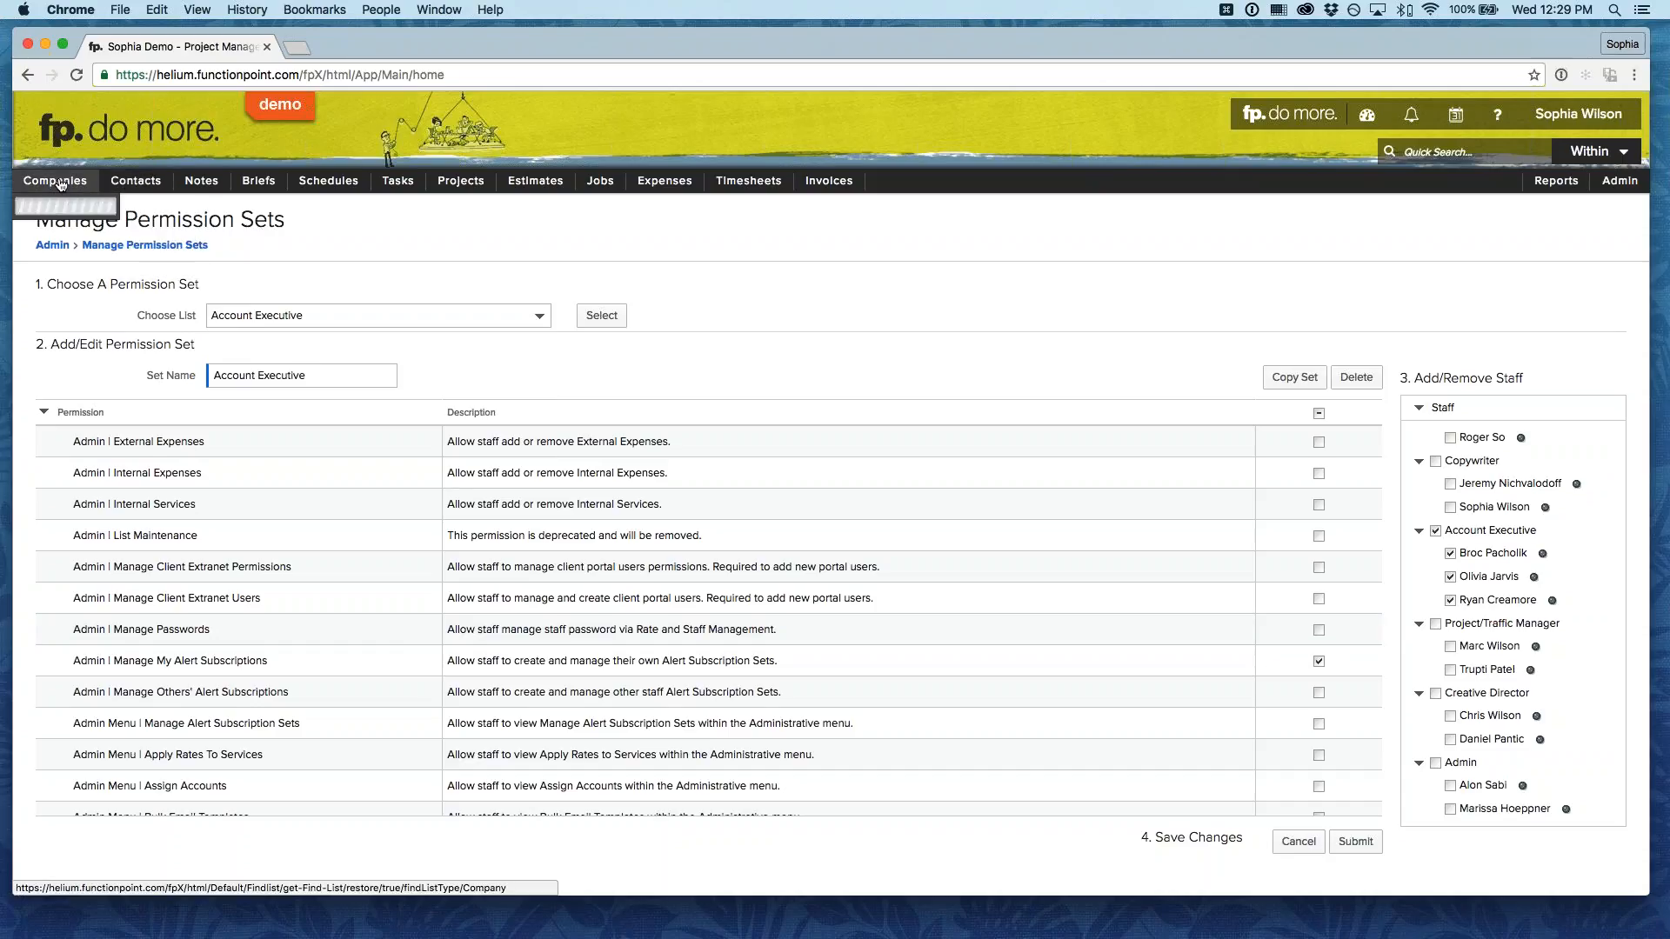
# From the Function Point Productivity Software company's contacts, open the logged-in staff member's contact record and show its alert subscriptions.
pyautogui.moveTo(62, 234)
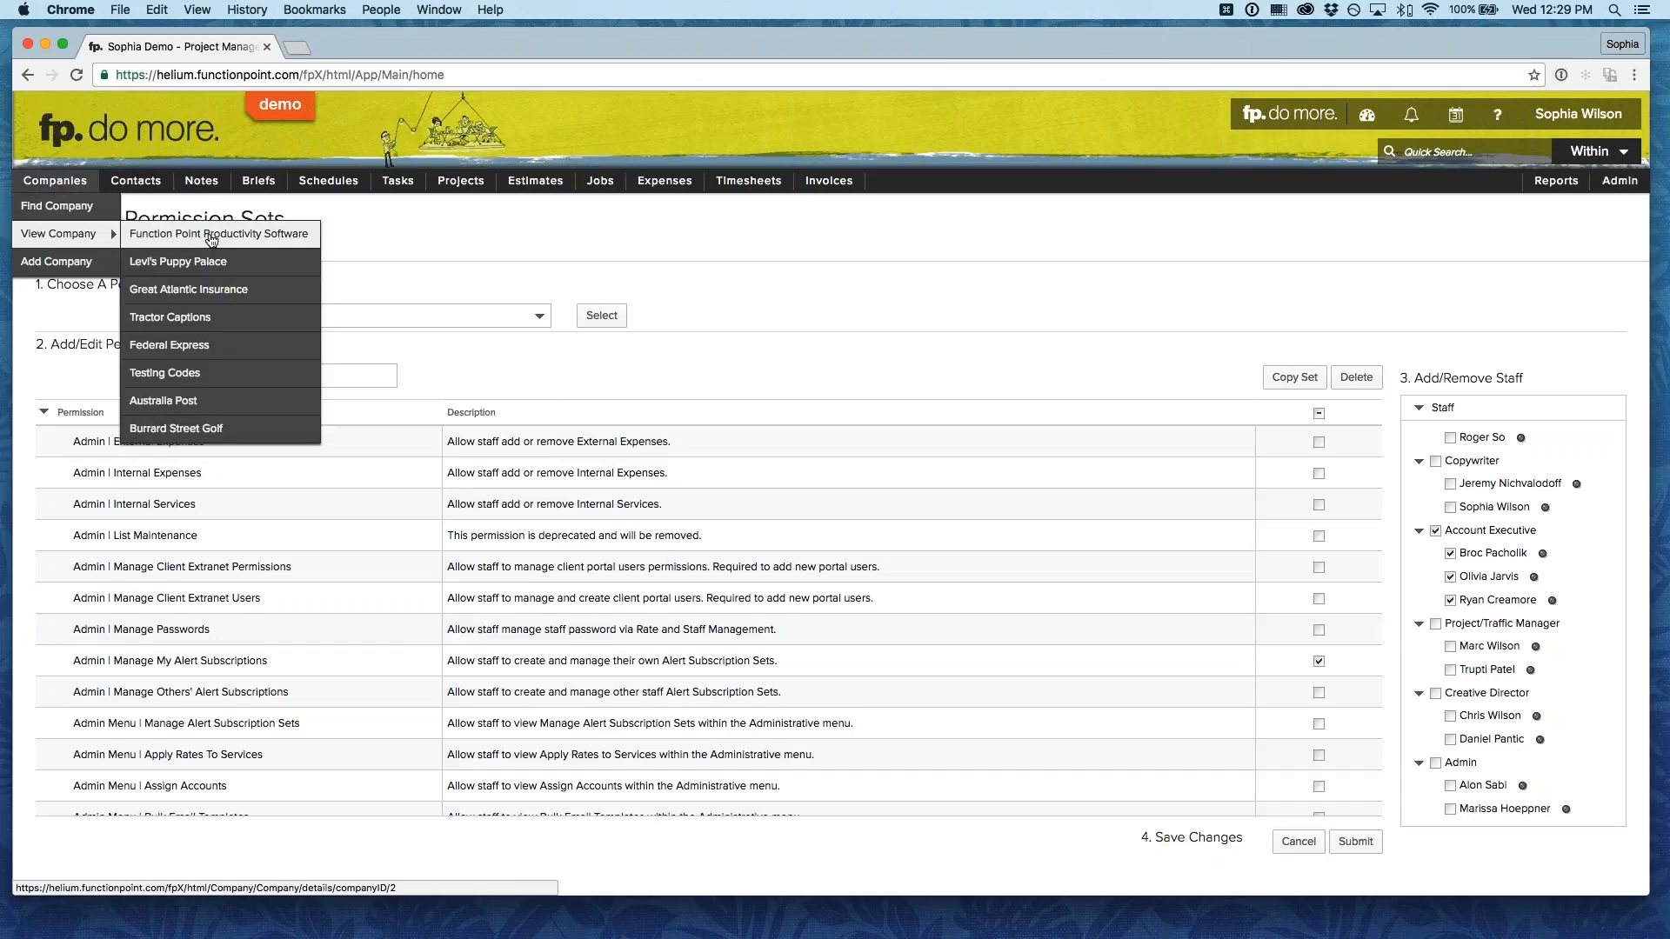
pyautogui.click(211, 235)
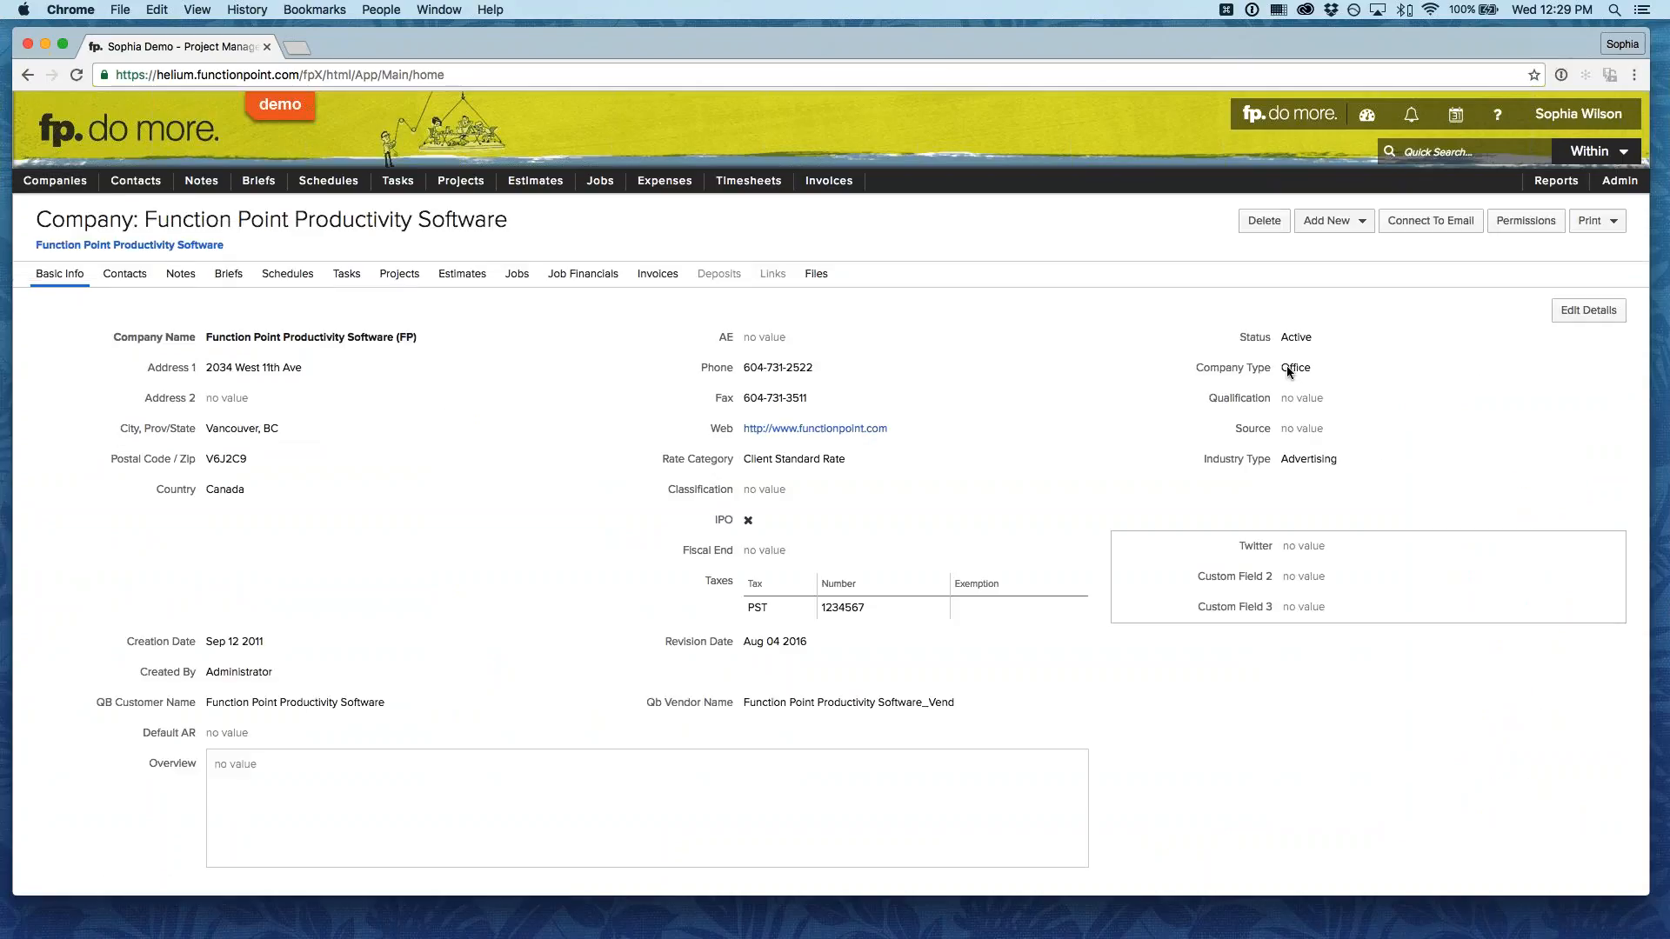
pyautogui.click(1343, 368)
pyautogui.click(127, 275)
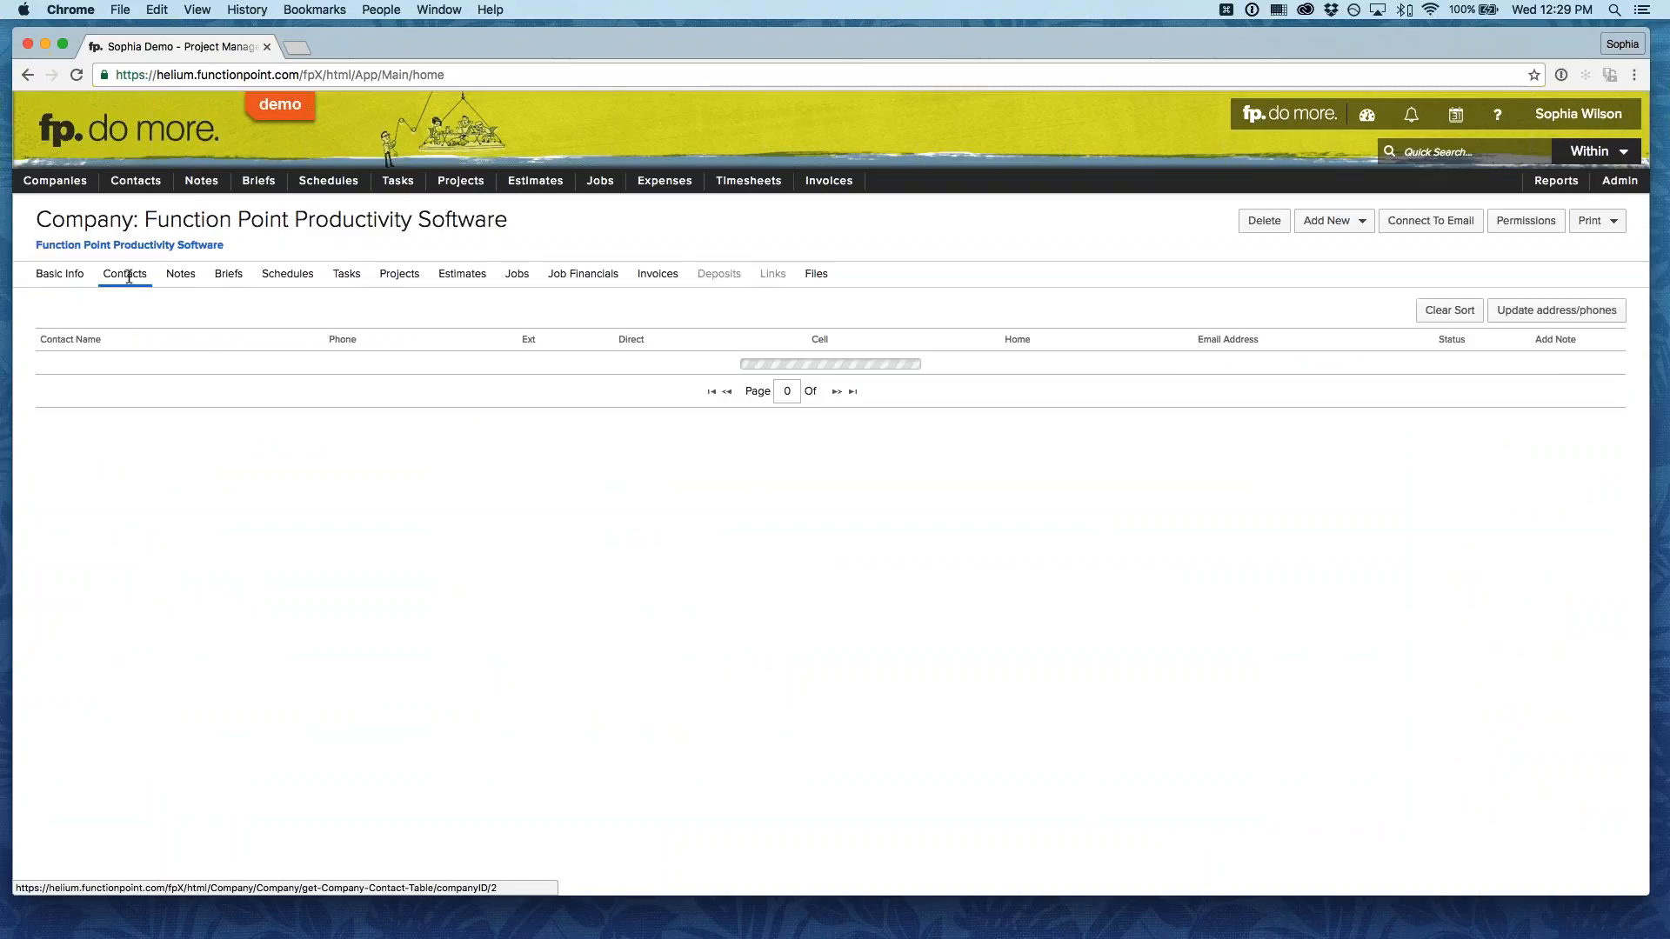
pyautogui.scroll(-5, 348, 624)
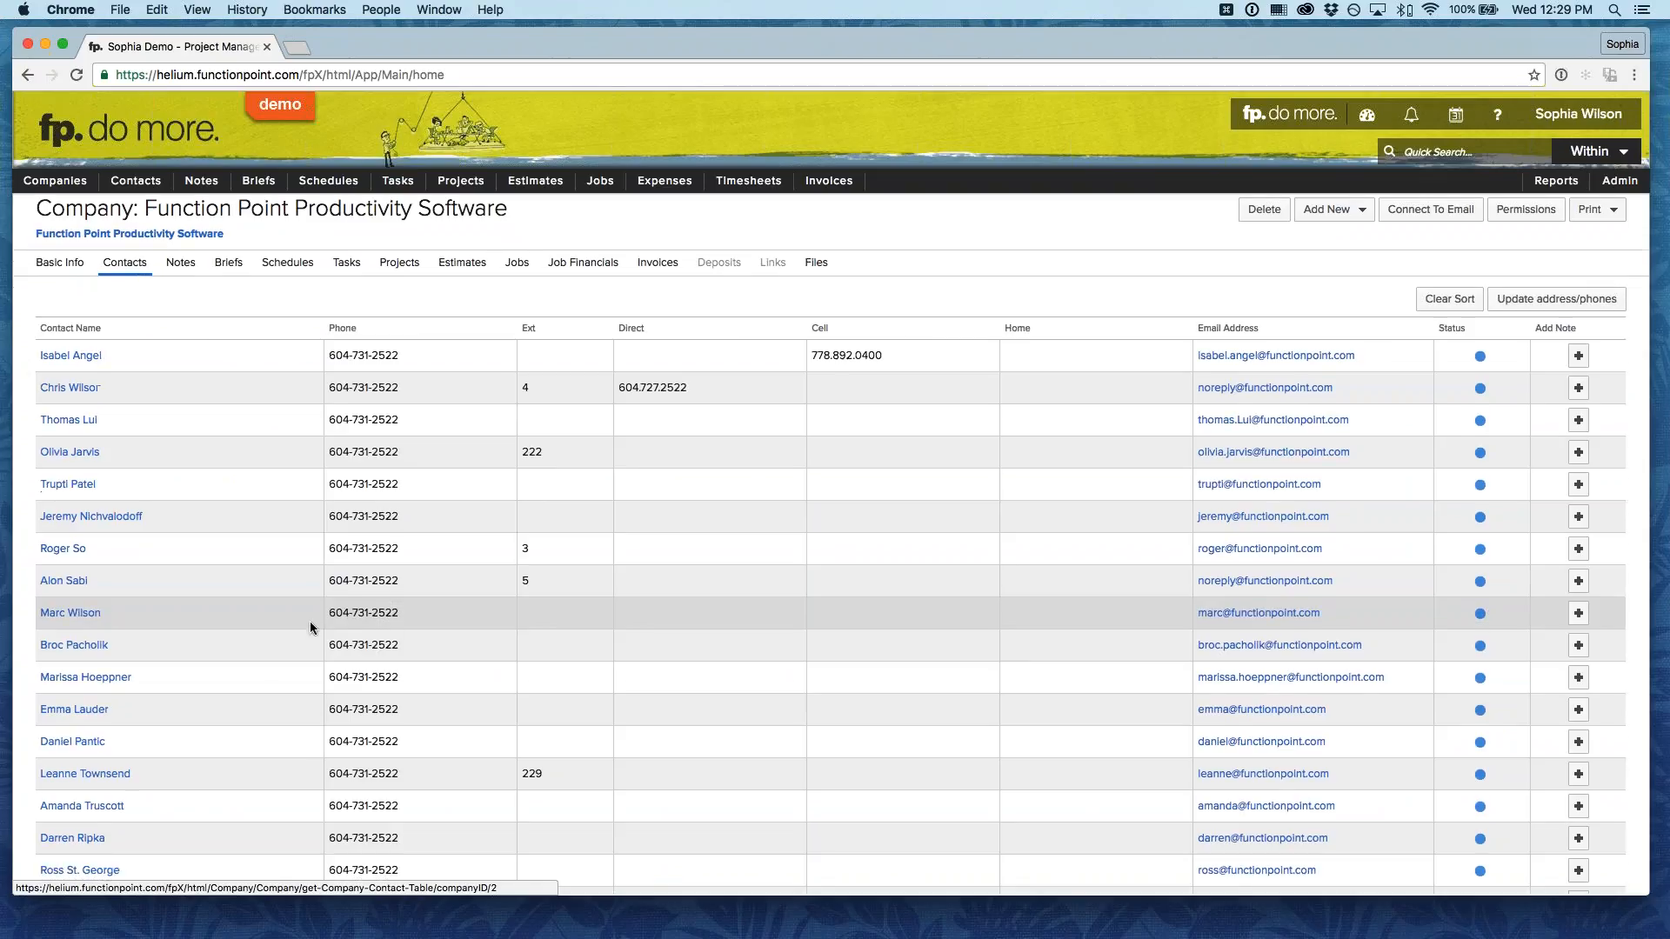
pyautogui.click(67, 746)
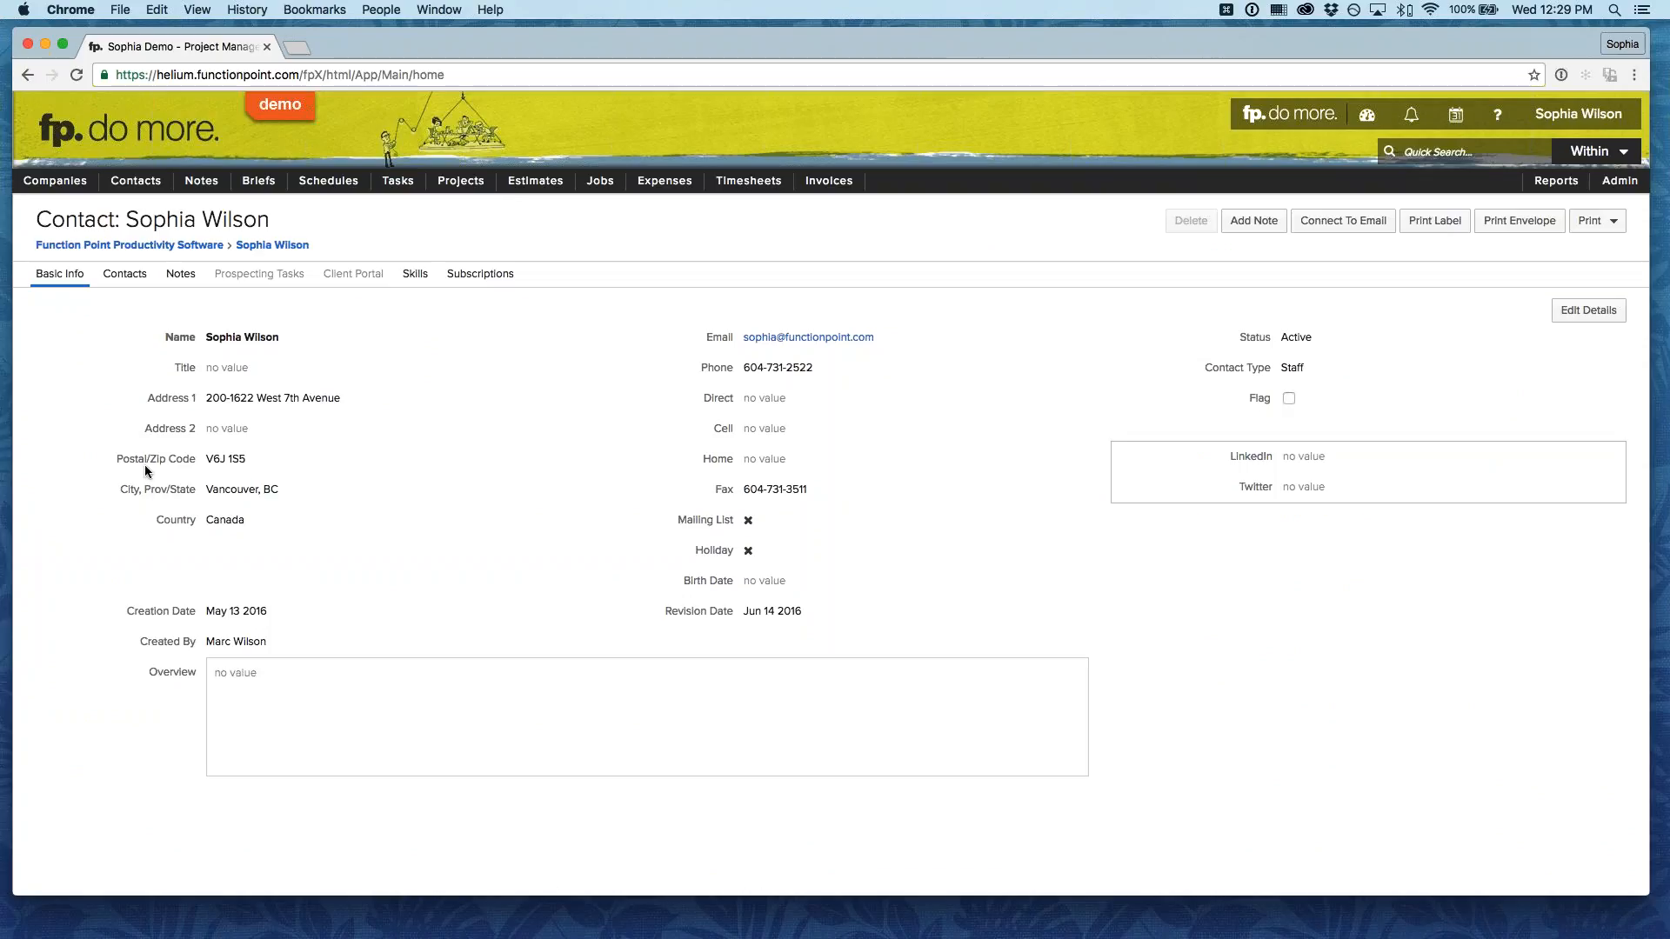
pyautogui.moveTo(136, 180)
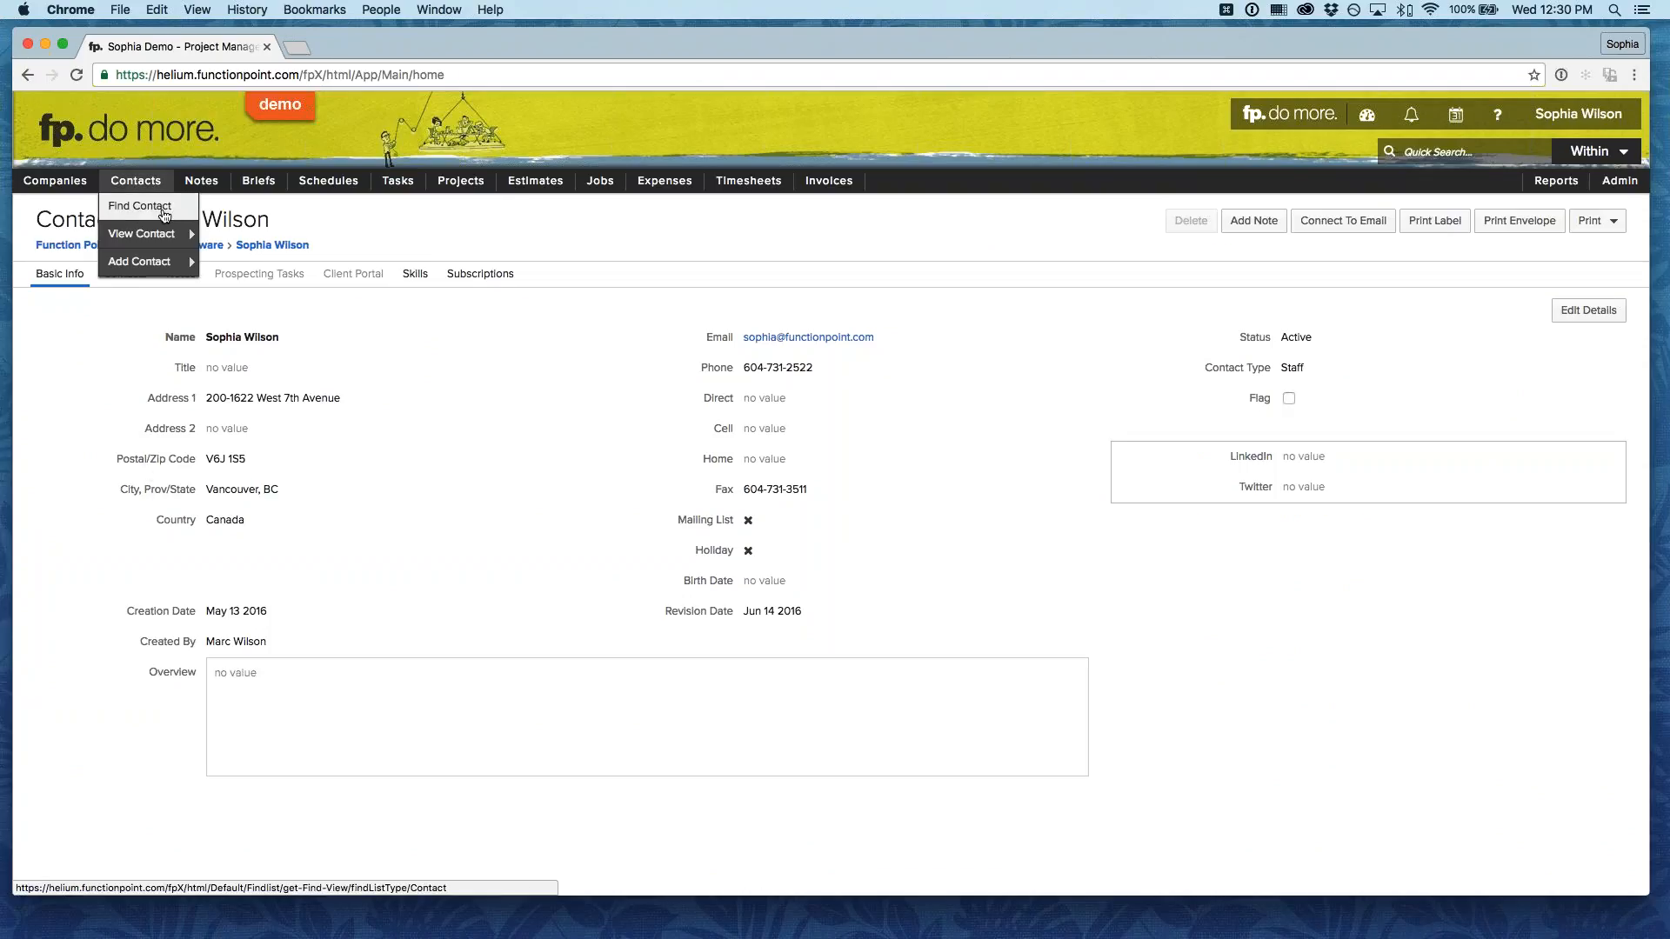
pyautogui.click(489, 277)
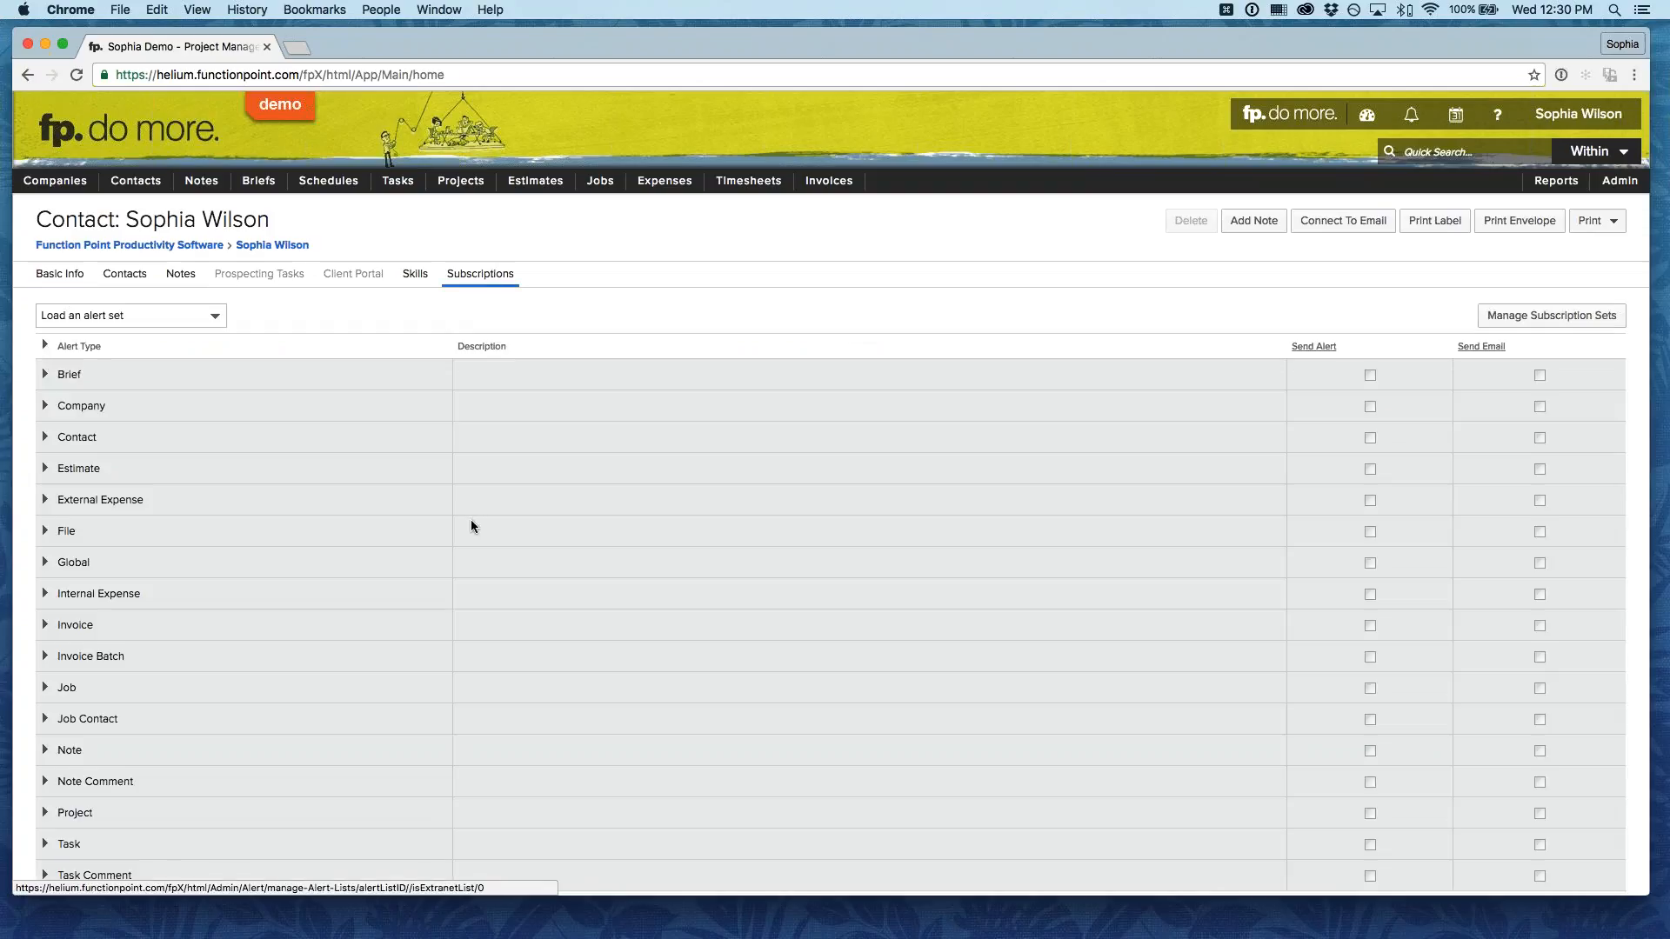
# Load the Account Executive alert set into the contact's subscriptions and review its alert and email selections.
pyautogui.scroll(-1, 471, 527)
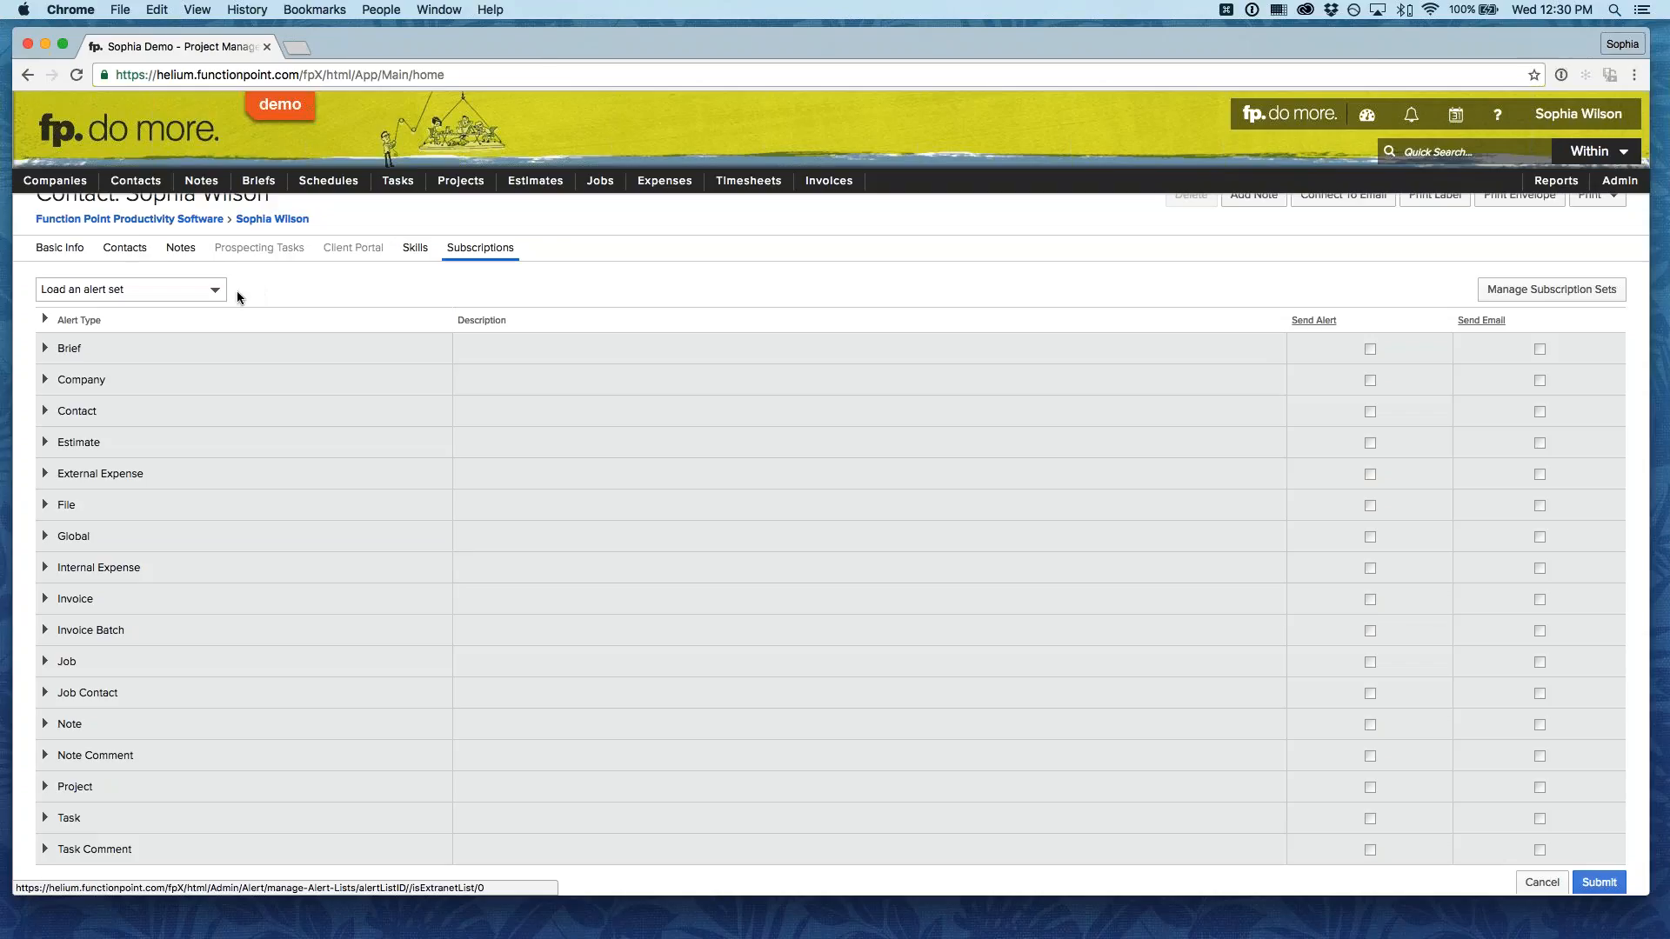
pyautogui.click(204, 292)
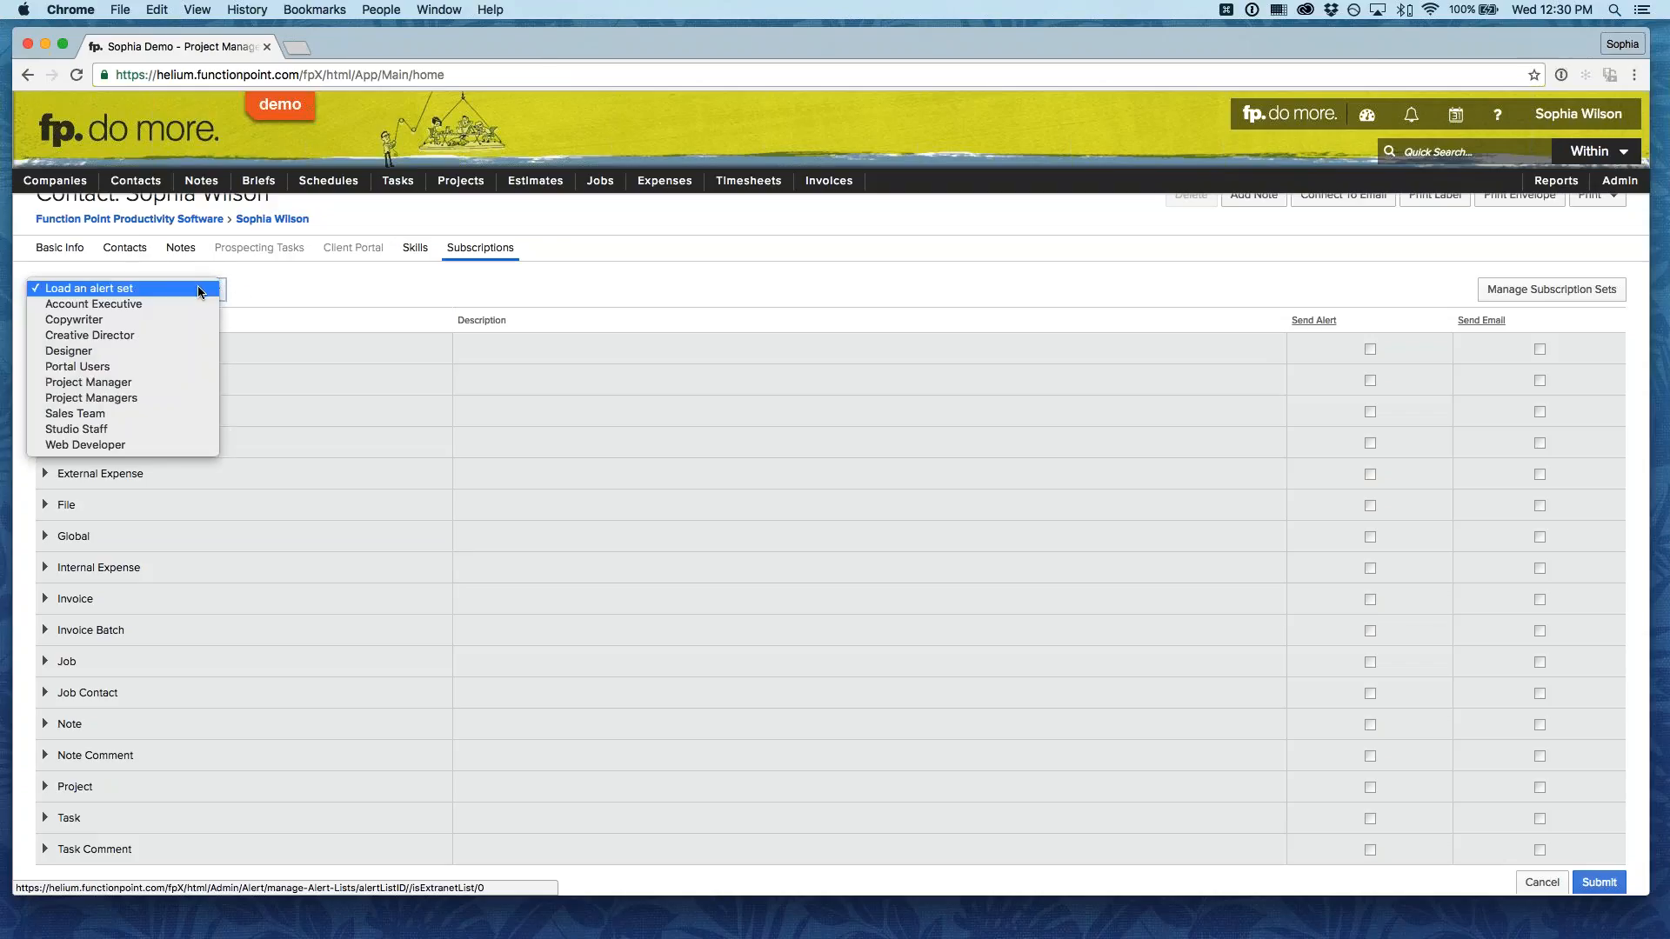
pyautogui.click(156, 304)
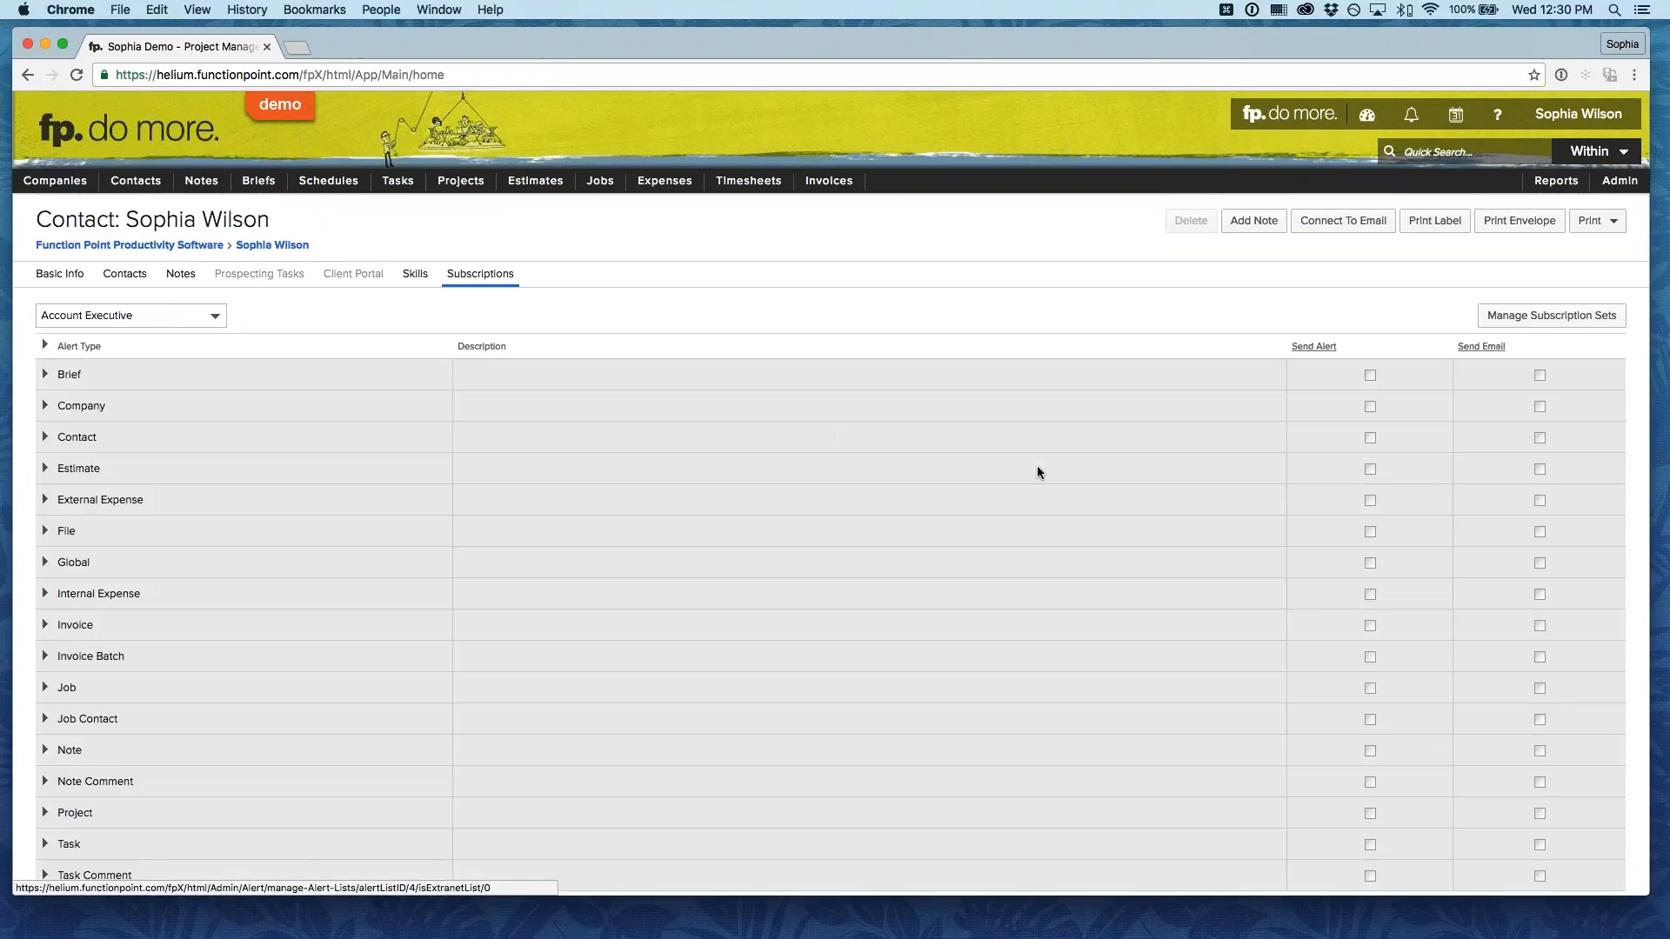
pyautogui.scroll(-2, 1037, 466)
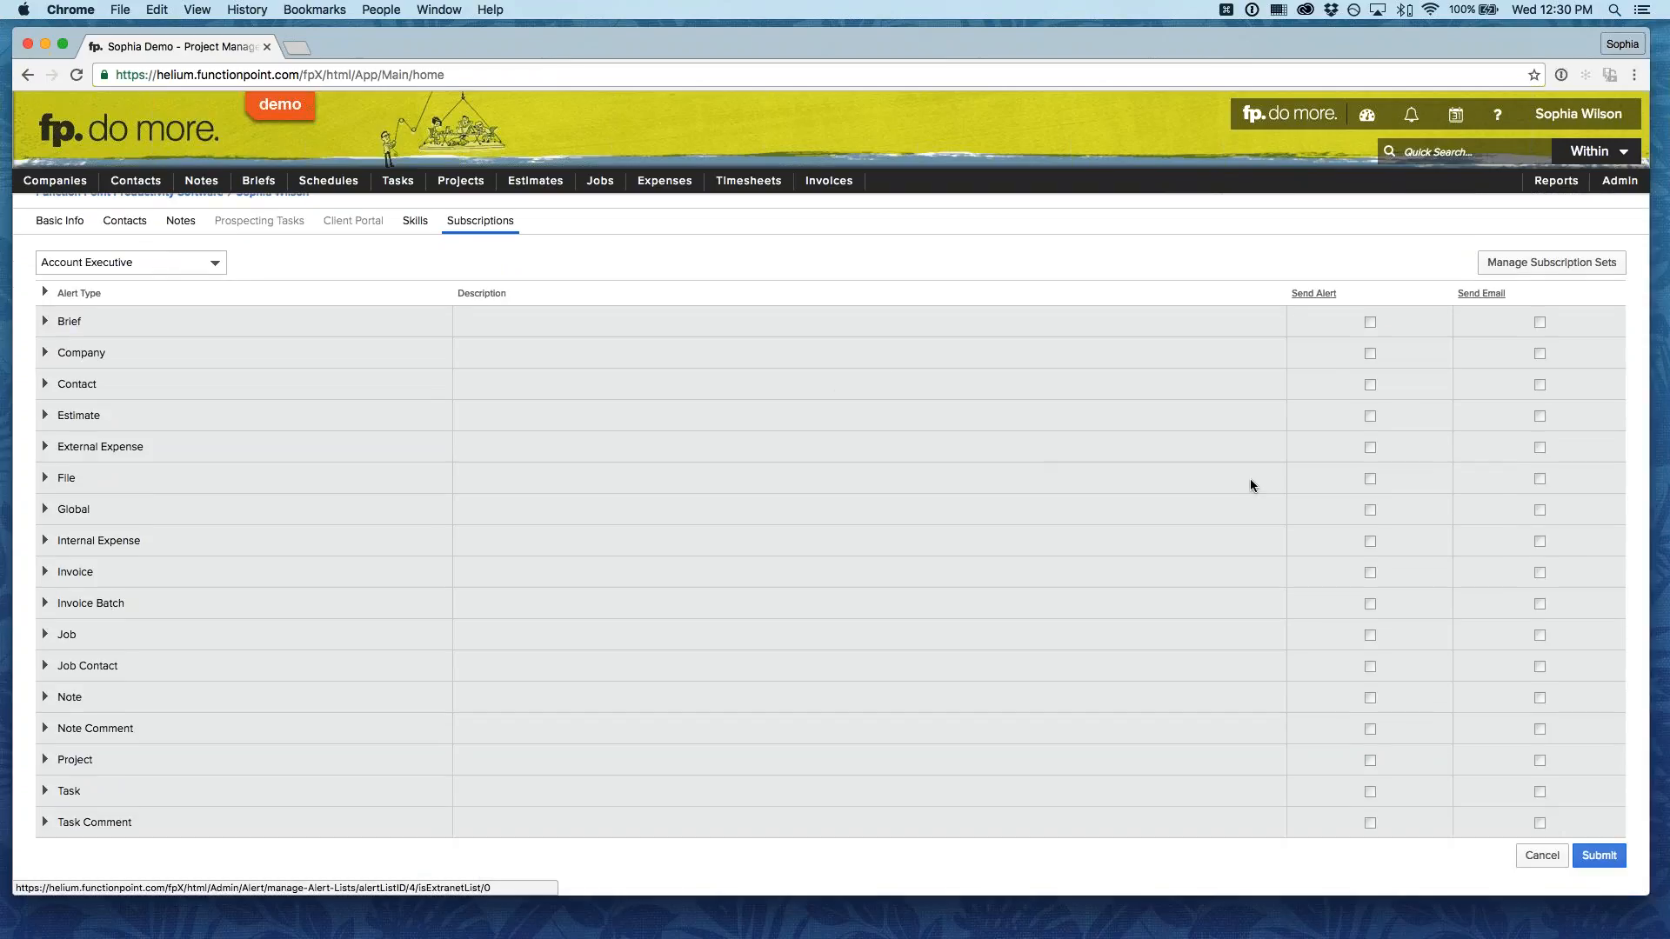
pyautogui.scroll(2, 1250, 478)
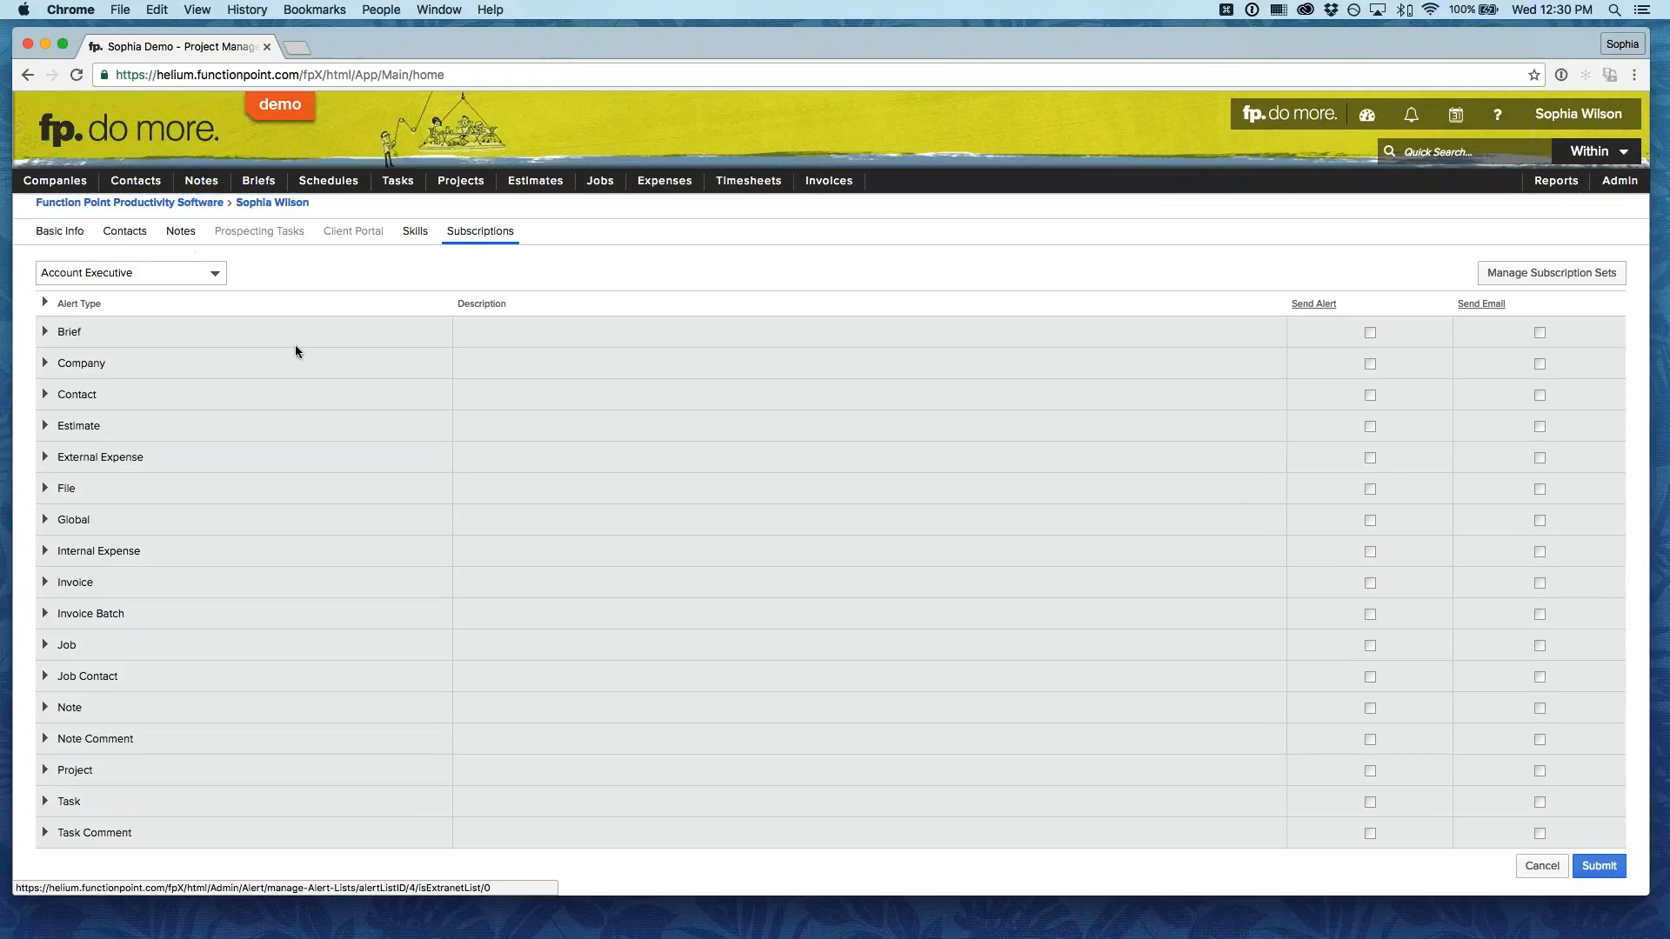
# Load the Sales Team alert set and examine the Brief alerts it selects, including their conditions.
pyautogui.click(210, 273)
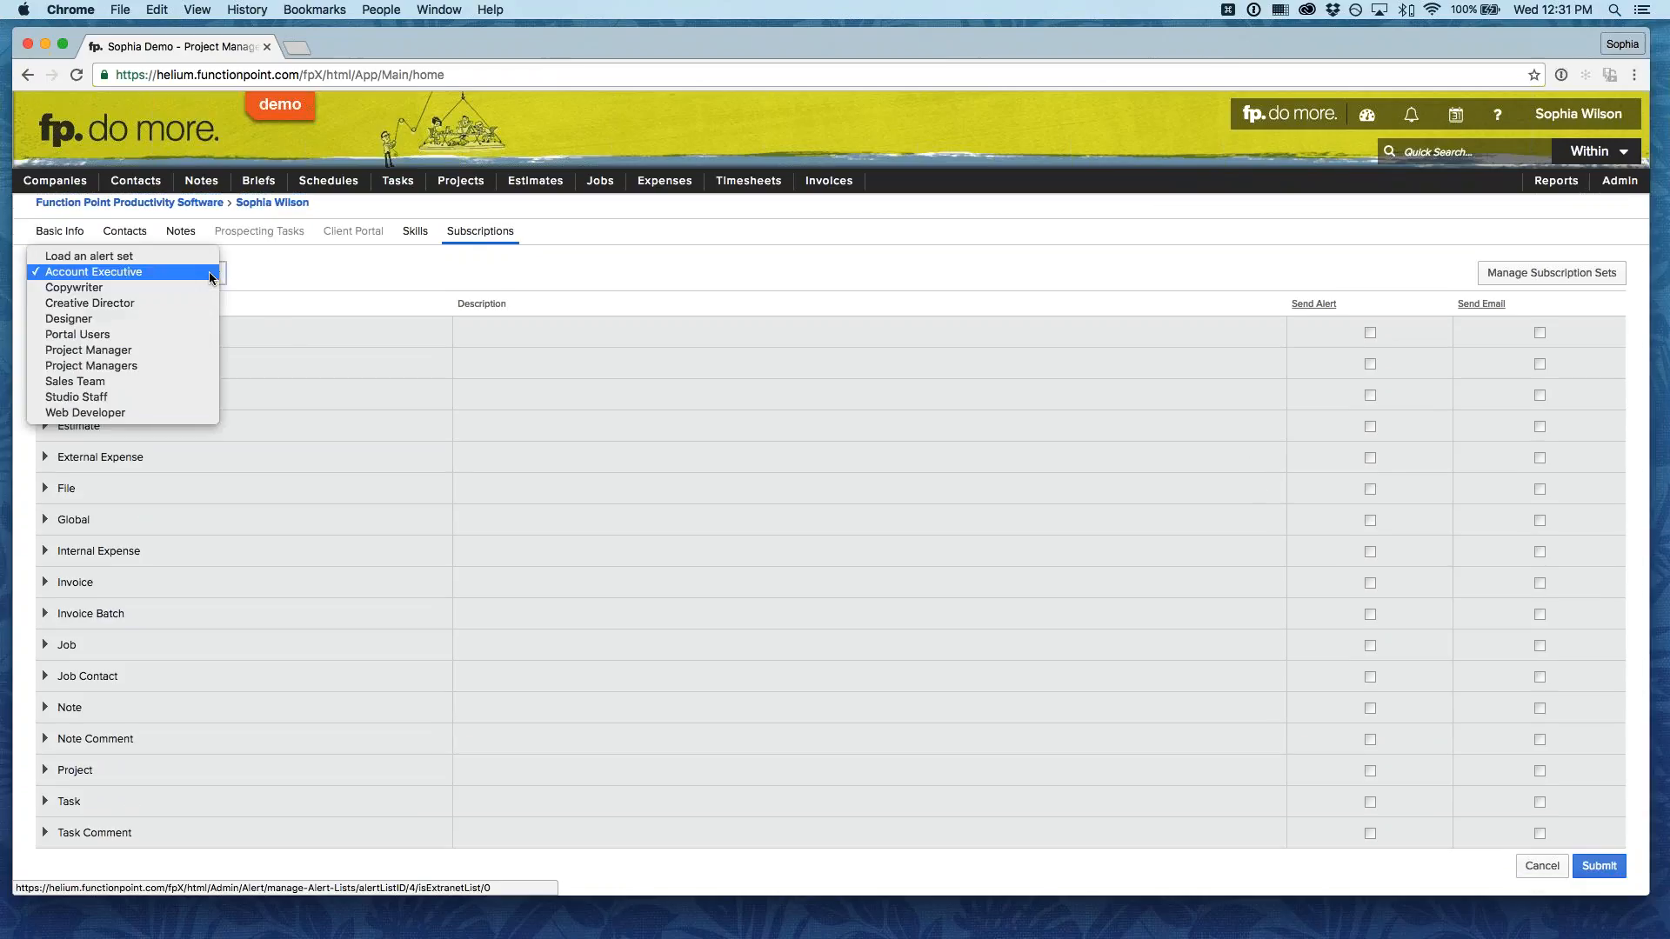
pyautogui.click(122, 383)
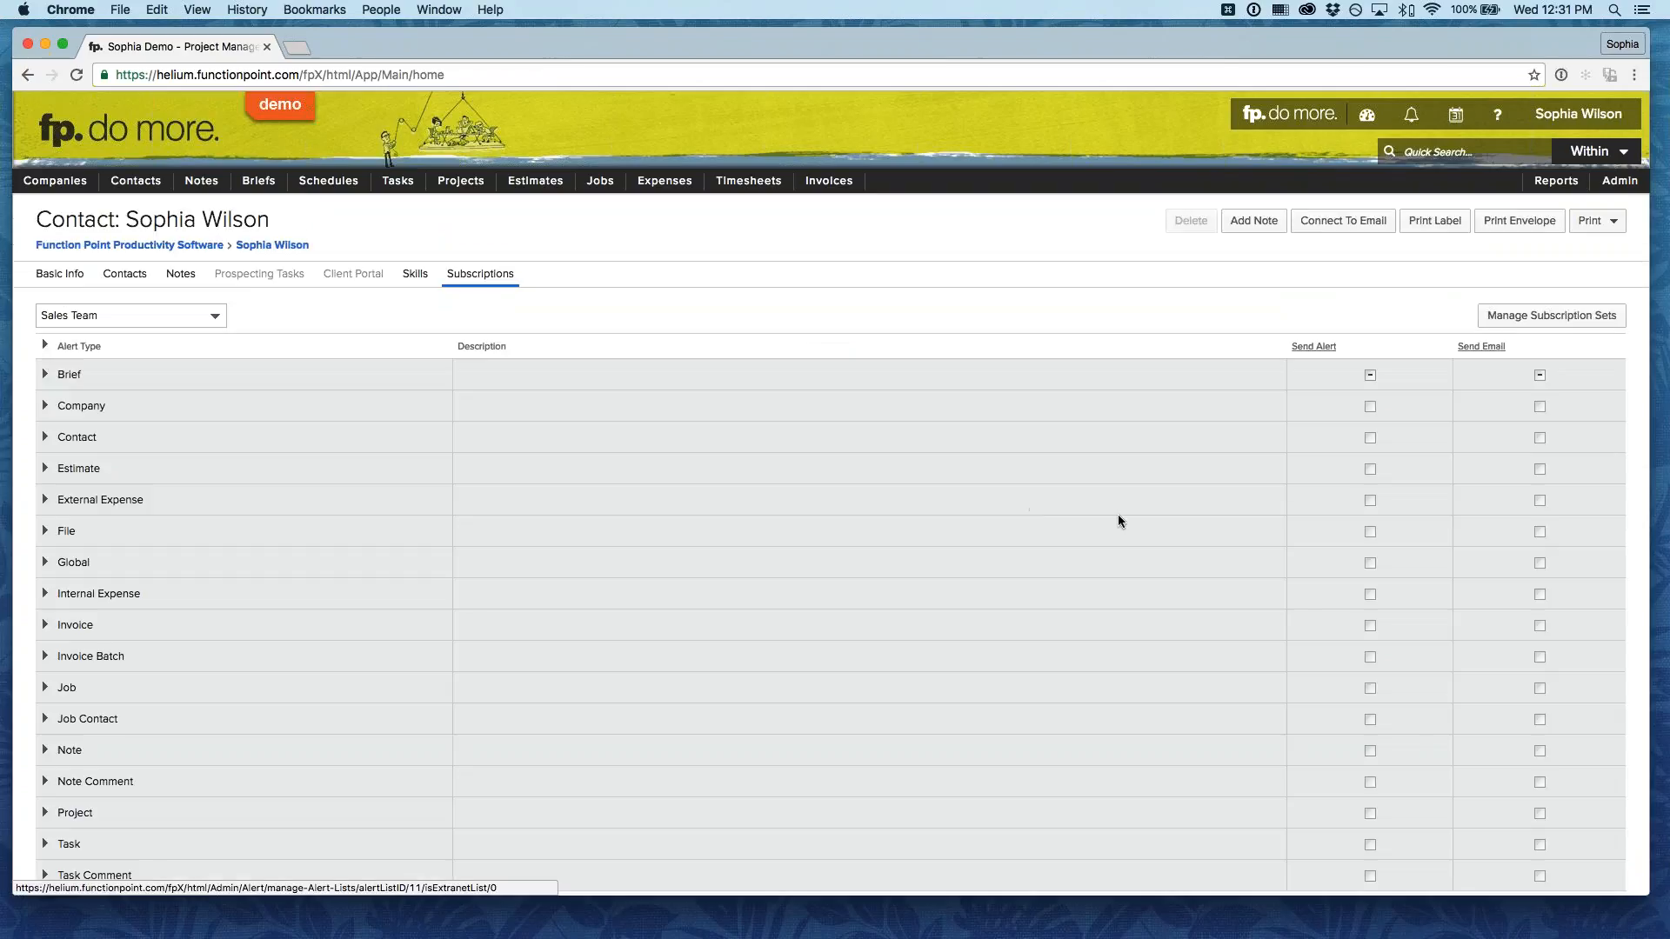
pyautogui.scroll(-2, 1119, 514)
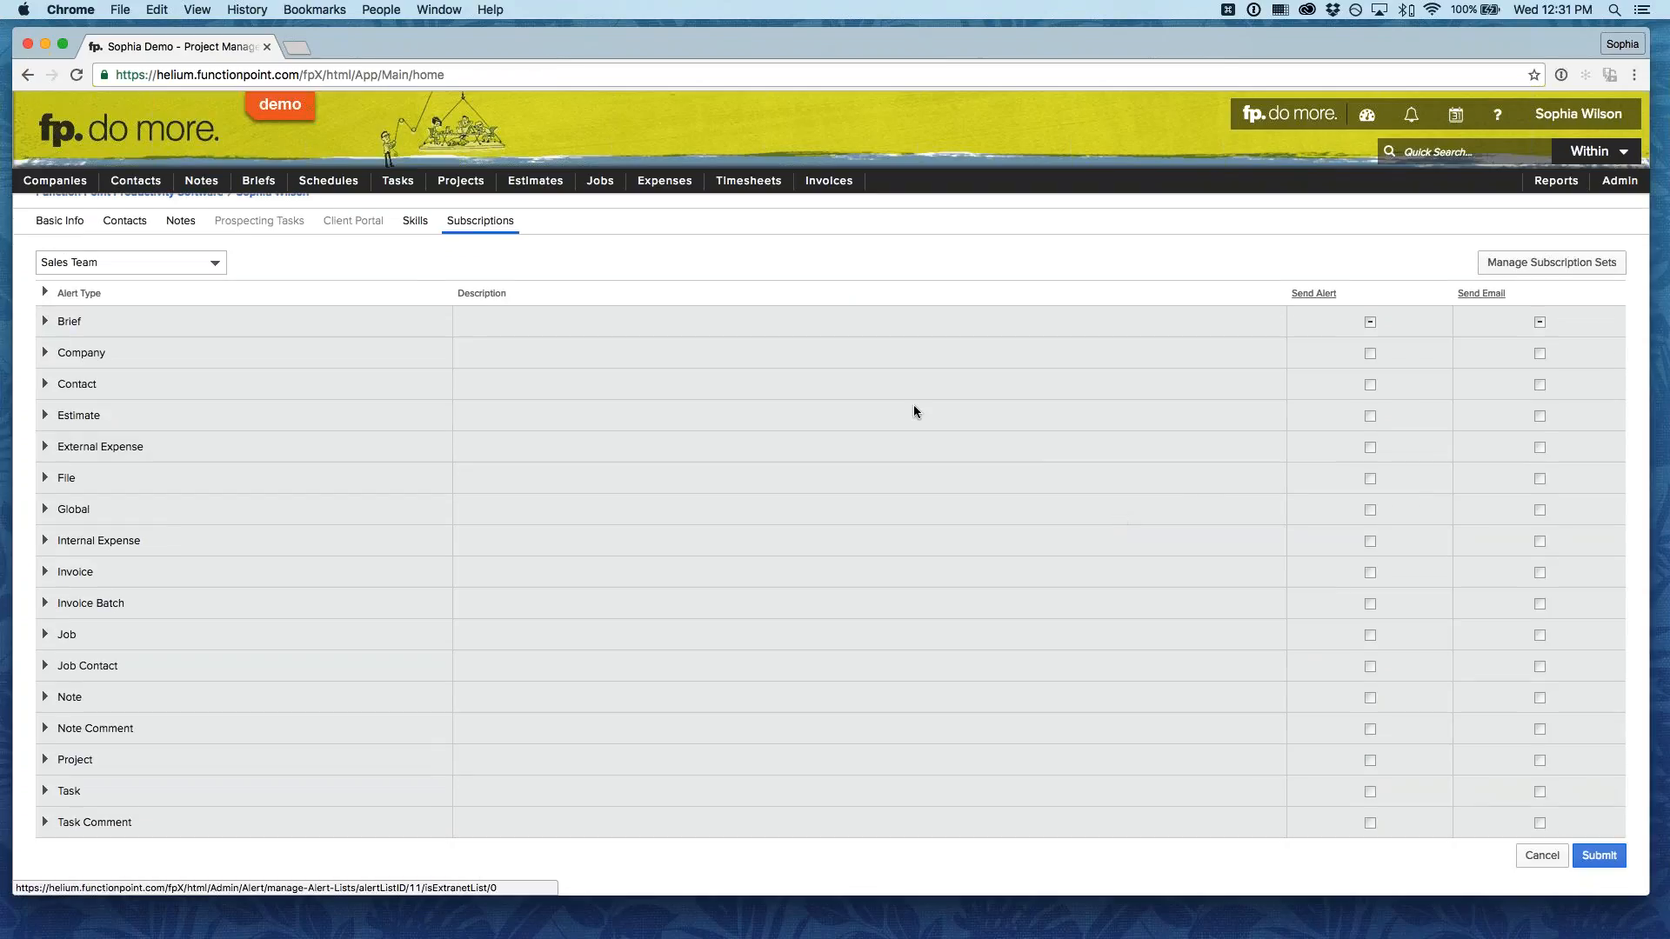
pyautogui.click(44, 323)
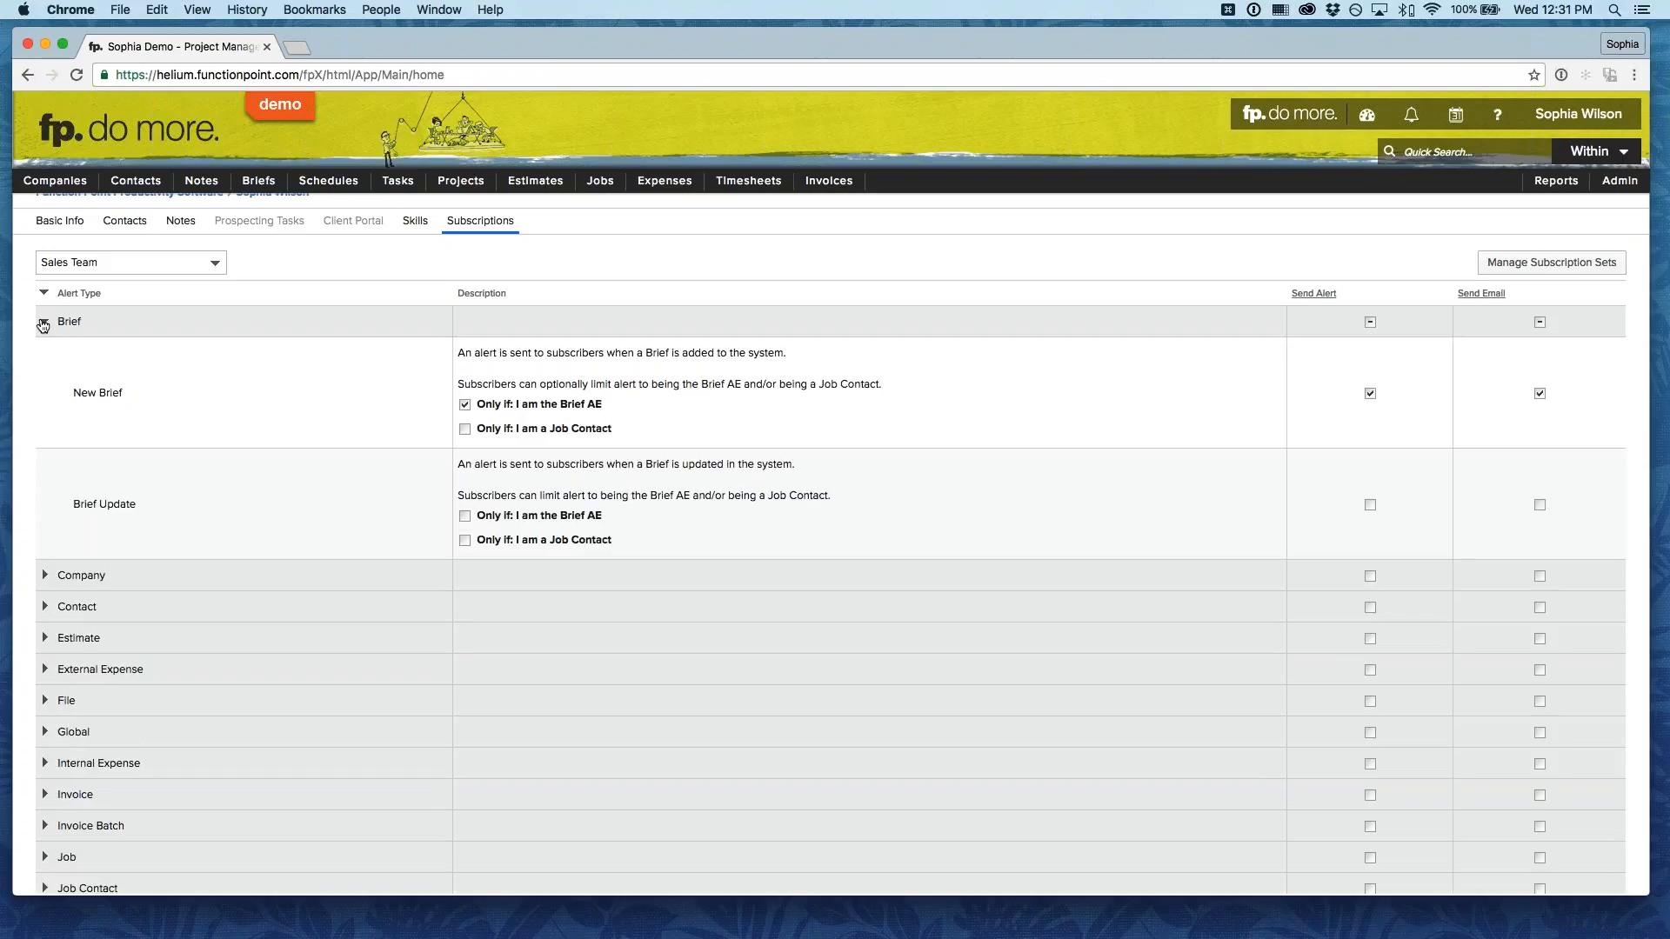
pyautogui.click(42, 322)
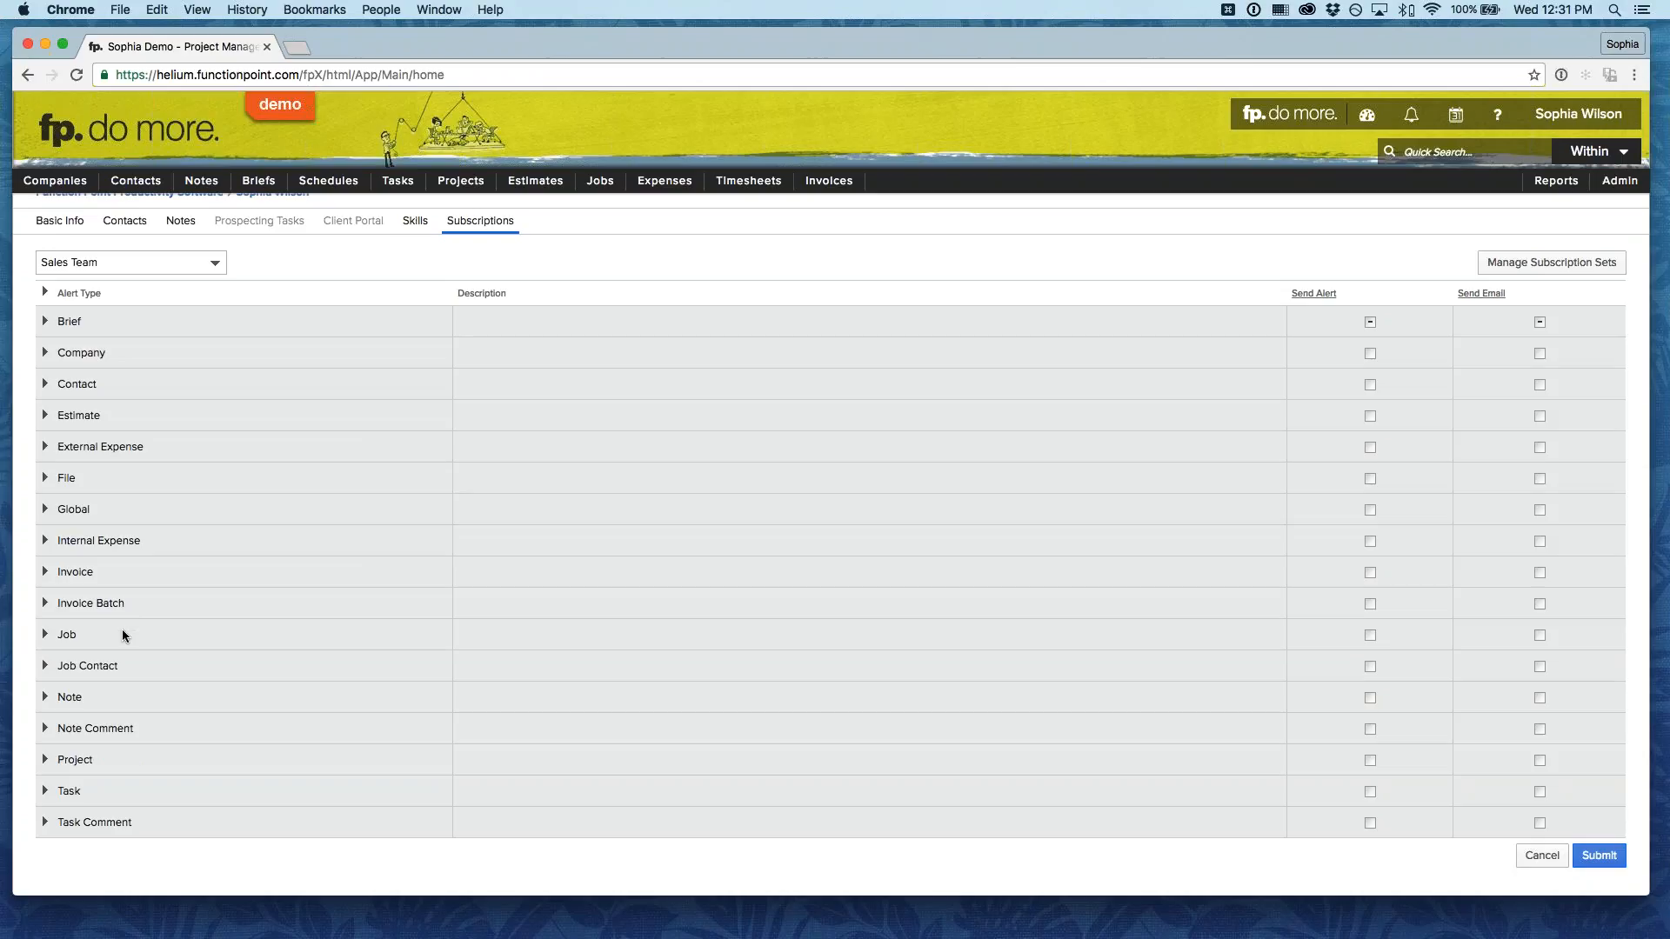
# Enable both Send Alert and Send Email for the New Estimate alert in the Estimate group.
pyautogui.click(45, 416)
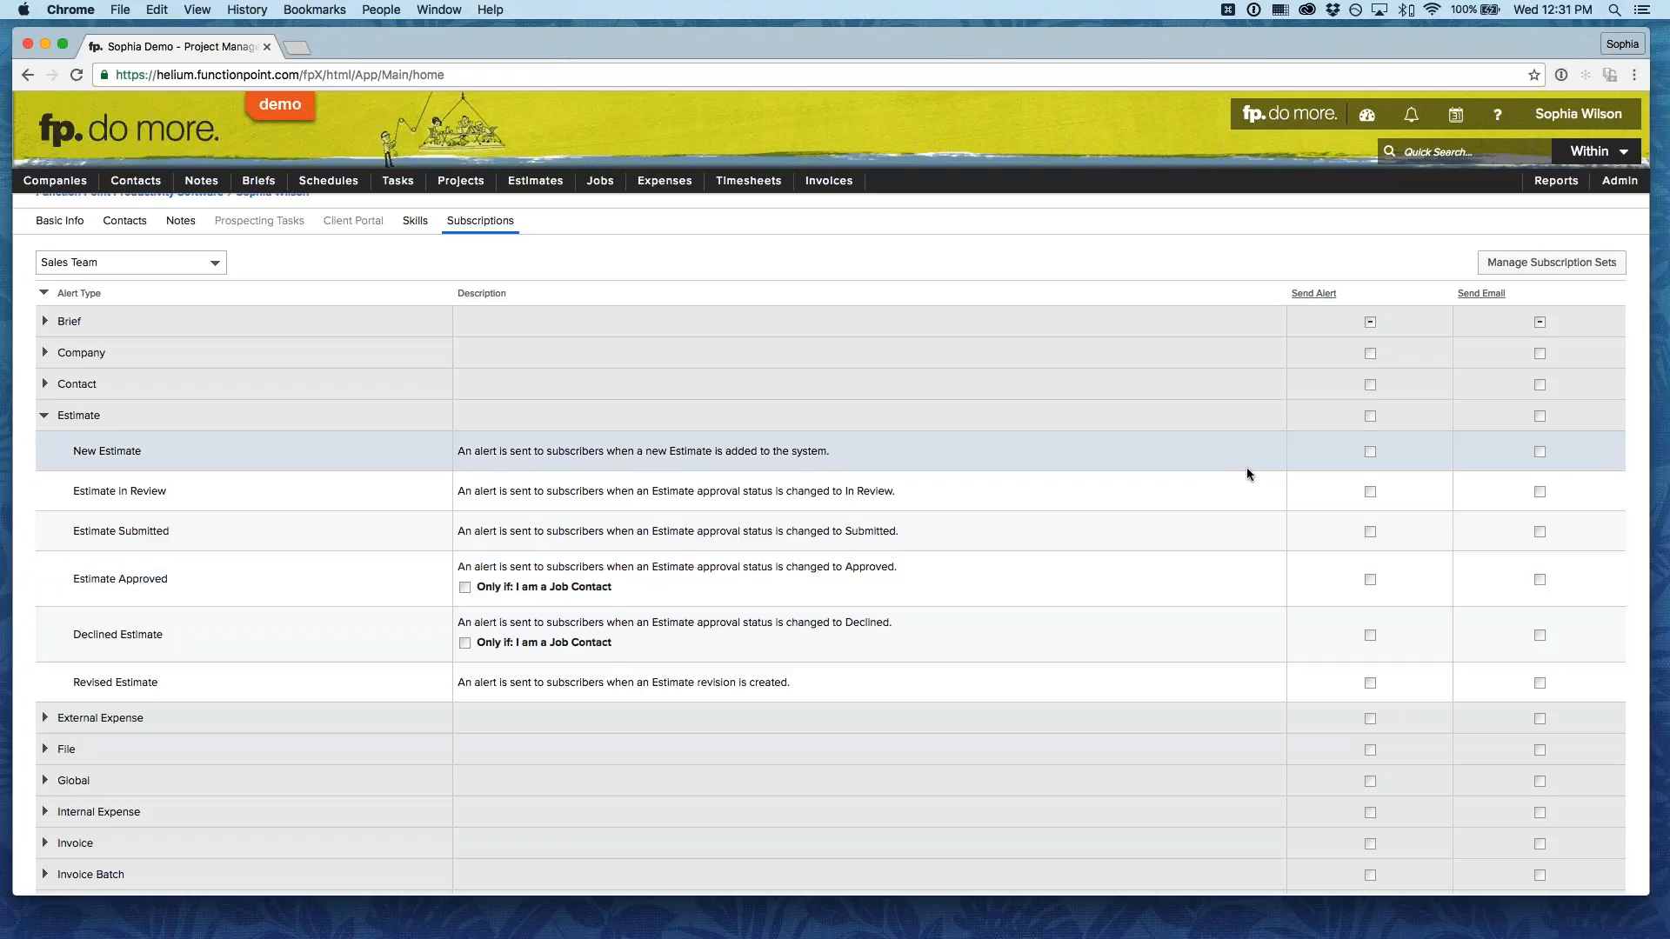
pyautogui.click(1370, 453)
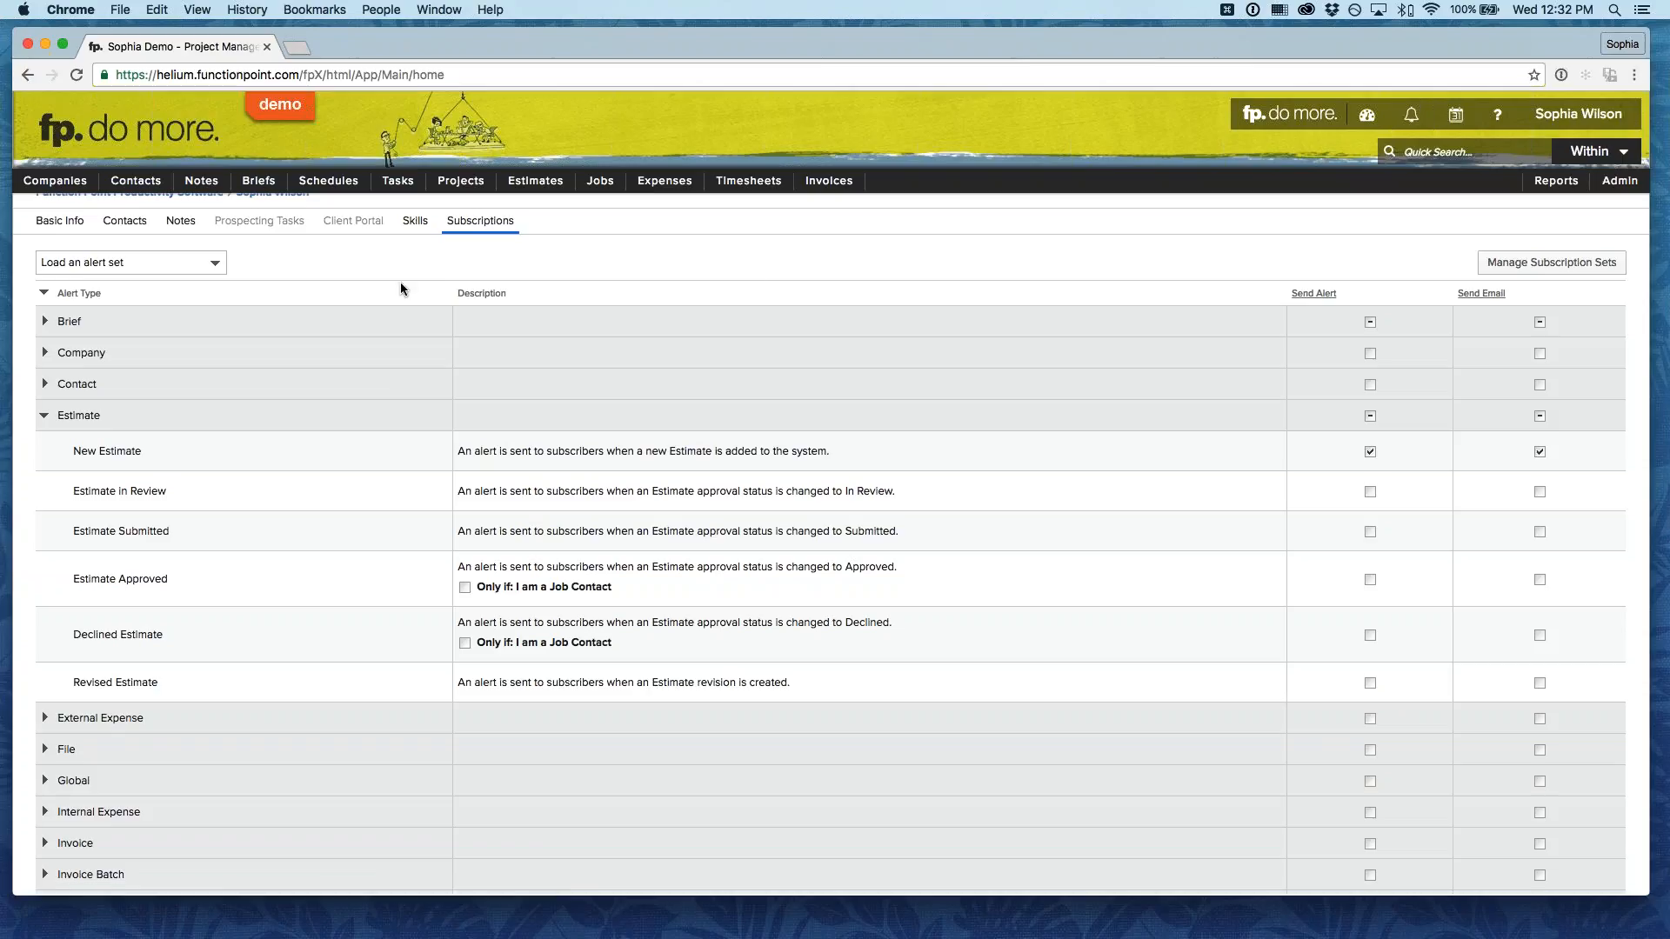
# Check the e-mail address in the contact's basic info that alert e-mails are sent to.
pyautogui.scroll(1, 400, 282)
pyautogui.click(59, 274)
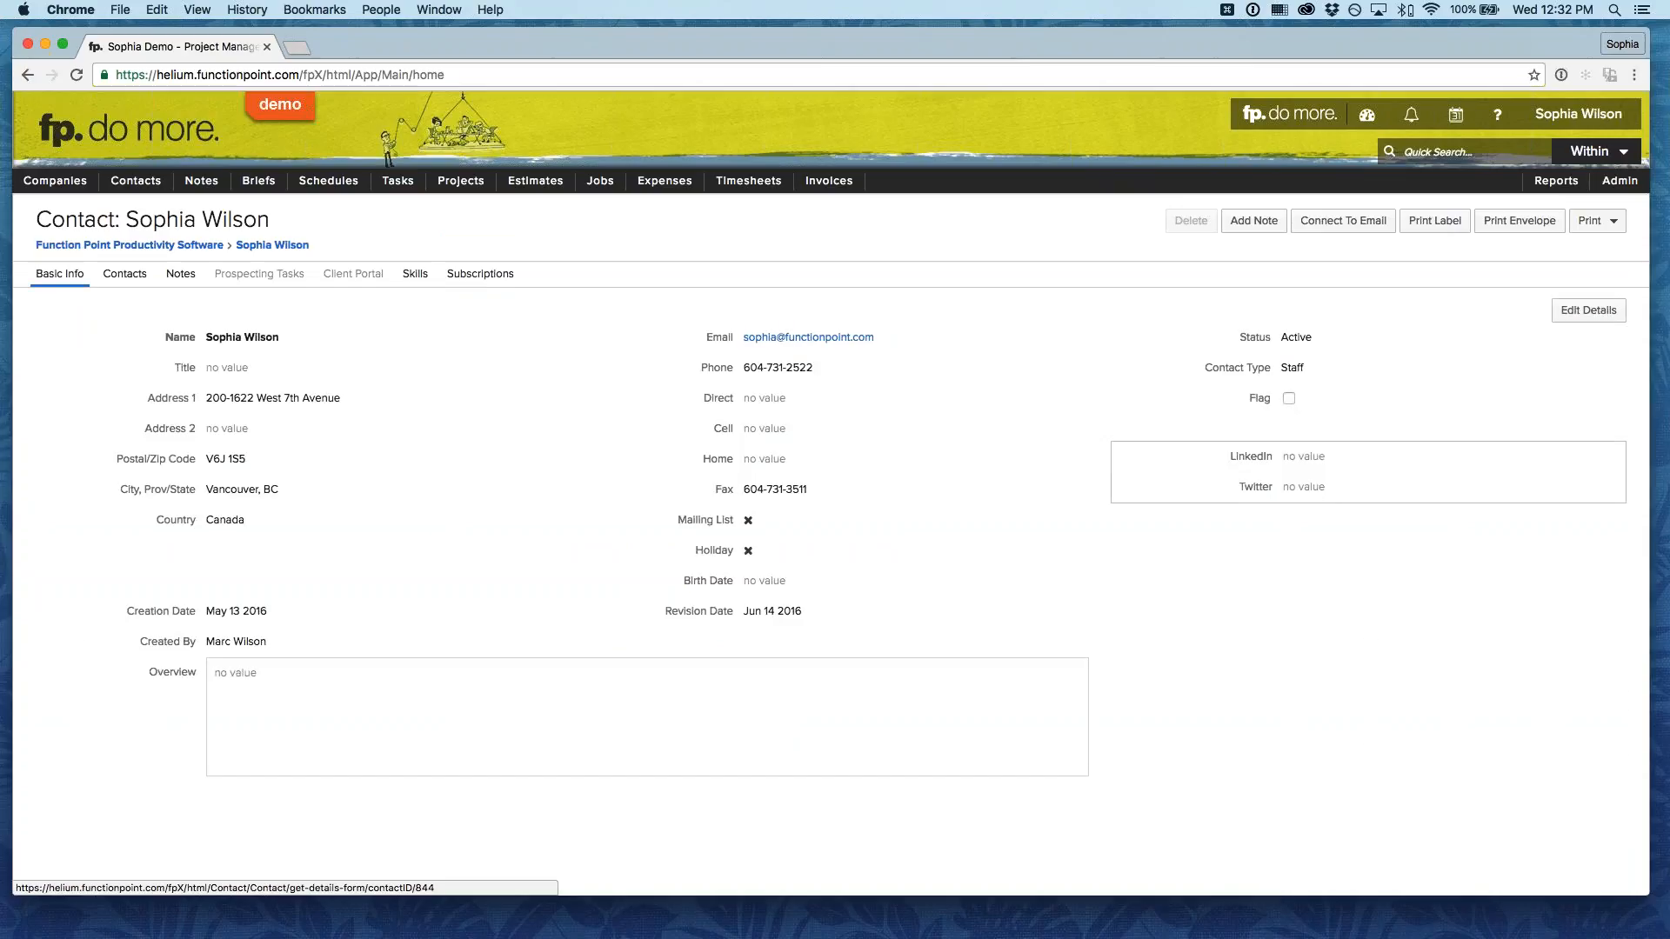
pyautogui.moveTo(736, 338); pyautogui.dragTo(877, 338)
pyautogui.click(891, 337)
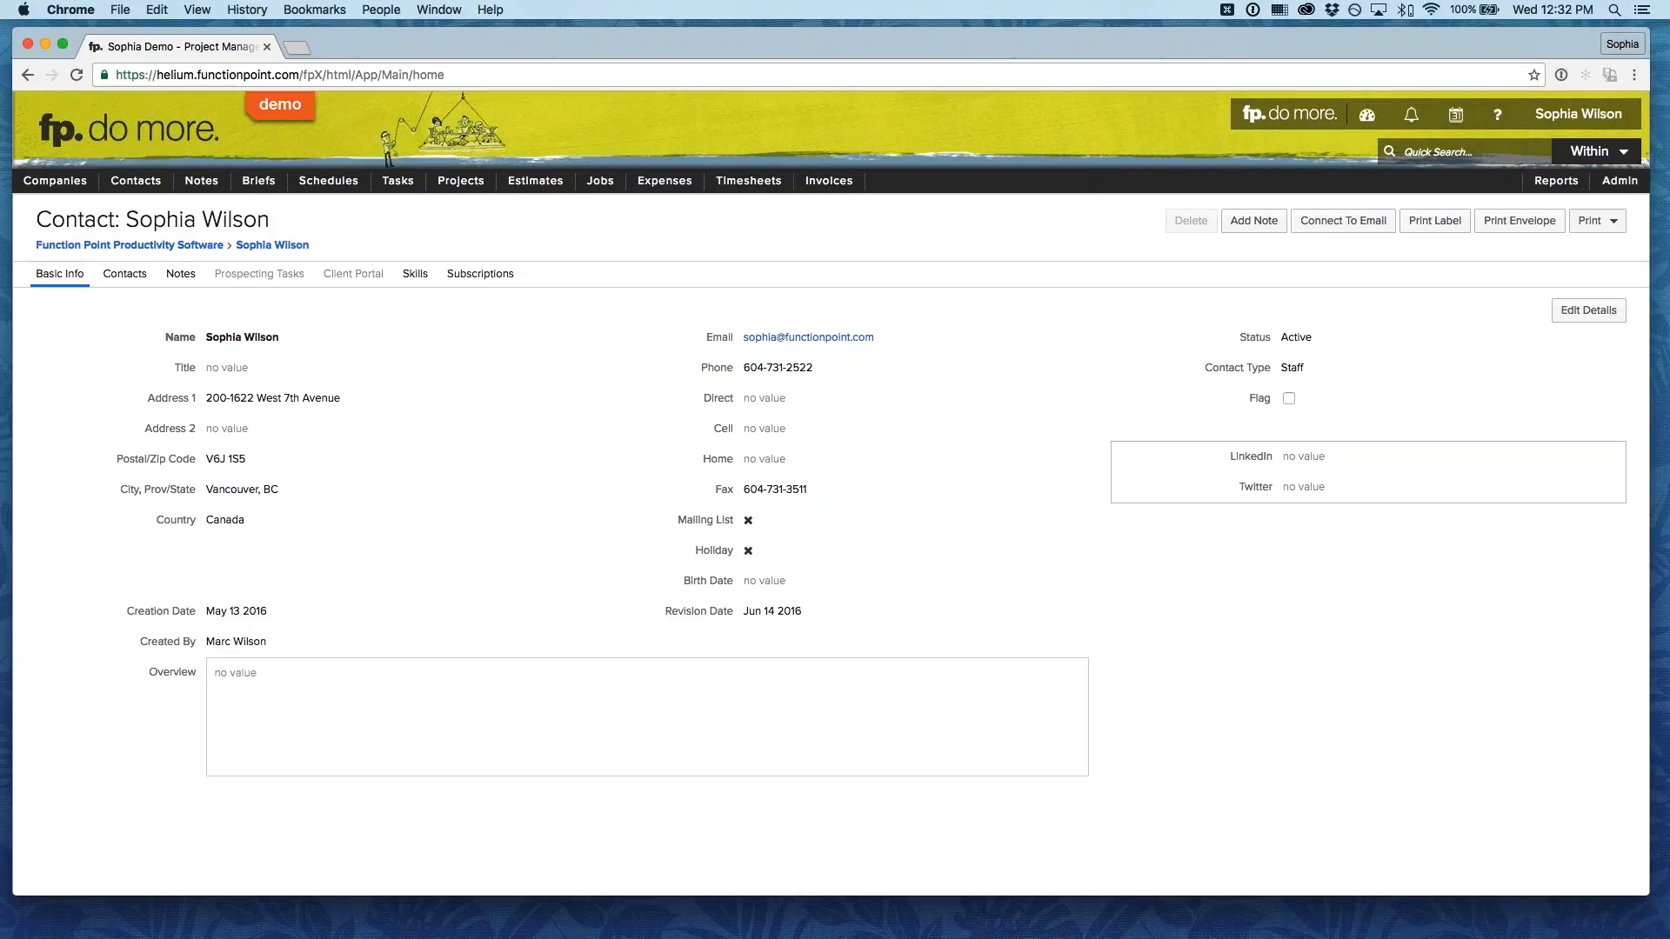
# Return to the contact's subscriptions, collapse the Estimate group, and examine the Job alerts and their Job Contact conditions.
pyautogui.click(480, 273)
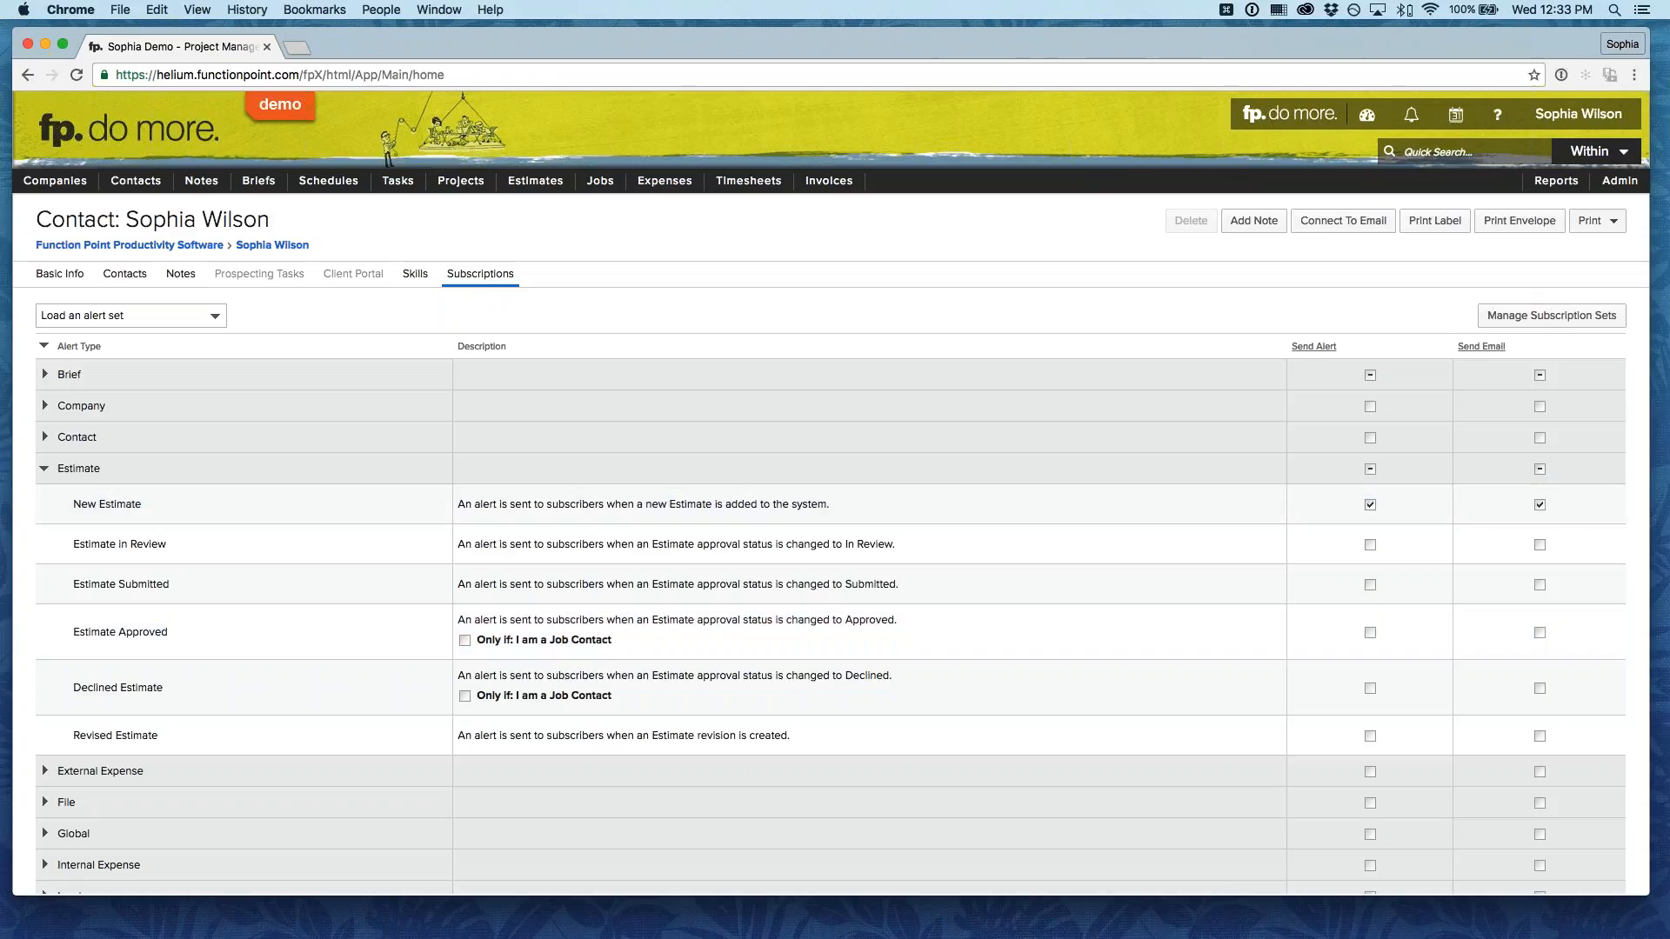
pyautogui.click(44, 469)
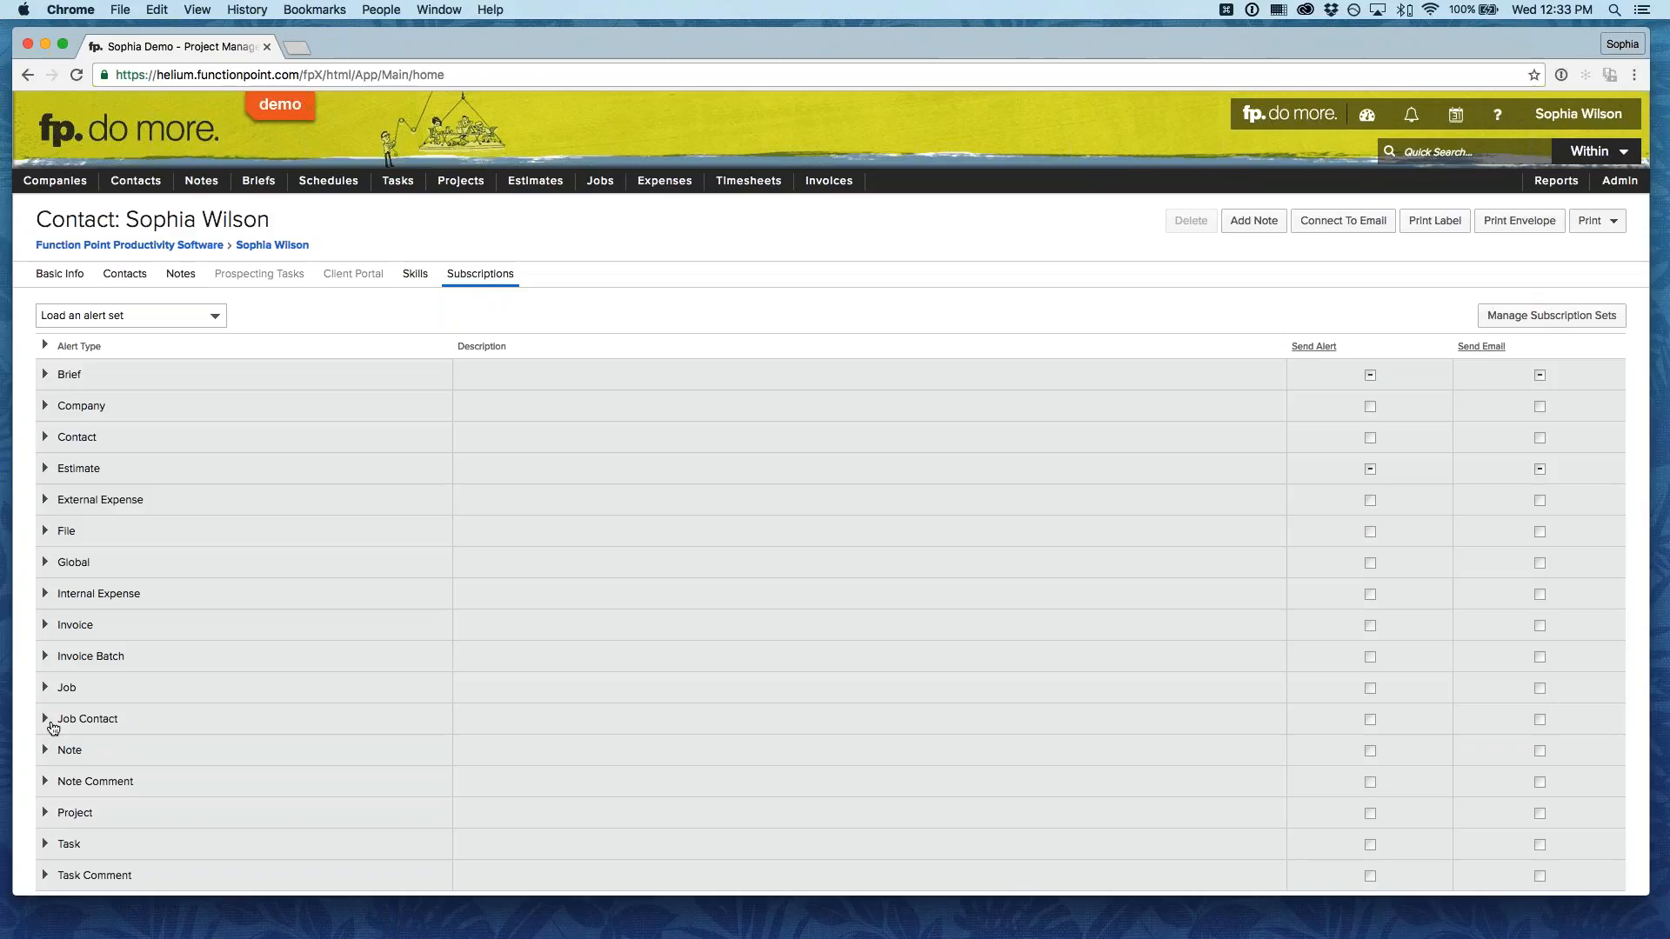
pyautogui.click(45, 687)
pyautogui.scroll(-5, 45, 687)
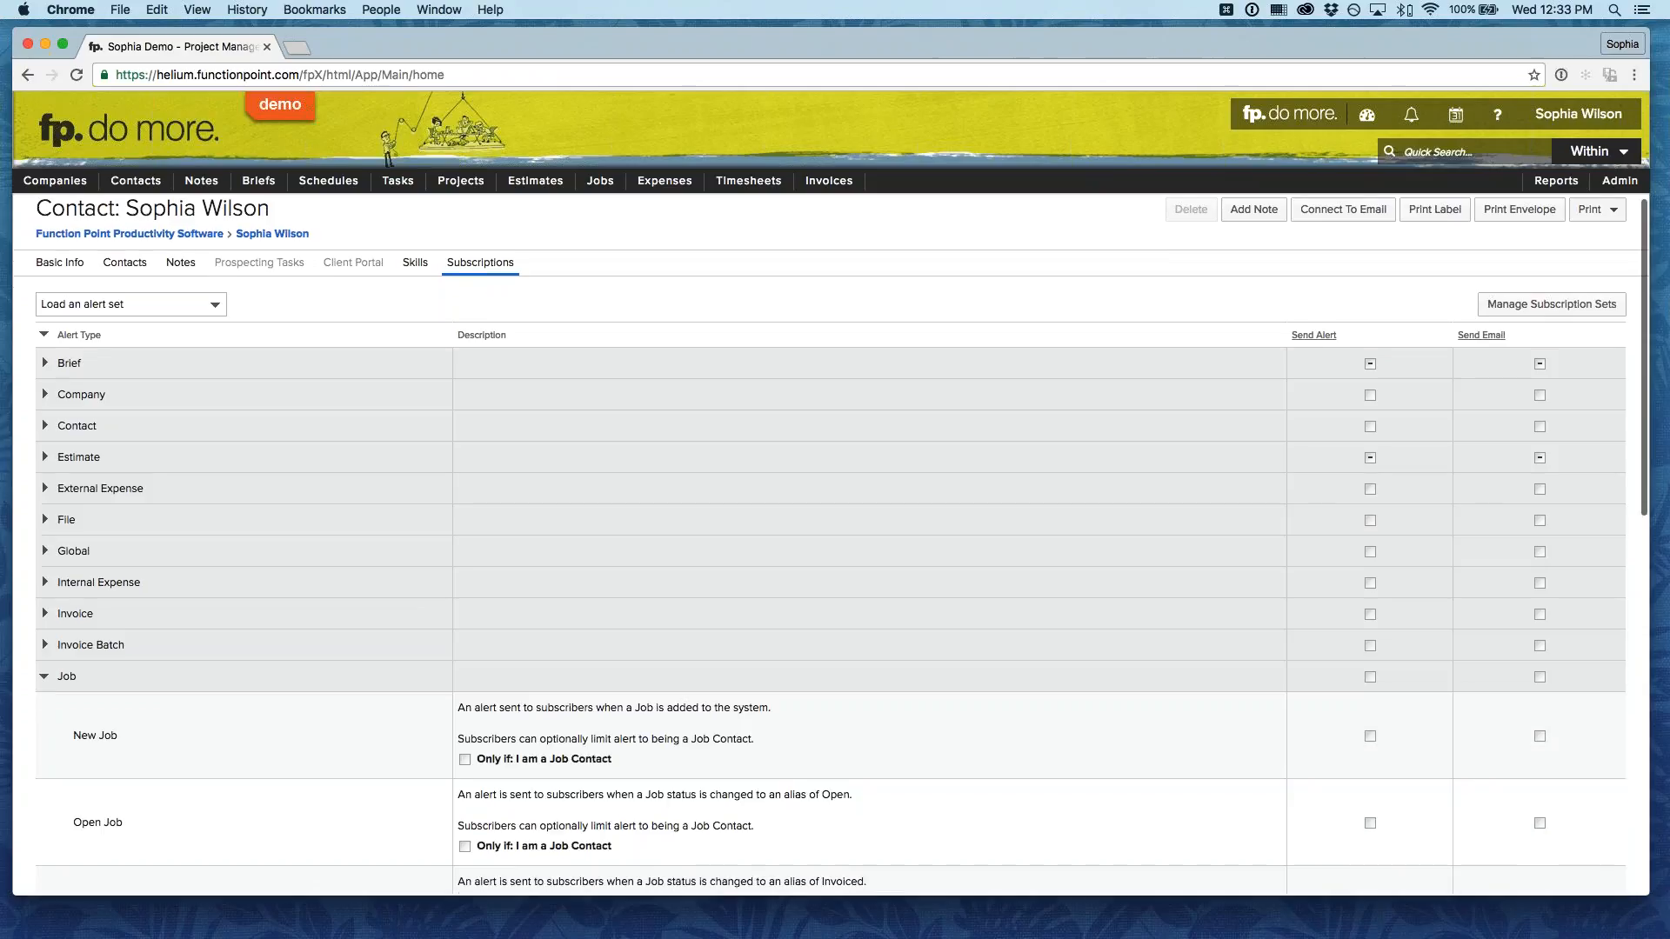
pyautogui.scroll(-2, 351, 515)
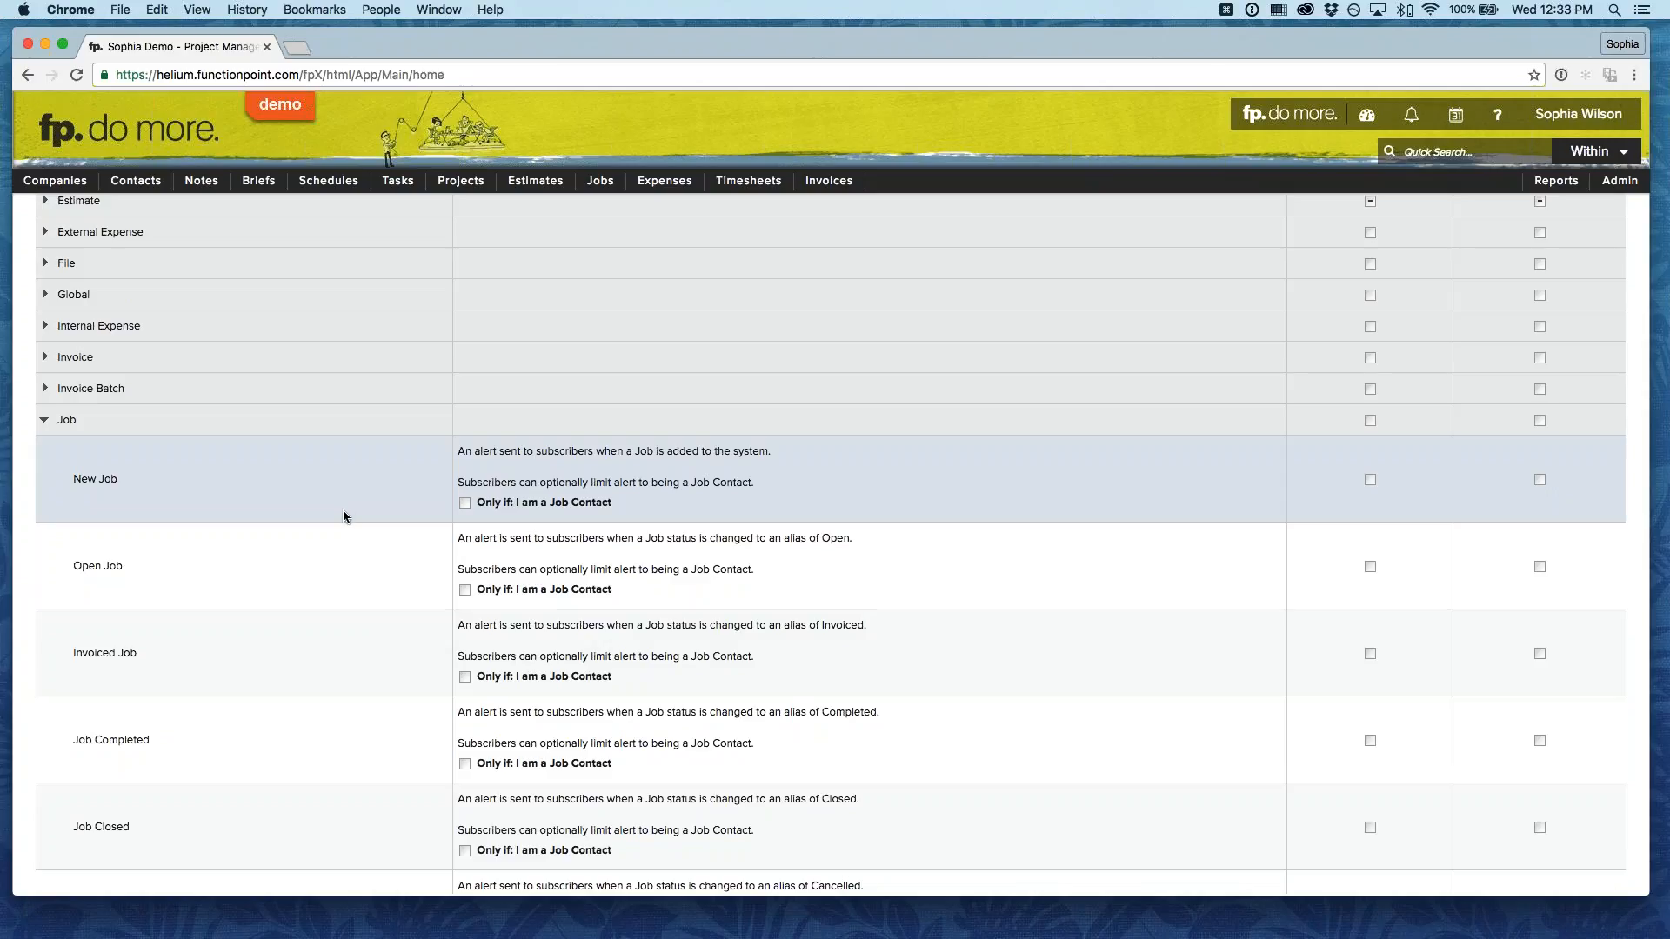
pyautogui.scroll(-5, 328, 511)
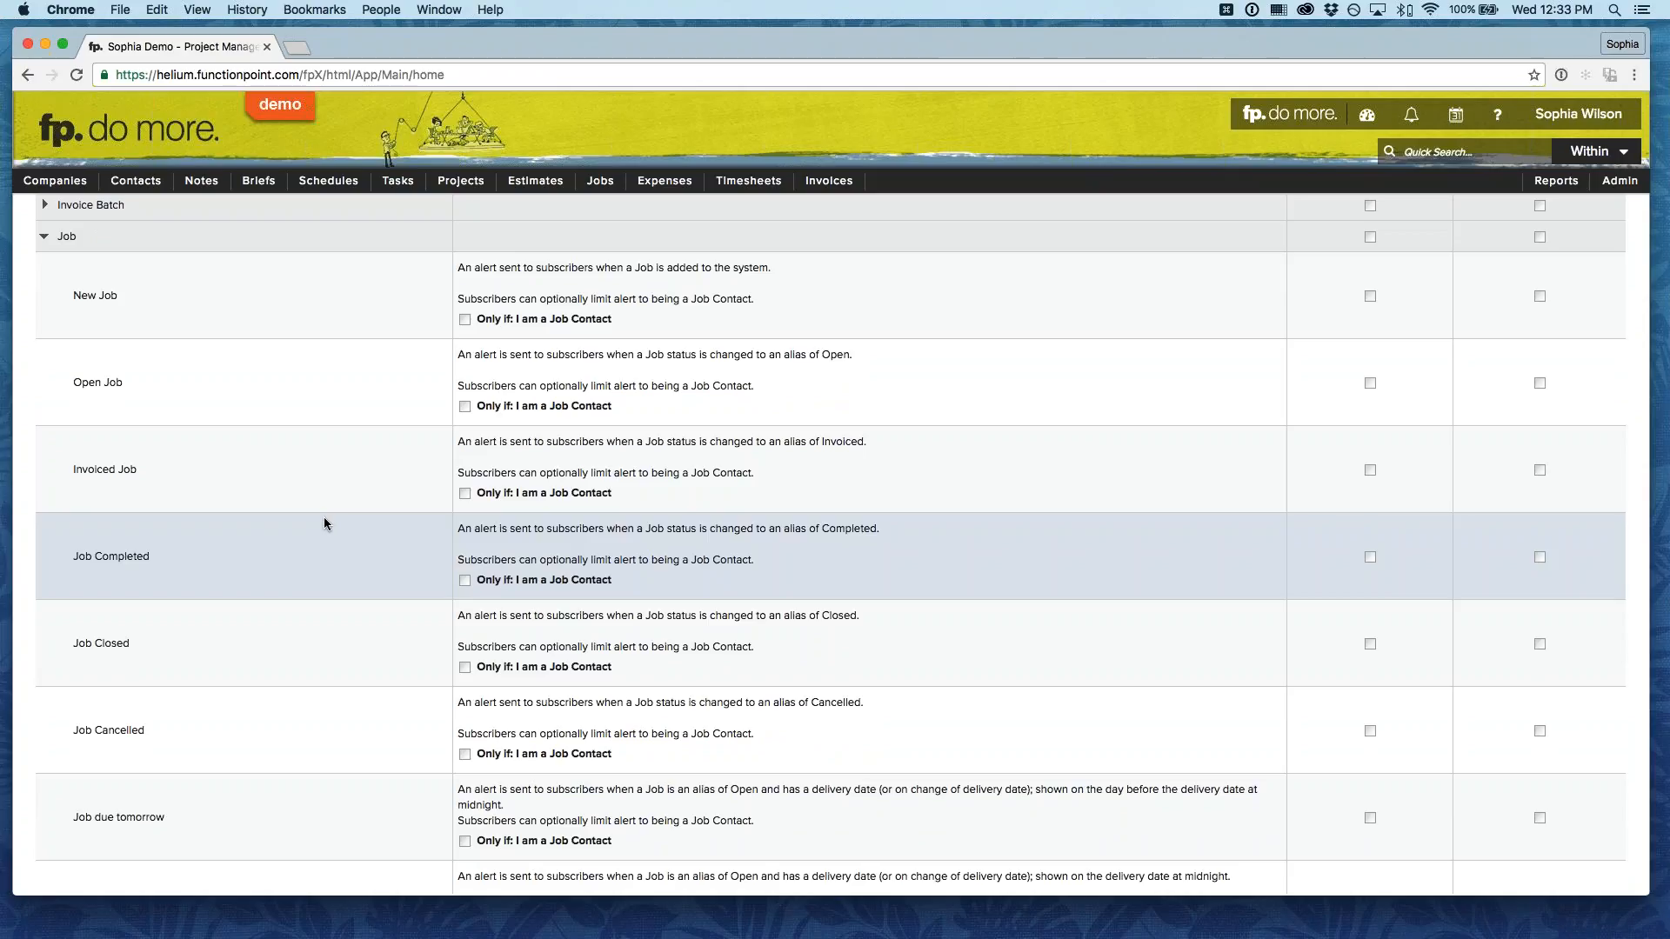
pyautogui.scroll(1, 366, 401)
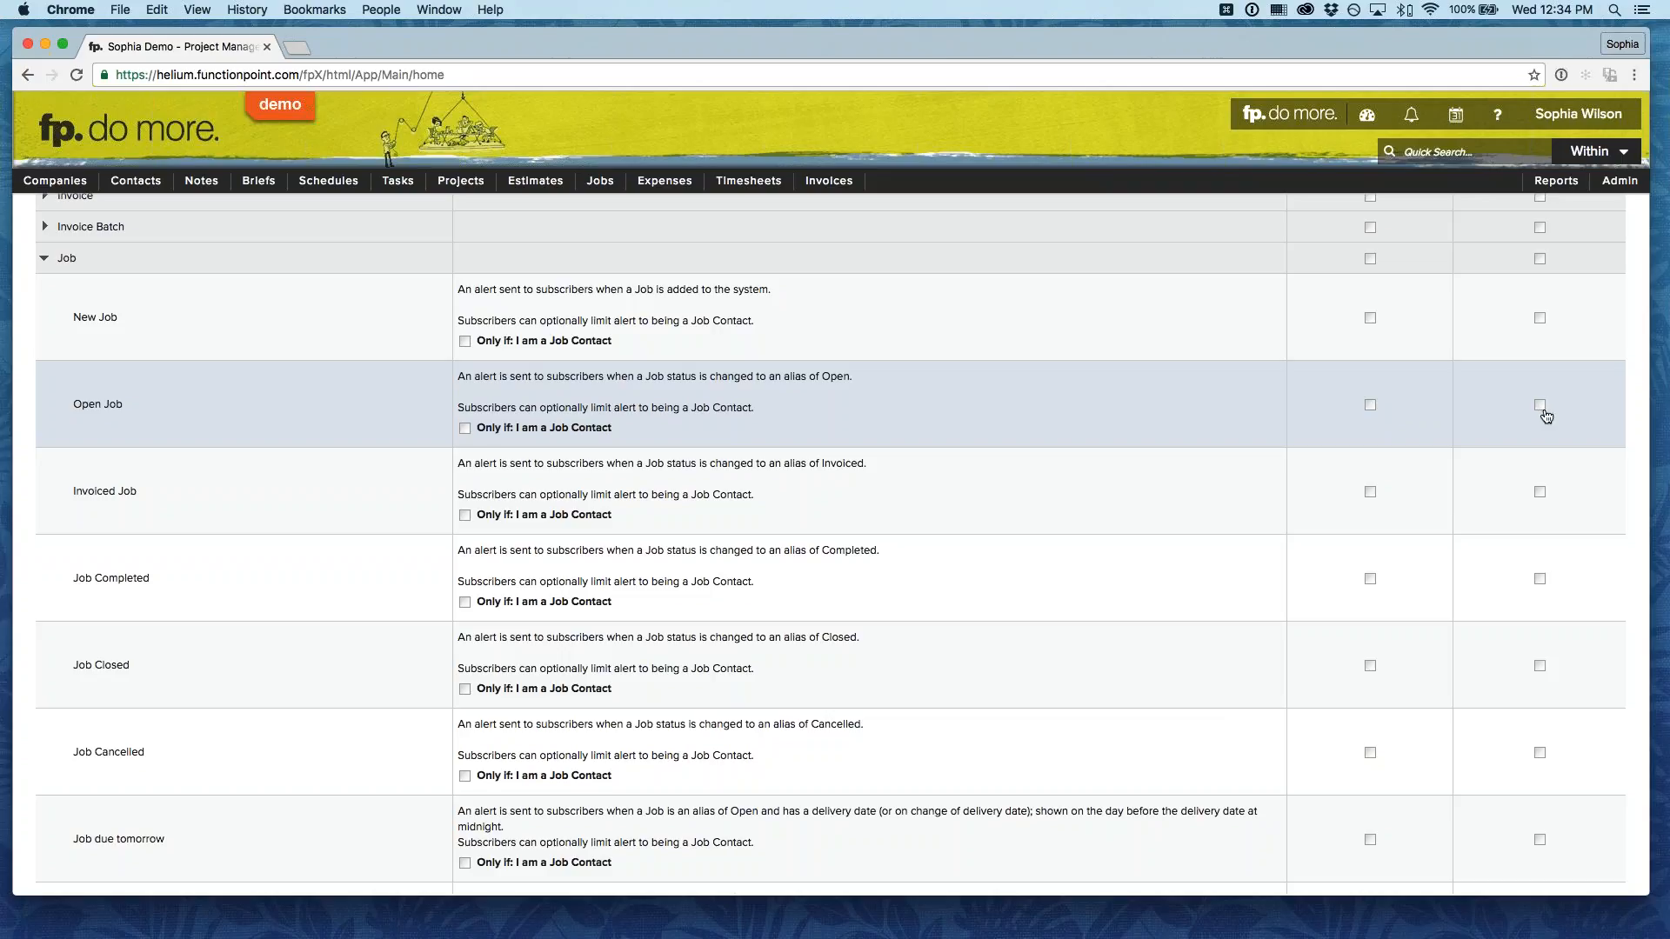
pyautogui.click(58, 259)
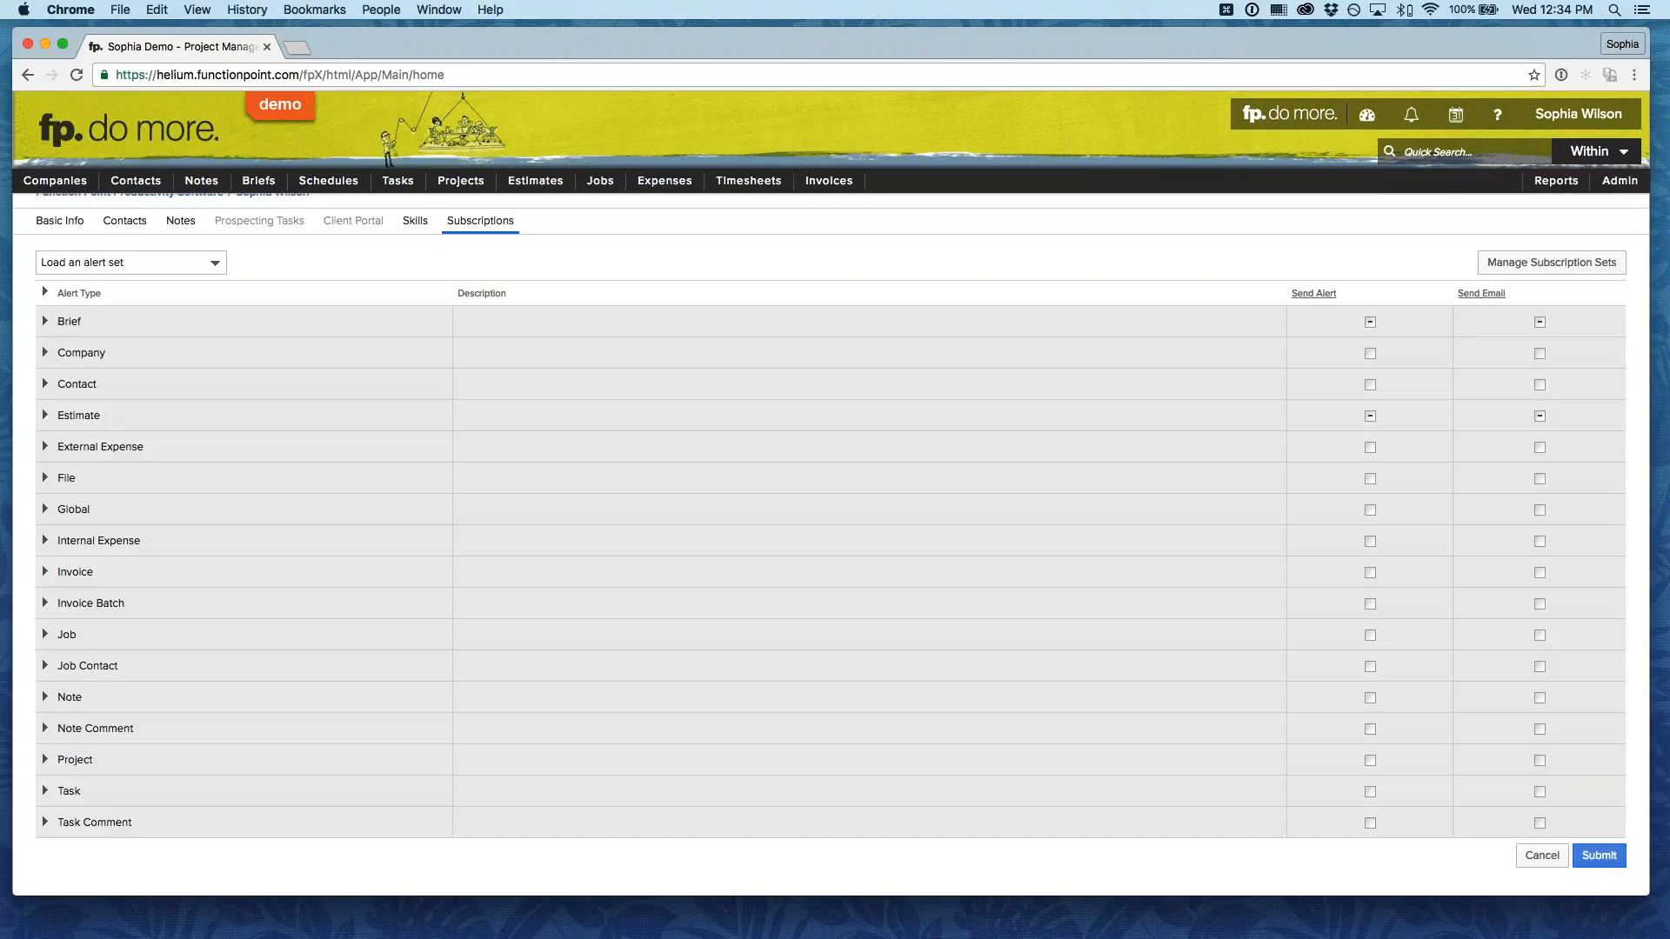
# Examine the New Invoice and Approved Invoice alerts with their Job AE conditions in the Invoice group.
pyautogui.click(74, 571)
pyautogui.scroll(-1, 708, 600)
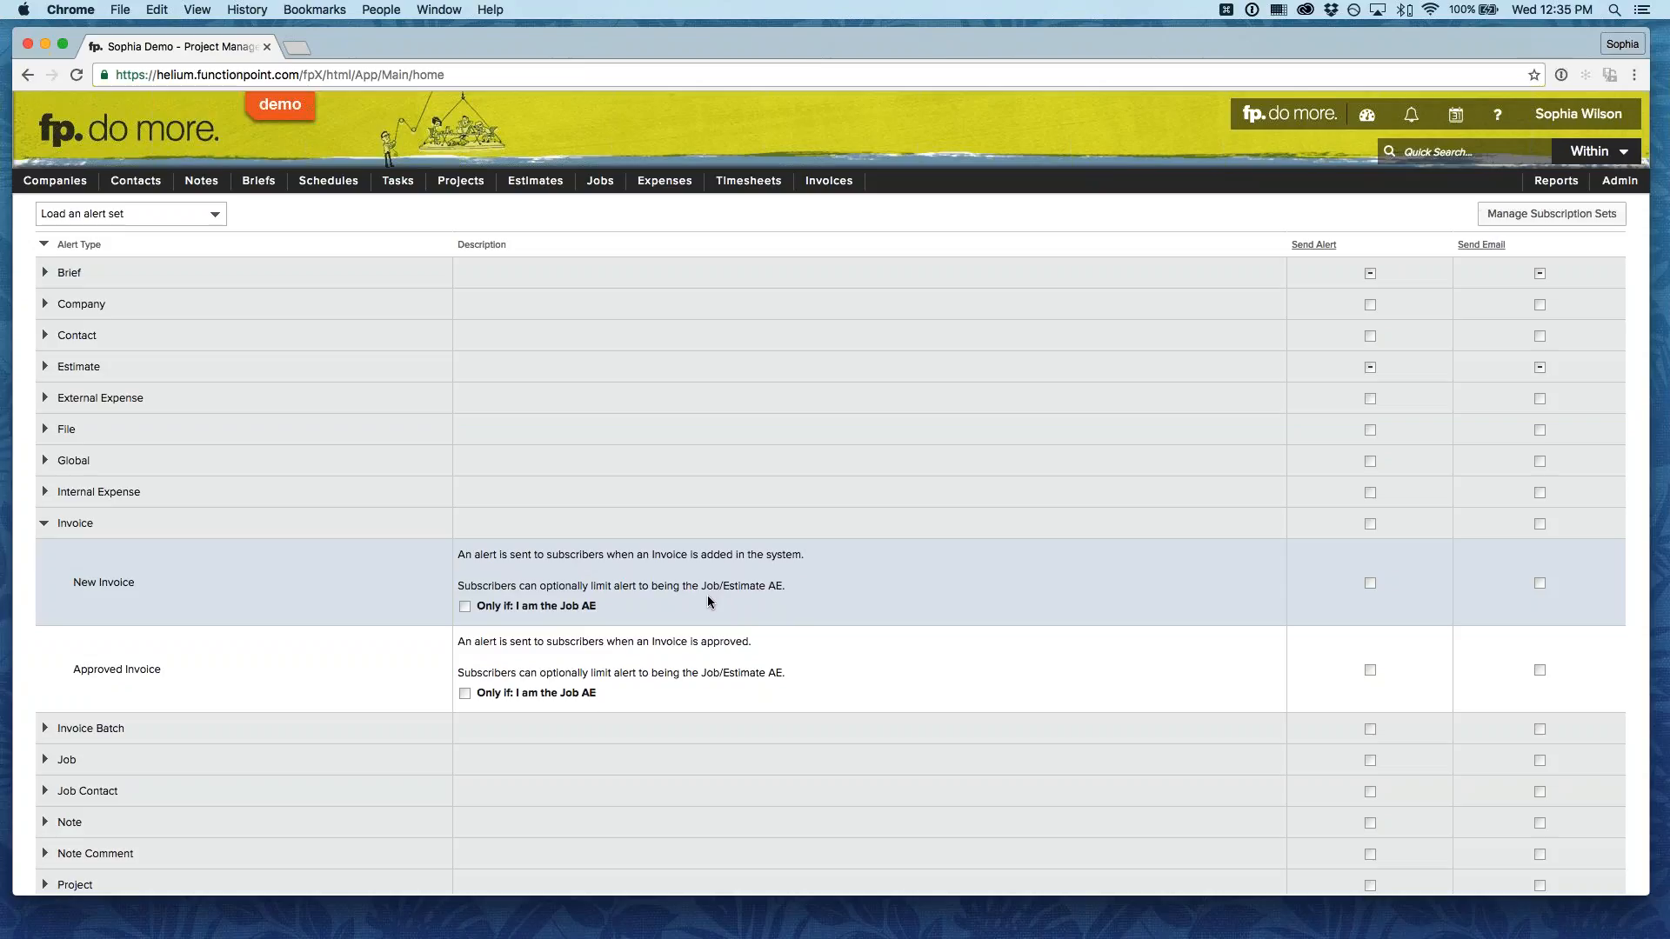
pyautogui.click(172, 517)
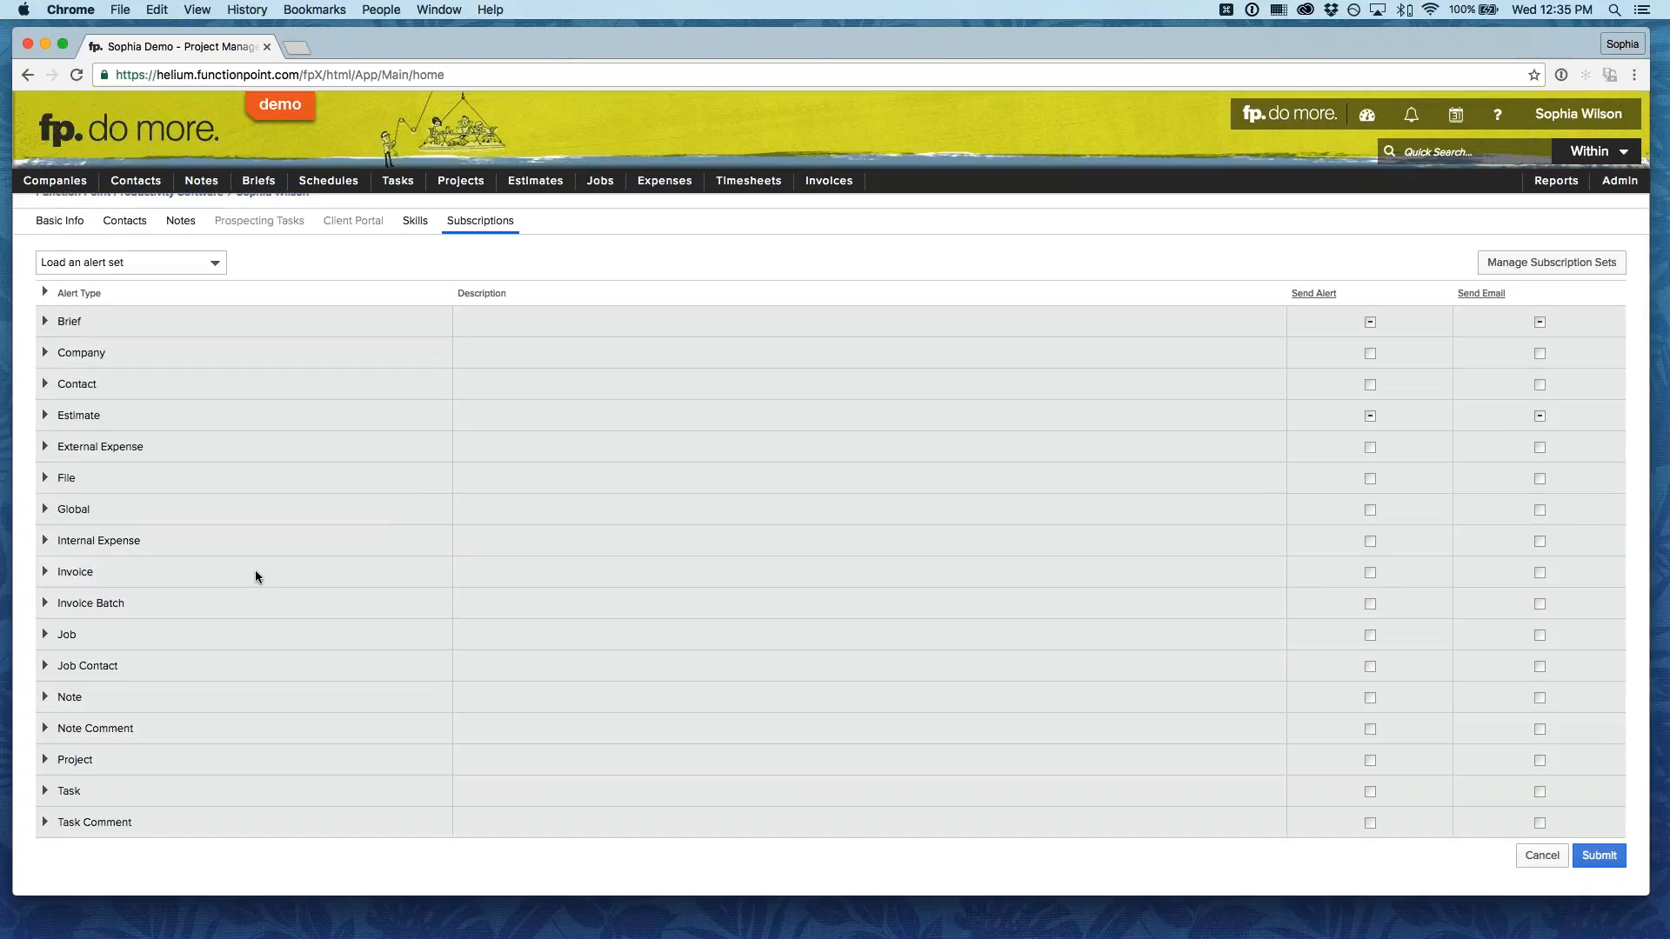
# Examine all Task group alerts, from Task Assigned to Overdue Task, and their assignee, role and Job Contact conditions.
pyautogui.click(88, 790)
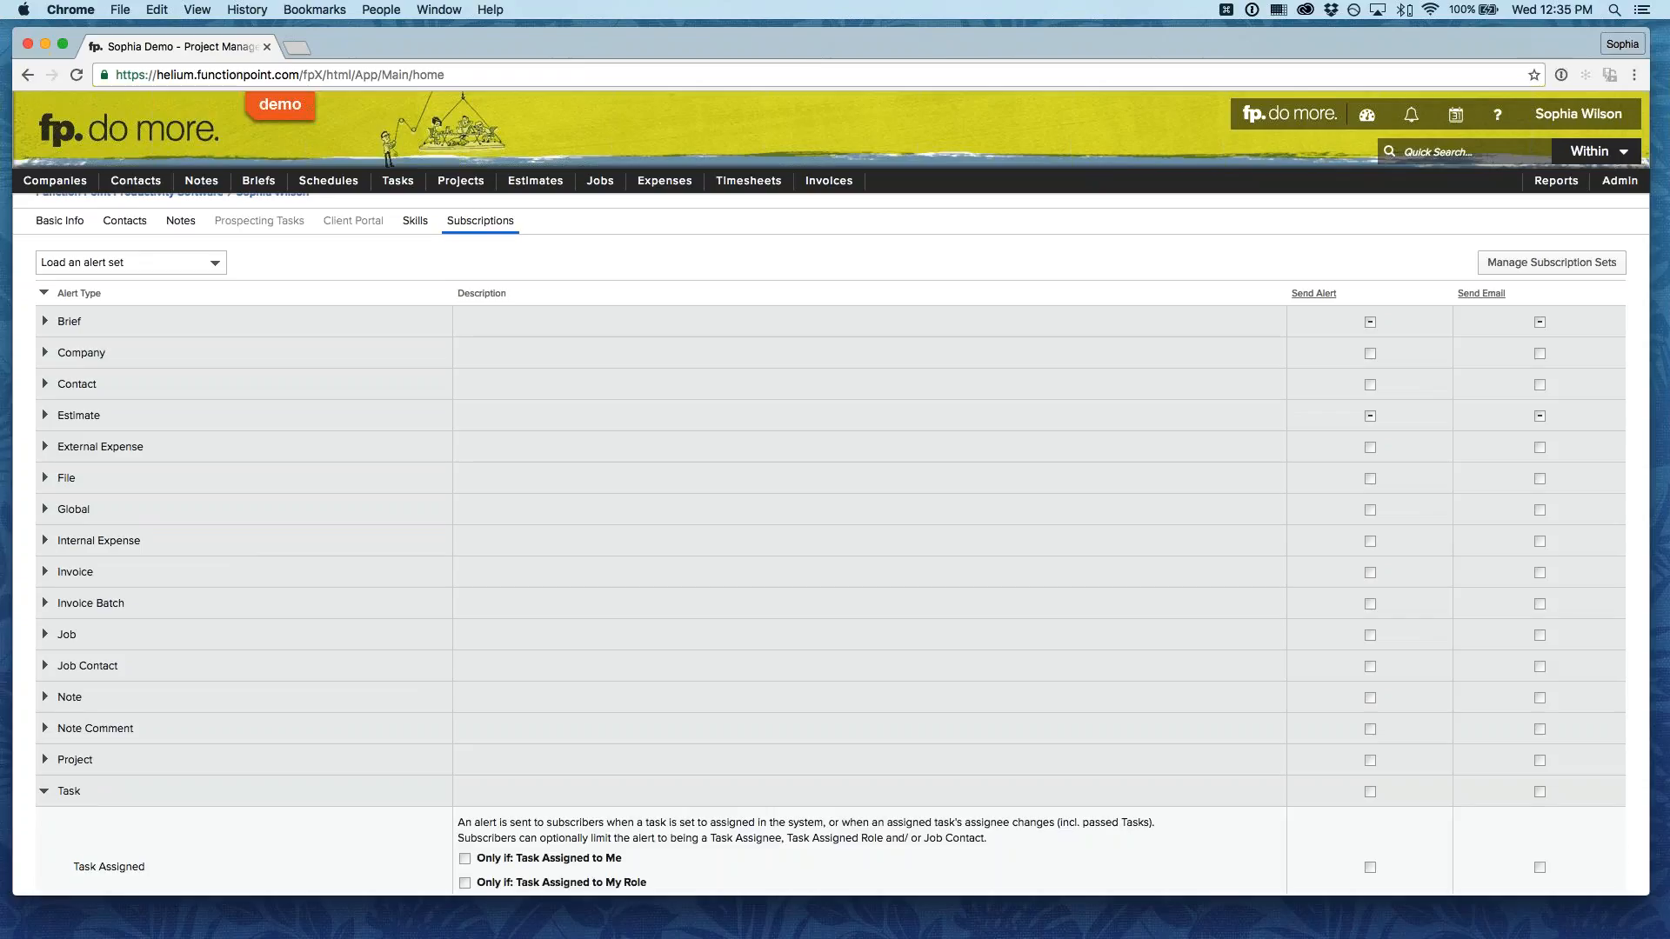
pyautogui.scroll(-5, 296, 756)
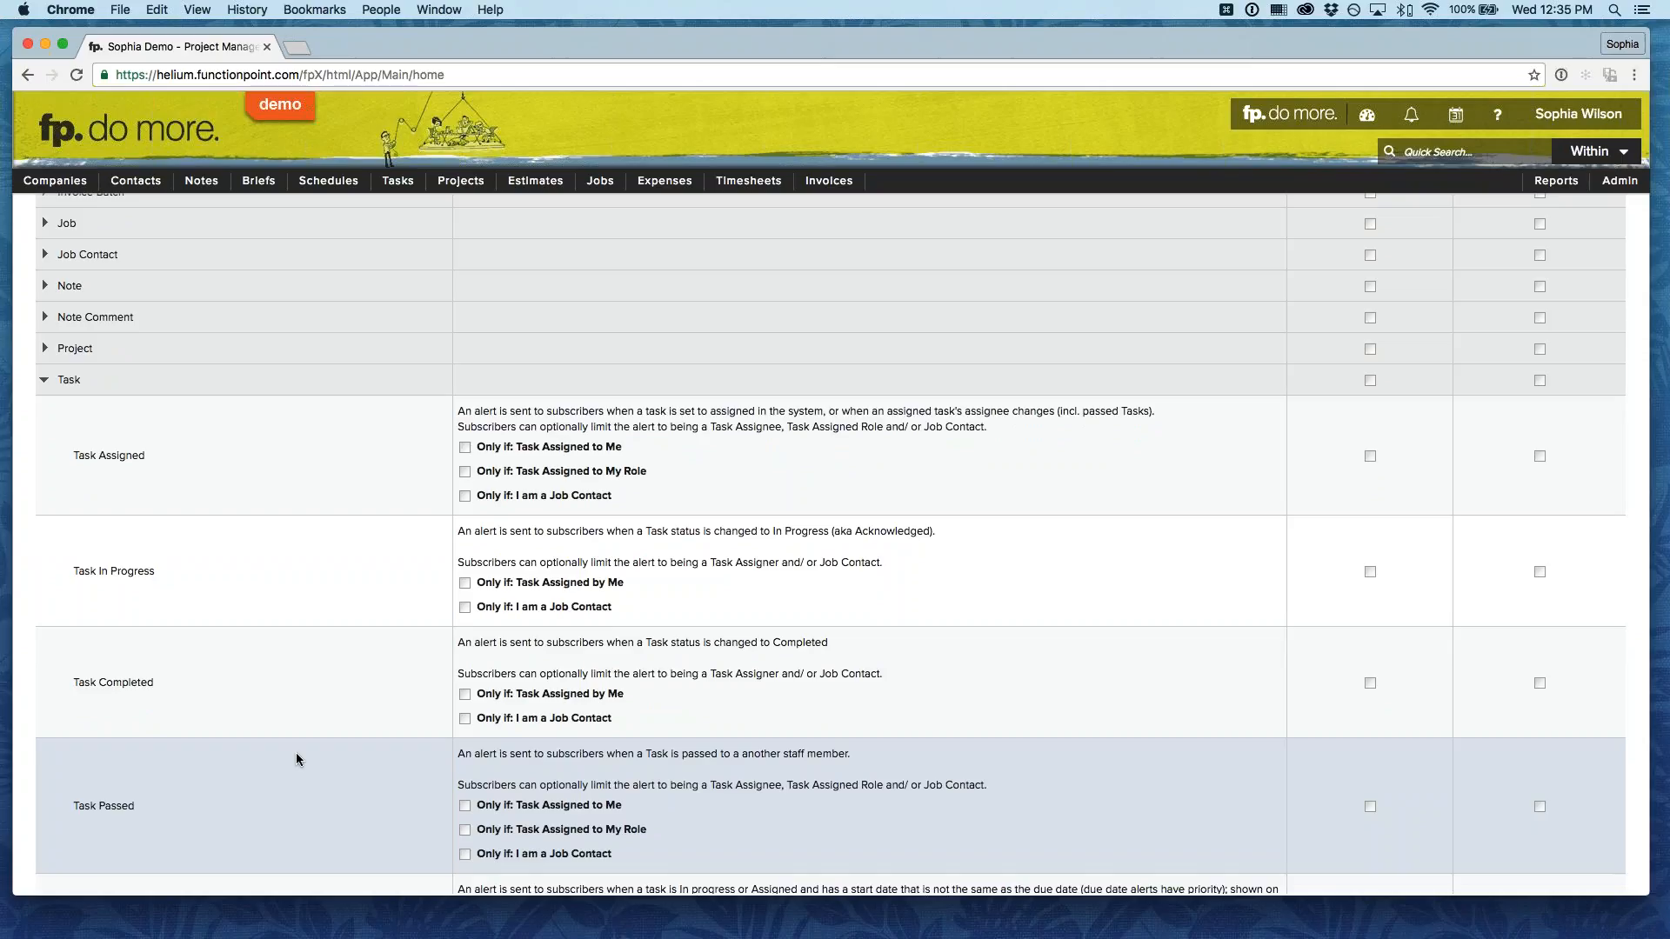
pyautogui.scroll(-1, 297, 752)
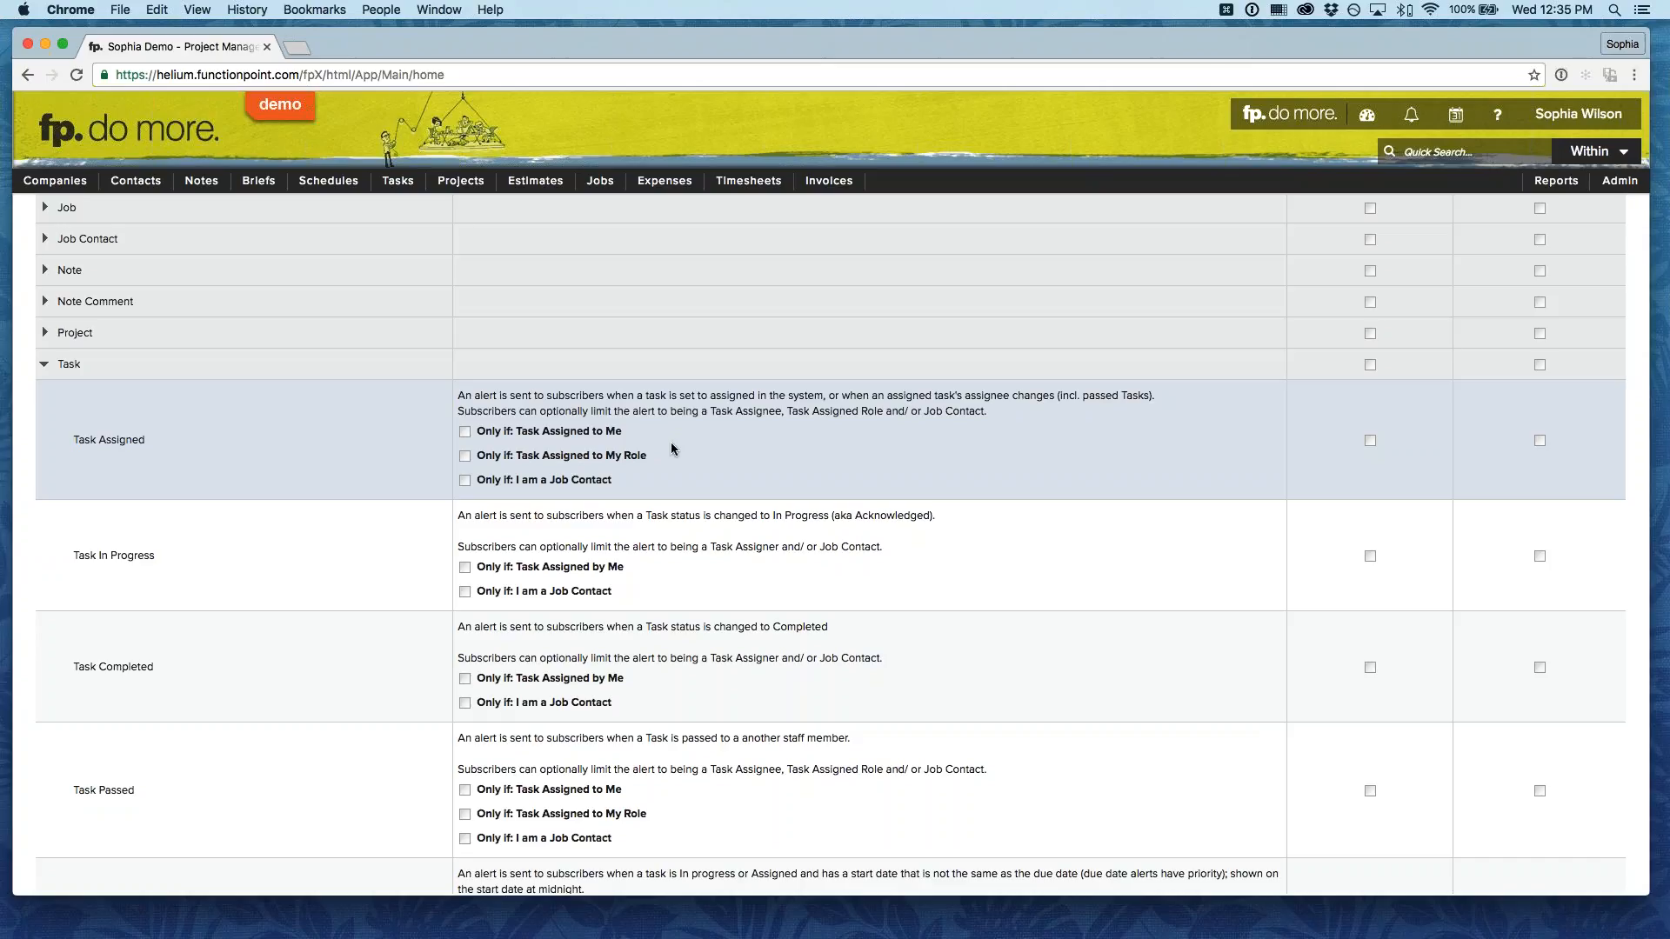
pyautogui.scroll(-1, 290, 553)
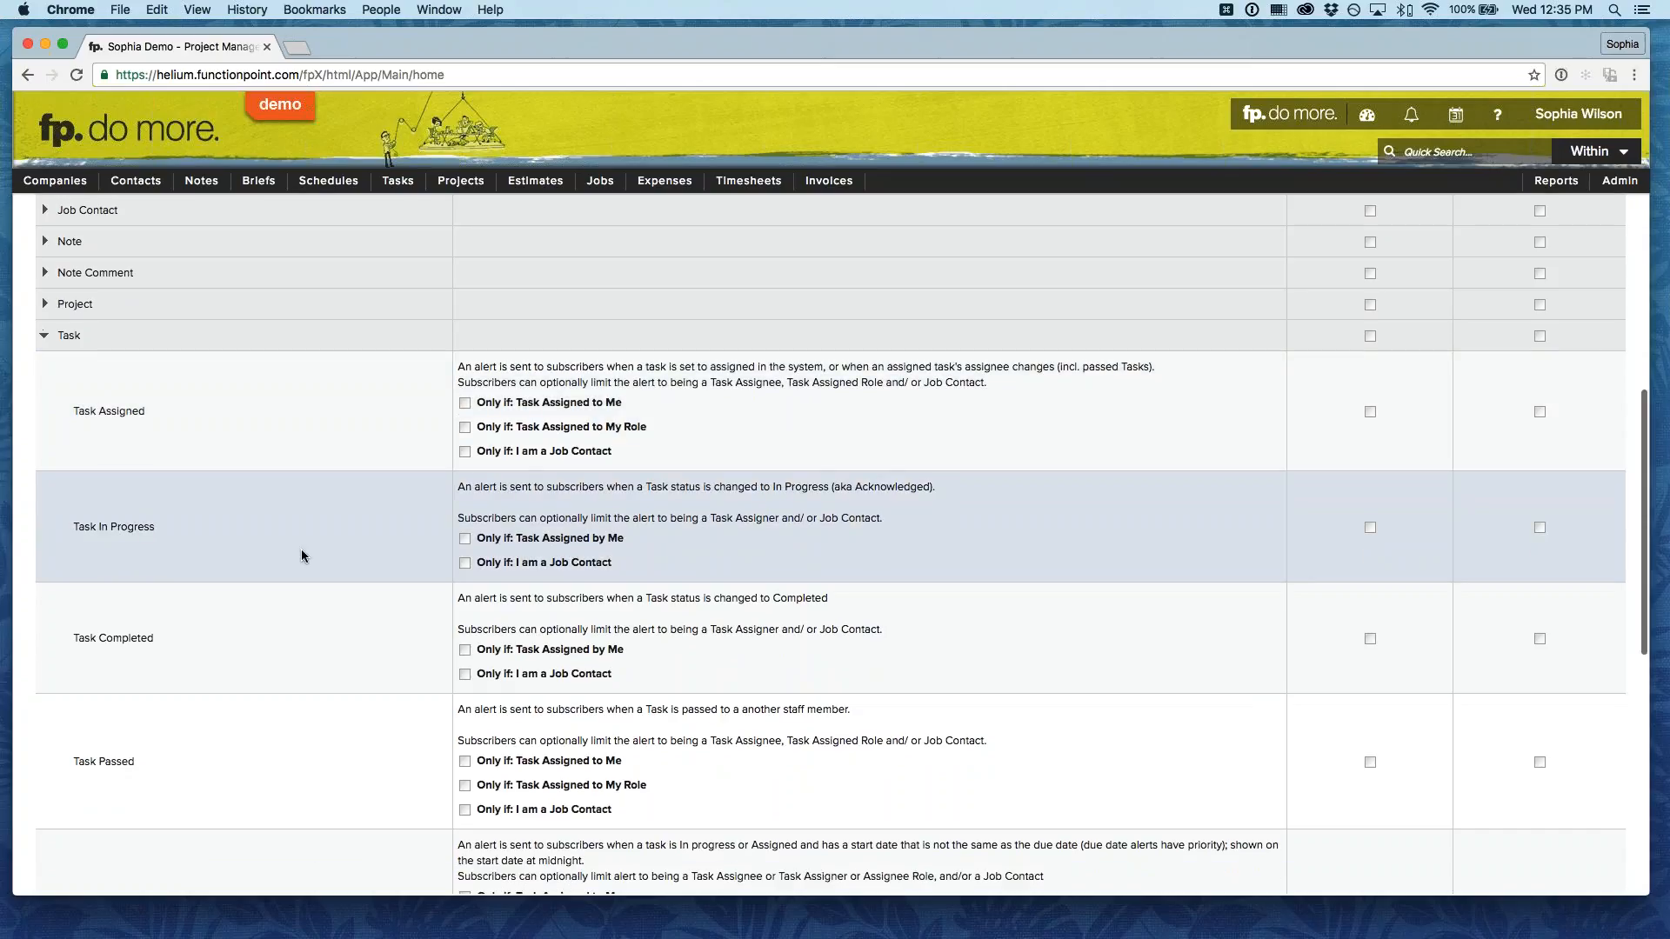
pyautogui.scroll(-1, 303, 555)
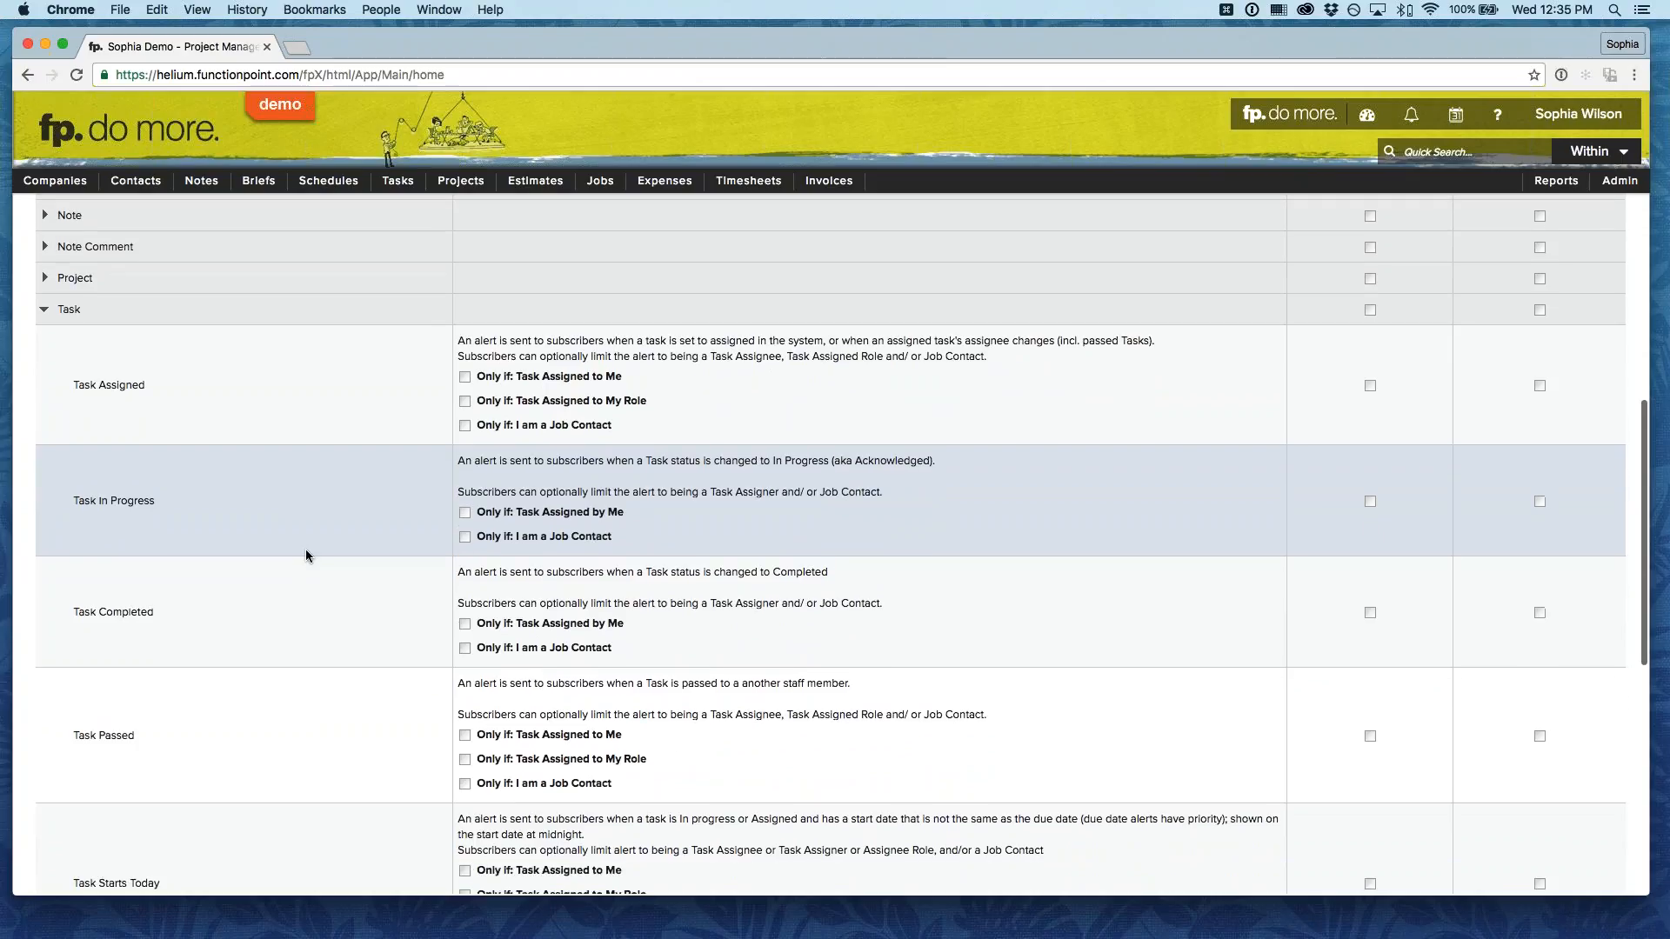
pyautogui.scroll(-10, 306, 555)
pyautogui.scroll(-8, 306, 555)
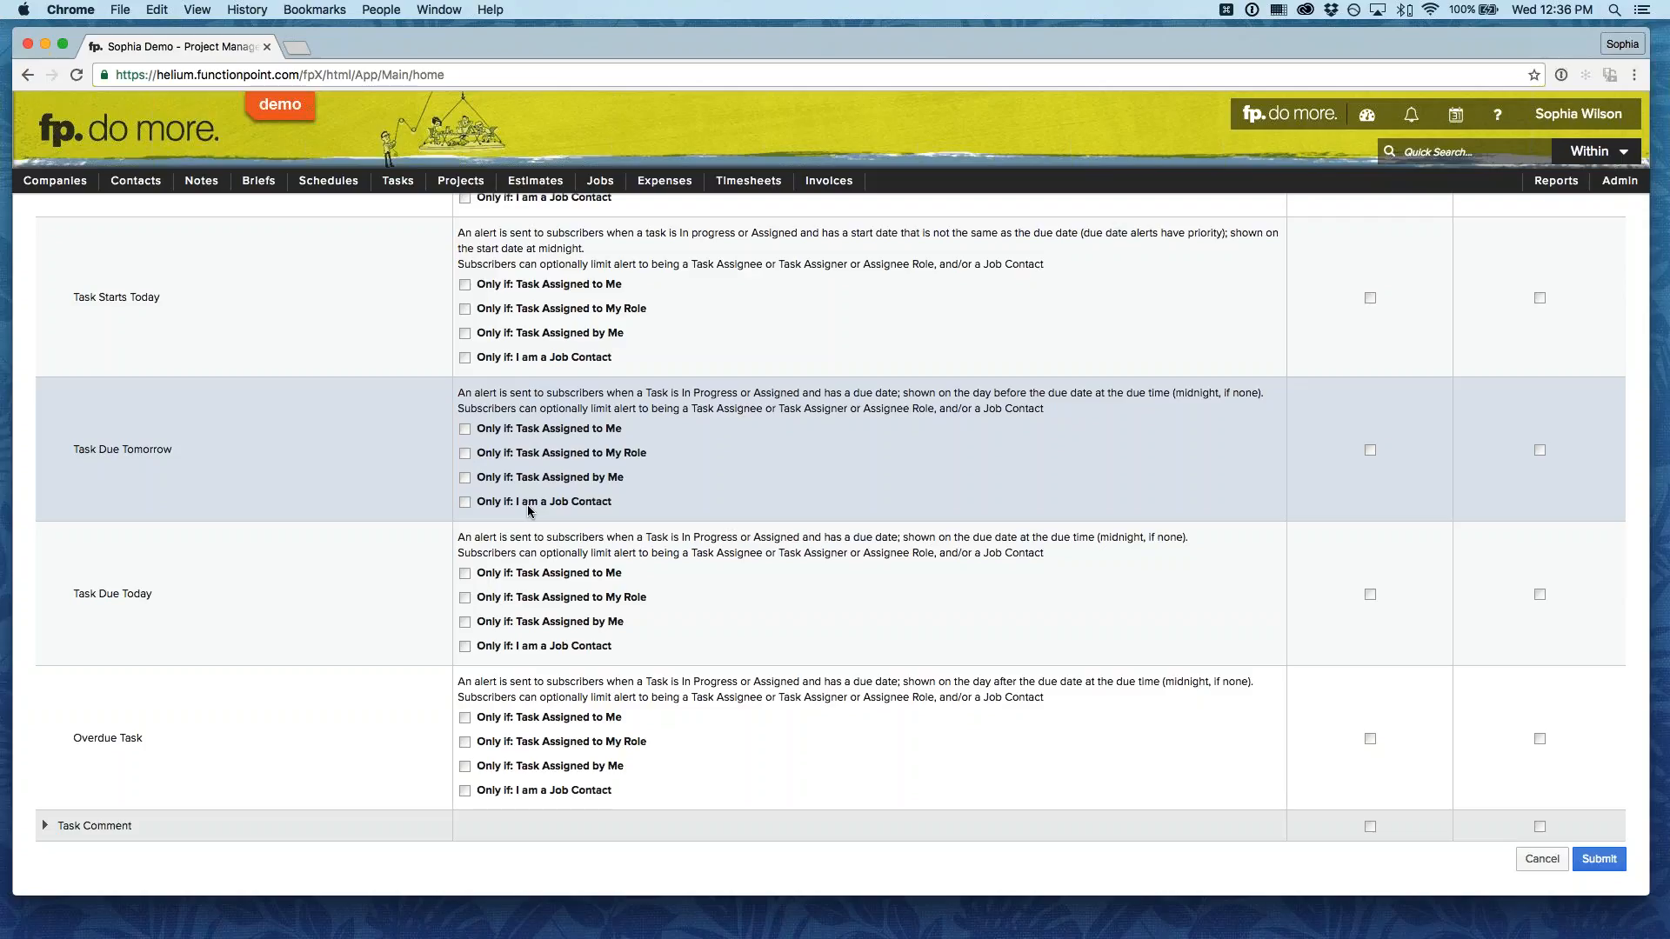
pyautogui.scroll(10, 697, 407)
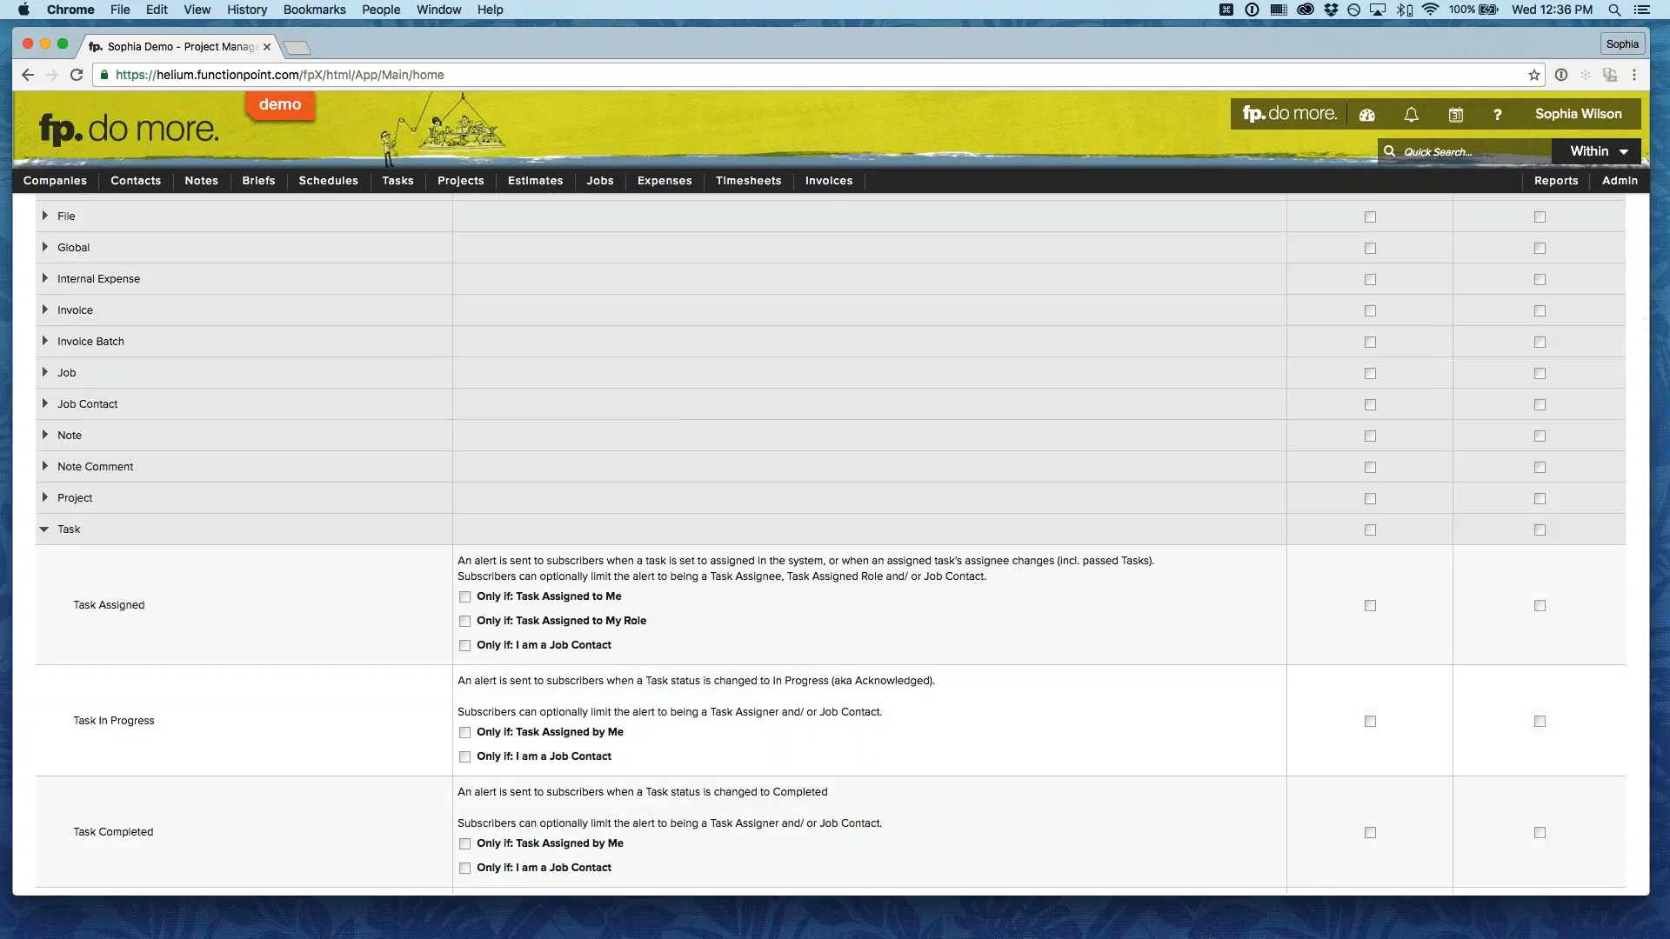
pyautogui.click(45, 530)
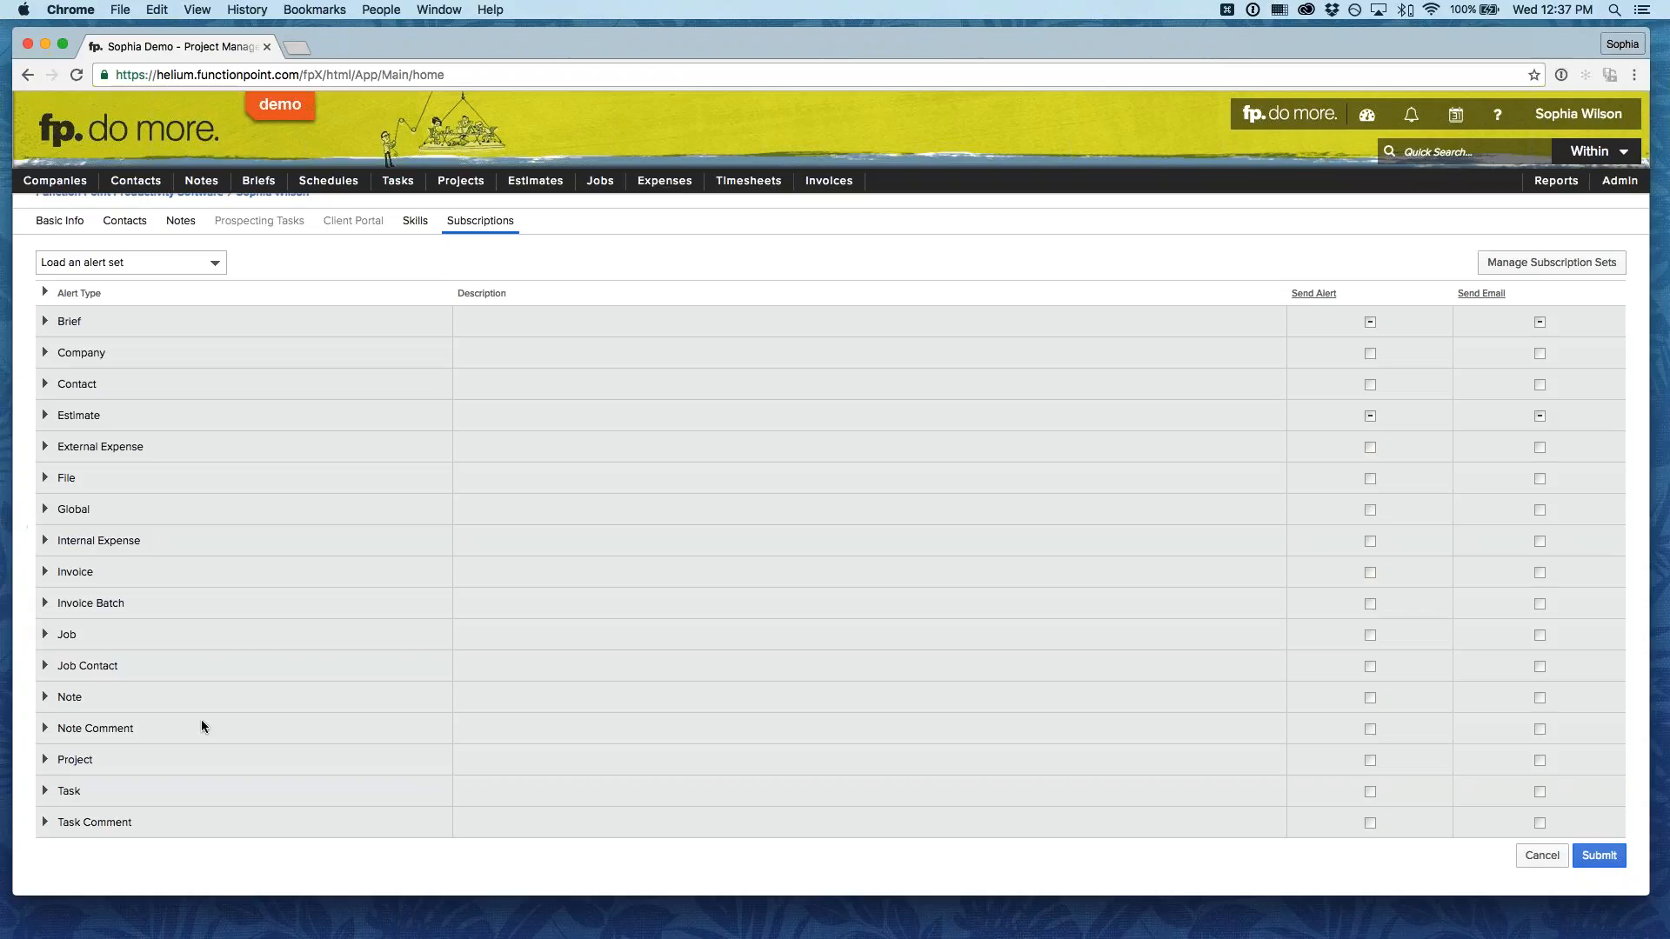
# Review the Task Assigned to Task Starts Today alerts again, and check the Login Summary Email alert in the Global group.
pyautogui.click(45, 792)
pyautogui.scroll(-5, 48, 794)
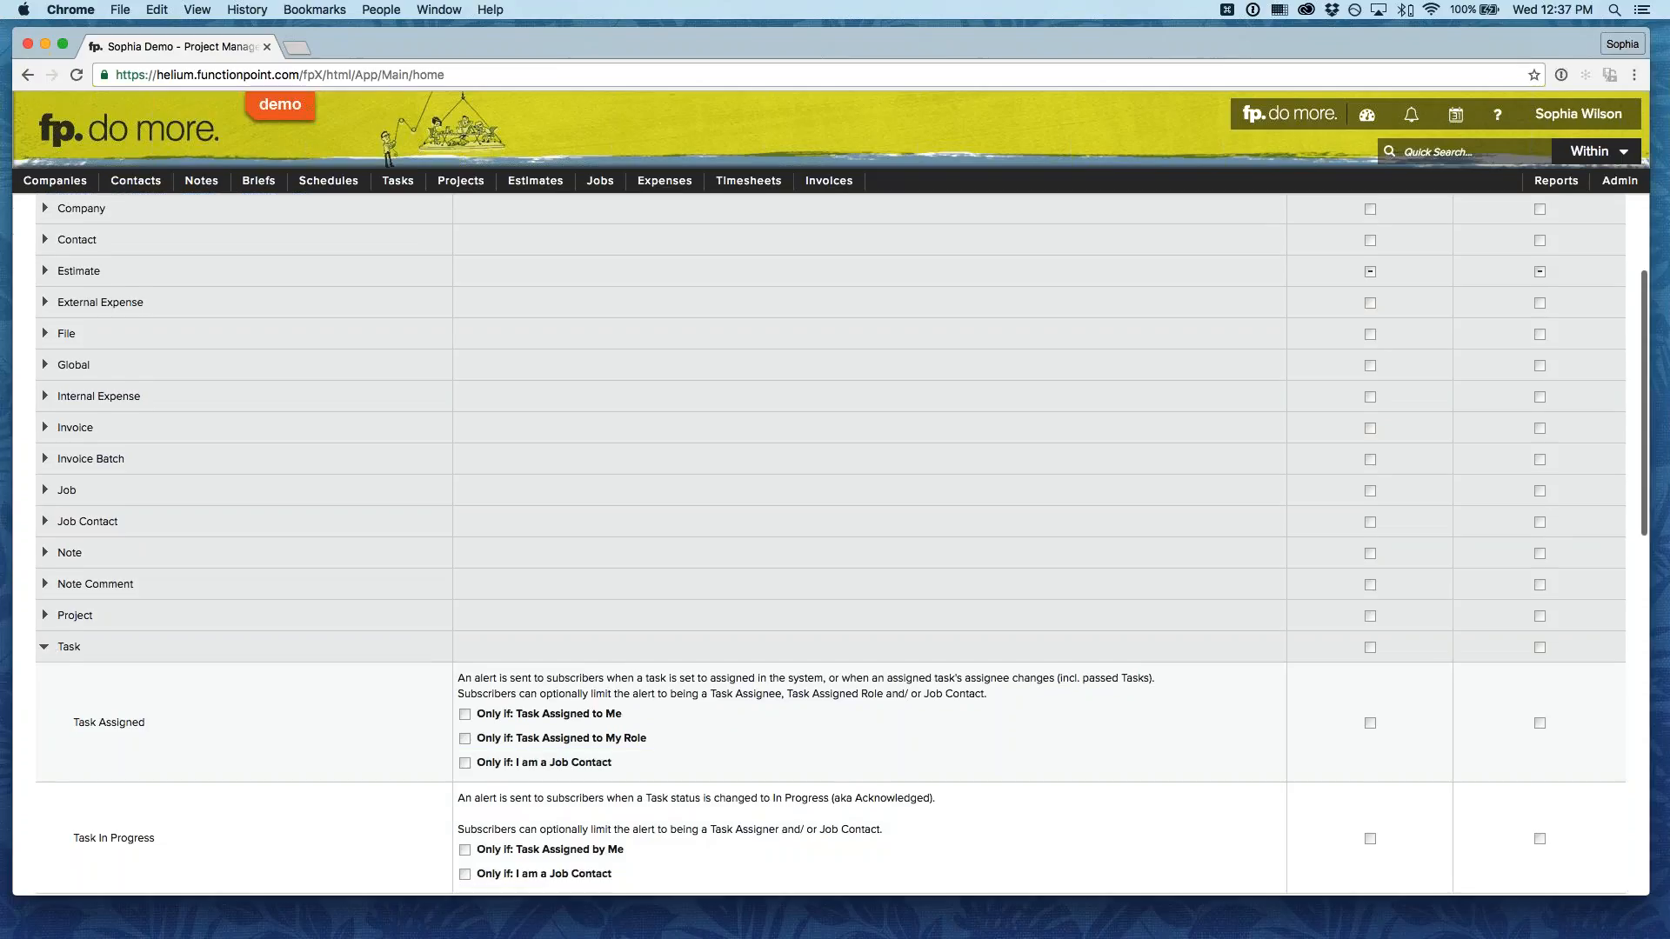
pyautogui.scroll(-3, 53, 765)
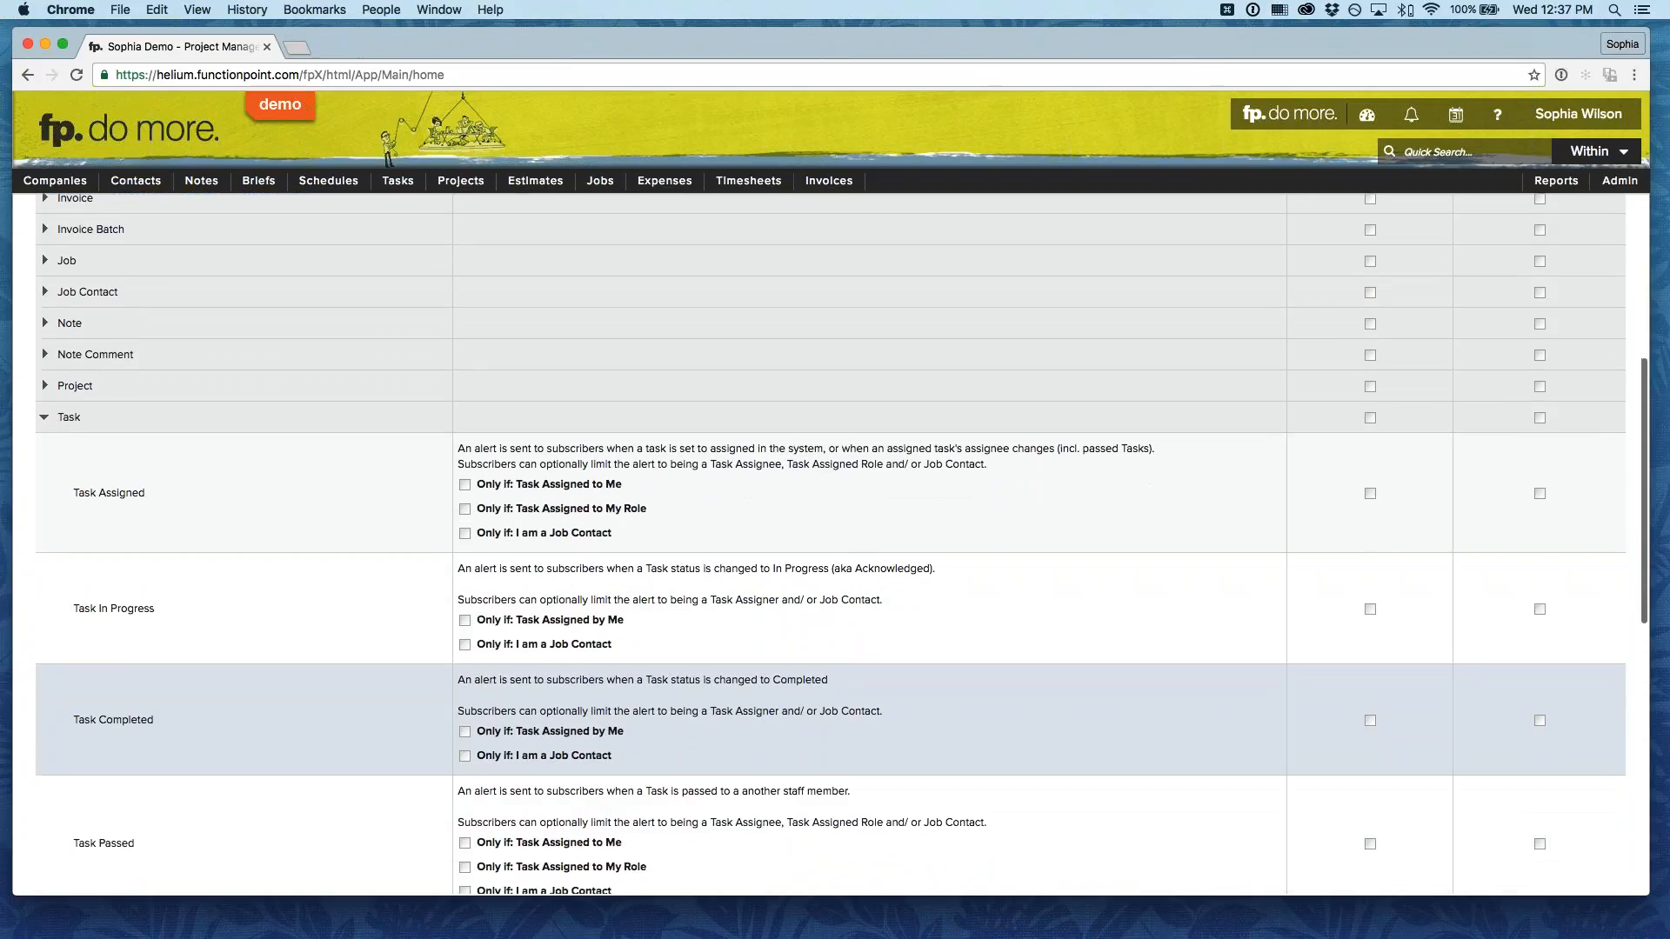
pyautogui.scroll(-2, 53, 766)
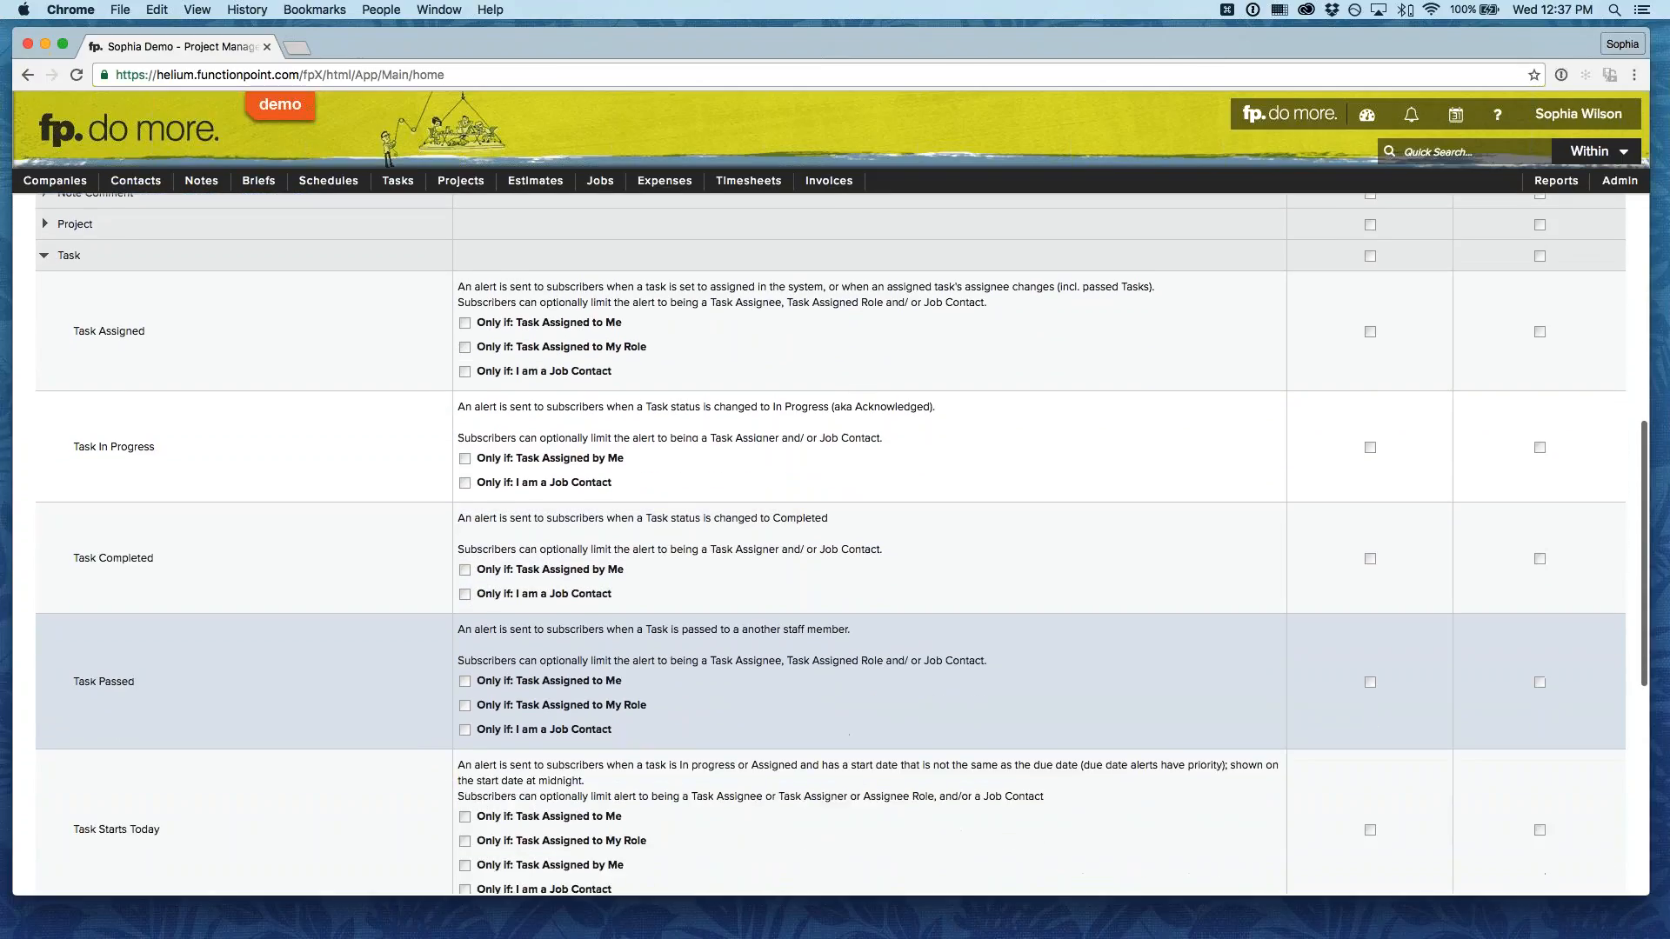
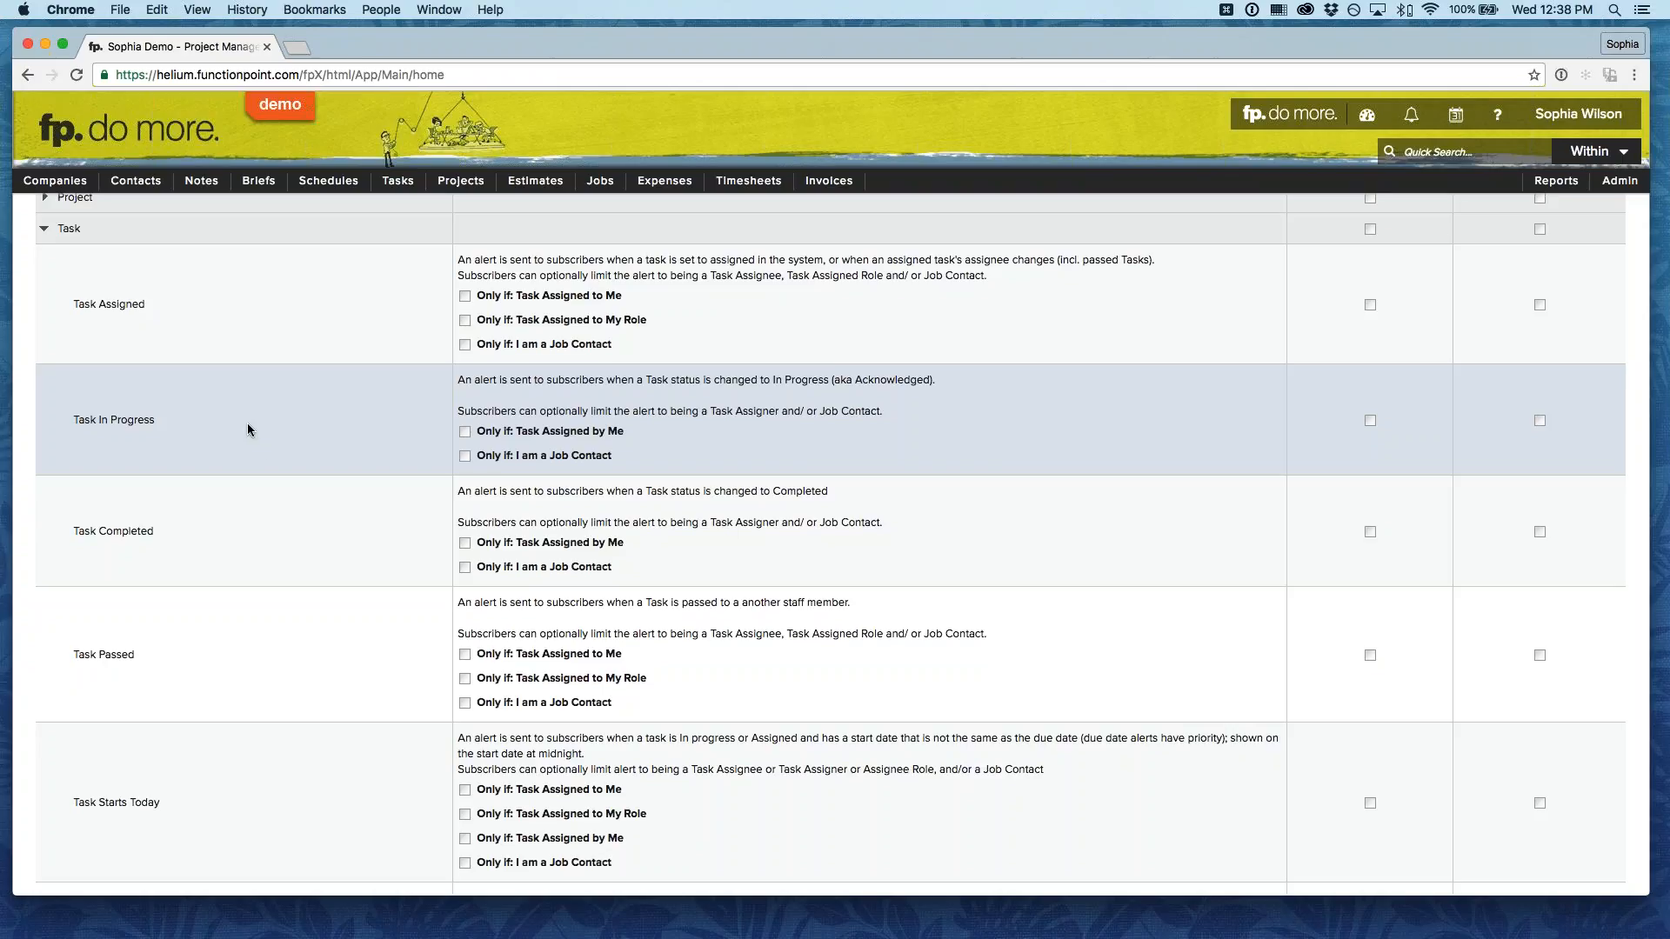
pyautogui.click(43, 229)
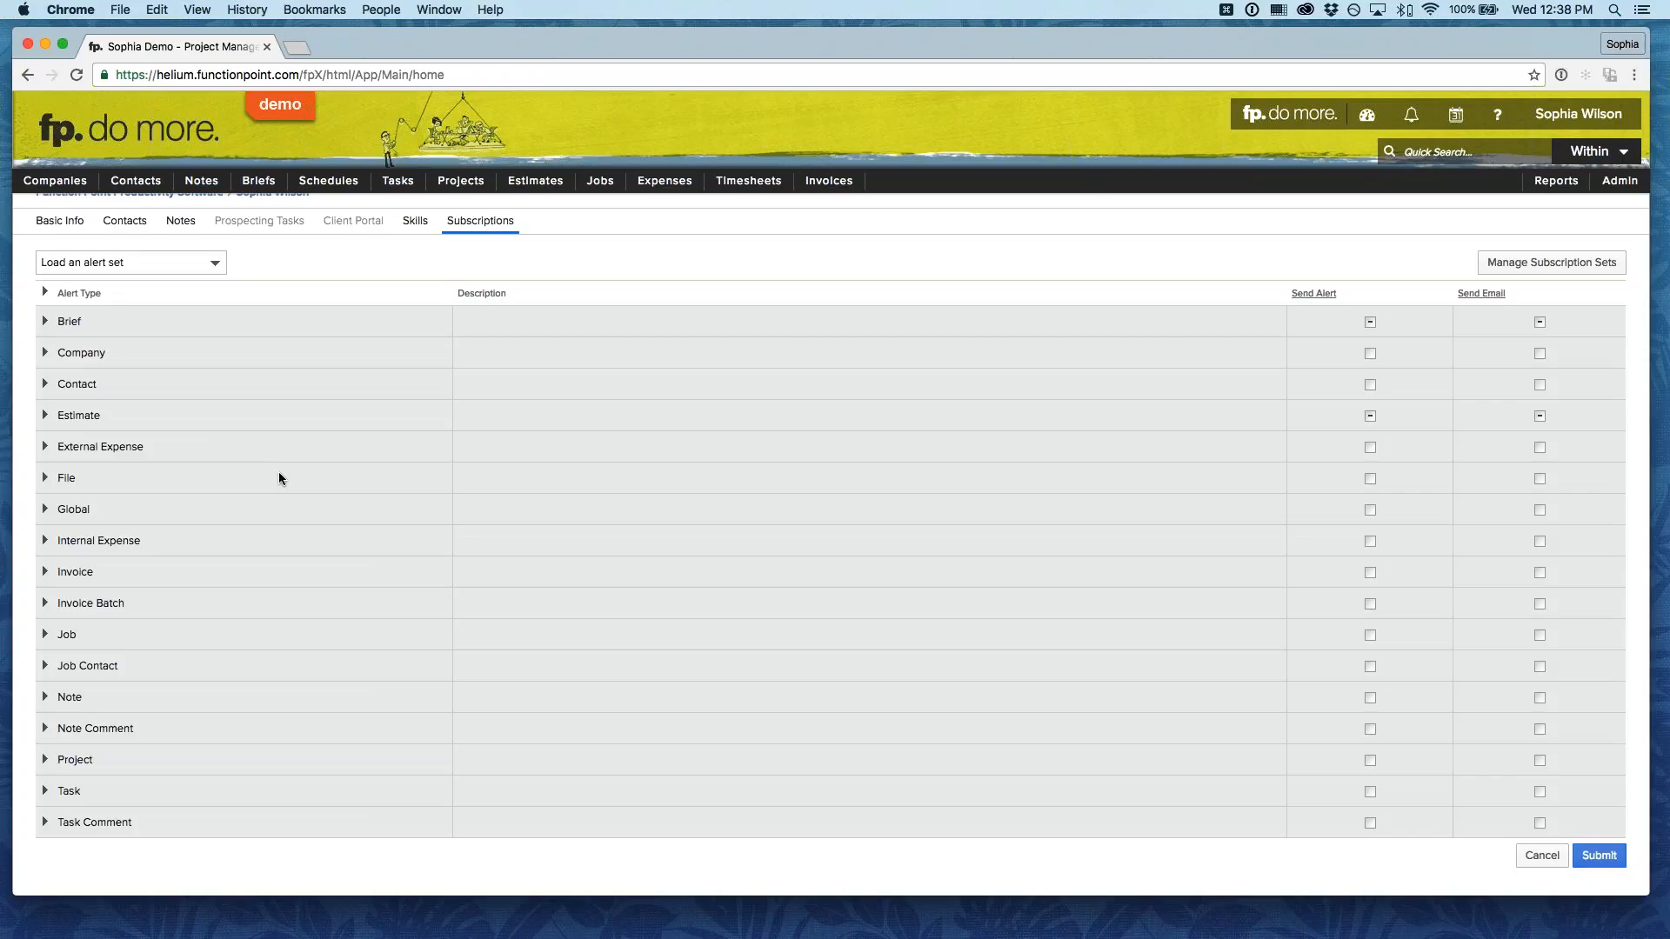
pyautogui.click(131, 518)
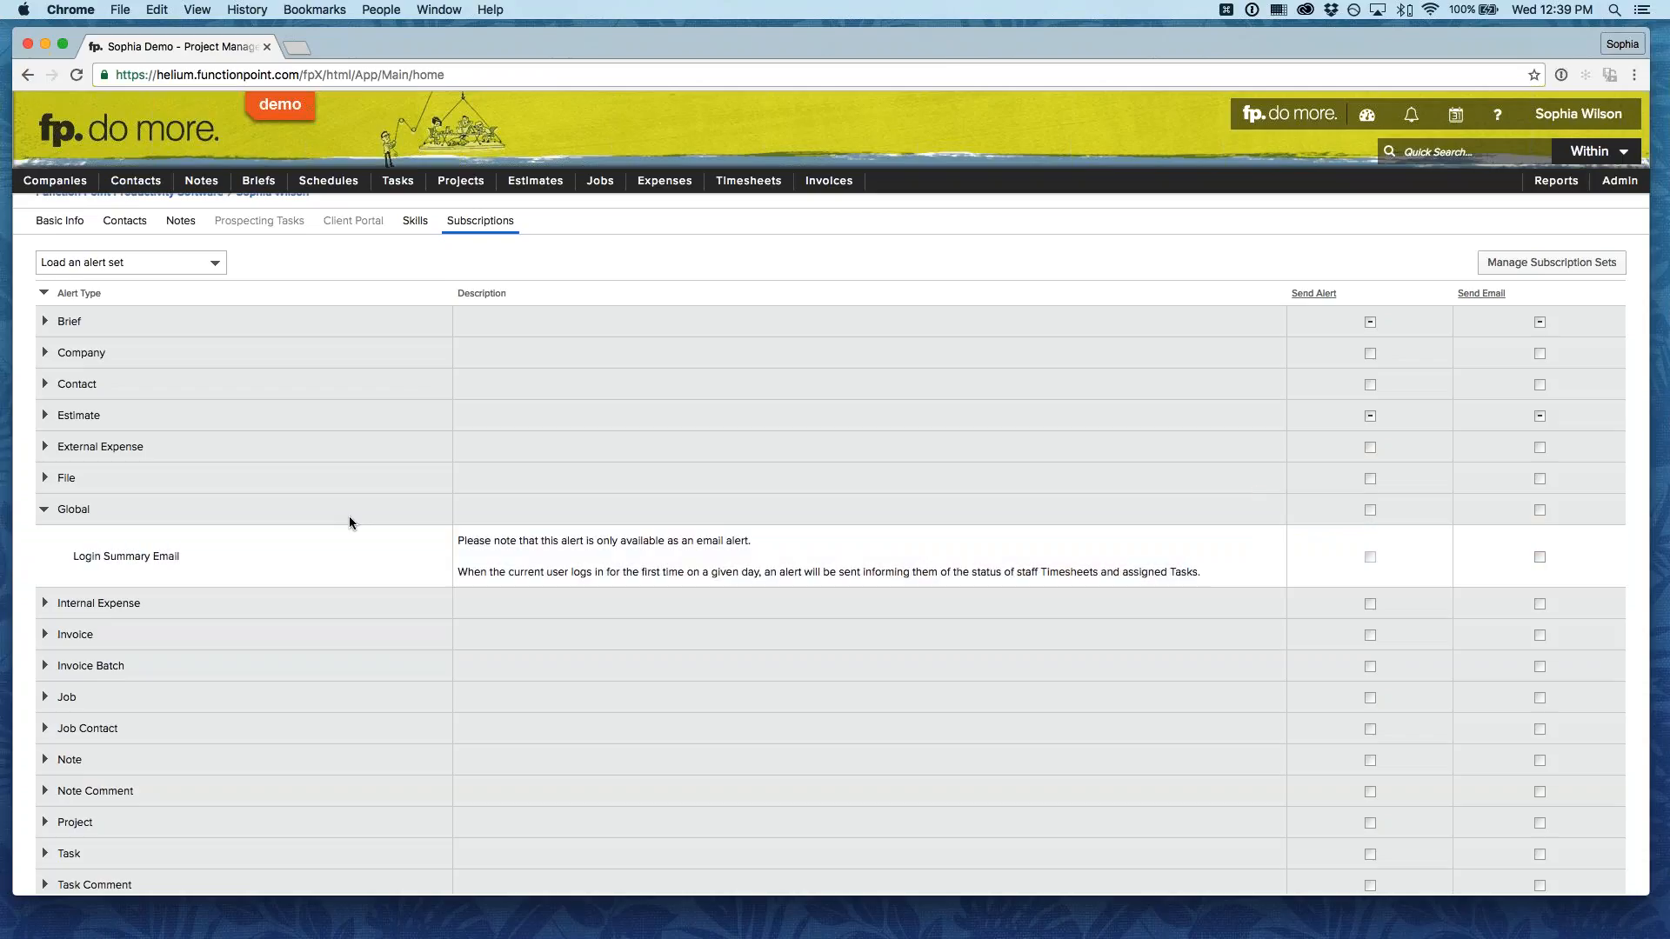
pyautogui.click(43, 511)
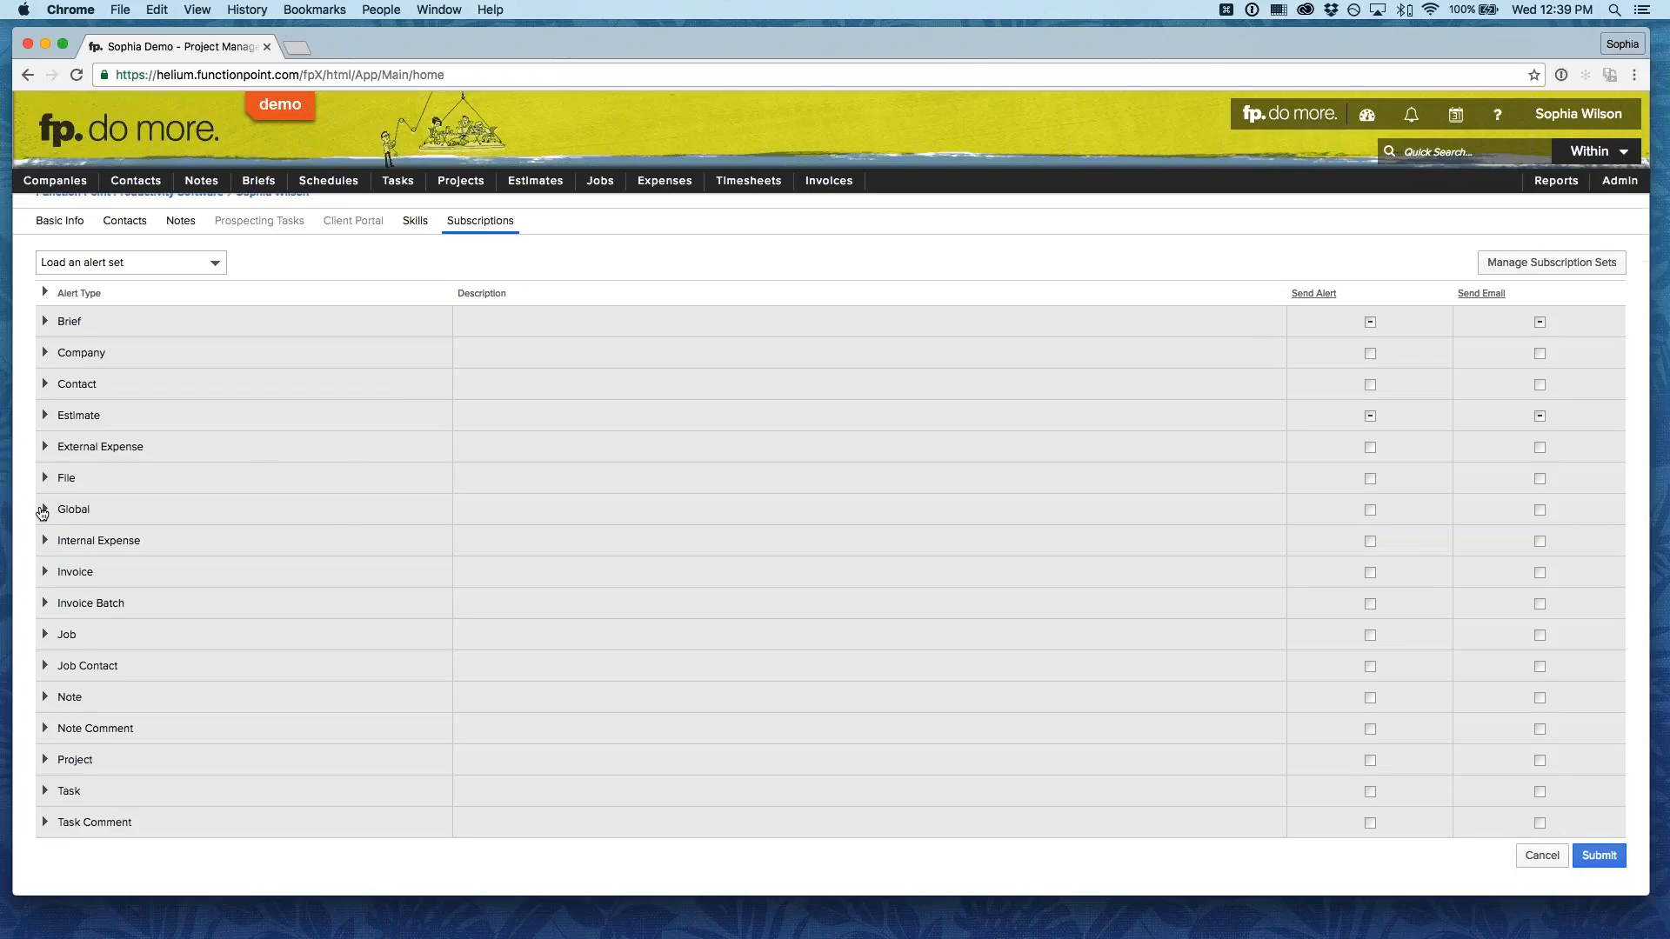
# Open the Manage Alert Lists admin page and look through the existing alert lists, leaving Create New selected.
pyautogui.scroll(2, 258, 500)
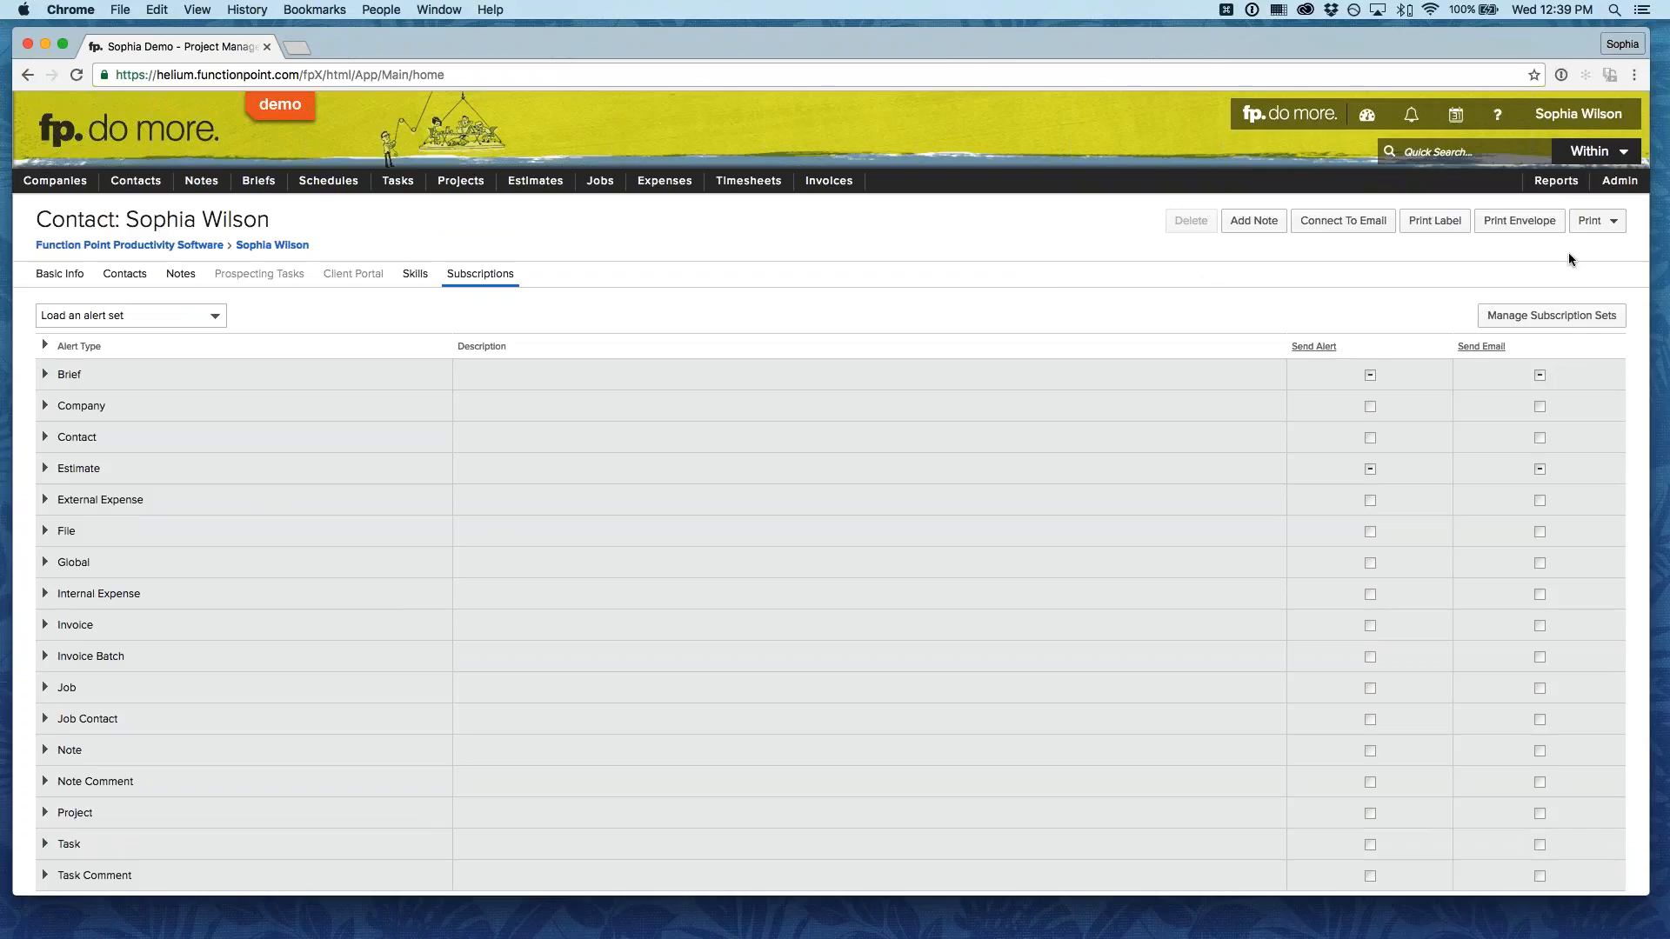
pyautogui.moveTo(1619, 180)
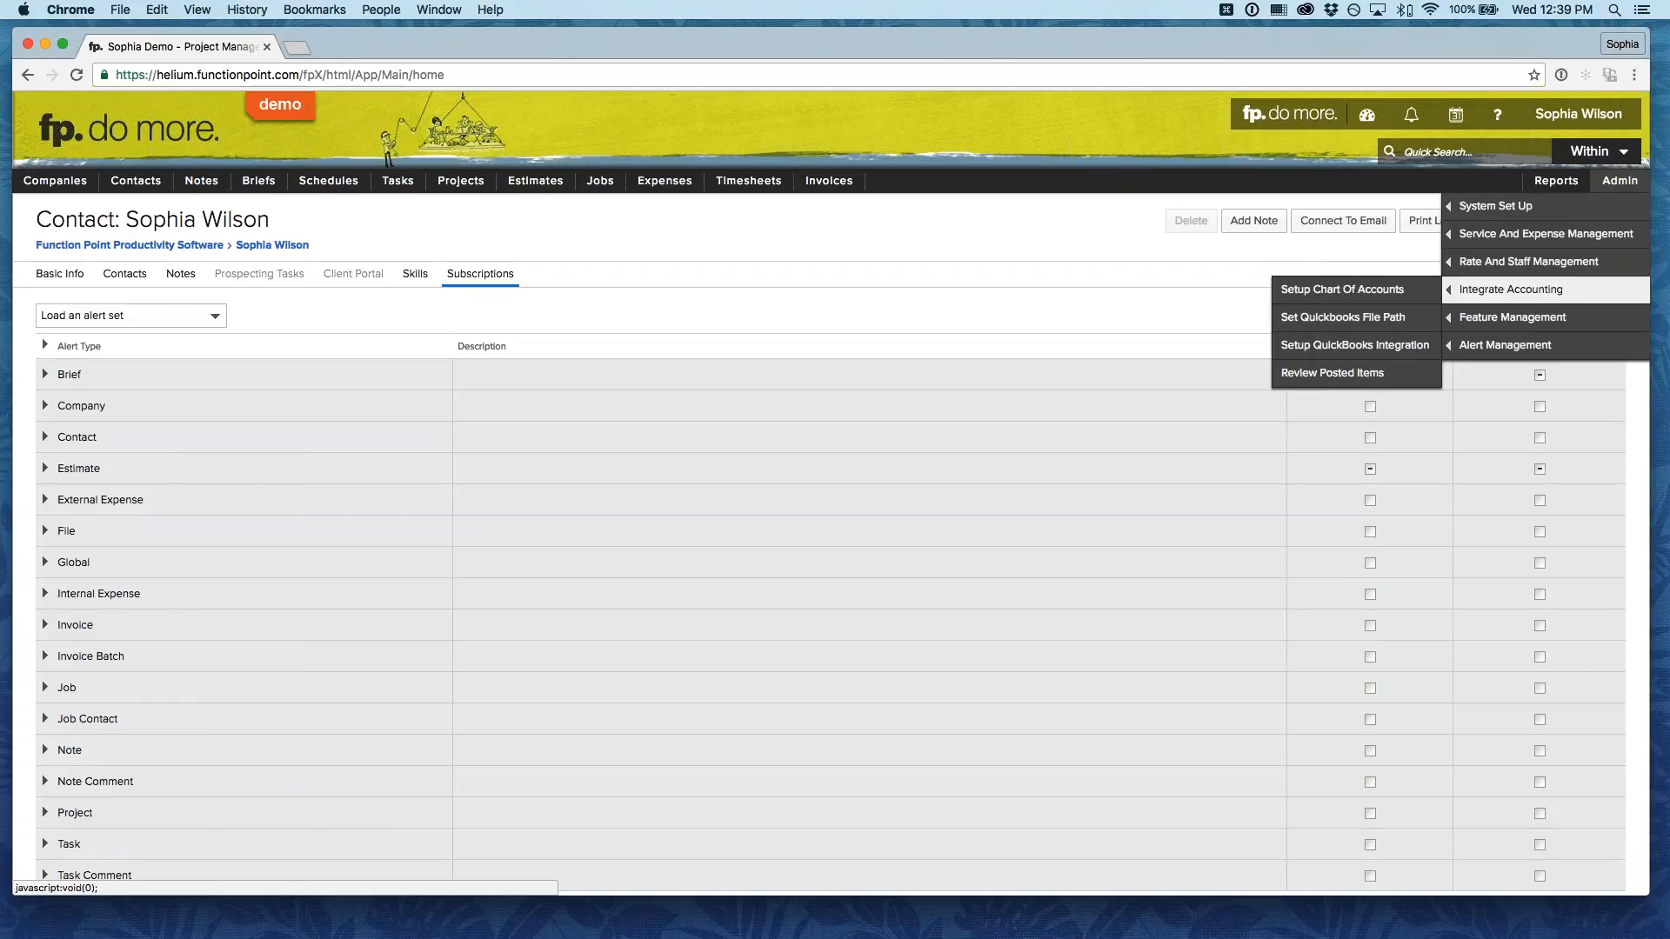
pyautogui.click(1350, 350)
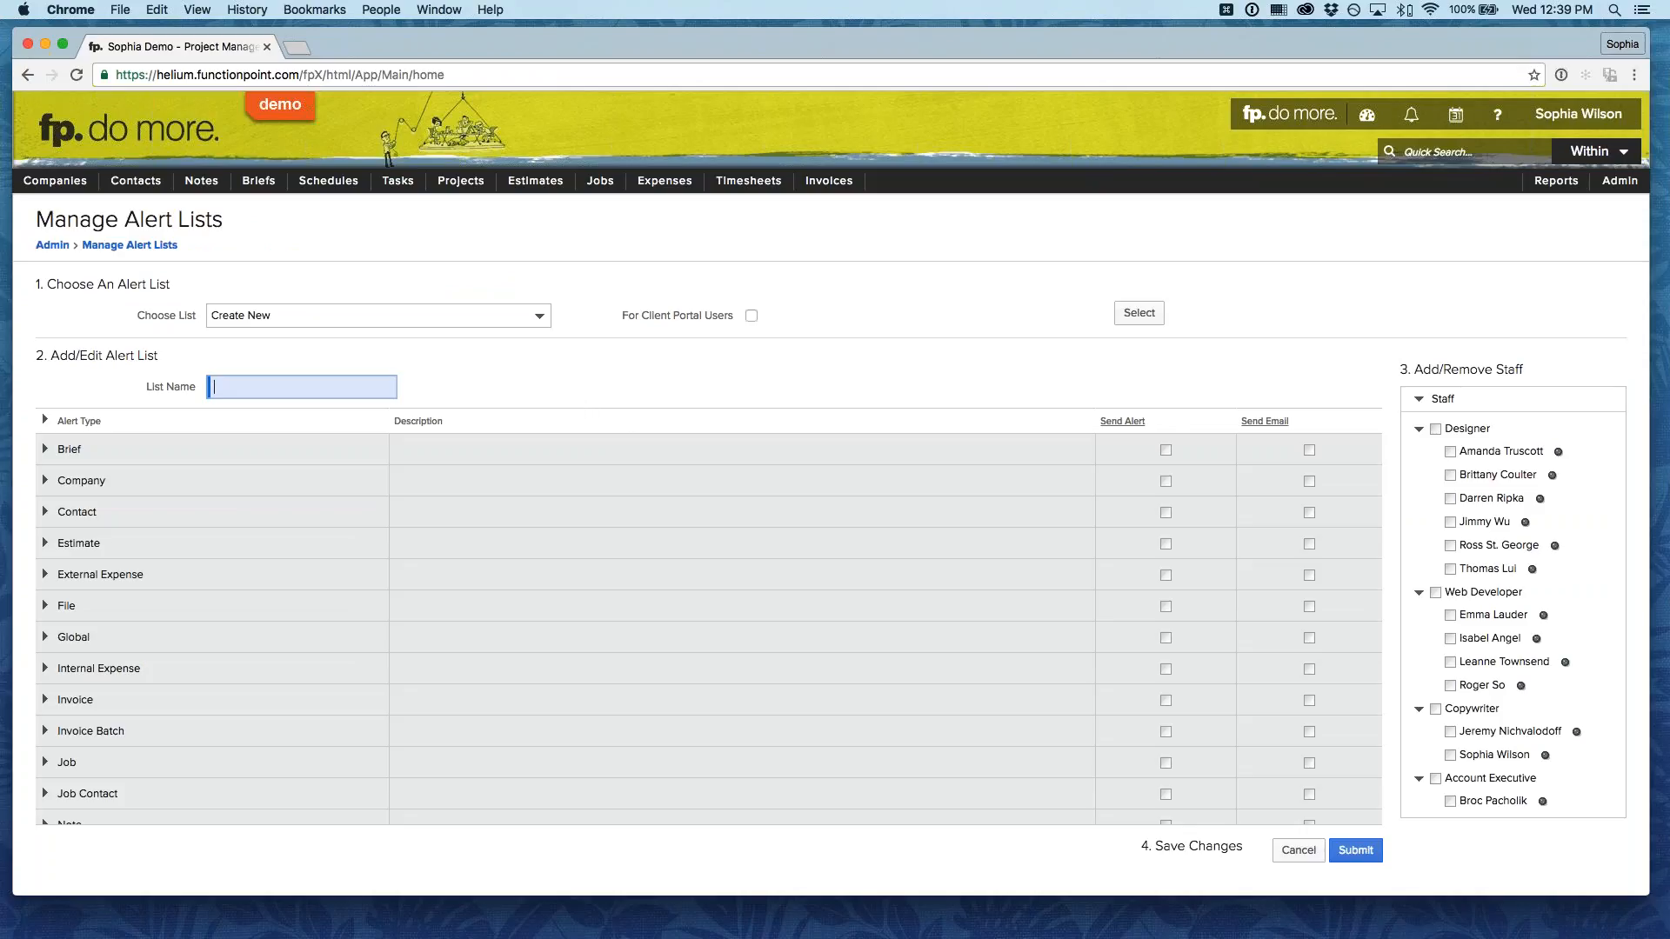
pyautogui.moveTo(35, 288); pyautogui.dragTo(172, 288)
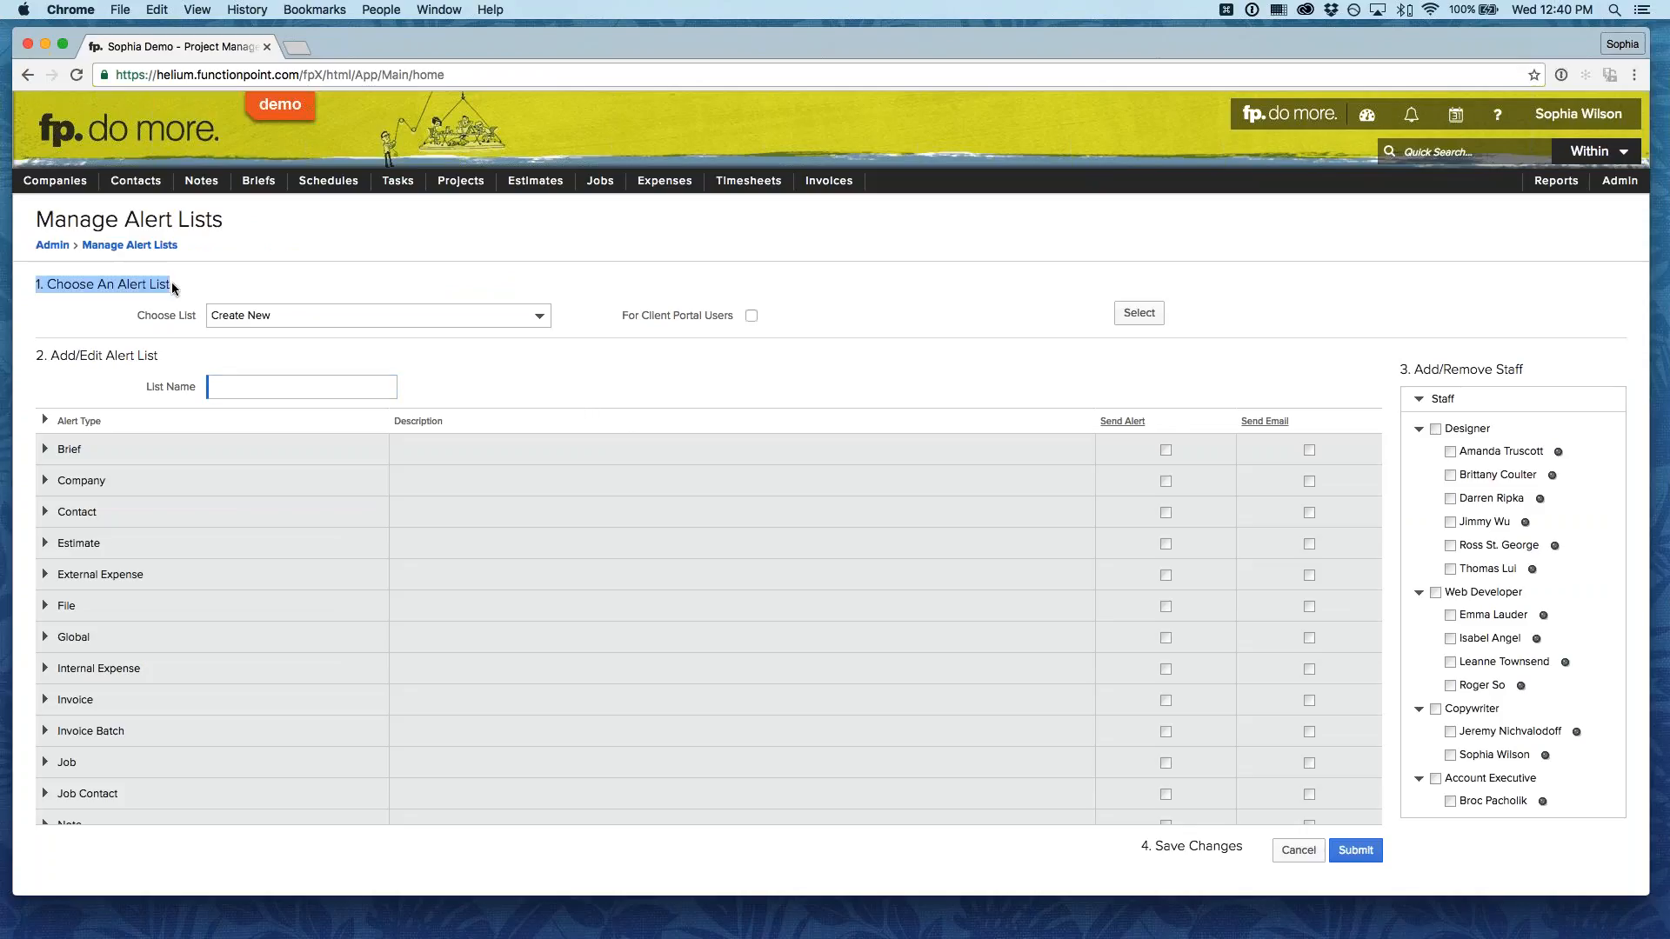
pyautogui.click(344, 315)
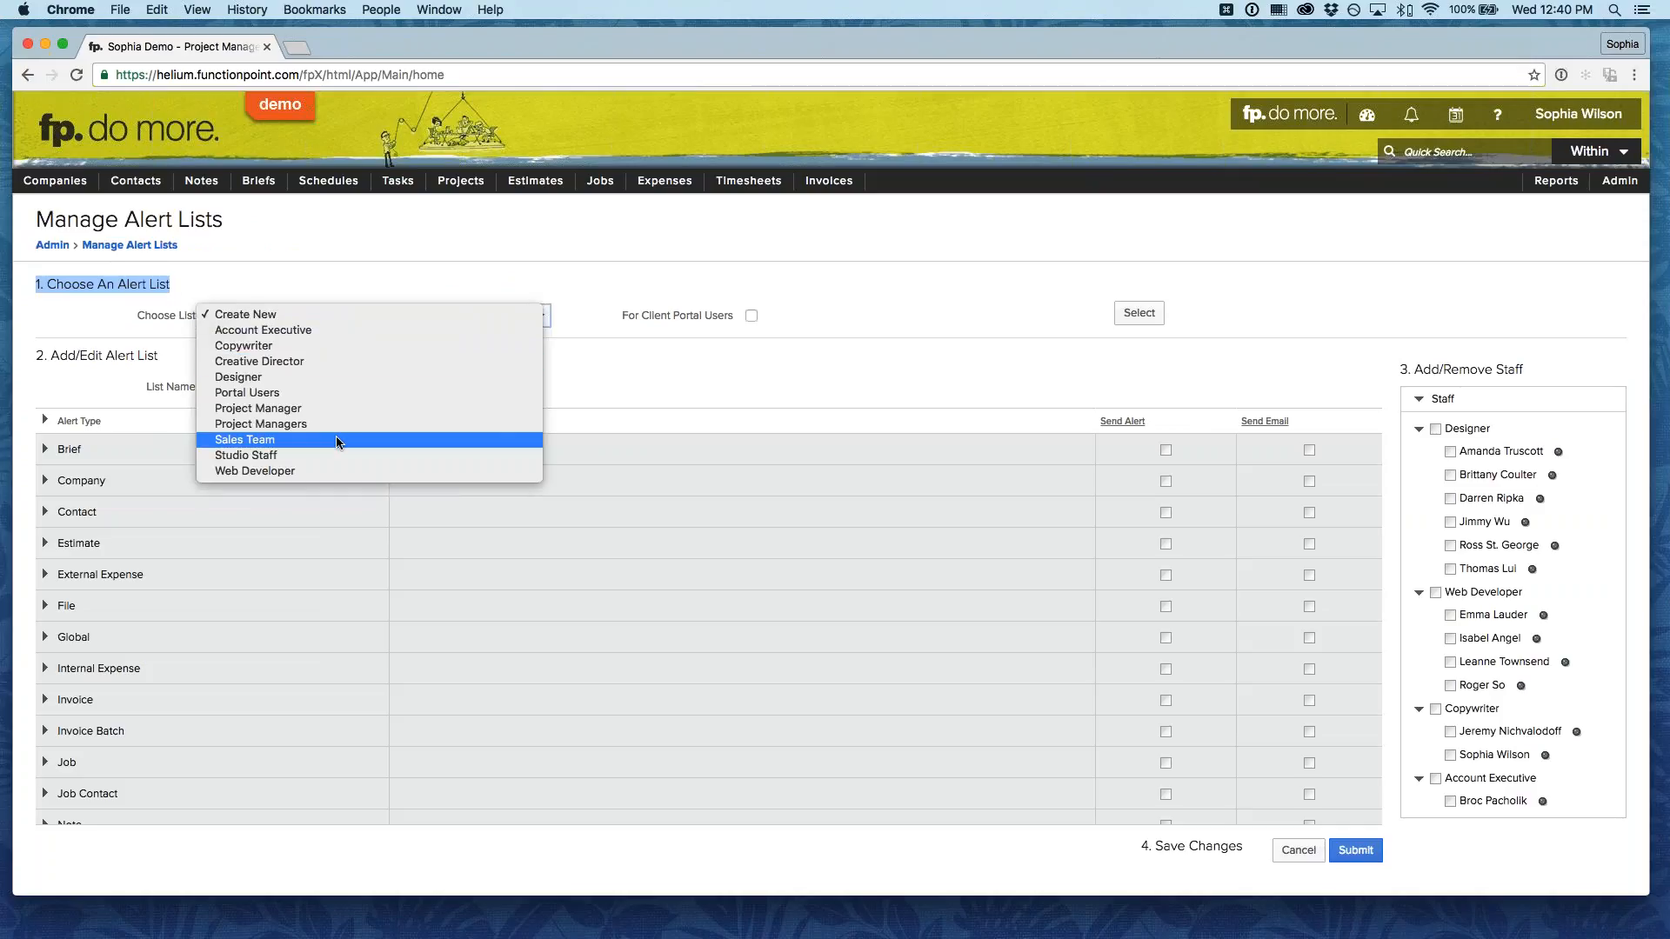
pyautogui.click(600, 355)
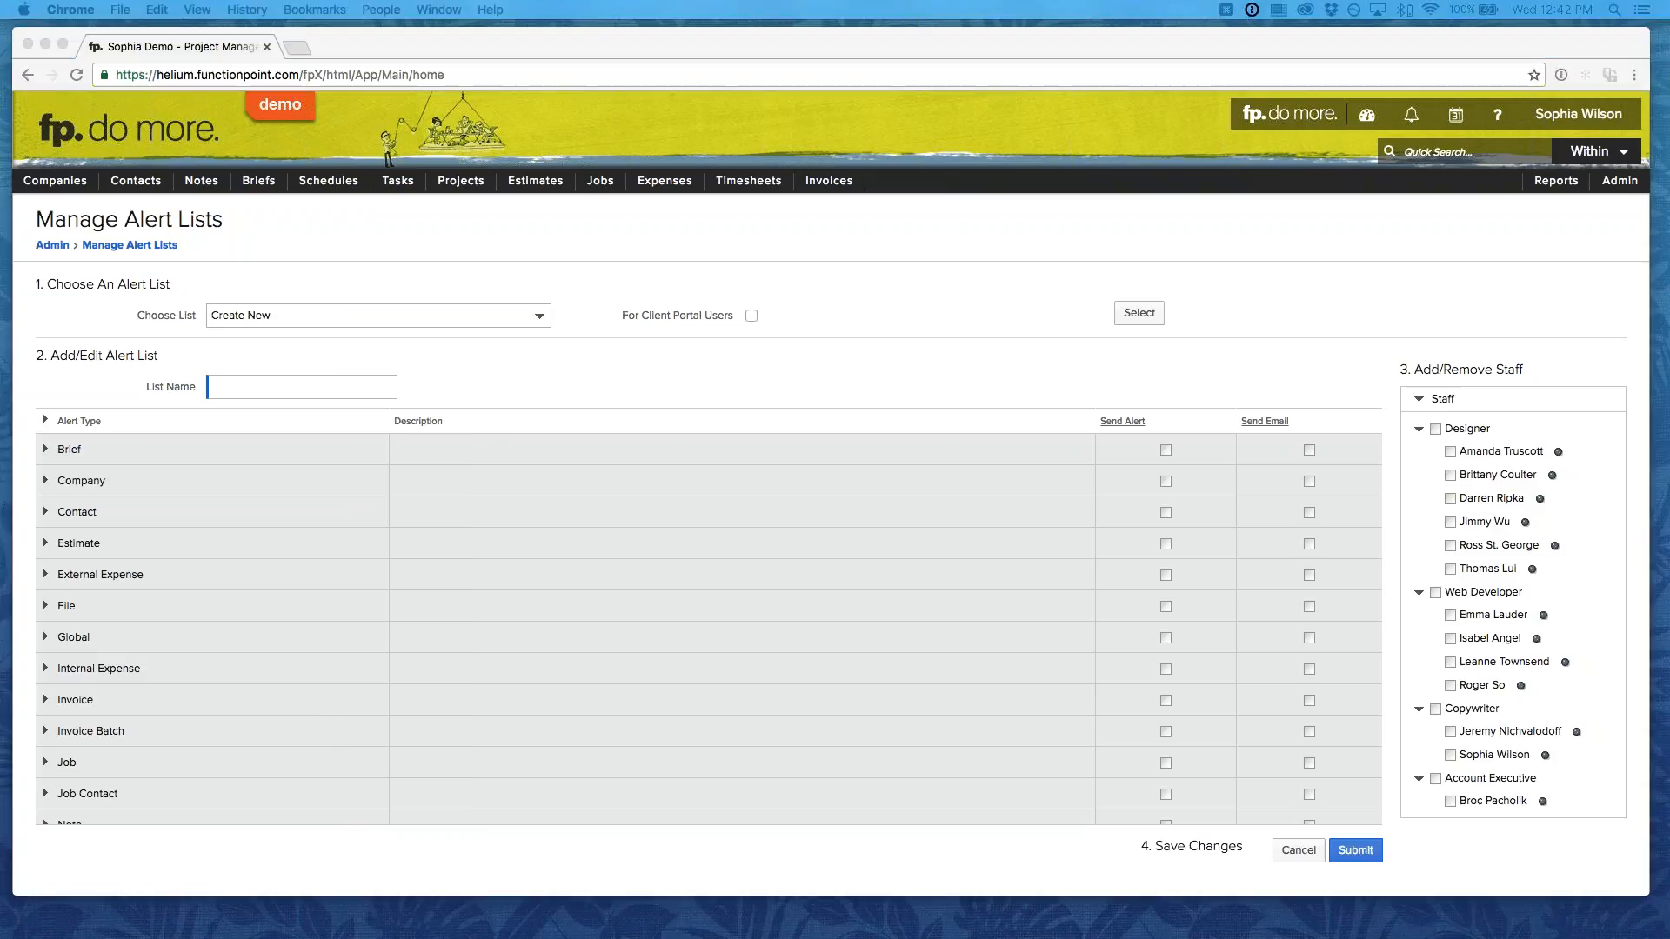
# Switch to the other staff member's login in Safari and review the overdue job alerts in its notifications.
pyautogui.moveTo(1669, 139); pyautogui.dragTo(473, 59)
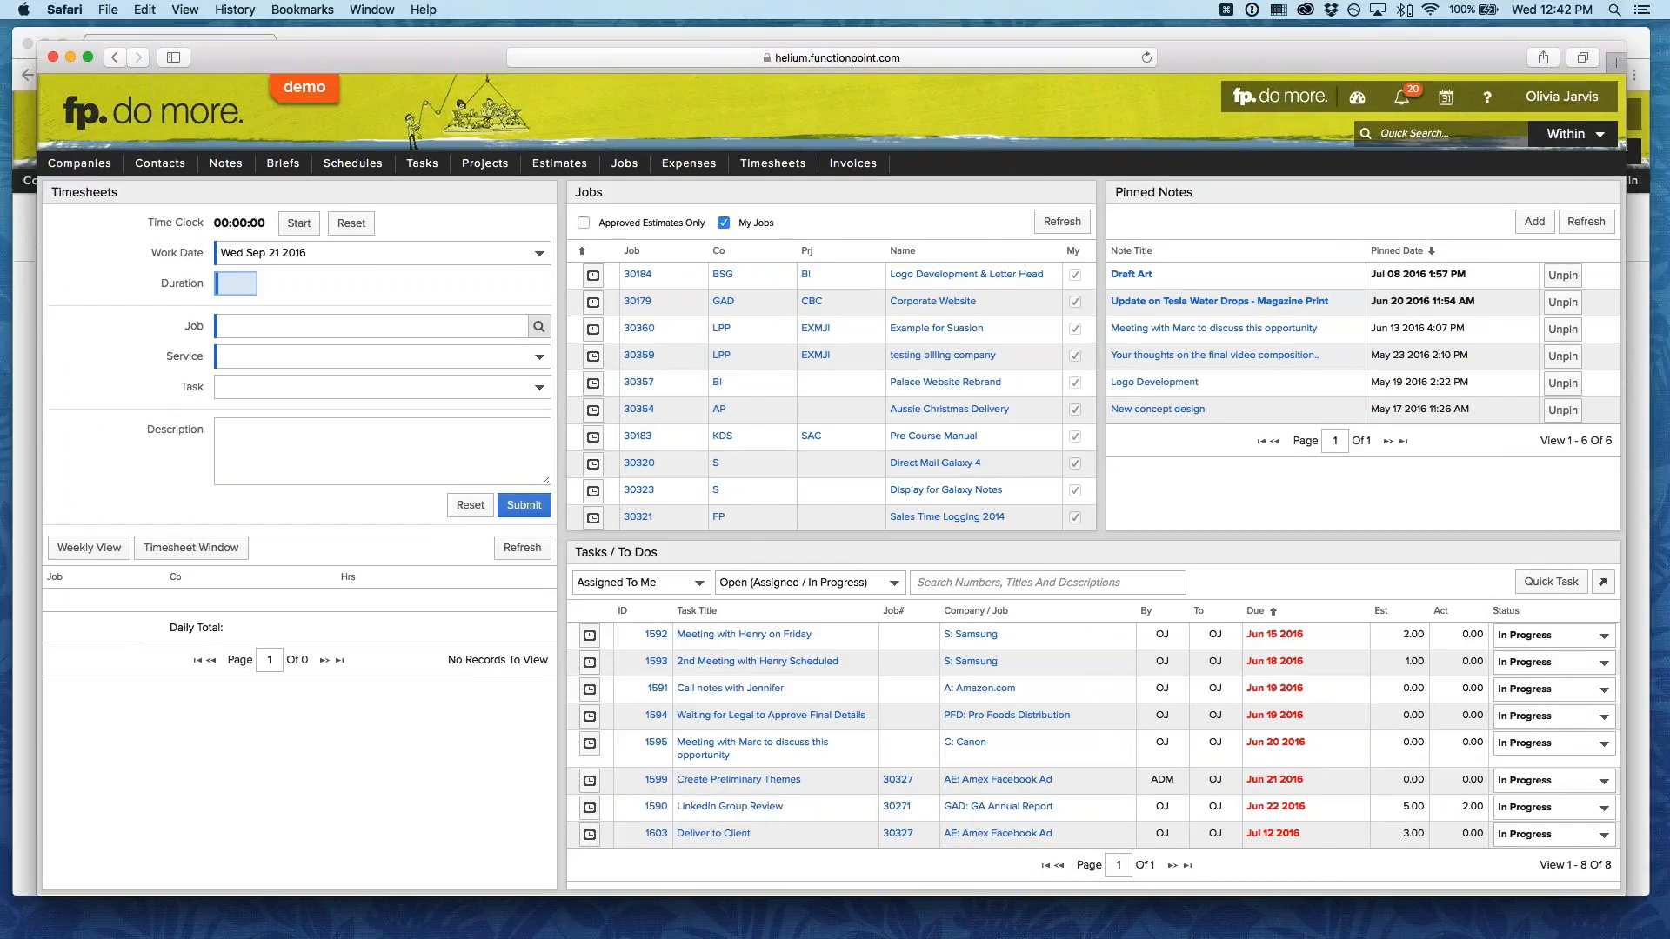
pyautogui.click(1408, 100)
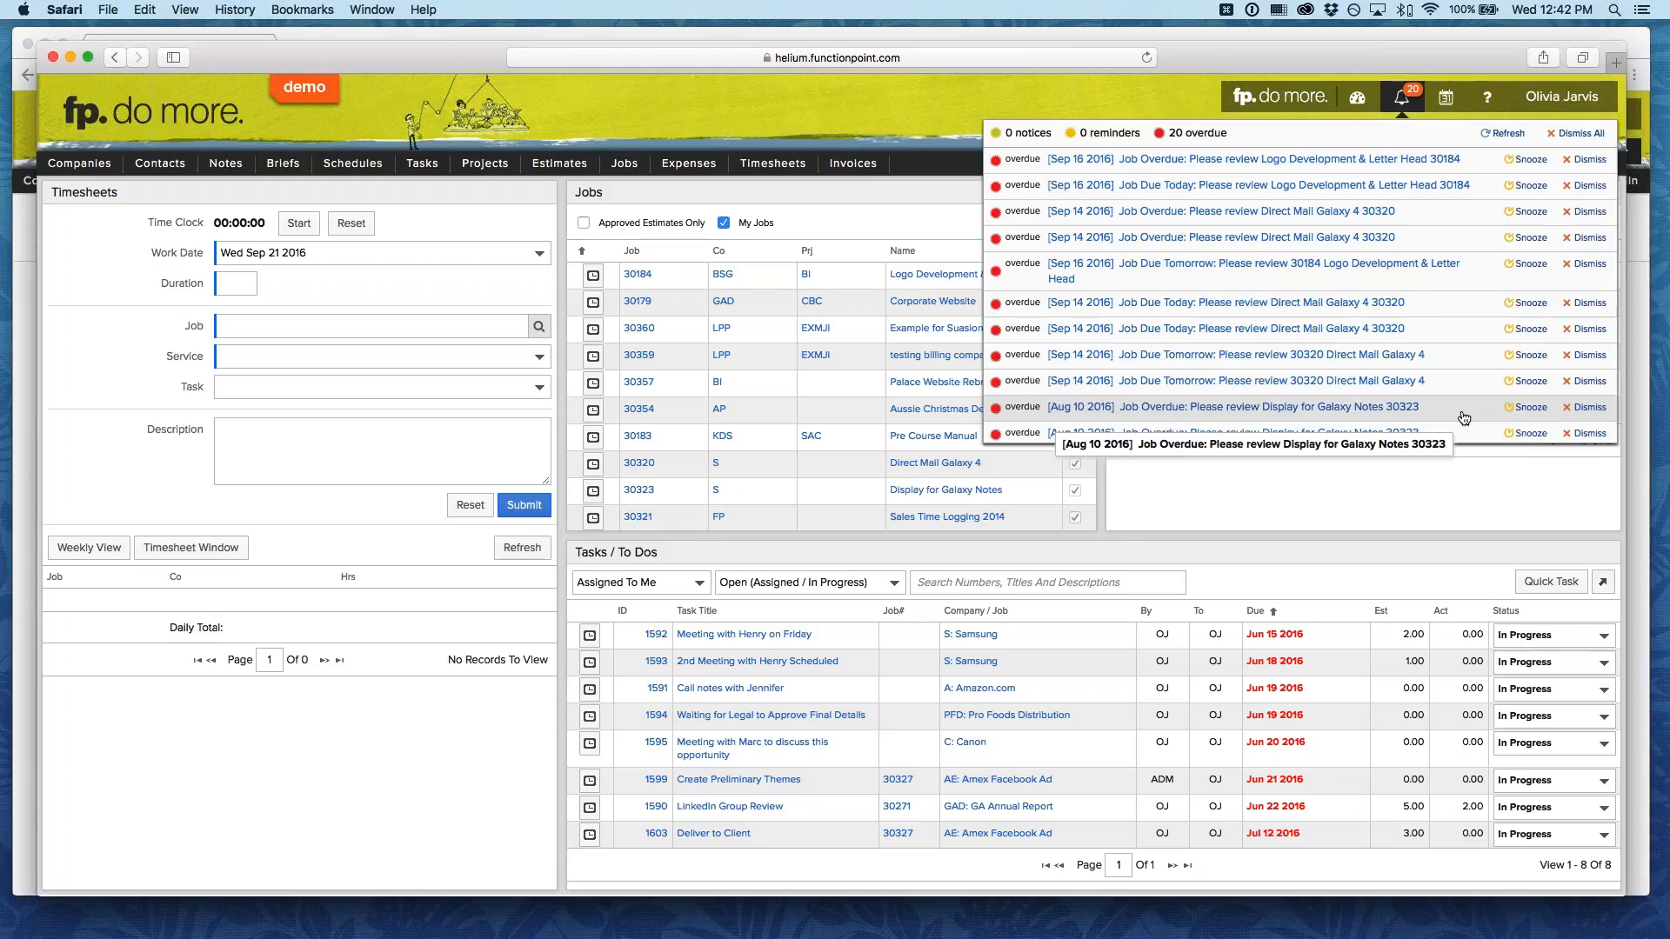
pyautogui.click(1405, 98)
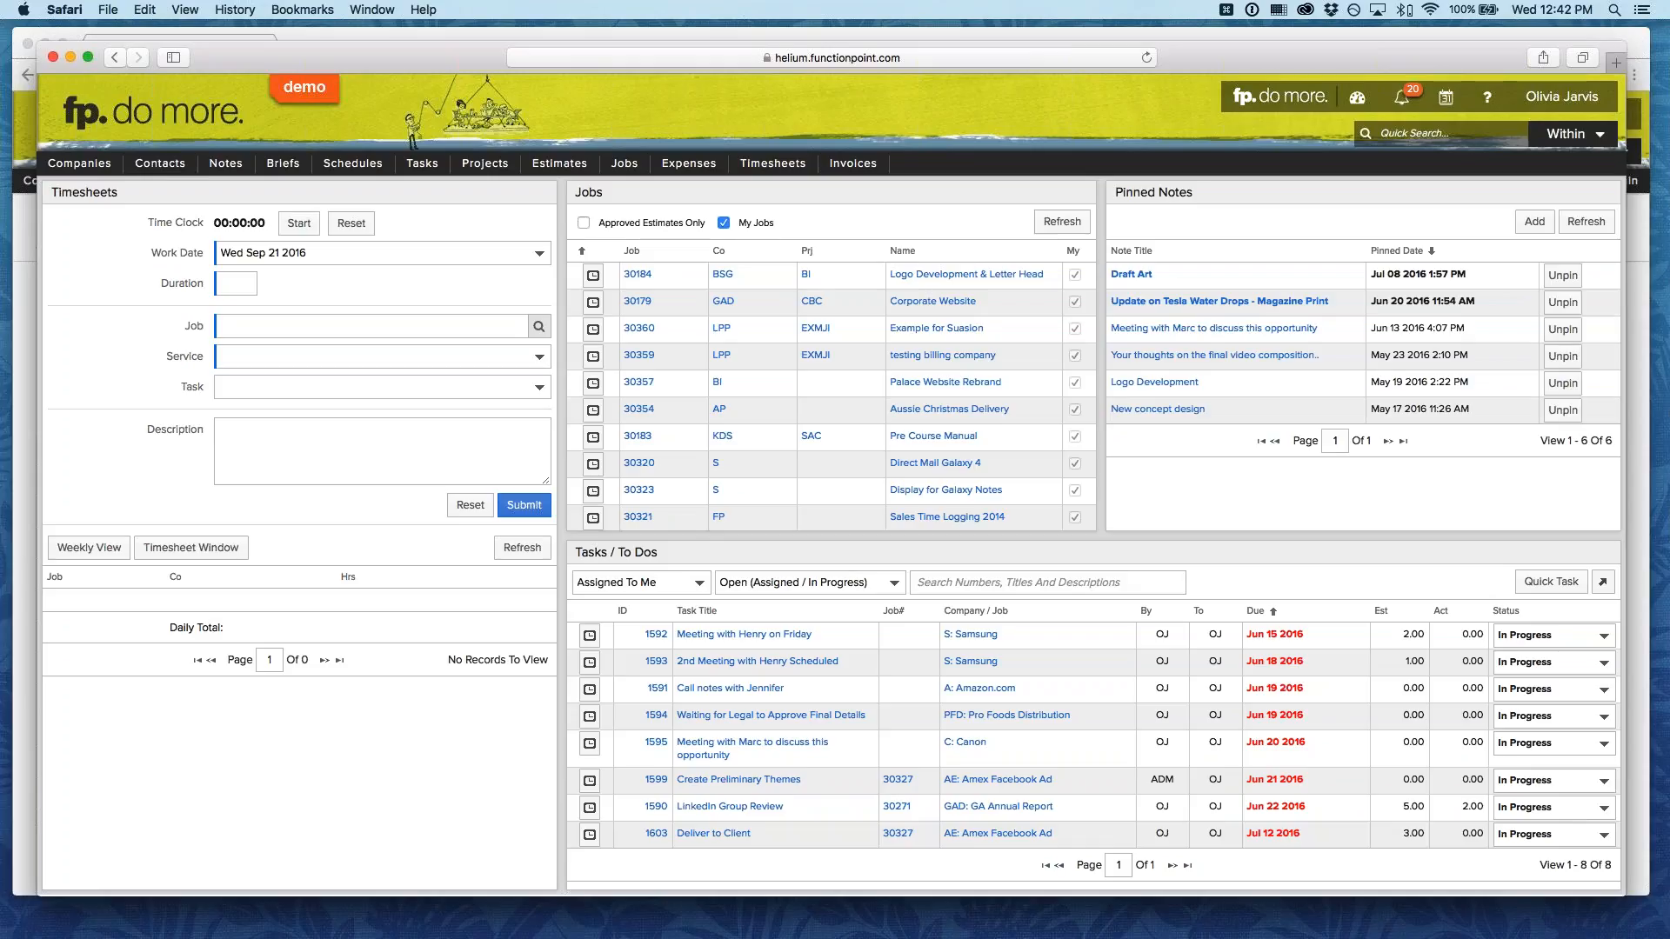